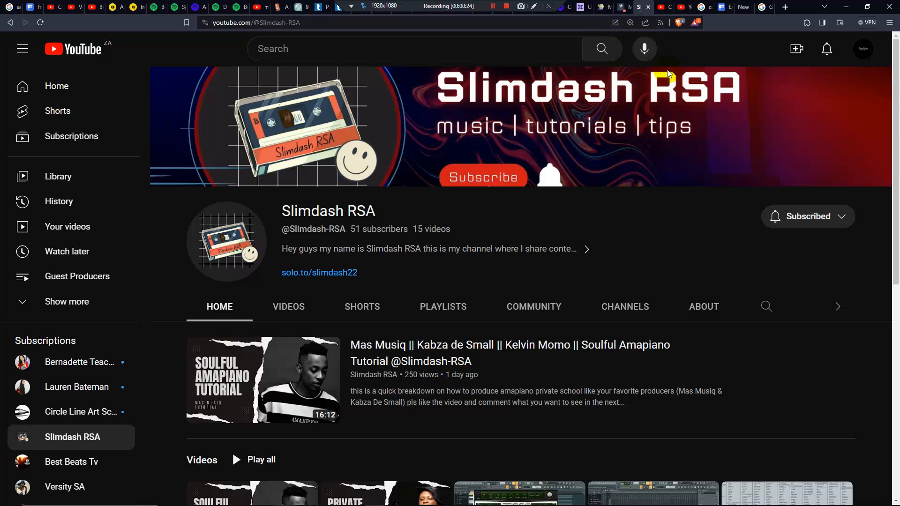
Show the unanswered viewer comments in YouTube Studio and switch to FL Studio
click(667, 8)
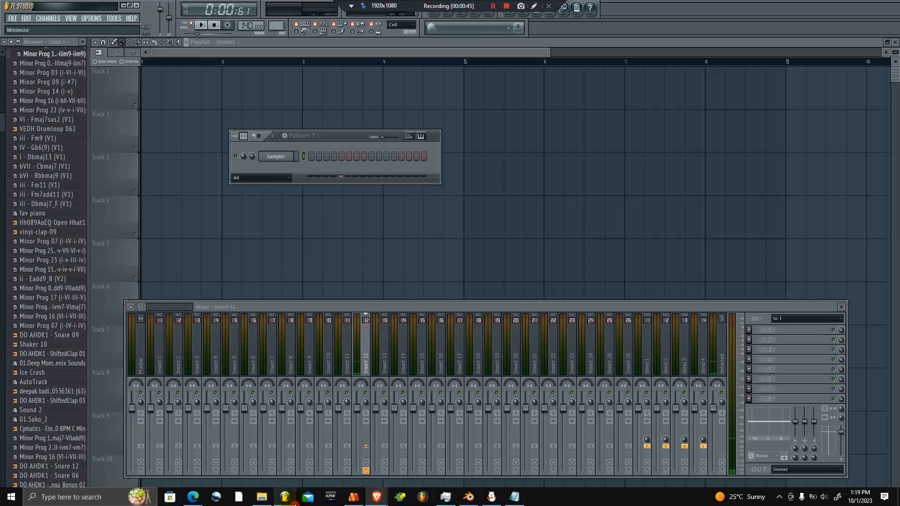
click(286, 497)
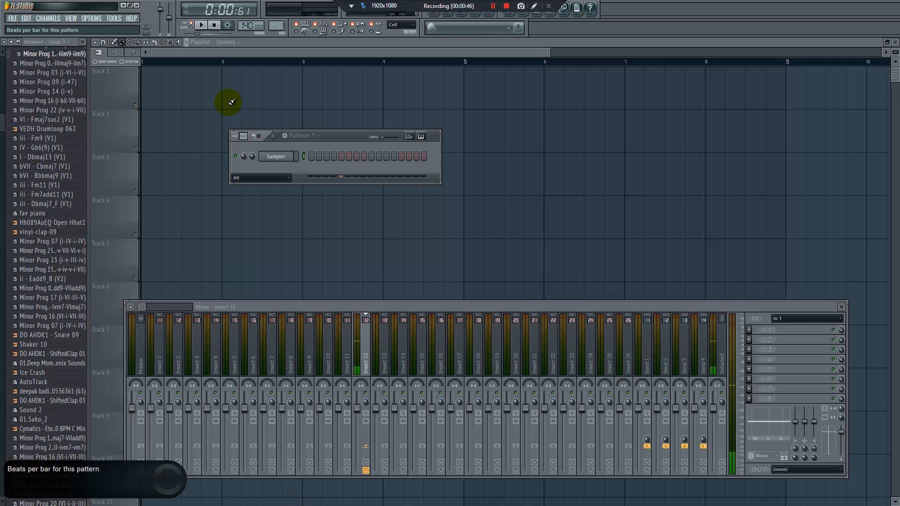
Load the 03 DYS_KICK (79)_2, 02 DYS_HATS (45)_2 and 01 DYS_CLAP (57)_2 samples as channels and widen Pattern 1 to 32 steps
drag(1, 99, 1, 47)
drag(49, 132, 272, 153)
click(337, 232)
drag(60, 132, 282, 170)
drag(339, 136, 313, 87)
drag(51, 132, 259, 139)
drag(218, 87, 218, 81)
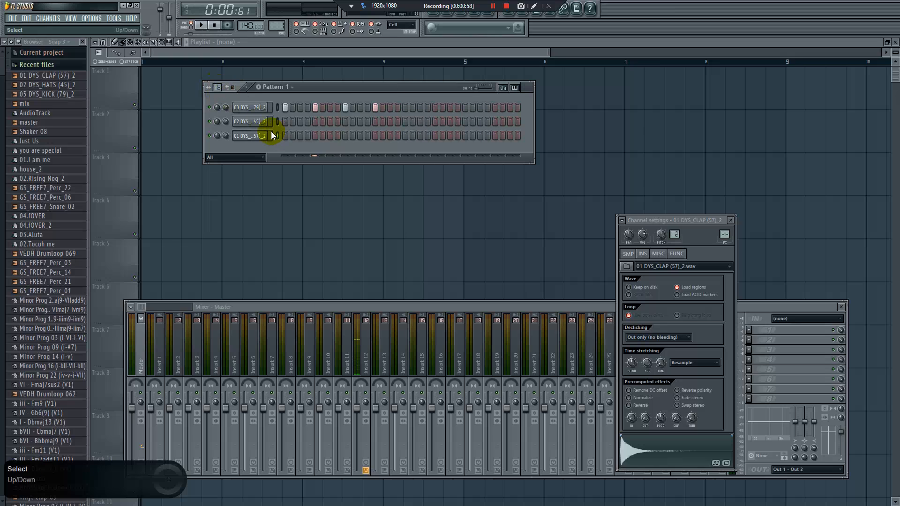
Fill the kick channel on every 4 steps and place hats on every fourth step starting from step 3
right_click(254, 107)
click(307, 182)
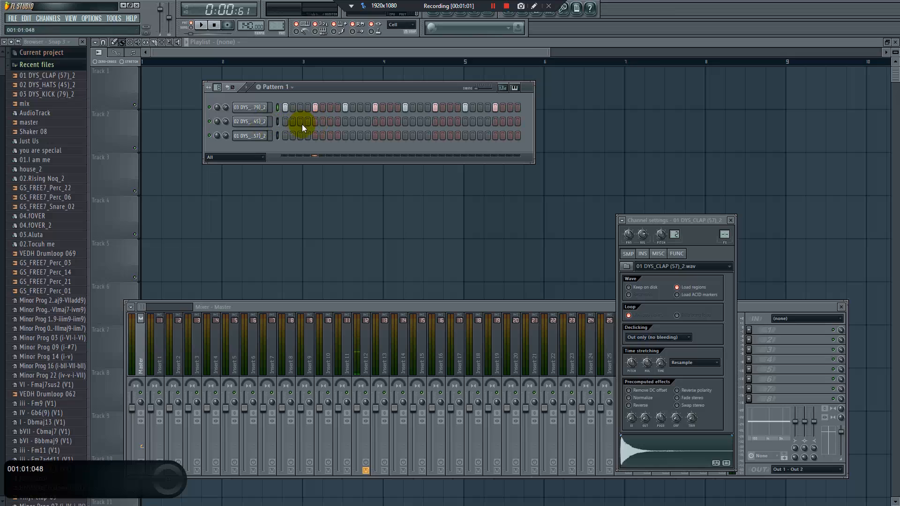
click(256, 125)
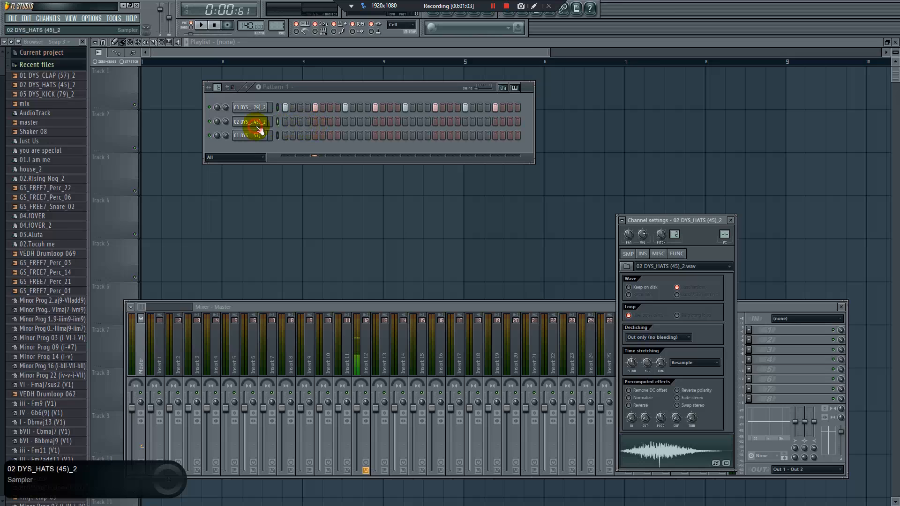
click(300, 121)
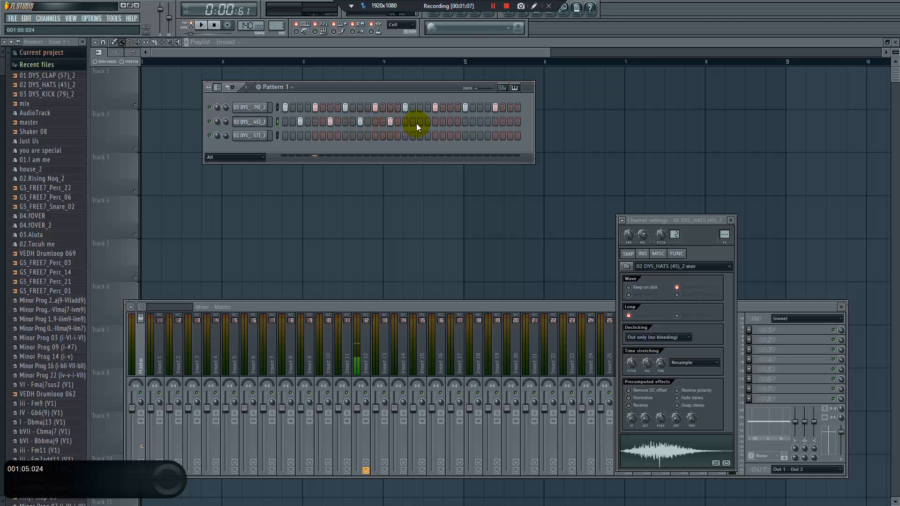
click(450, 122)
click(481, 121)
click(511, 121)
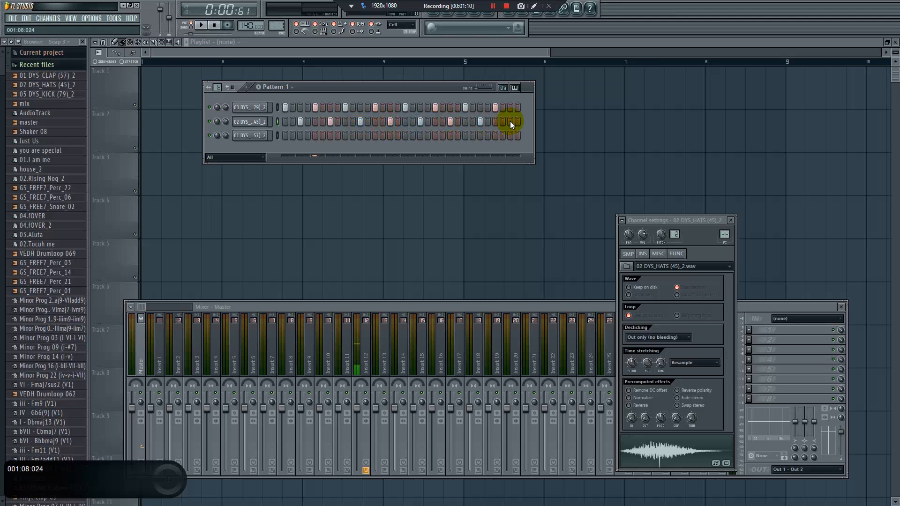
Place claps on steps 5, 13, 21 and 29 of Pattern 1
click(315, 135)
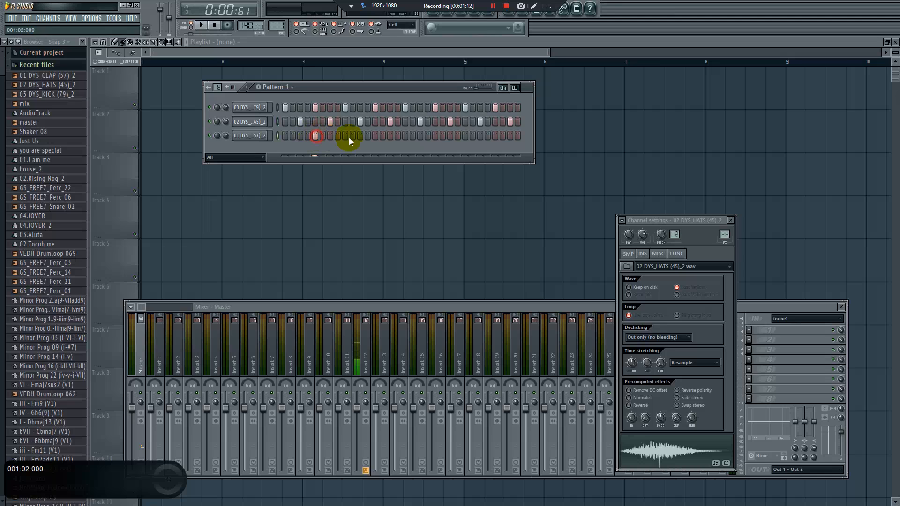
click(436, 136)
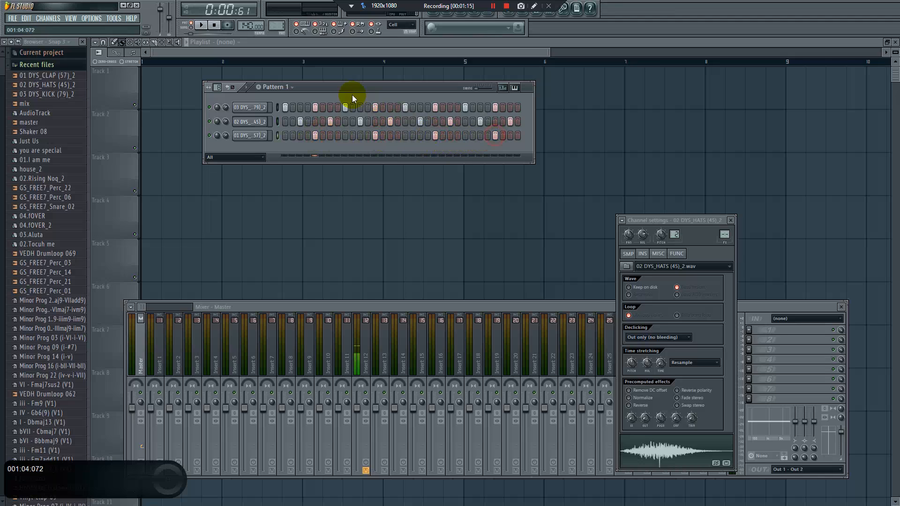
click(373, 104)
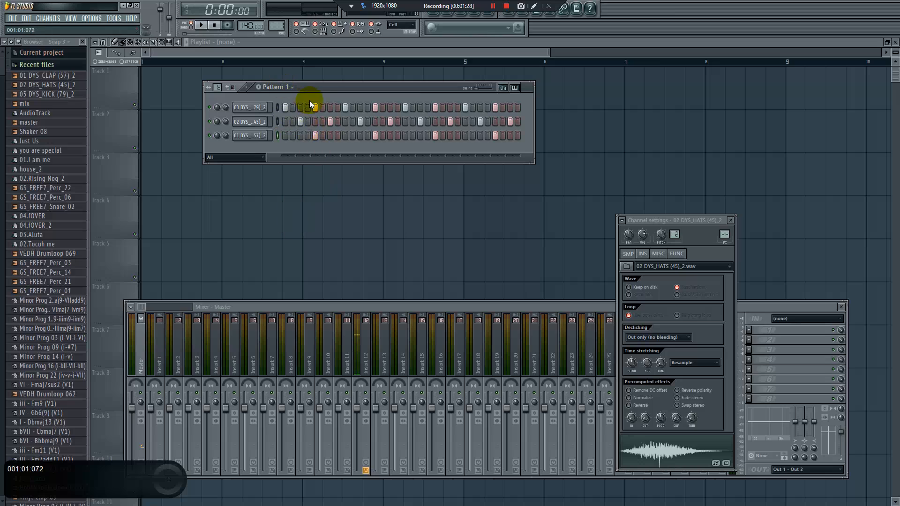
Set the project tempo to 116 BPM
drag(323, 91, 320, 82)
drag(251, 26, 252, 37)
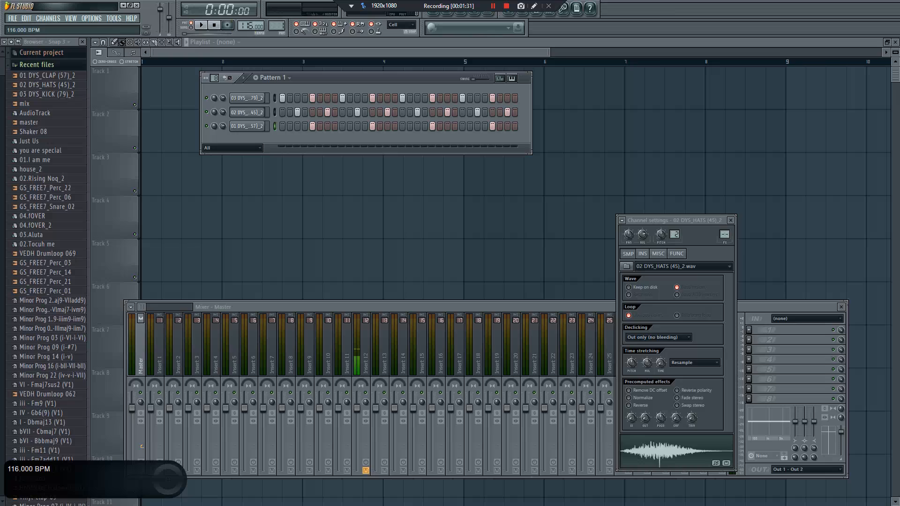
Place two Pattern 1 clips back to back on Track 1 of the playlist from bar 1 and preview them
key(F12)
click(145, 89)
key(space)
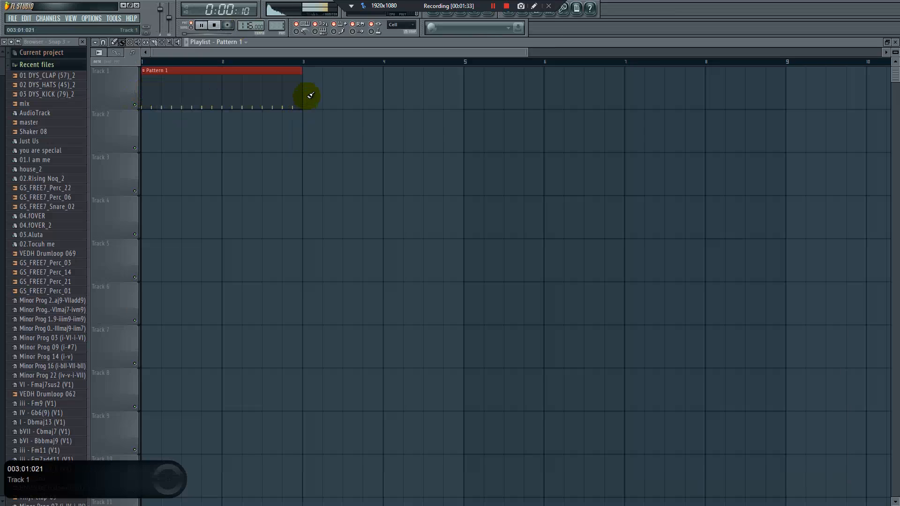
click(310, 95)
key(space)
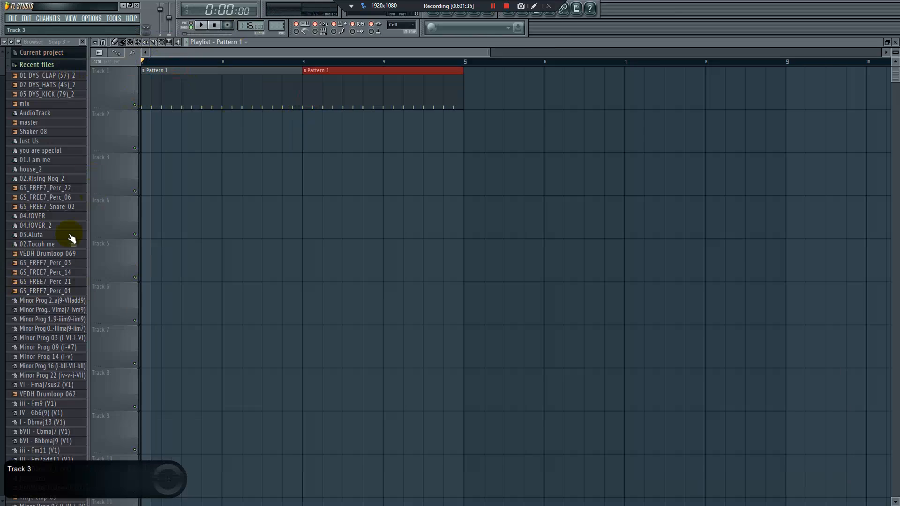
Add the Shaker 08 sample to Track 2 at bar 1 and duplicate it up to the start of bar 5
drag(33, 131, 214, 132)
drag(157, 128, 156, 129)
drag(213, 134, 114, 145)
key(ctrl+b)
key(ctrl+b)
key(ctrl+b)
key(ctrl+b)
key(ctrl+b)
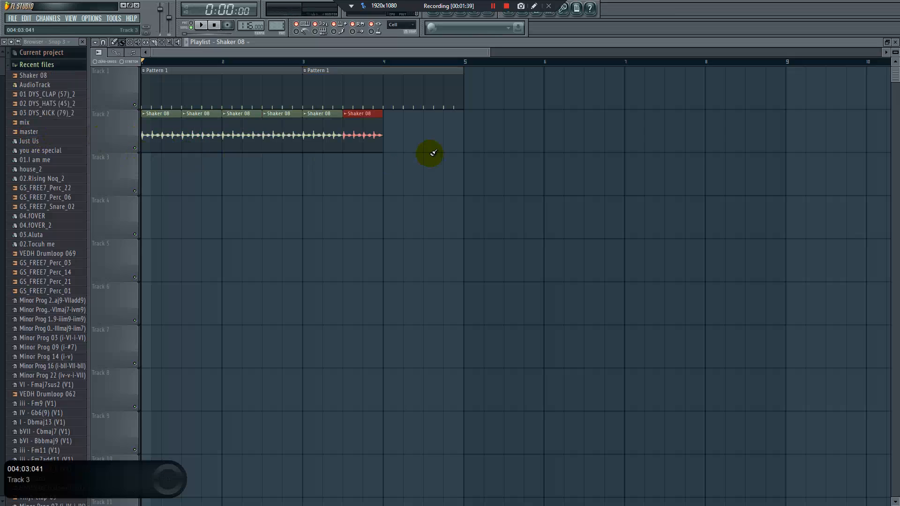
key(ctrl+b)
key(ctrl+b)
click(318, 203)
Lower the Shaker 08 channel volume to about 68% while the arrangement plays
key(space)
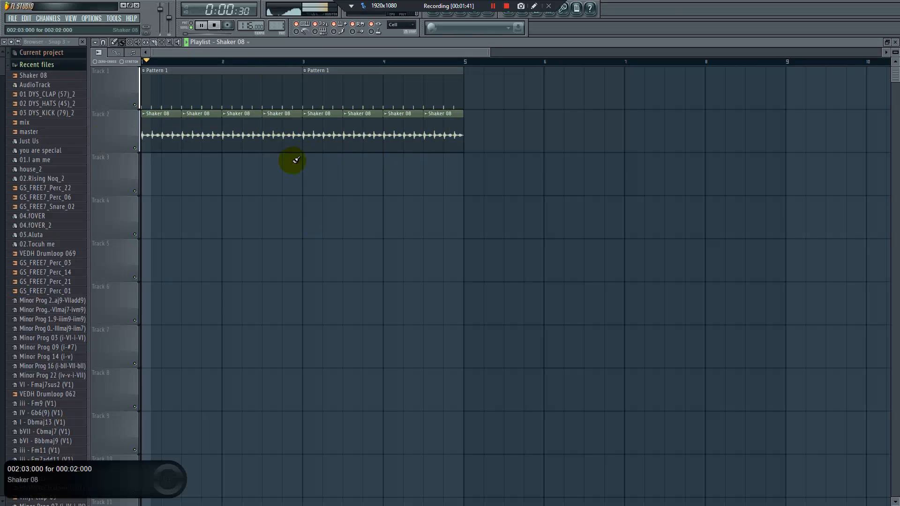
double_click(296, 140)
drag(642, 235, 643, 240)
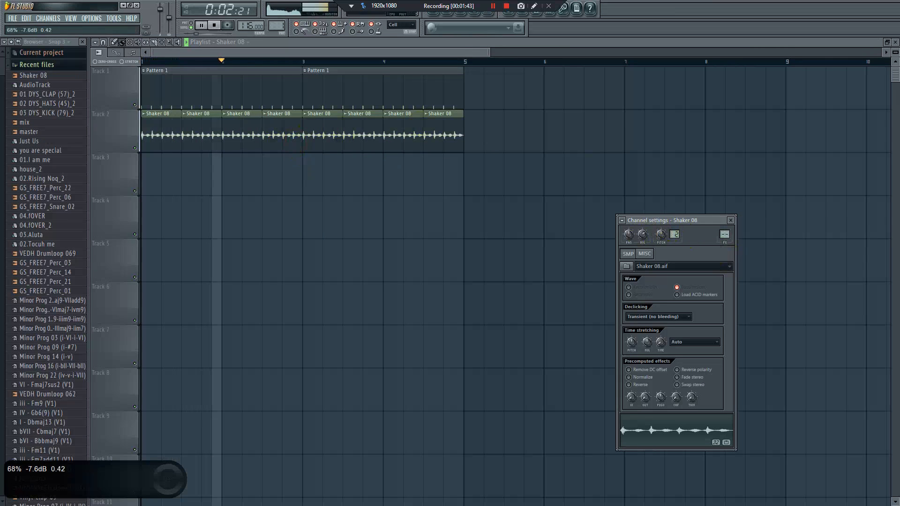
key(space)
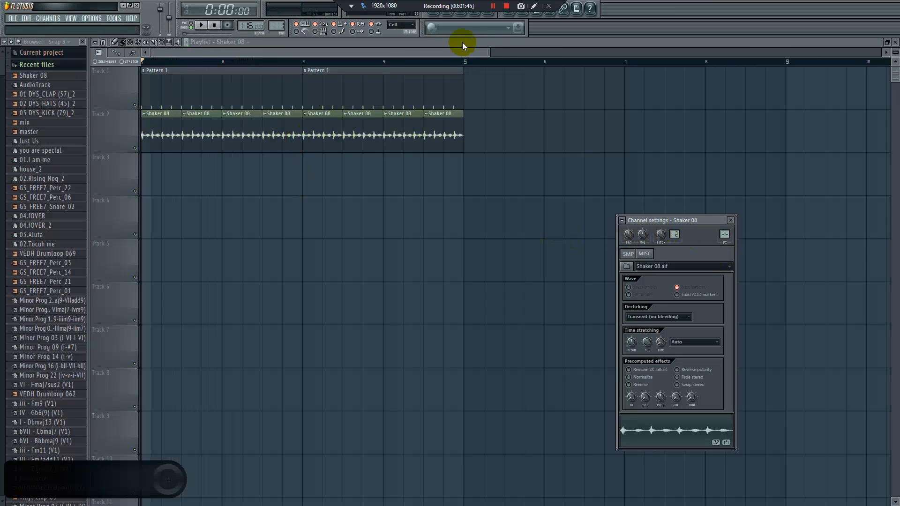
Show the step sequencer and set its channel filter from Audio clips to All
click(445, 14)
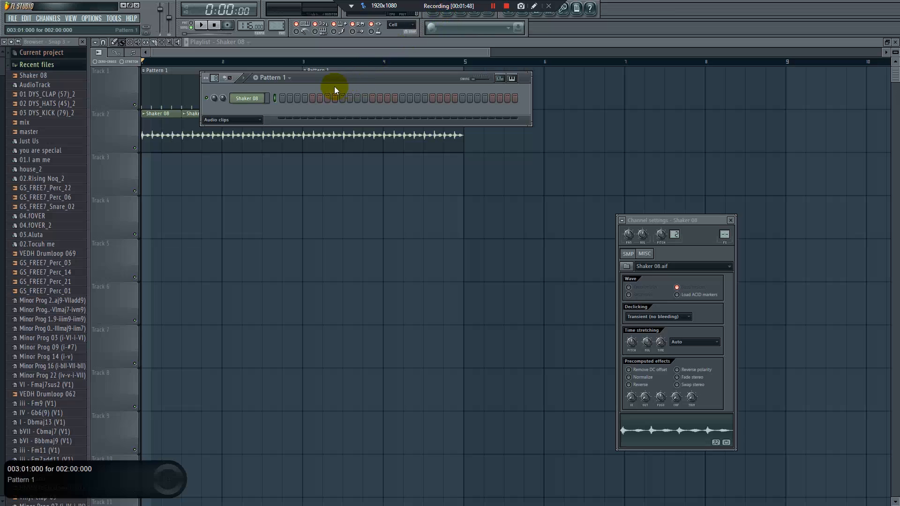
click(243, 118)
click(238, 127)
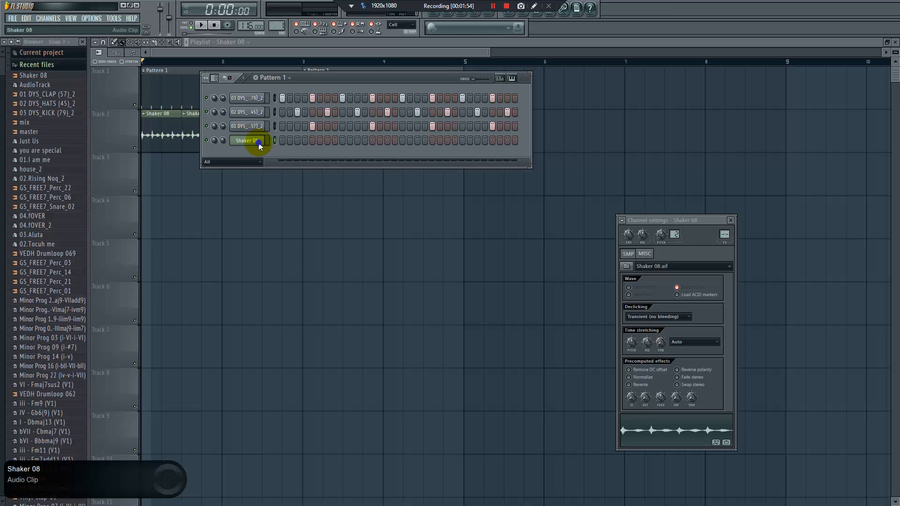
right_click(259, 144)
click(252, 144)
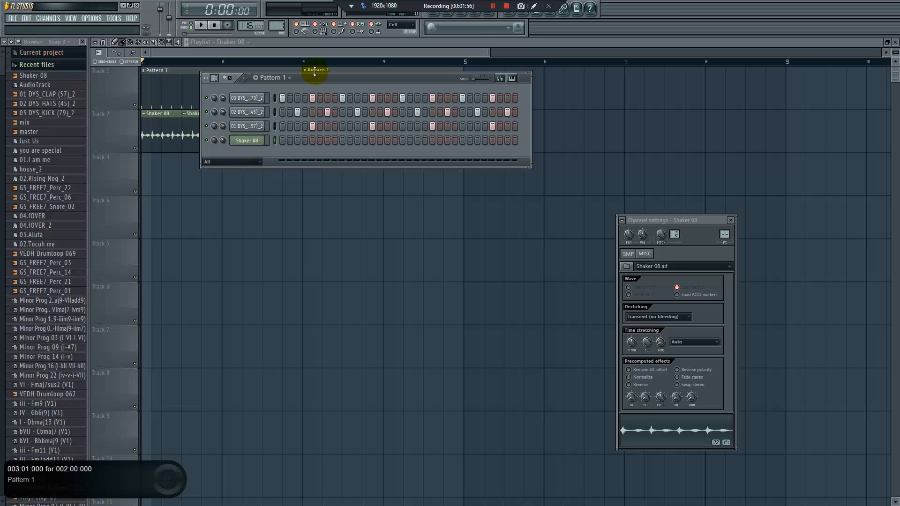
Switch to the empty Pattern 2 and place it on Track 3 at bar 1
click(290, 79)
click(288, 75)
drag(277, 28, 277, 23)
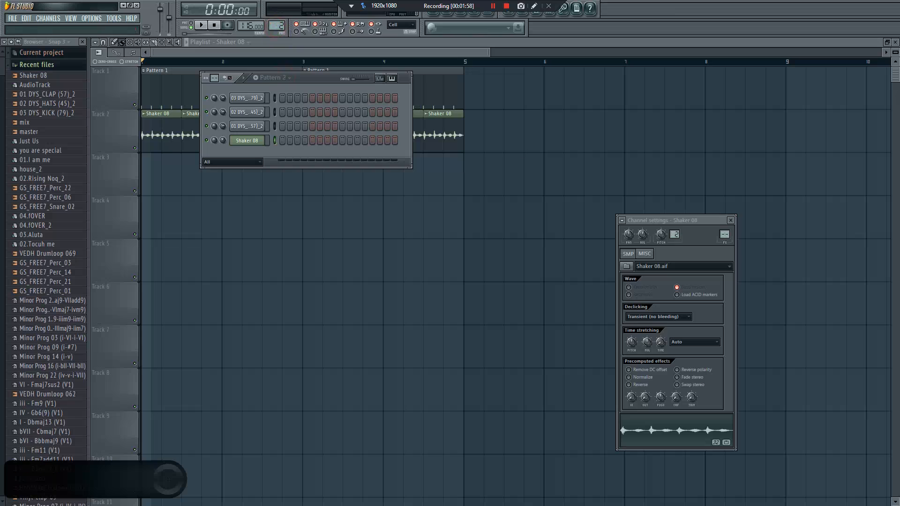
click(143, 179)
key(F6)
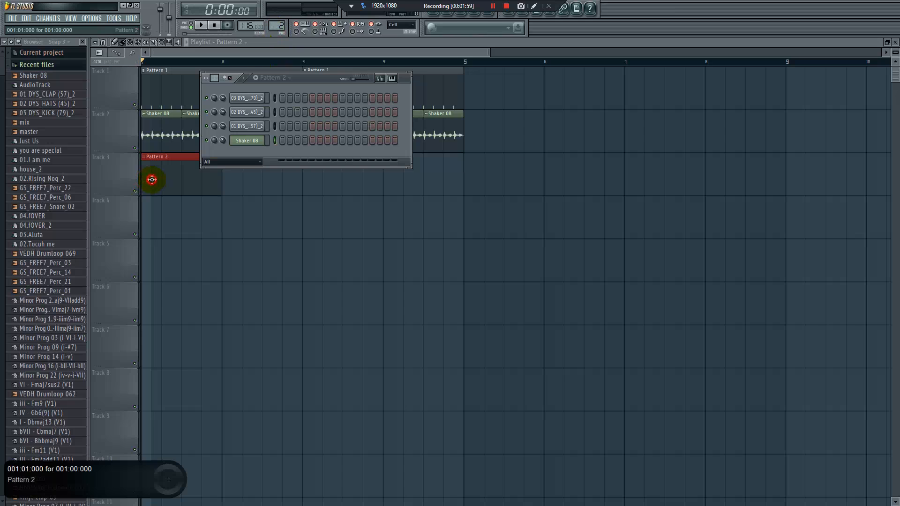
Insert a Hypersonic channel and load its Soft Vintage EP patch from the Electric Pianos category
right_click(257, 147)
mouse_move(291, 236)
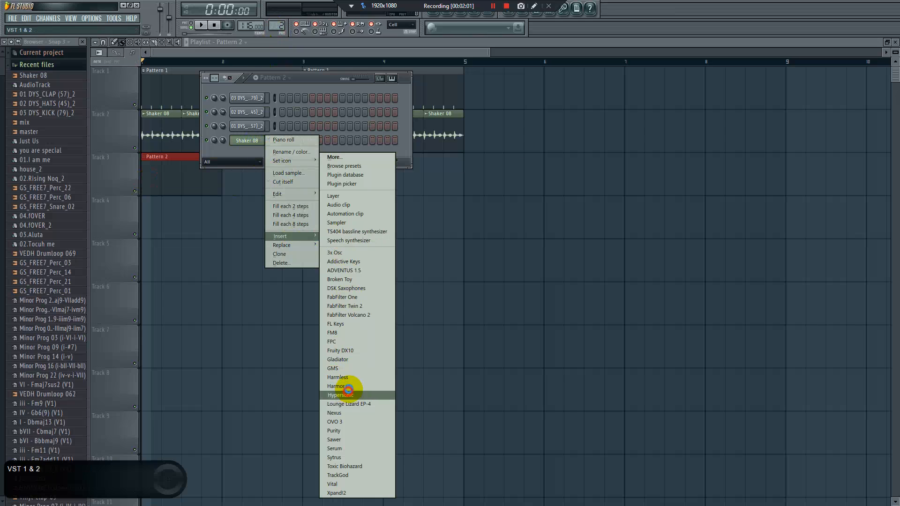
click(348, 395)
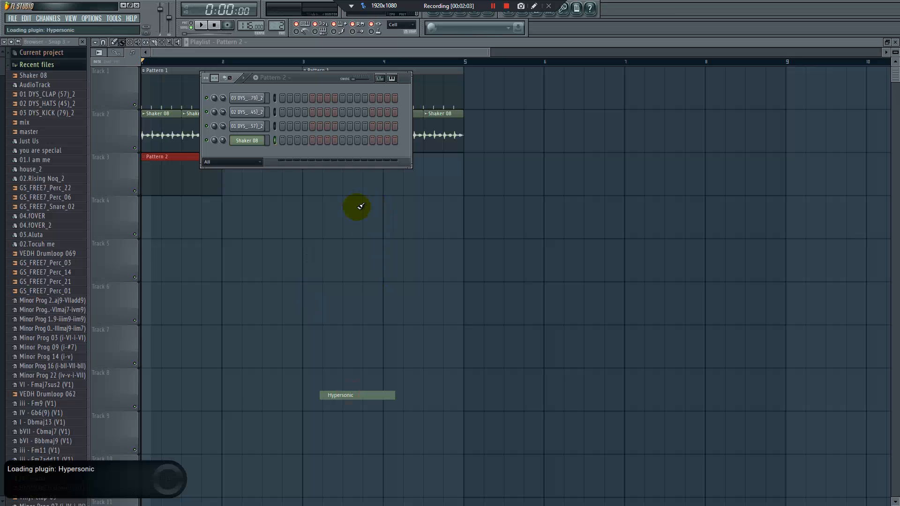
click(423, 289)
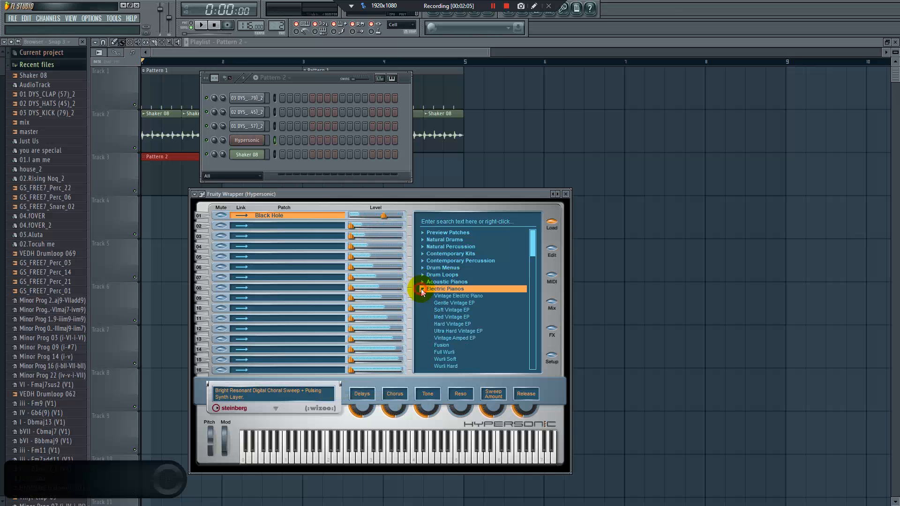
click(451, 310)
In Hypersonic's piano roll, draw an m9 chord rooted on F4 at the start of bar 1, two beats long, and play it
right_click(265, 142)
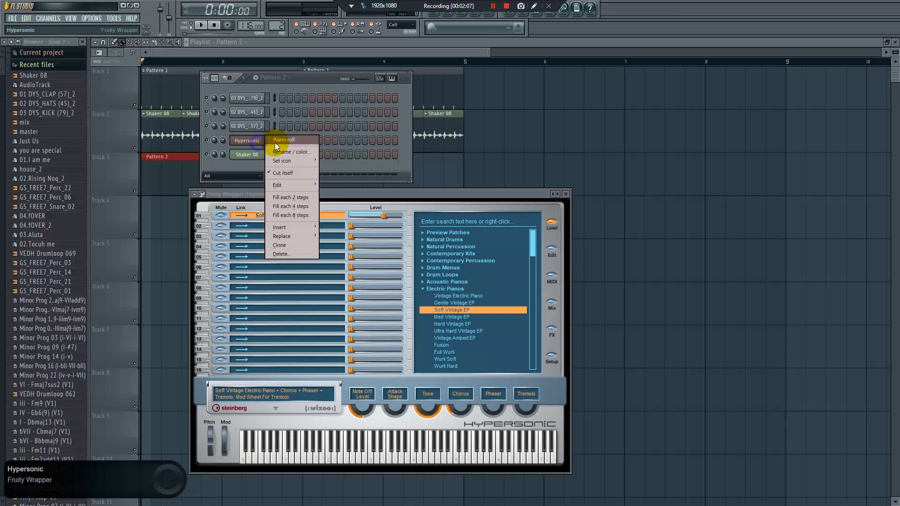
click(275, 140)
click(96, 43)
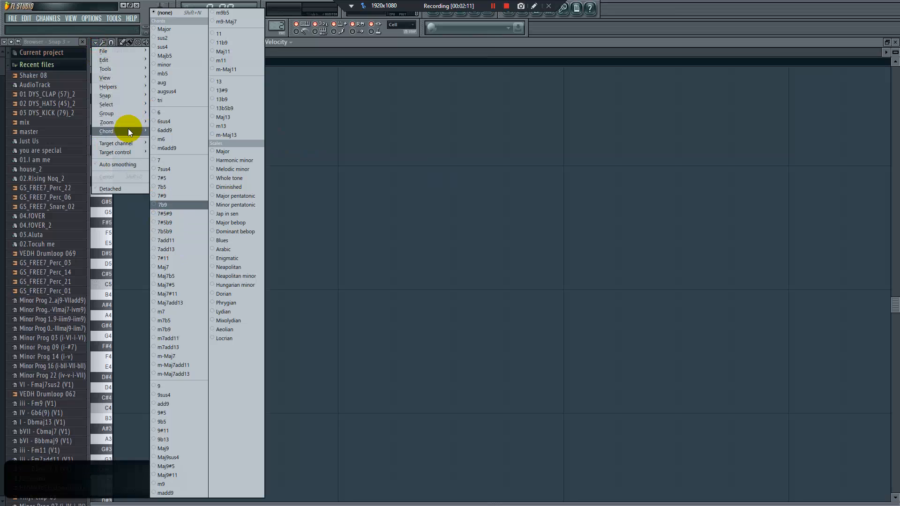
click(166, 485)
drag(249, 422, 102, 355)
drag(130, 212, 352, 208)
drag(251, 52, 415, 82)
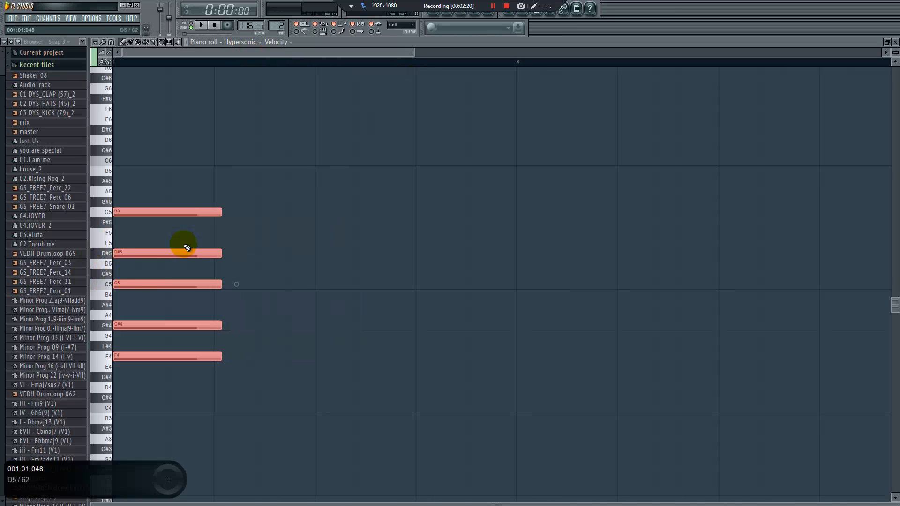
drag(222, 213, 324, 213)
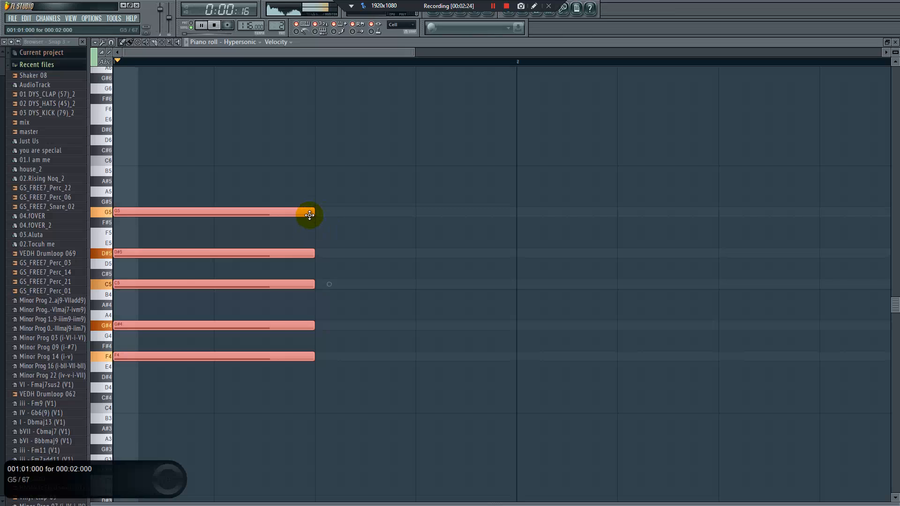
key(space)
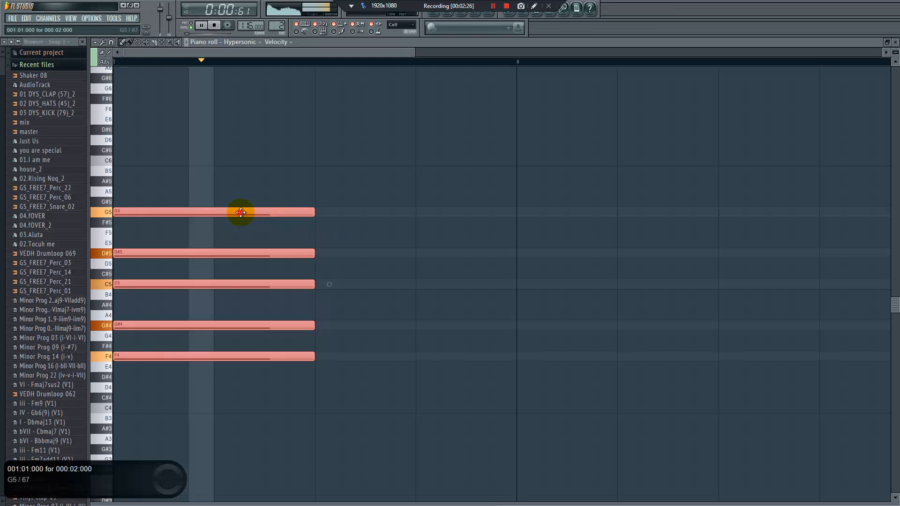
Copy the F4 chord to half a beat after beat 3 and shorten the copy to end at bar 2
drag(237, 212, 488, 215)
mouse_move(392, 215)
mouse_down()
mouse_move(400, 215)
mouse_move(365, 214)
mouse_move(392, 213)
mouse_up()
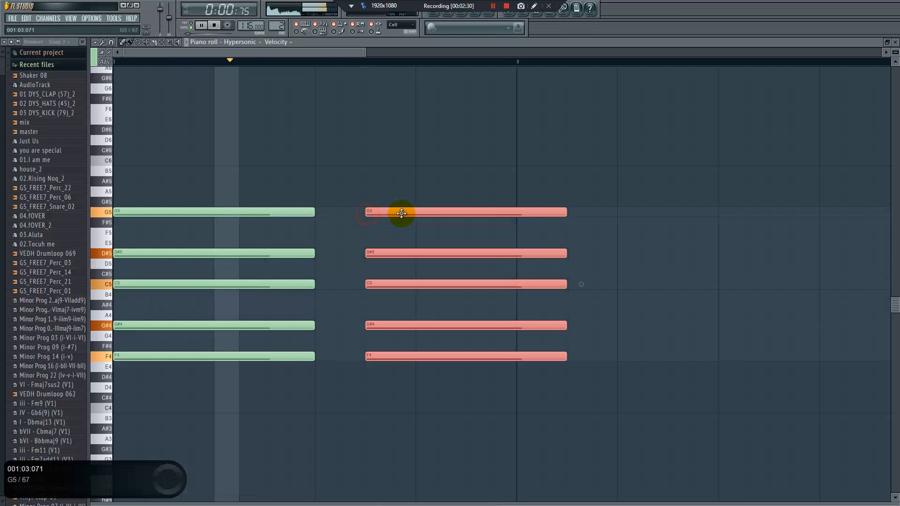
drag(564, 213, 434, 261)
Duplicate both bar 1 chords into bar 2, transpose the copies down to a C4 root, and play the progression
ctrl+click(538, 186)
key(ctrl+b)
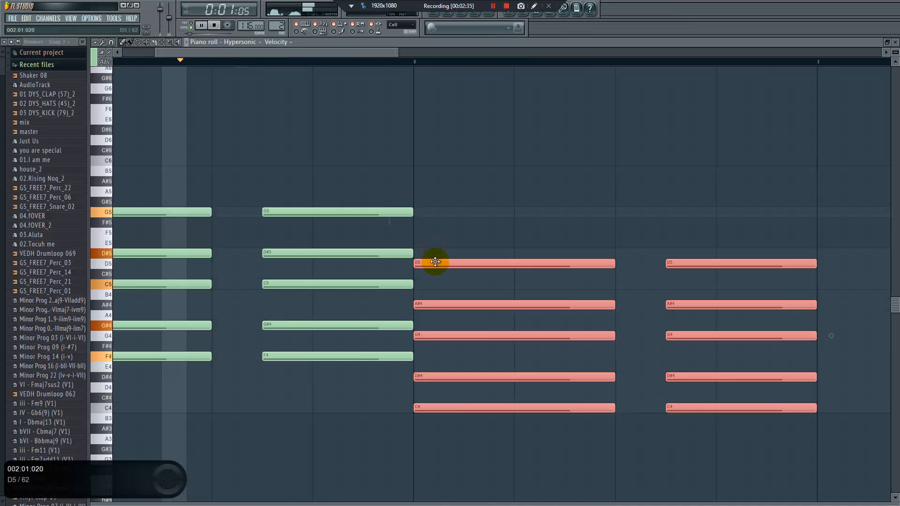
click(682, 194)
drag(681, 190, 703, 409)
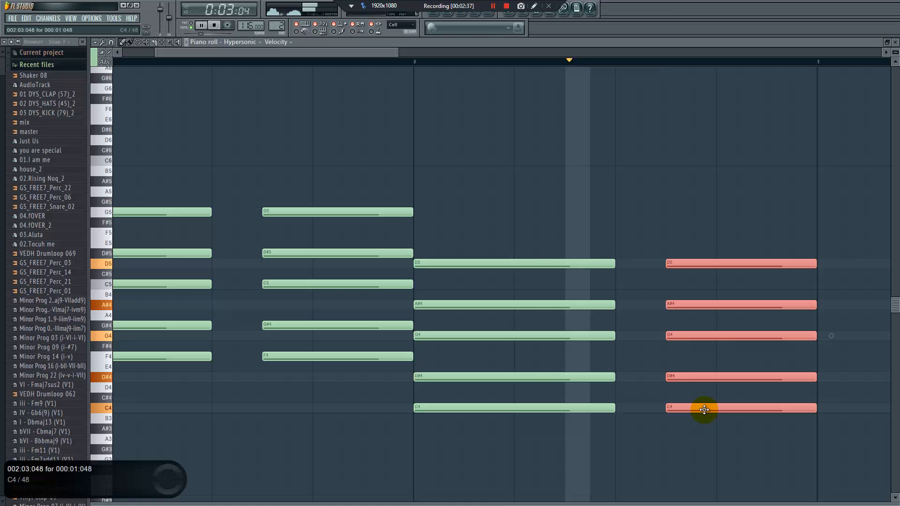
key(space)
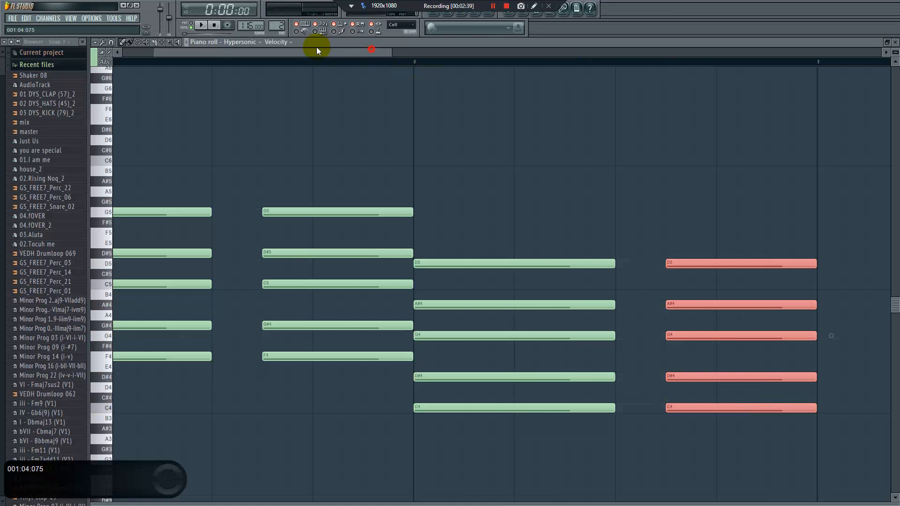
Duplicate the two-bar chord progression three times to fill eight bars, and play it back
drag(316, 47, 298, 48)
drag(363, 50, 525, 51)
ctrl+click(591, 114)
key(ctrl+b)
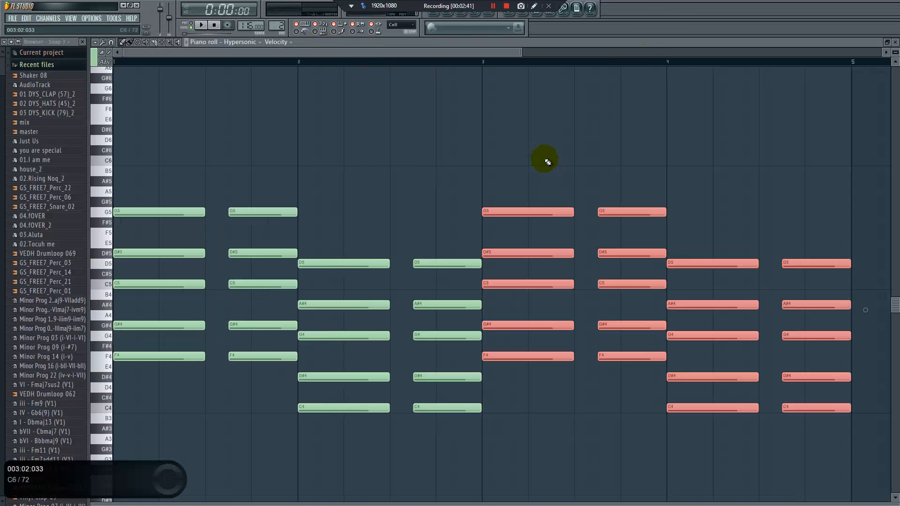
key(ctrl+b)
key(ctrl+b)
key(space)
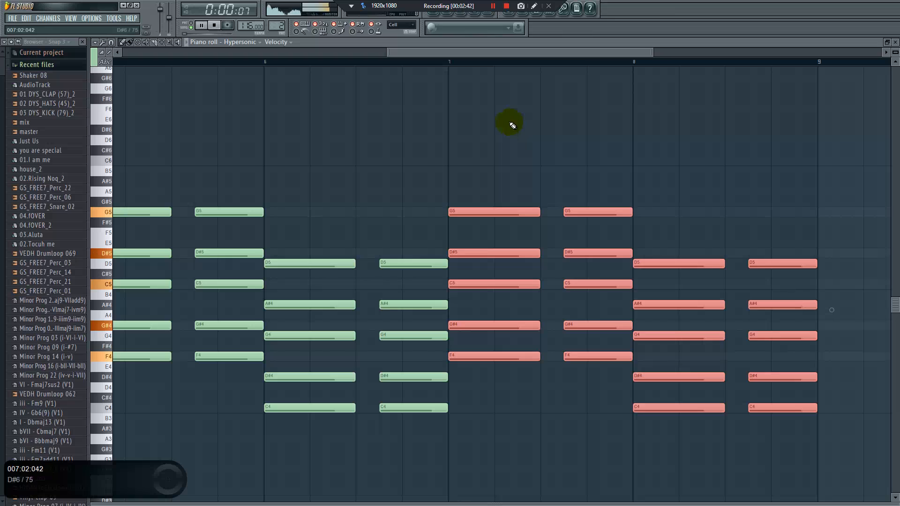
Stop playback and insert a Sytrus channel next to Hypersonic in Pattern 2
click(441, 12)
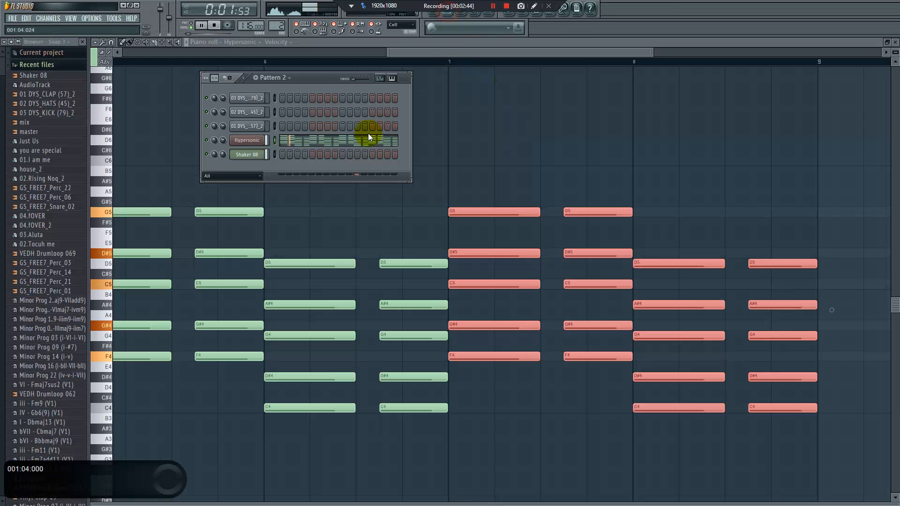
key(space)
right_click(248, 141)
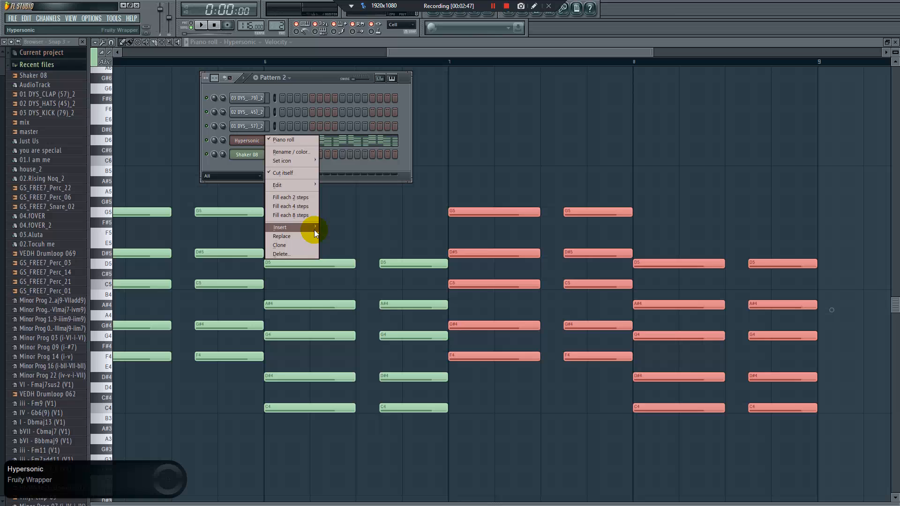
mouse_move(314, 230)
click(341, 458)
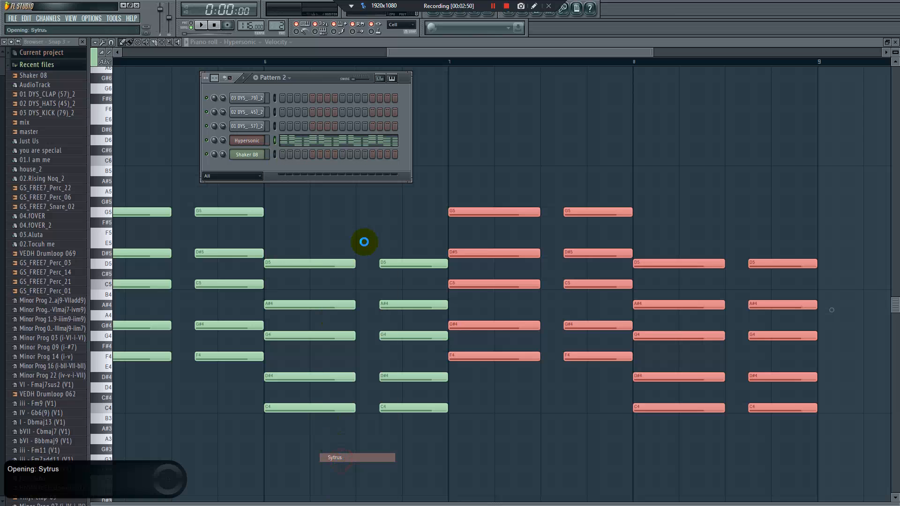
Copy Hypersonic's chord notes into the Sytrus channel and play the layered chords
right_click(246, 154)
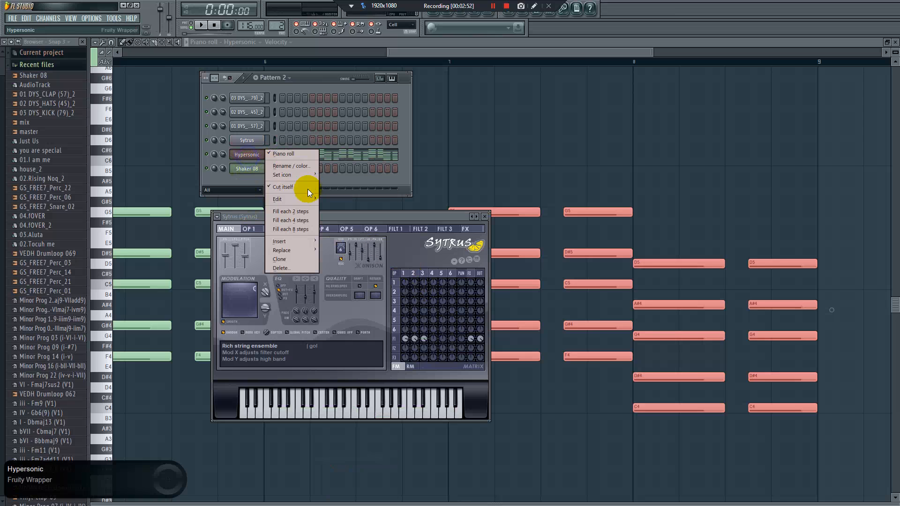
right_click(255, 140)
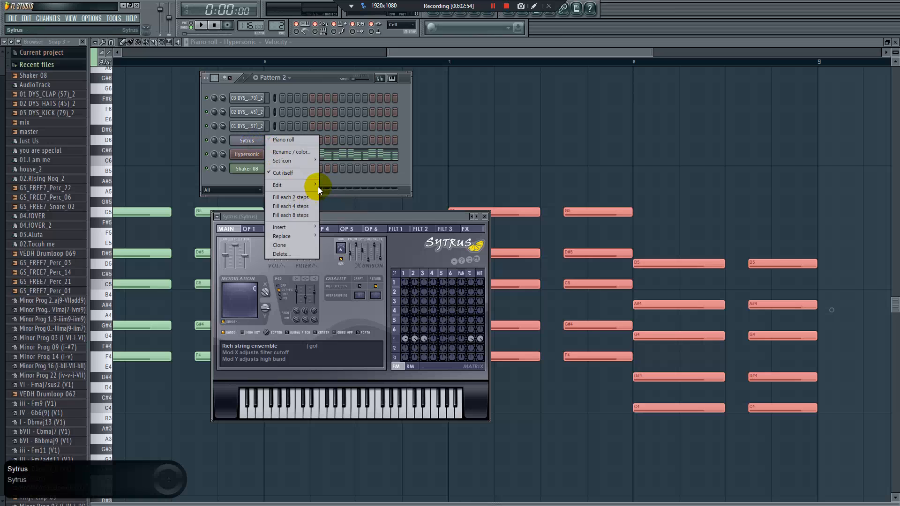
click(333, 200)
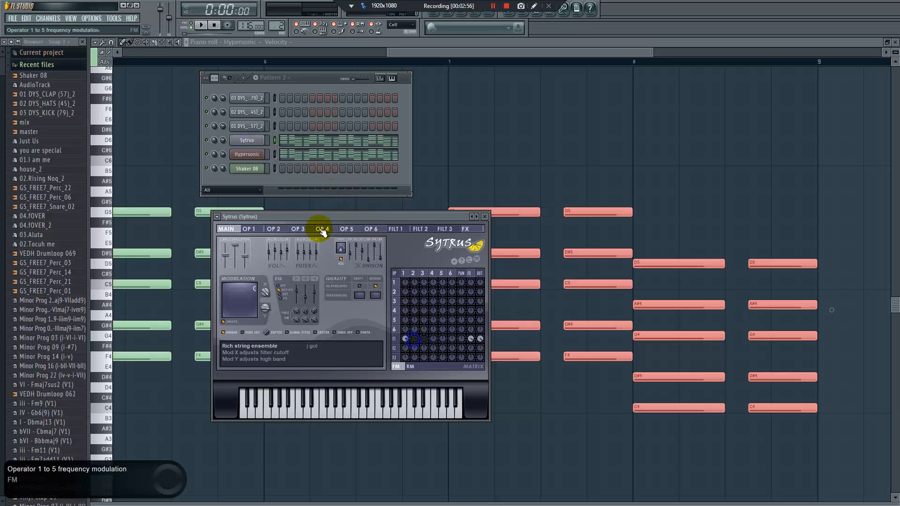
click(224, 146)
key(space)
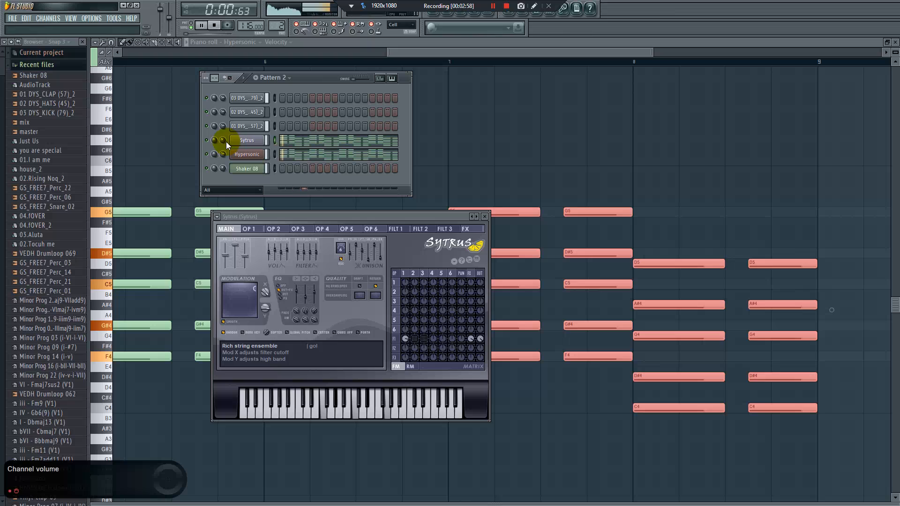
key(space)
Insert a 3x Osc channel, open its piano roll and undo the accidentally added chord
right_click(255, 156)
mouse_move(310, 244)
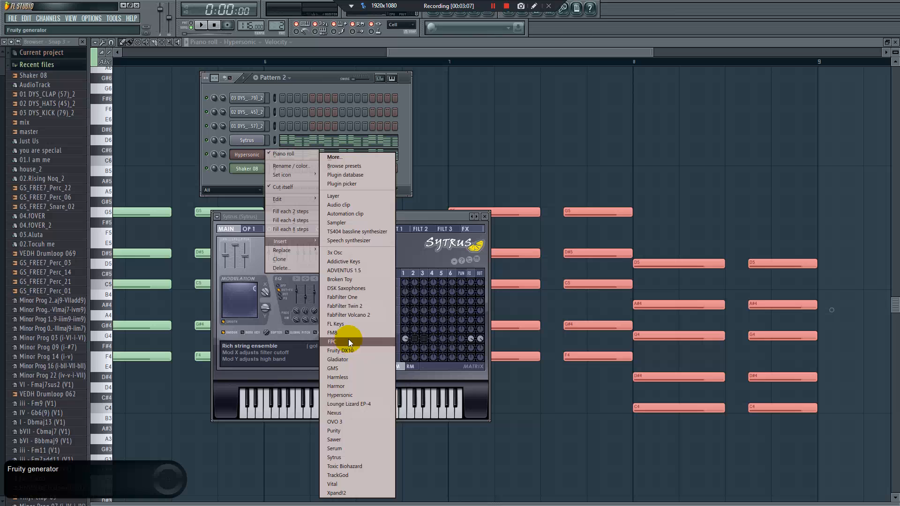
click(343, 253)
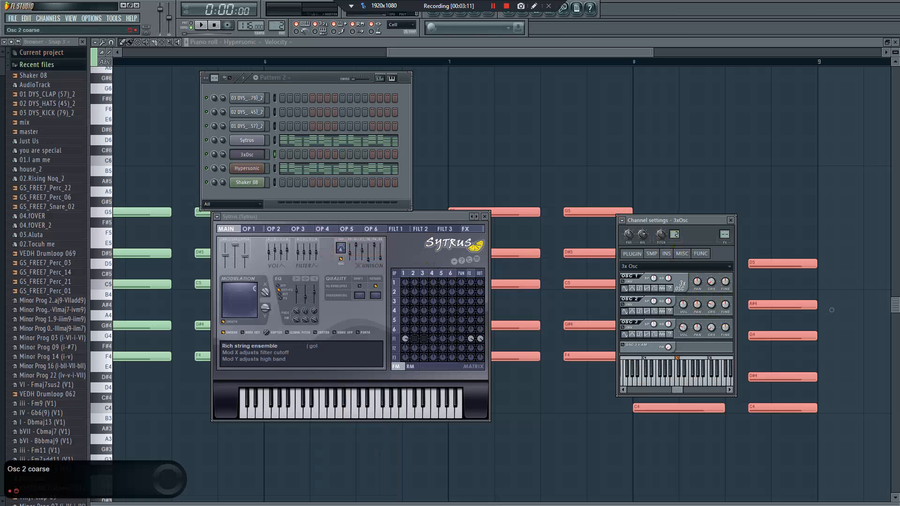
right_click(259, 156)
click(293, 155)
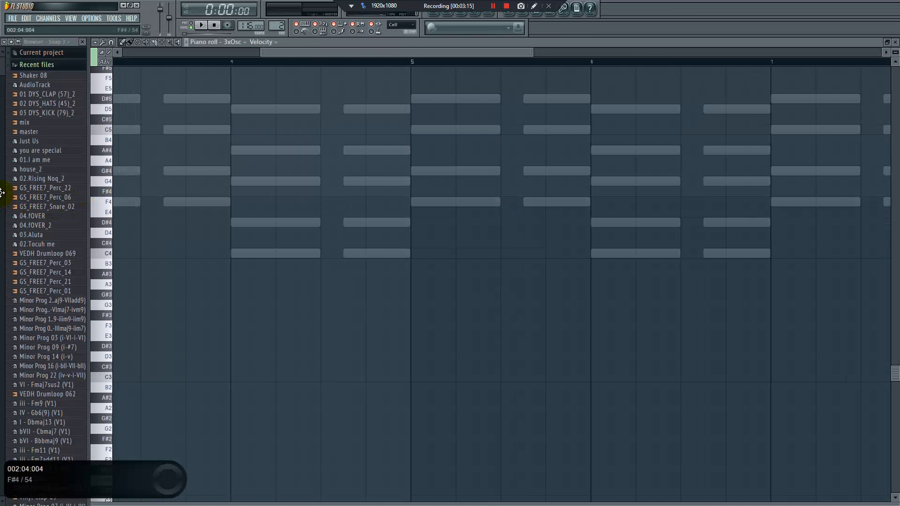
key(ctrl+z)
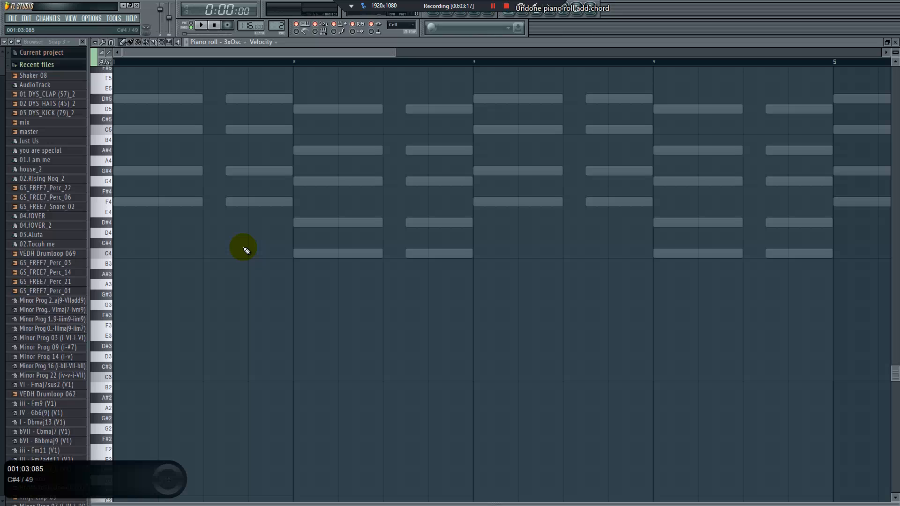
Draw half-beat F4 bass notes in bar 1, at the bar's start and three quarters through beat 2, during playback
mouse_move(147, 201)
mouse_down()
mouse_move(192, 201)
mouse_move(131, 201)
mouse_up()
key(space)
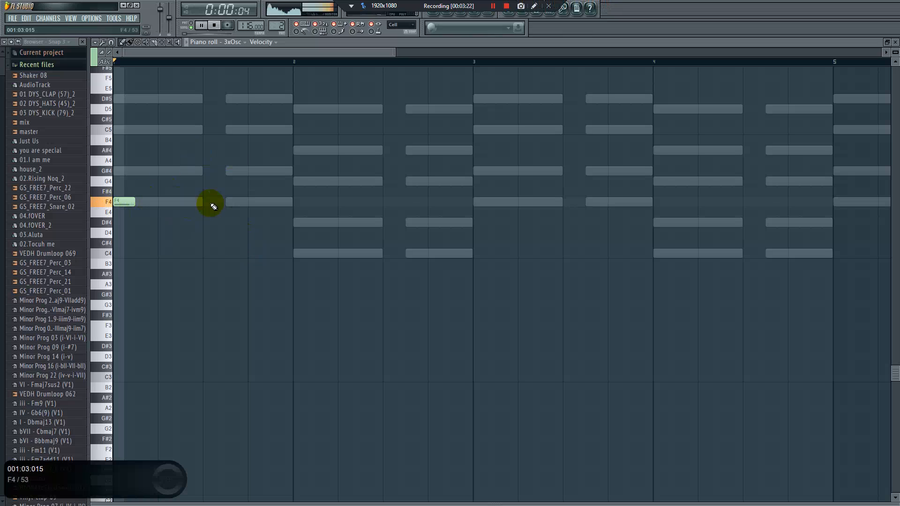
click(188, 202)
drag(188, 202, 200, 202)
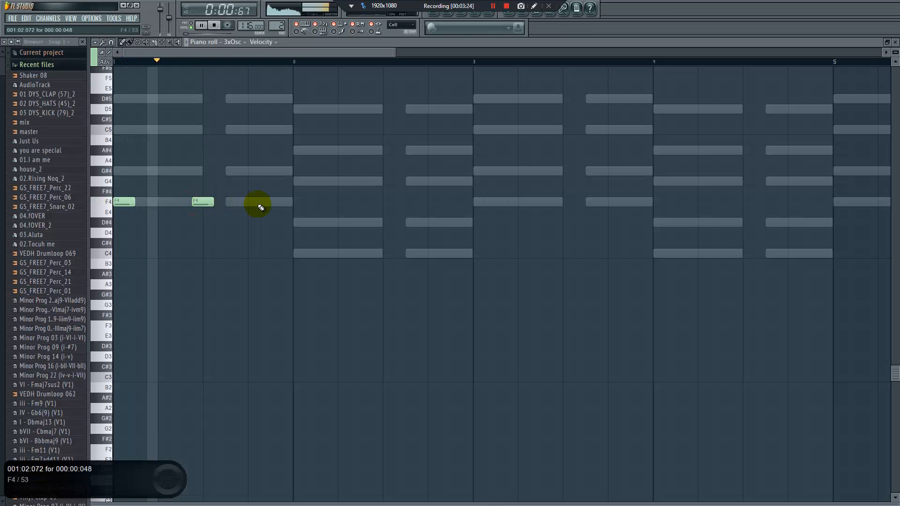
Finish the bar 1 bassline in beat 4 with a quarter-beat C5 followed by a half-beat G#4, and play it
click(274, 201)
key(space)
key(space)
mouse_move(274, 202)
mouse_down()
mouse_move(251, 201)
mouse_move(269, 201)
mouse_up()
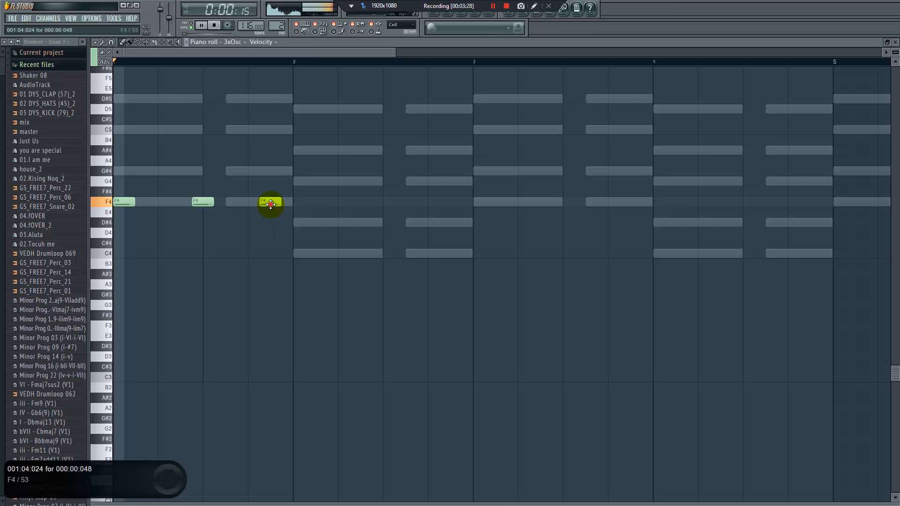
click(276, 171)
drag(277, 202, 265, 204)
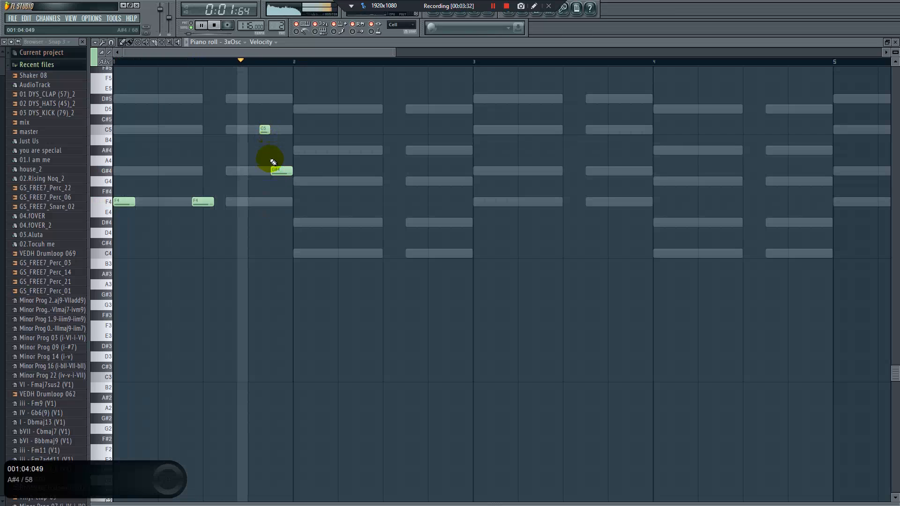
key(space)
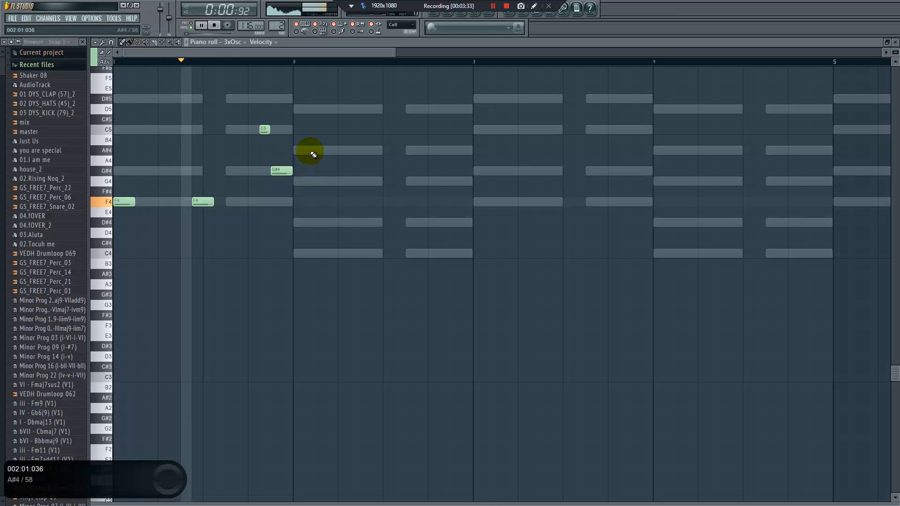
Duplicate the bar 1 bassline into bar 2, transpose it down to start on C4, and add a half-beat C4 midway through beat 3
key(ctrl+b)
key(space)
drag(303, 203, 305, 260)
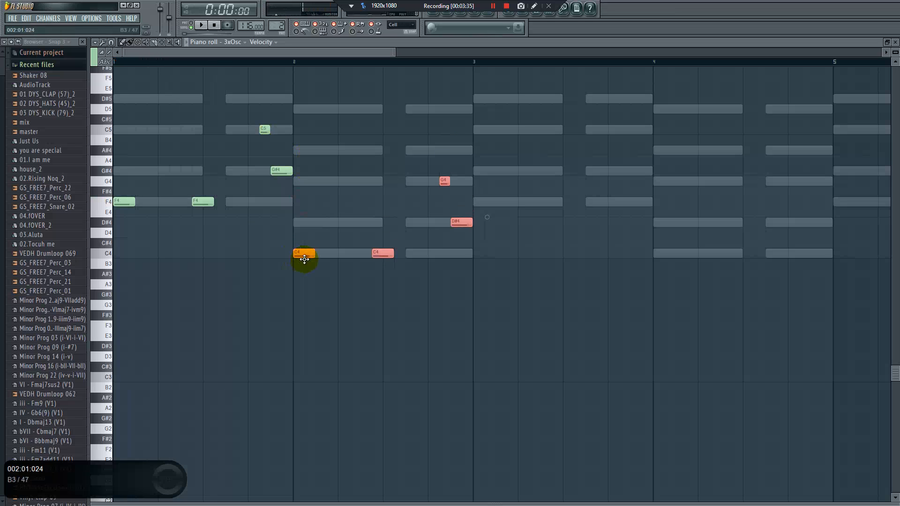
key(ctrl+d)
click(414, 255)
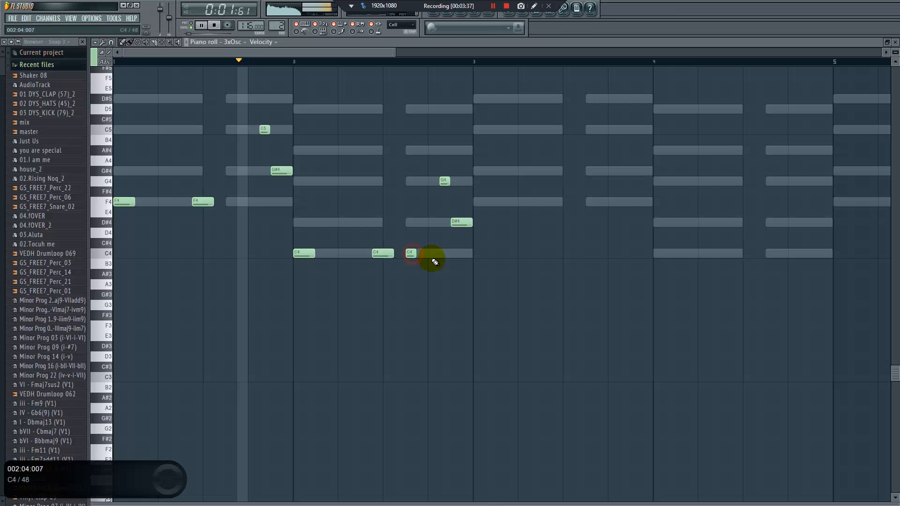
drag(416, 254, 427, 253)
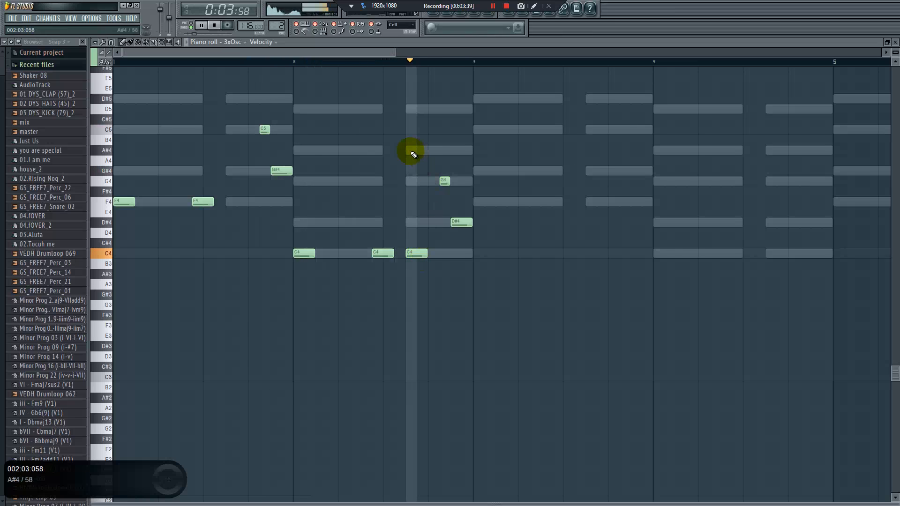
Duplicate the bassline to fill eight bars, adding beat 2 notes: D#4 in bars 4 and 8, G4 in bar 6, C5 in bar 7
key(ctrl+b)
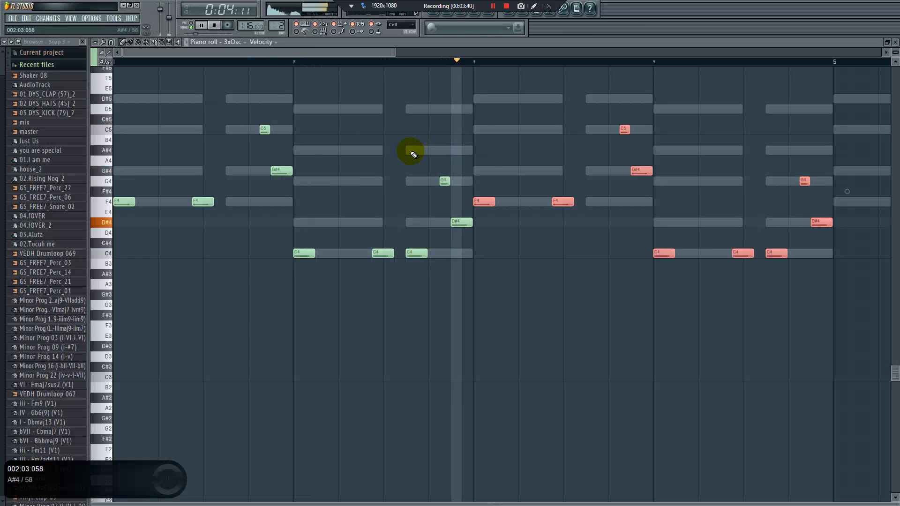
key(ctrl+d)
click(710, 221)
key(ctrl+b)
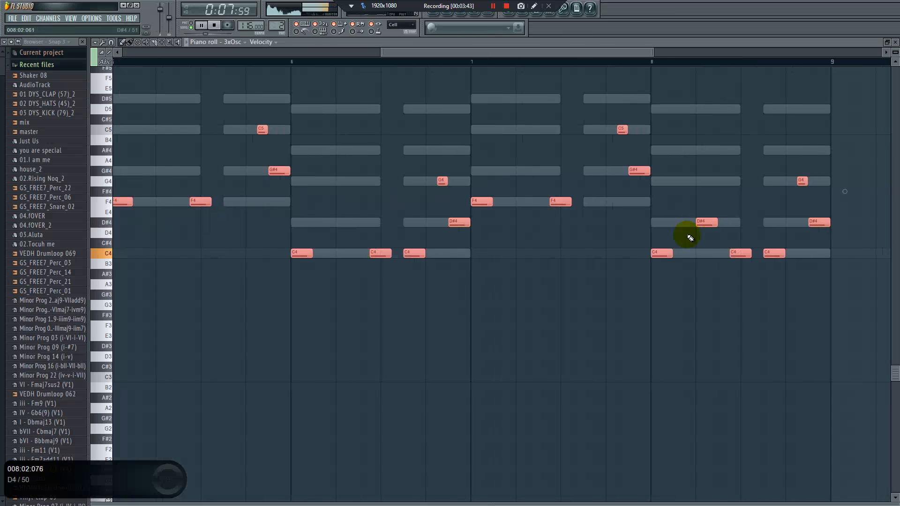
key(ctrl+d)
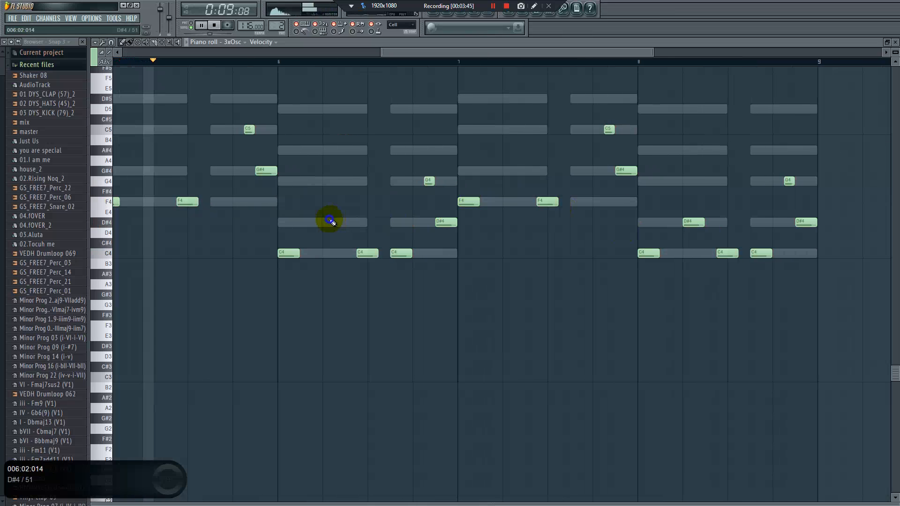
click(335, 182)
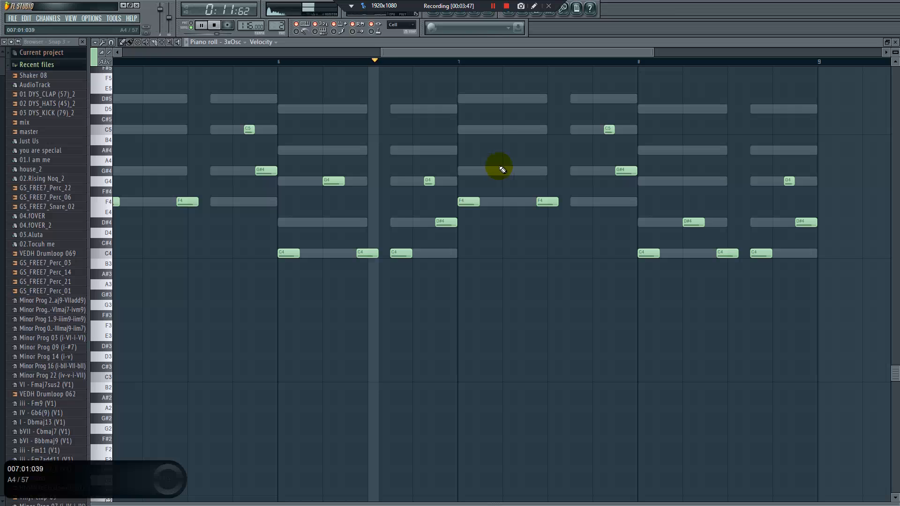
click(508, 129)
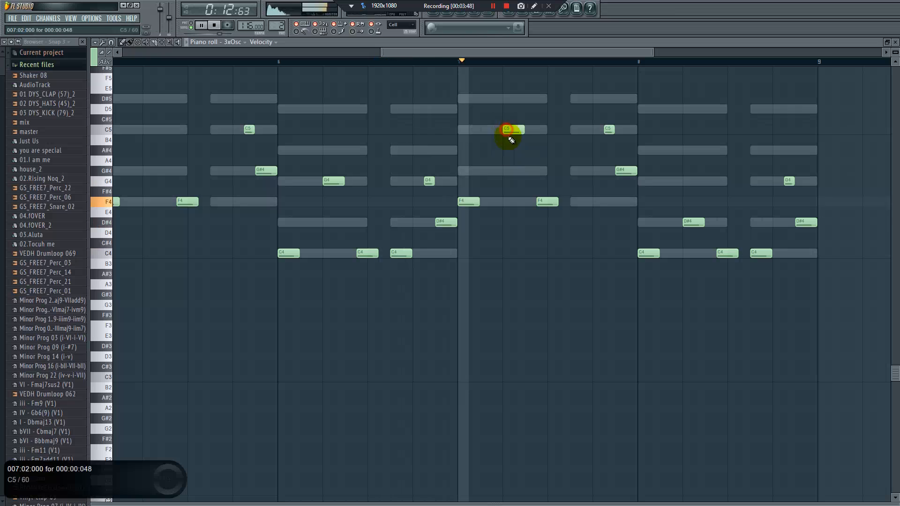
In the playlist, duplicate the four bars of Pattern 1 and Shaker 08 clips into bars 5 to 8
click(434, 15)
drag(491, 114, 57, 14)
key(ctrl+b)
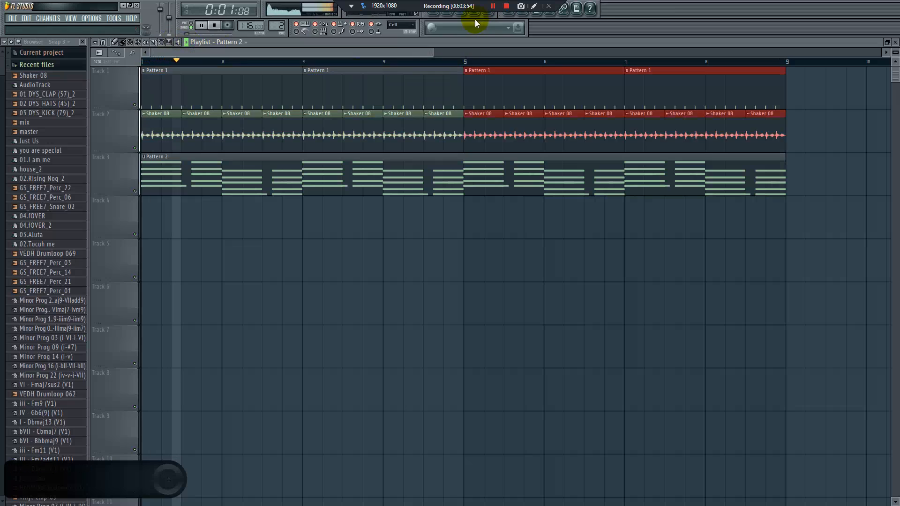
Stop playback and insert a Purity channel above Hypersonic in Pattern 2
click(448, 14)
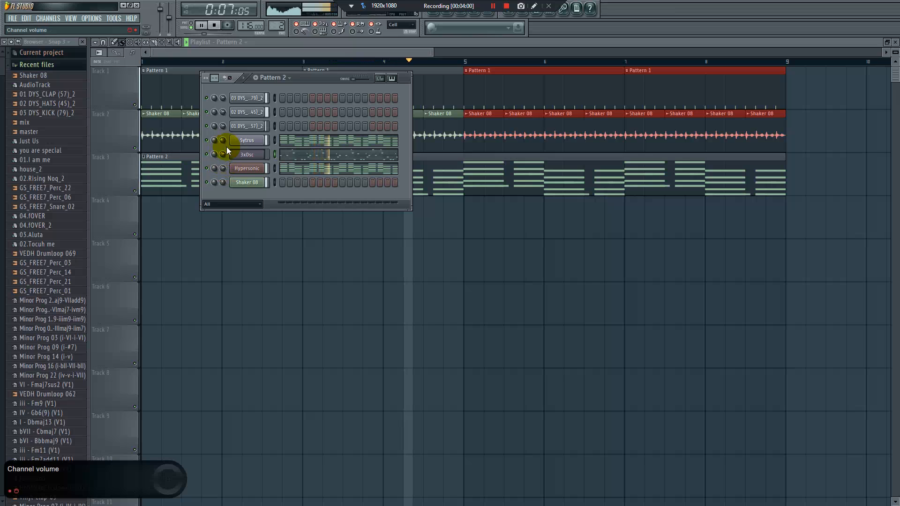
key(space)
right_click(262, 168)
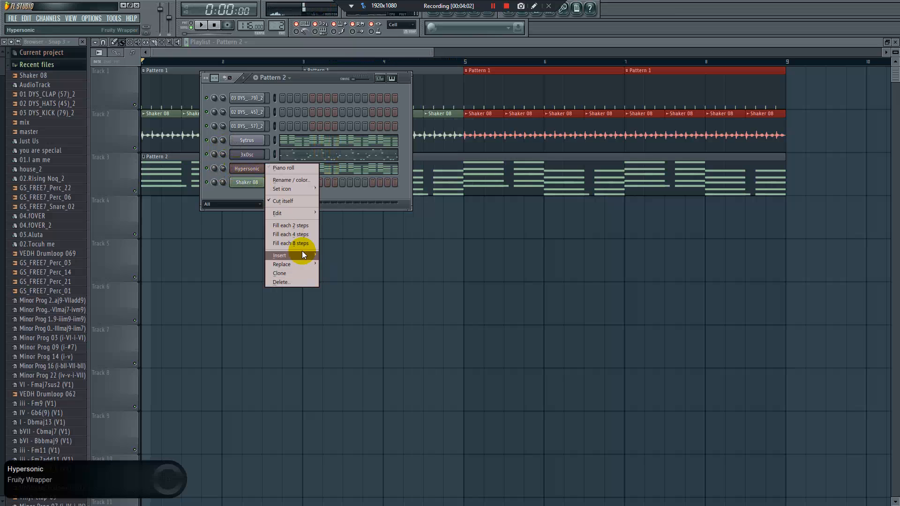
mouse_move(304, 255)
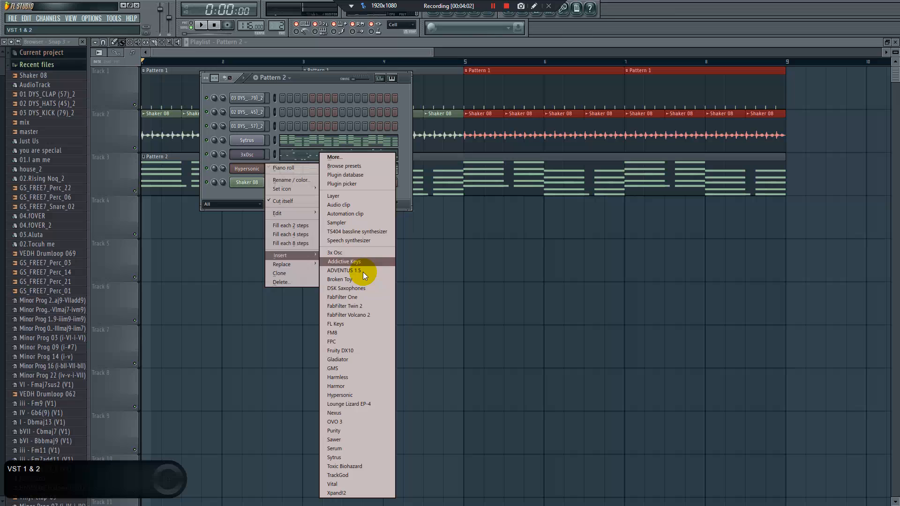
click(341, 432)
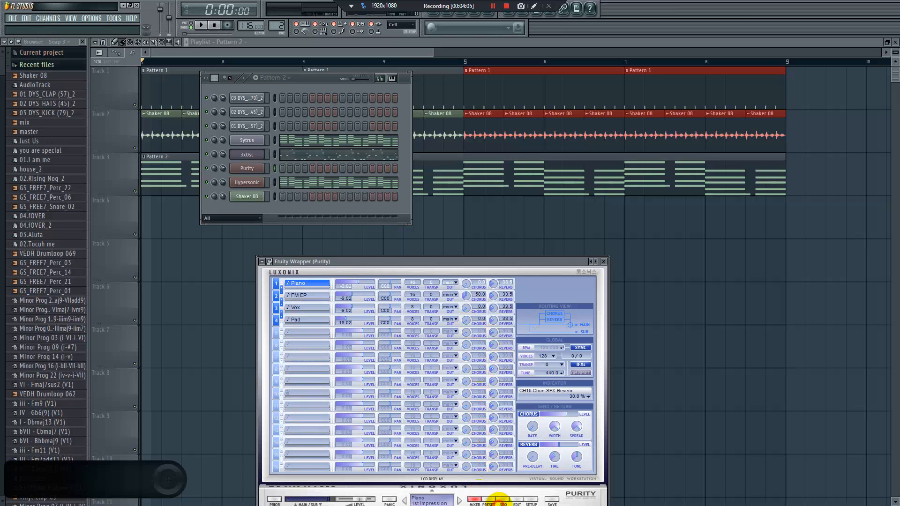
Browse Purity's presets and load 60's Lead from the Lead Synth category
click(488, 499)
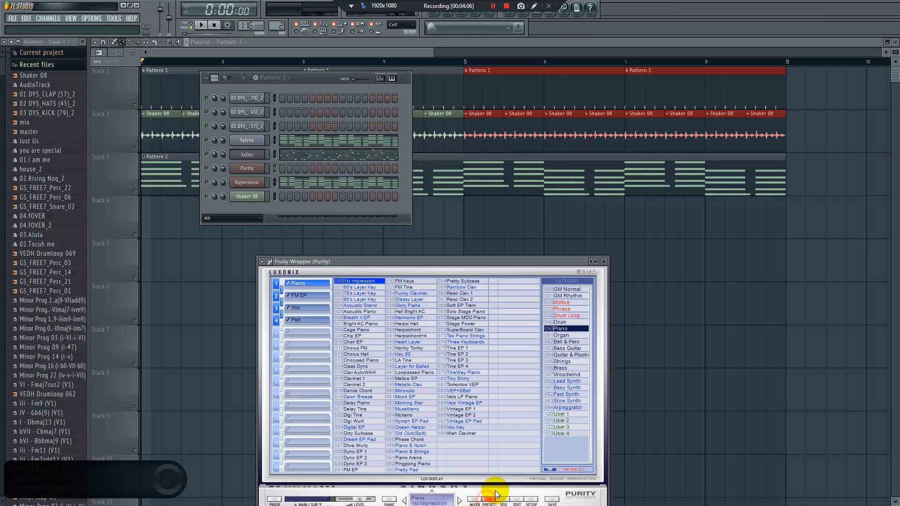
click(570, 375)
click(566, 382)
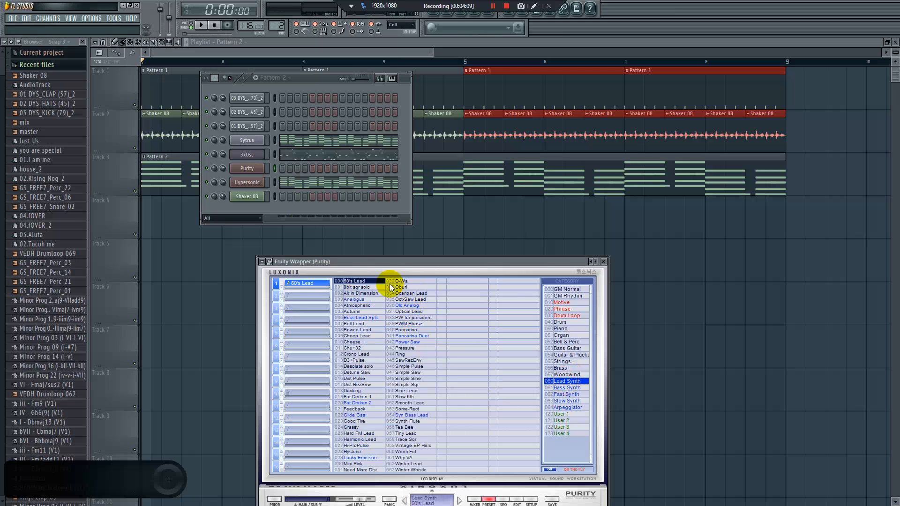
Open Purity's piano roll and draw a half-beat G5 note midway through beat 1 of bar 1
right_click(247, 169)
click(294, 170)
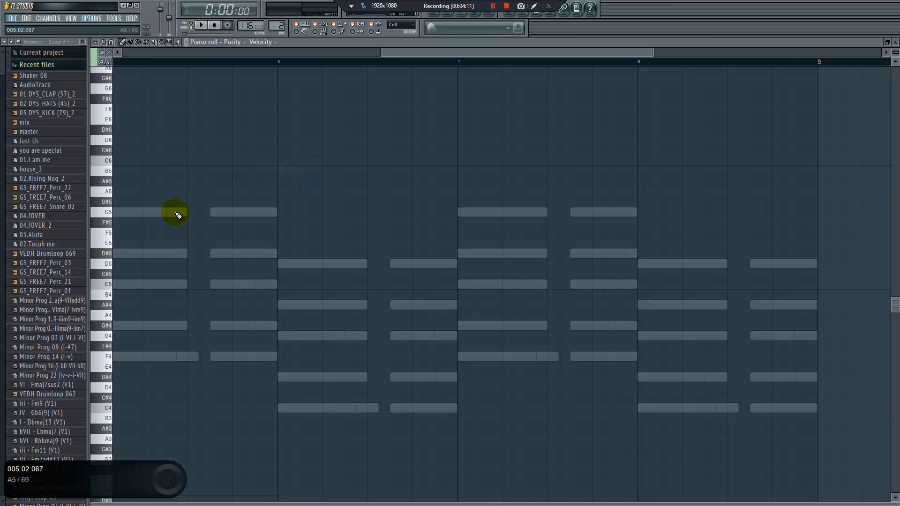
click(200, 53)
double_click(135, 212)
click(225, 279)
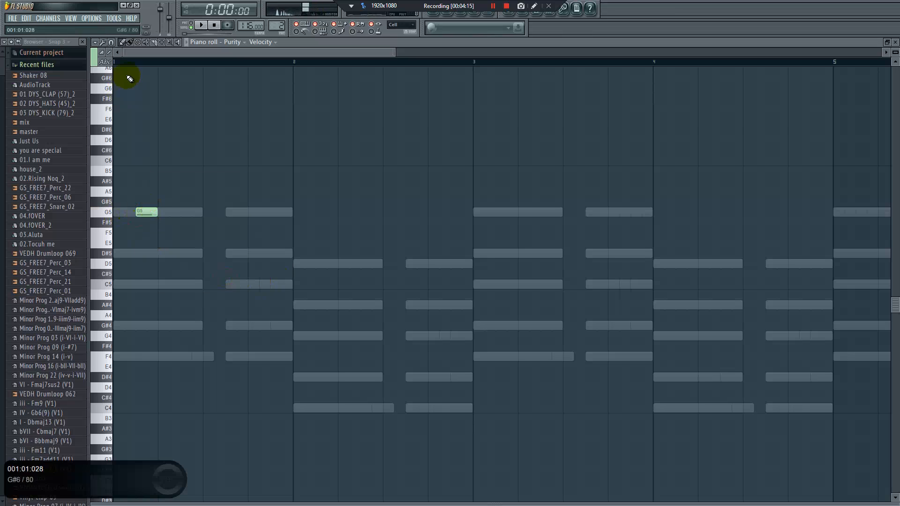
Set the piano roll's snap to 1/2 step
click(103, 43)
click(111, 42)
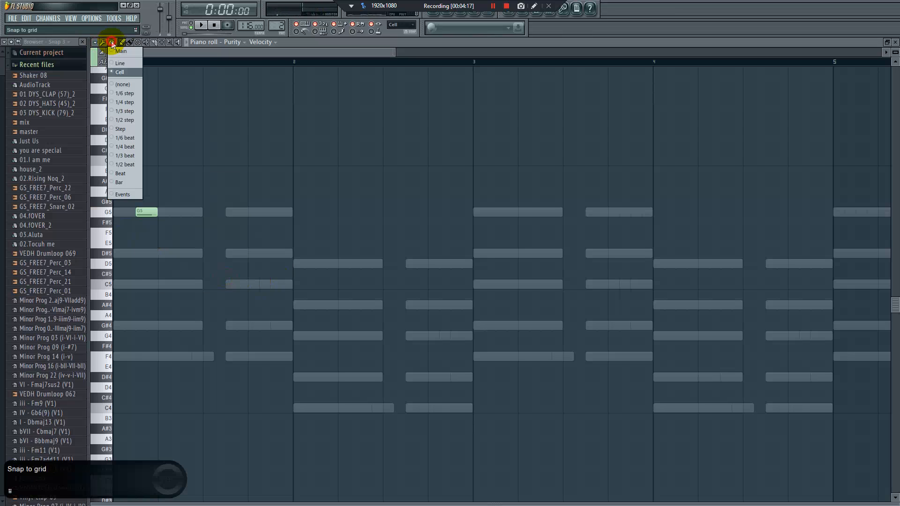
click(129, 120)
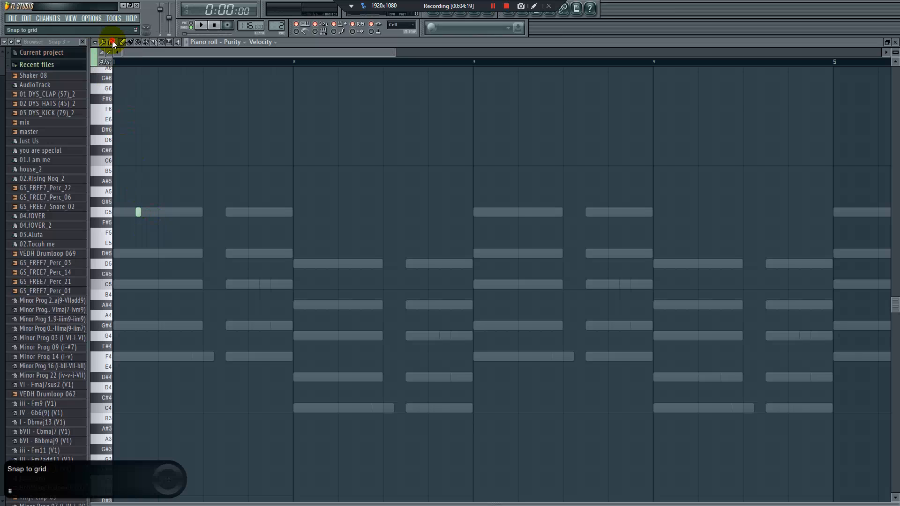
Add short G5 notes on beats 1, 3 and 4 of bar 2 and repeat the phrase through bar 8
click(318, 212)
click(408, 212)
click(465, 212)
drag(507, 198, 498, 213)
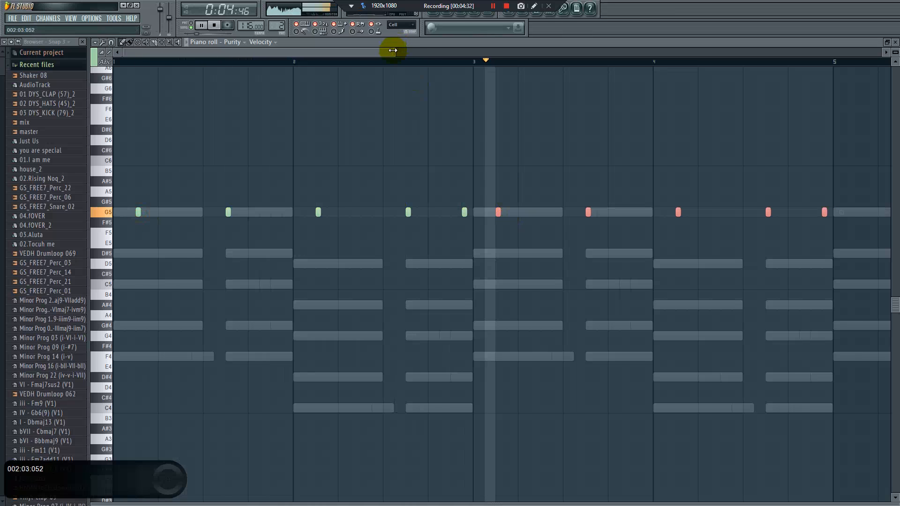
drag(395, 52, 537, 53)
drag(611, 184, 605, 209)
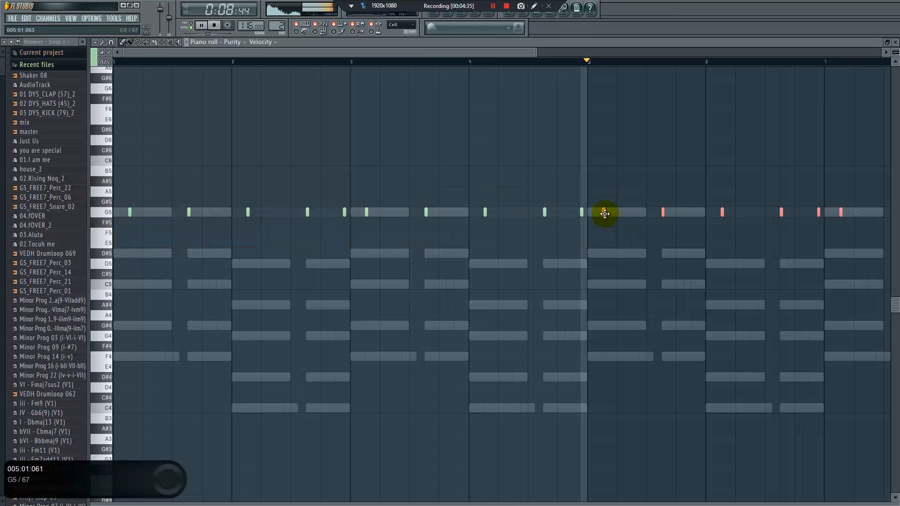
Add a short D5 note on beat 4 of bar 6, just before the bar's last G5 note
drag(504, 52, 589, 96)
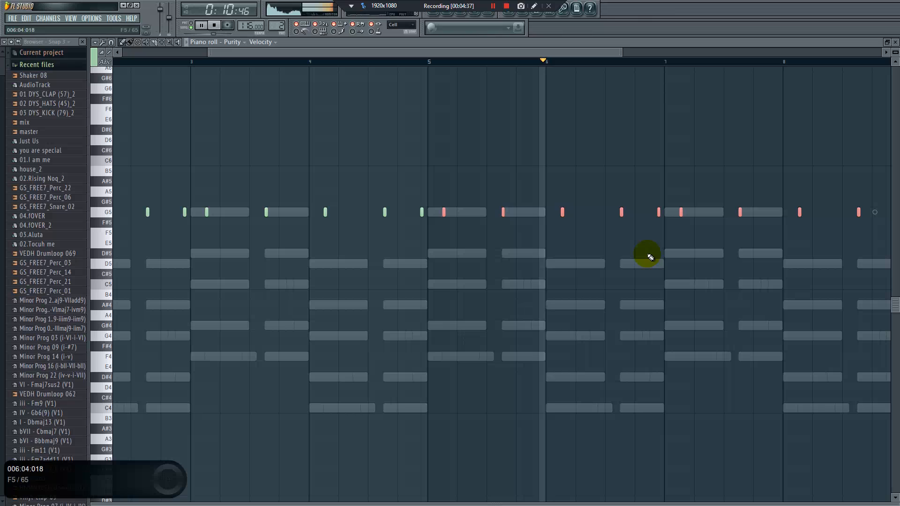
ctrl+click(659, 258)
click(652, 254)
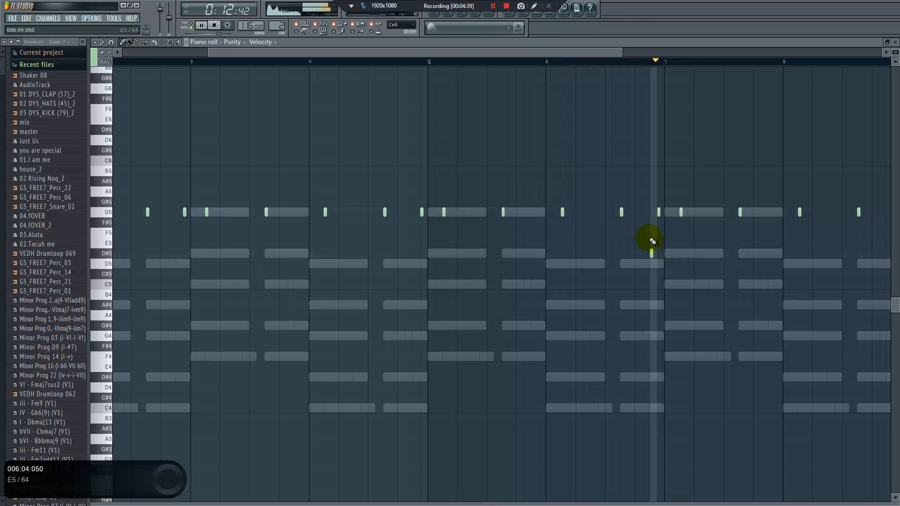
drag(651, 255, 651, 263)
right_click(651, 266)
key(ctrl+z)
drag(429, 50, 280, 30)
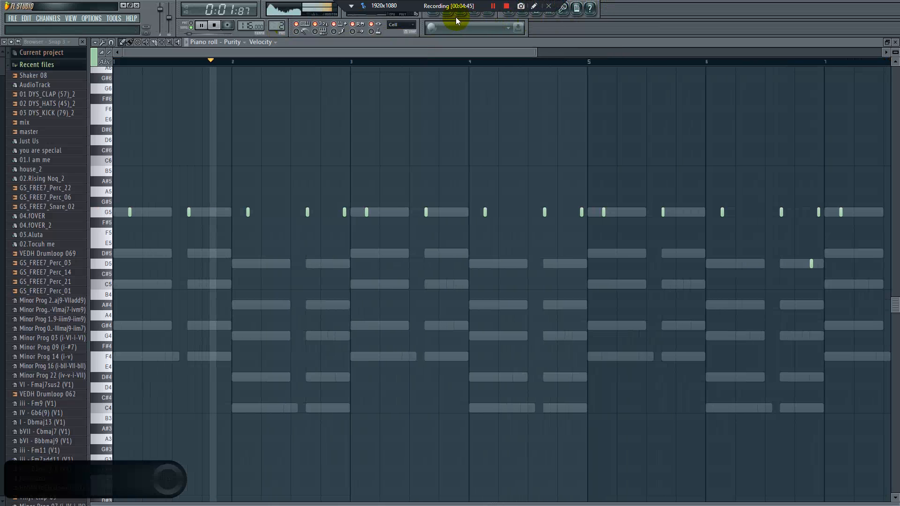
Show the channel rack and mixer, dismiss the audio input warning, and record a take on Insert 12 from In 1
click(456, 14)
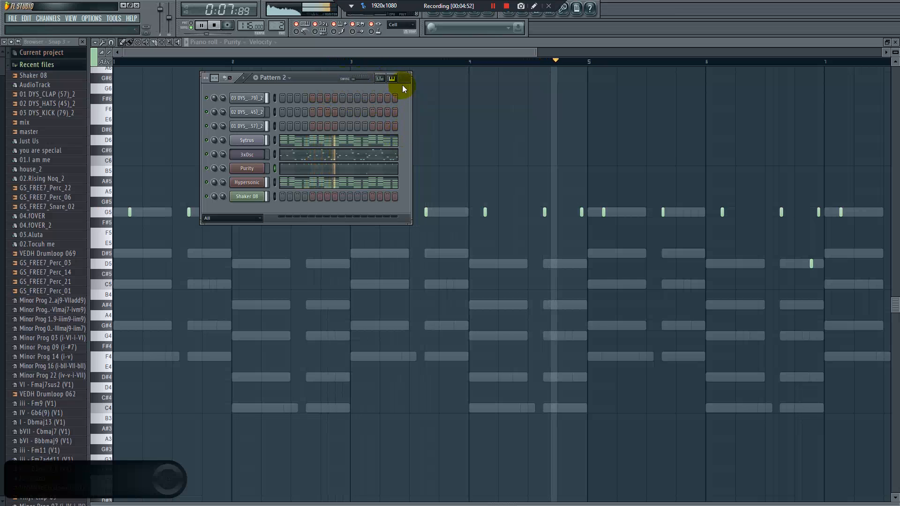
key(space)
click(491, 15)
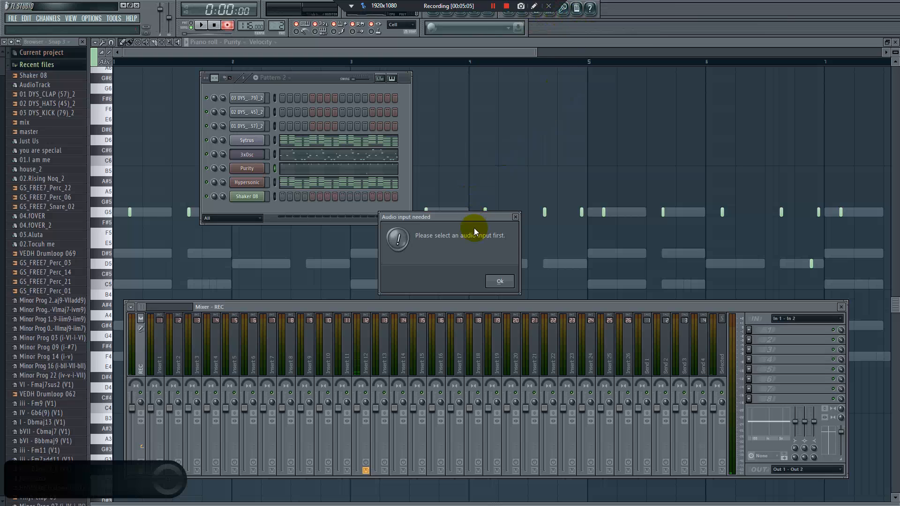
click(516, 218)
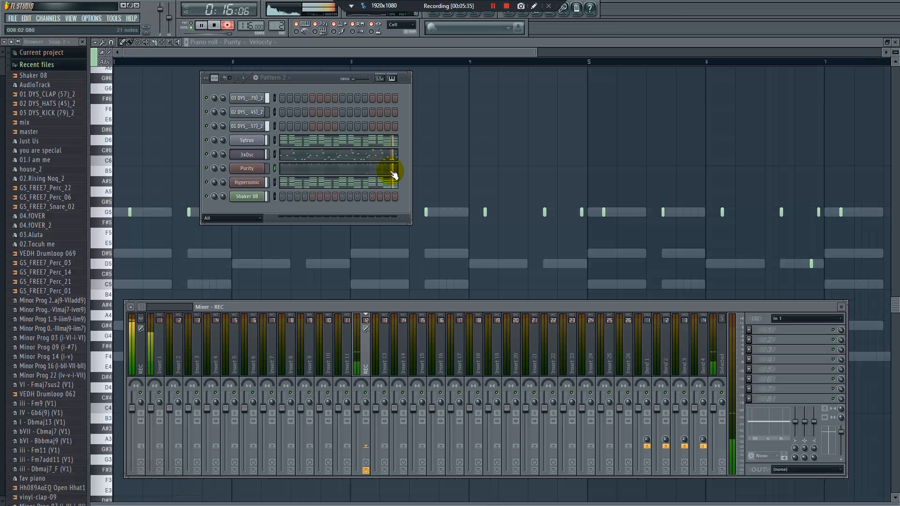
key(space)
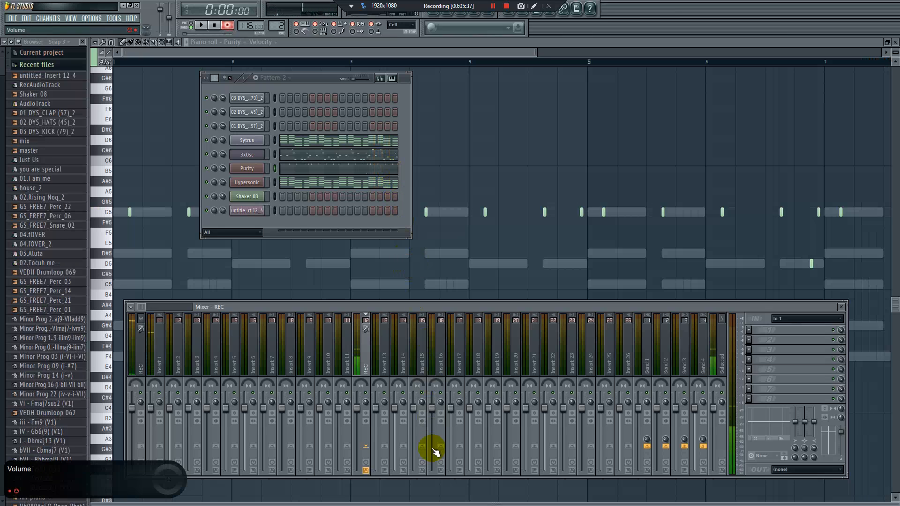
key(super)
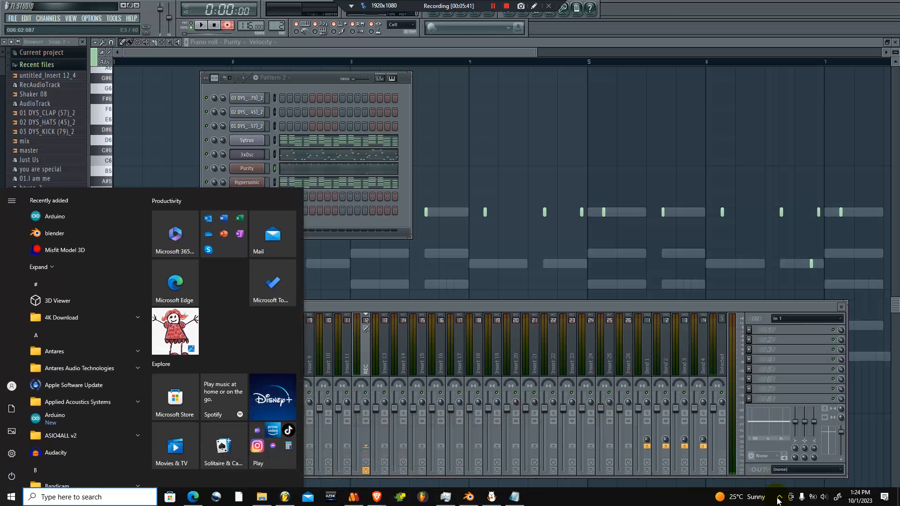
click(781, 459)
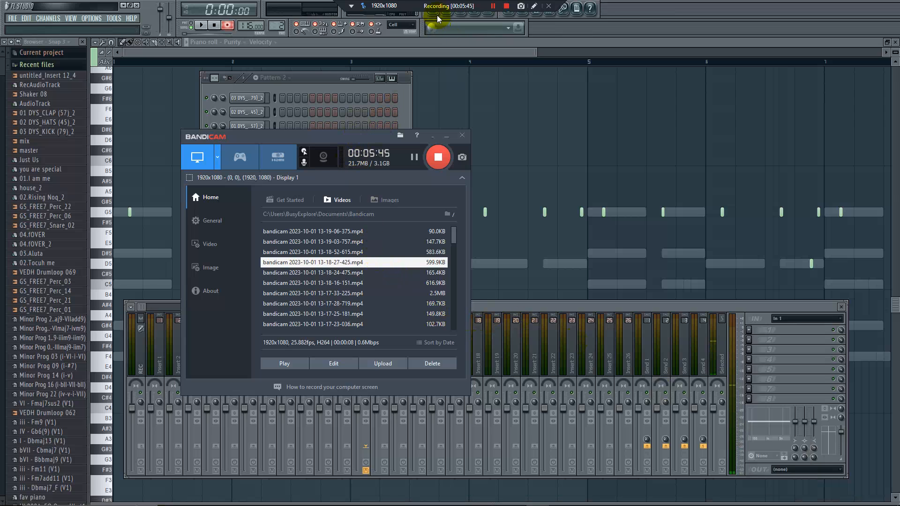
Move the recorded untitled_Insert 12_4 clip to Track 5 in the playlist and normalize its audio
click(426, 29)
double_click(351, 224)
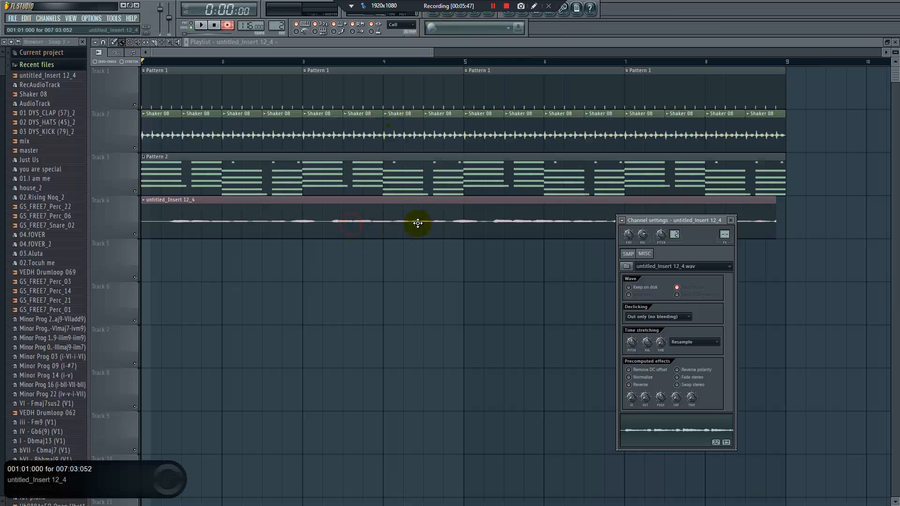
drag(393, 216, 369, 292)
double_click(377, 265)
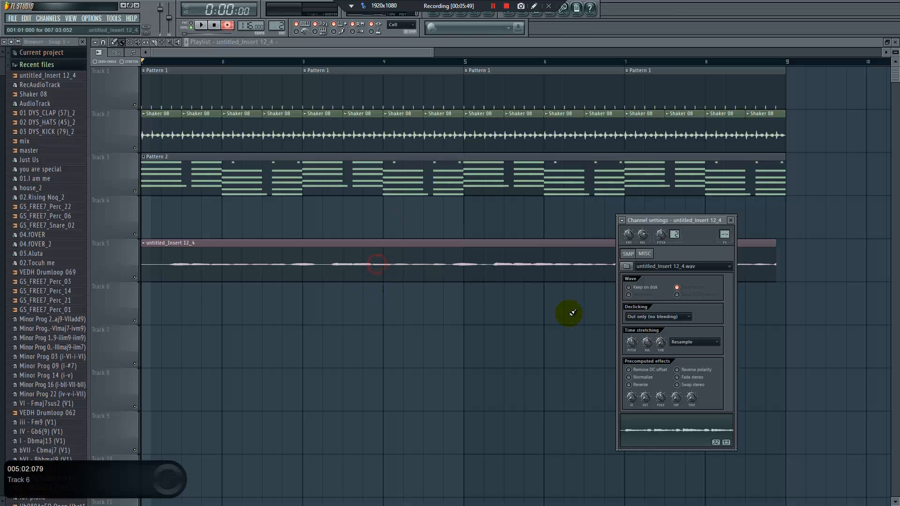
click(629, 377)
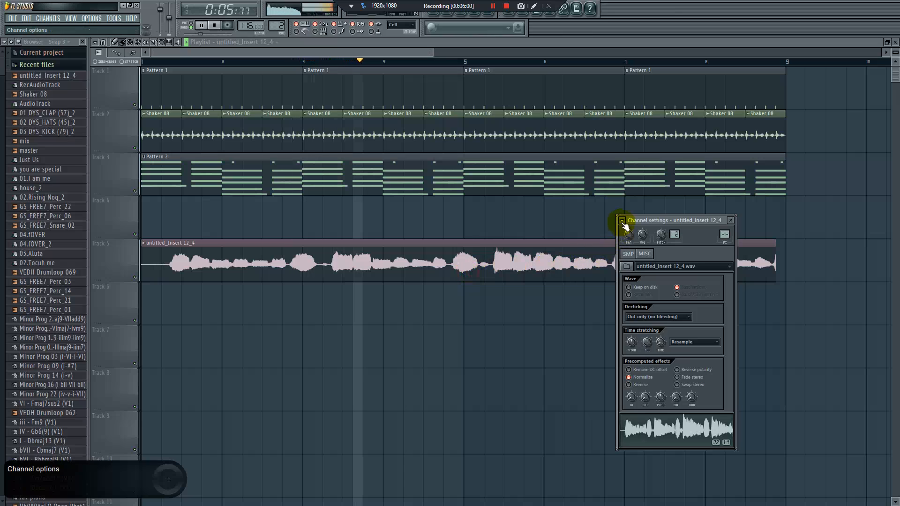
key(Escape)
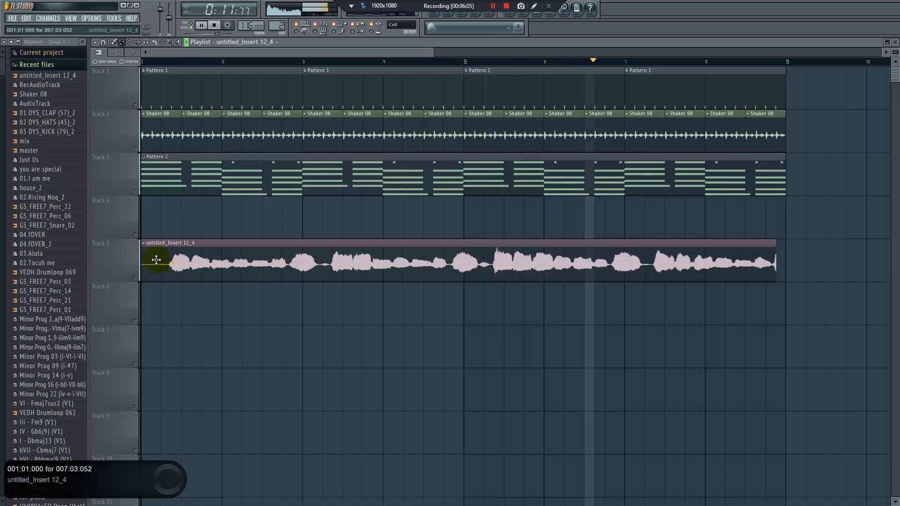
Trim the recorded clip's start to 1:02:000, slice it at beat 2 of bar 3, and shorten the first piece to 2:048
drag(145, 264, 161, 264)
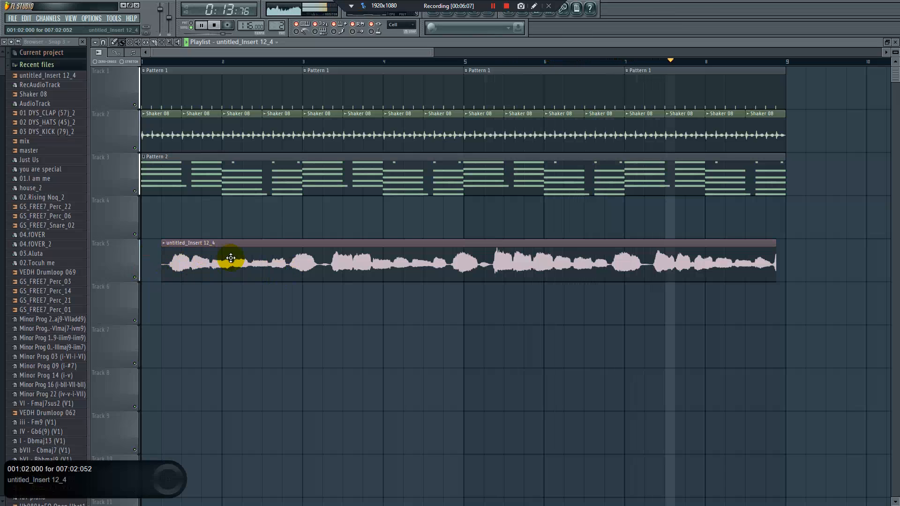
double_click(208, 263)
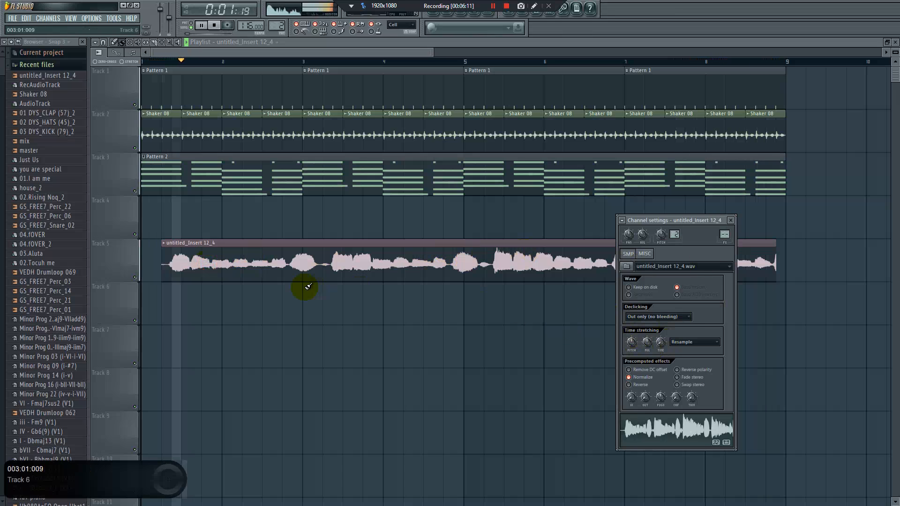
click(154, 42)
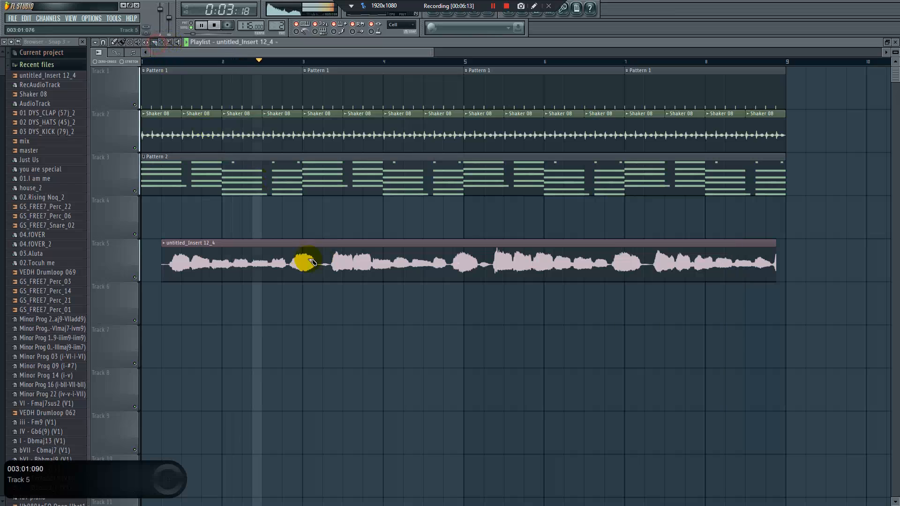
drag(331, 292, 327, 225)
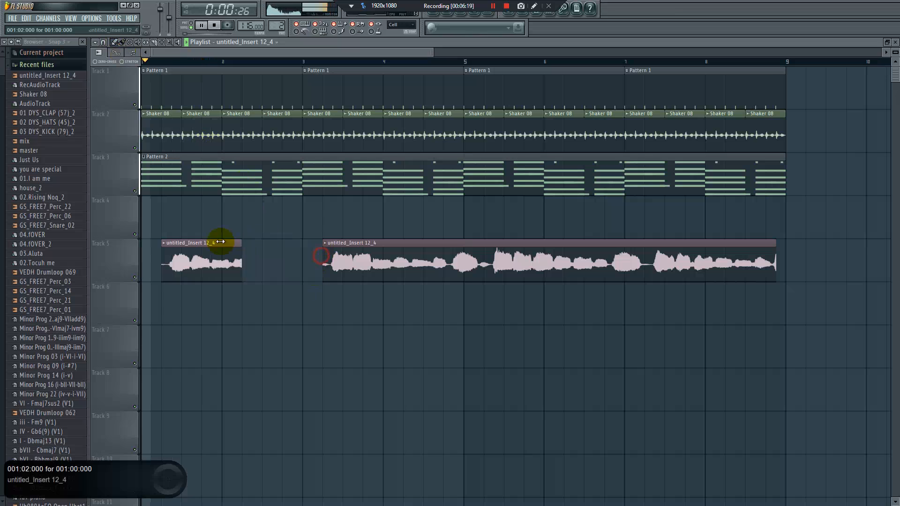
drag(220, 242, 207, 243)
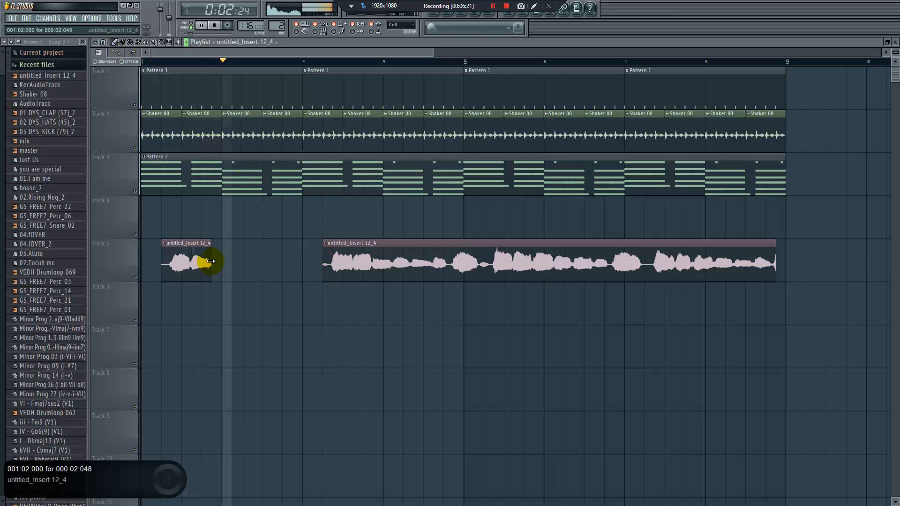
Place a copy of the short recorded clip on Track 5 at beat 2 of bar 2 and play the arrangement
click(238, 264)
key(space)
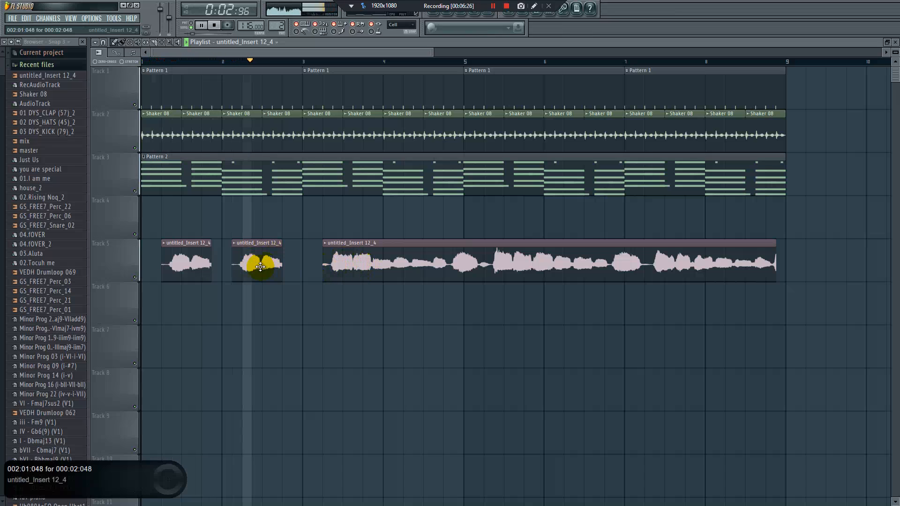
drag(238, 268, 248, 267)
key(space)
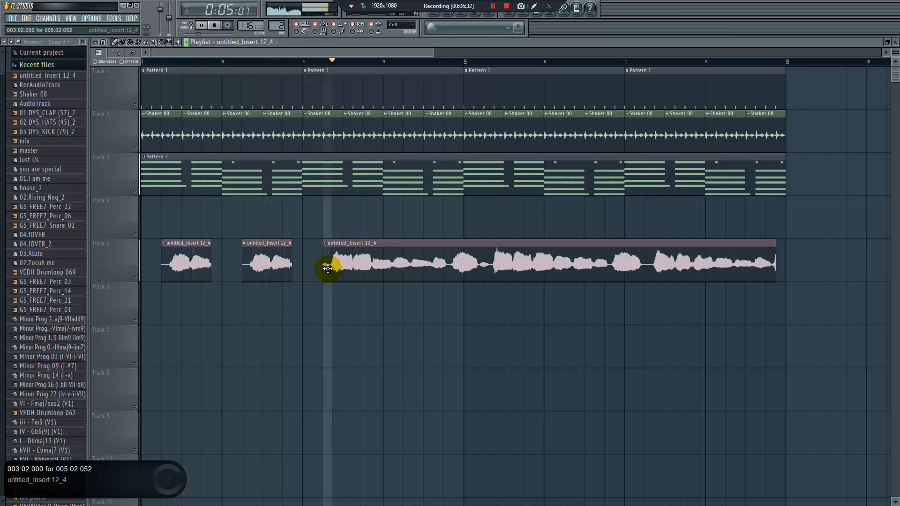
Slice the long clip on Track 5 at beat 2 of bar 5 and delete the part after the cut
click(155, 43)
drag(486, 268, 488, 232)
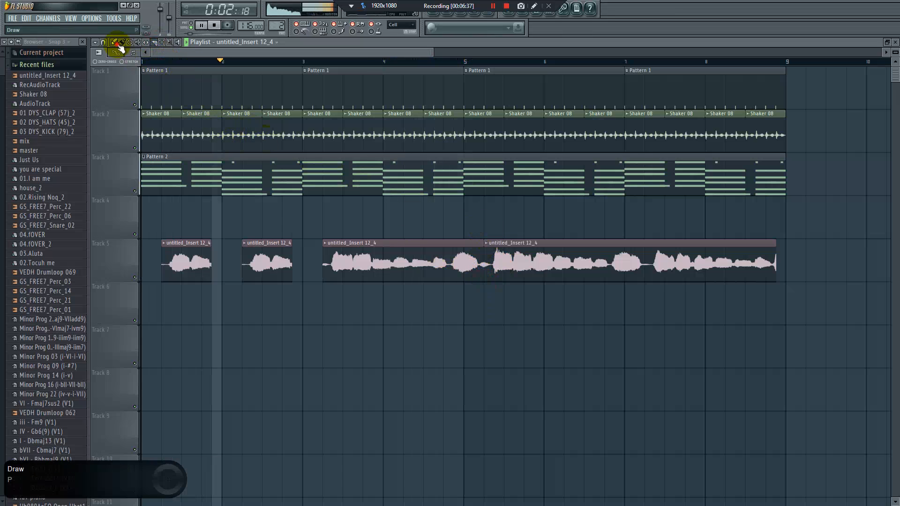
right_click(523, 249)
Place copies of the short clip on Track 5 at beat 2 of bars 5 through 8 and delete the bar 8 copy
click(479, 264)
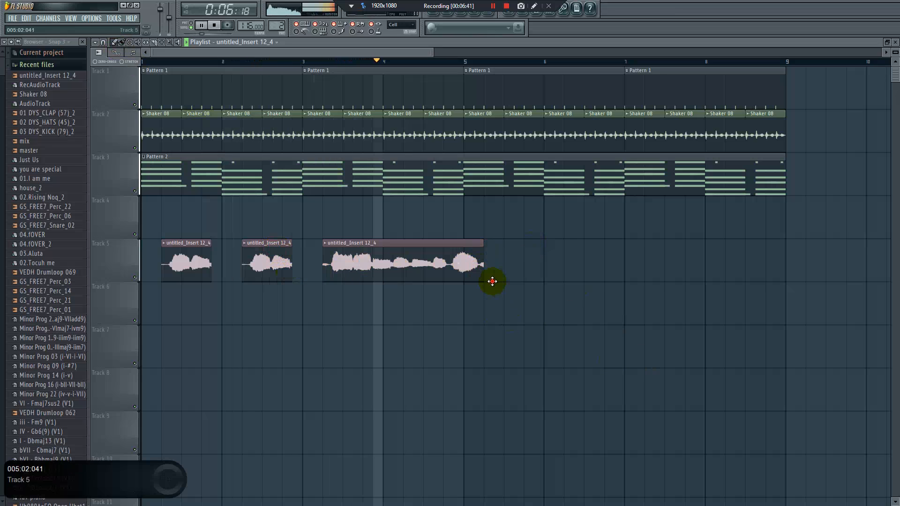
click(496, 262)
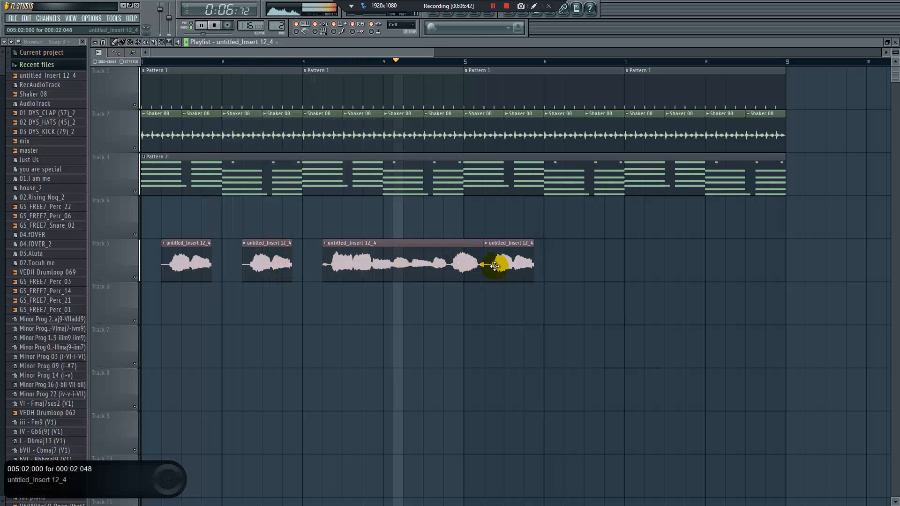
click(567, 270)
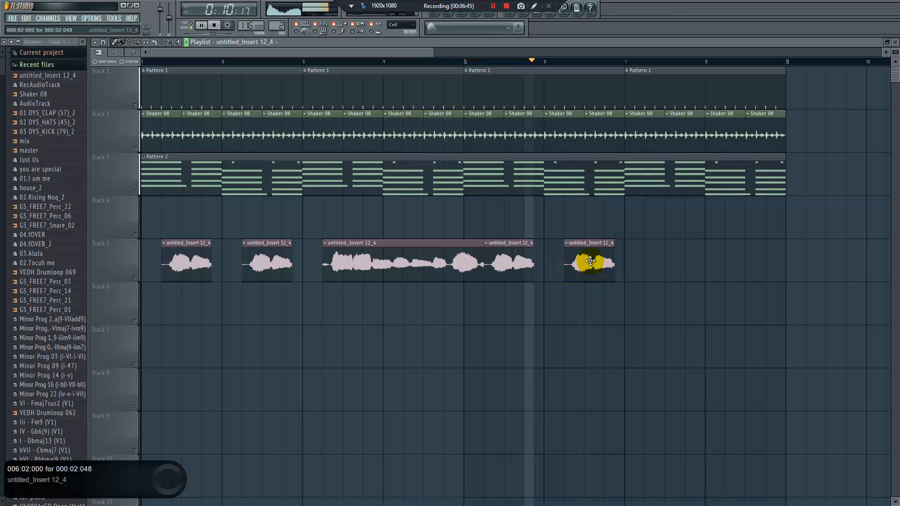
click(648, 274)
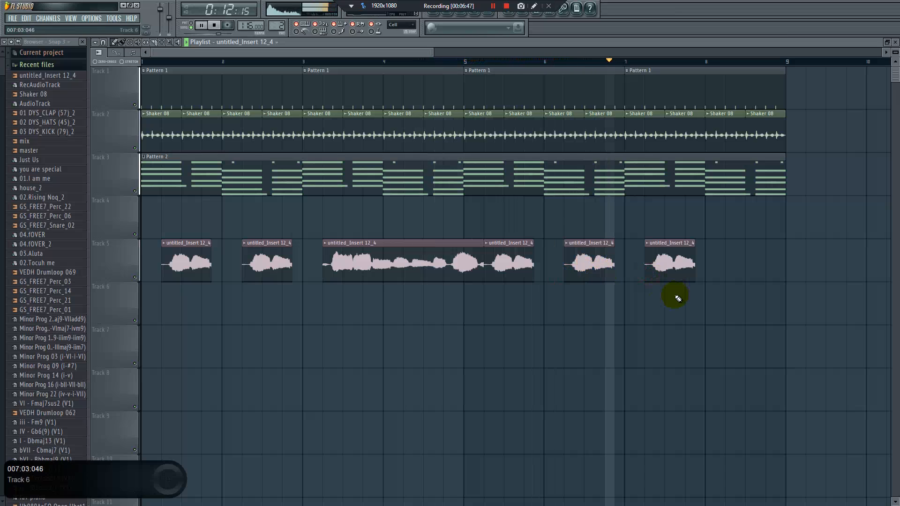
click(730, 272)
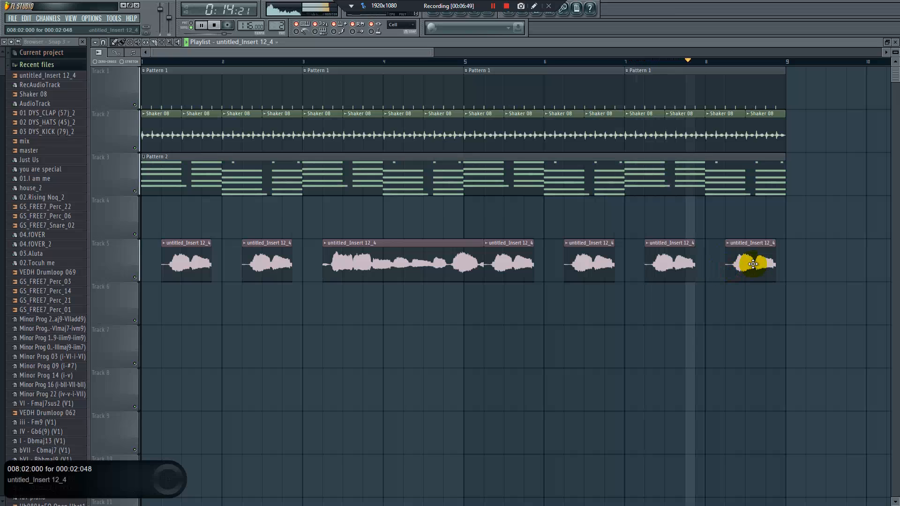
right_click(746, 256)
Place a copy of the long clip on Track 6, extend its end into bar 8, and trim its start to beat 2 of bar 7
click(505, 259)
double_click(470, 261)
key(space)
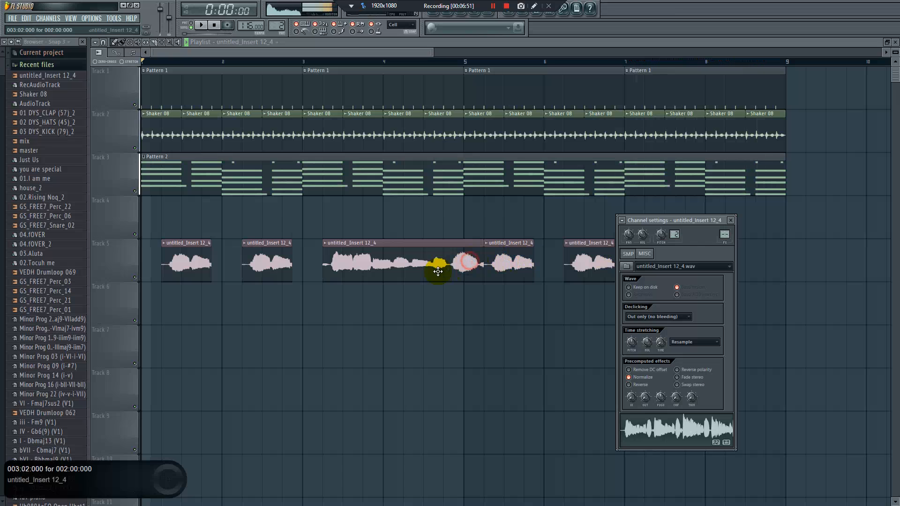
click(334, 307)
drag(482, 313, 637, 320)
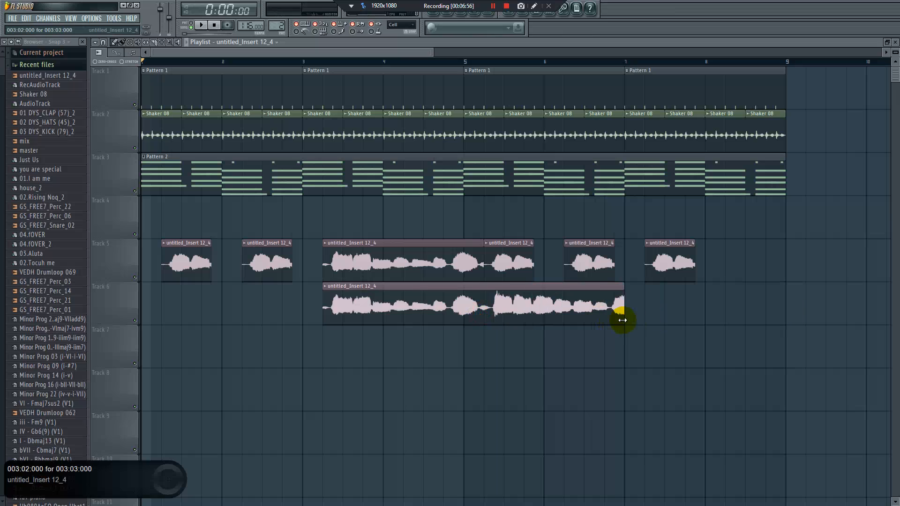
drag(332, 318, 661, 312)
key(space)
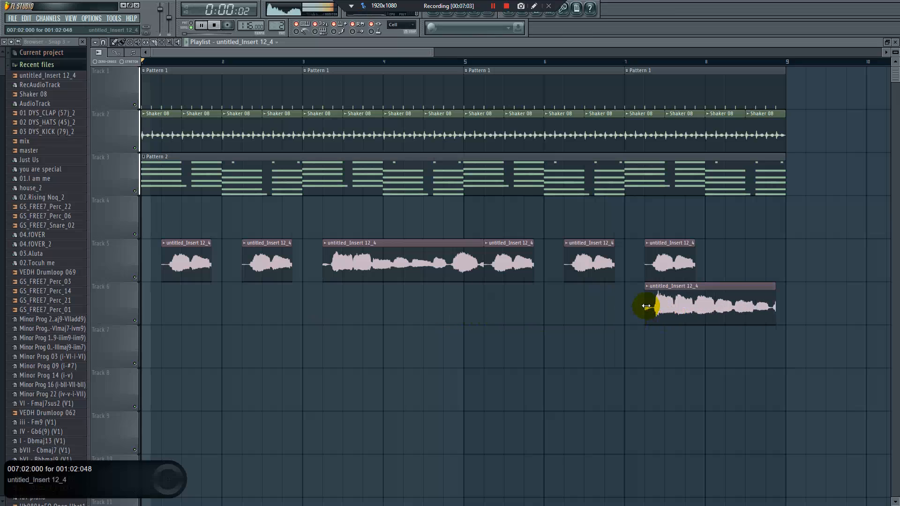
Delete the short clip in bar 7 of Track 5 and adjust the Track 6 clip to run from 7:02:048 to the end of bar 8
right_click(663, 261)
drag(643, 306, 615, 305)
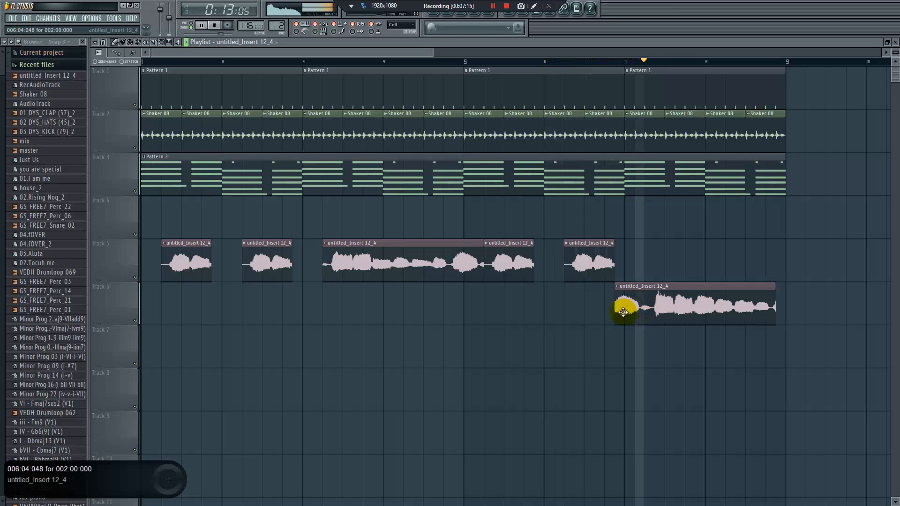
drag(617, 308, 655, 312)
drag(775, 313, 785, 309)
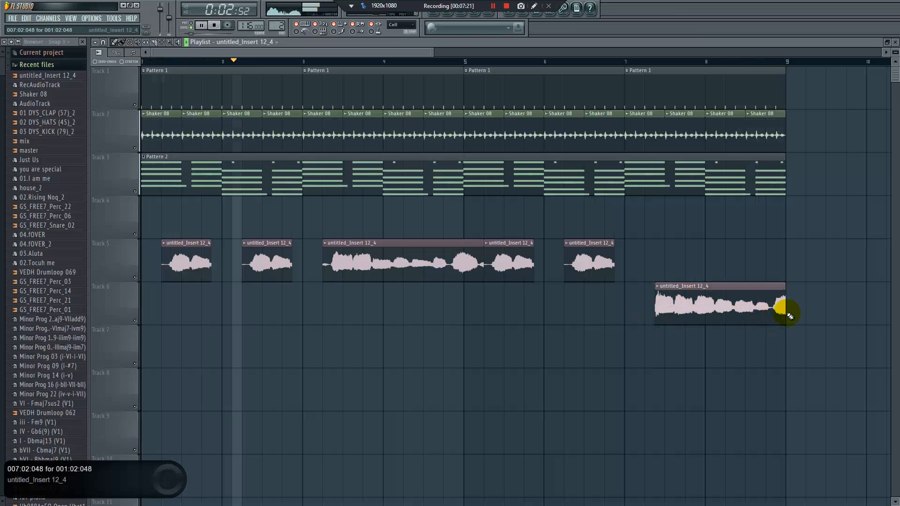
Stop playback and set the recorded clip's declicking mode to Smooth (bleeding) in its channel settings
double_click(427, 271)
key(space)
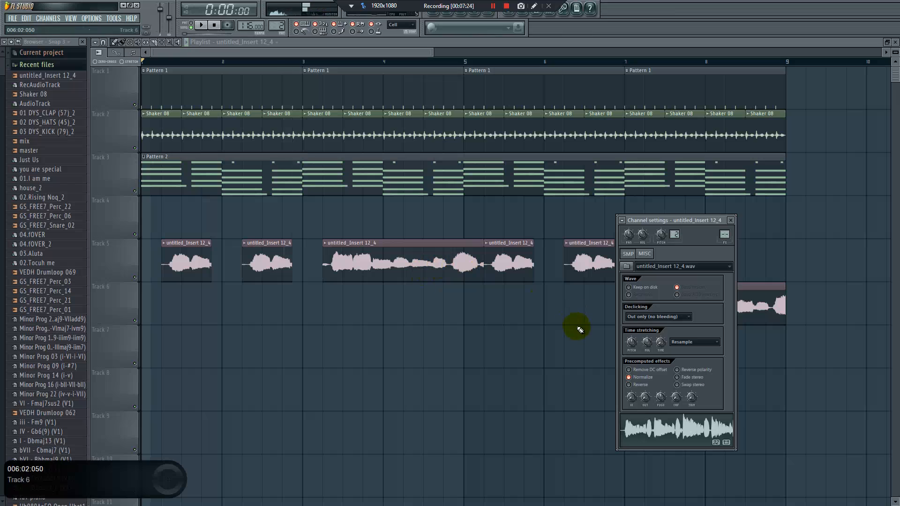
click(658, 316)
click(658, 362)
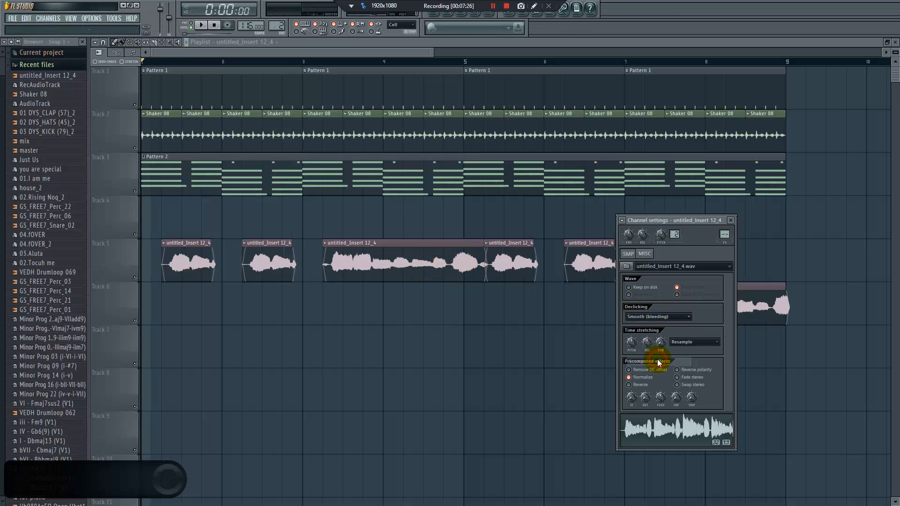
Try the Out only (no bleeding) declicking mode on the recorded clip, return to Smooth (bleeding), and close the channel settings
drag(645, 221, 430, 211)
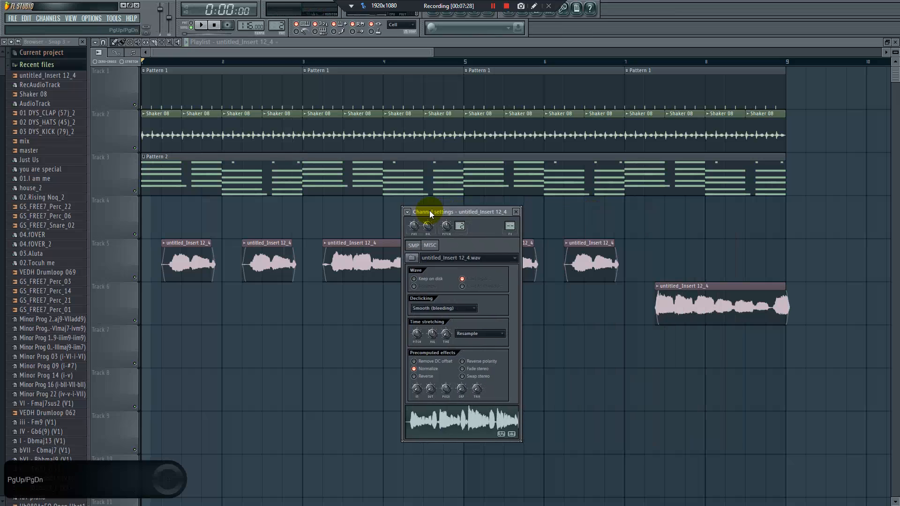
click(441, 307)
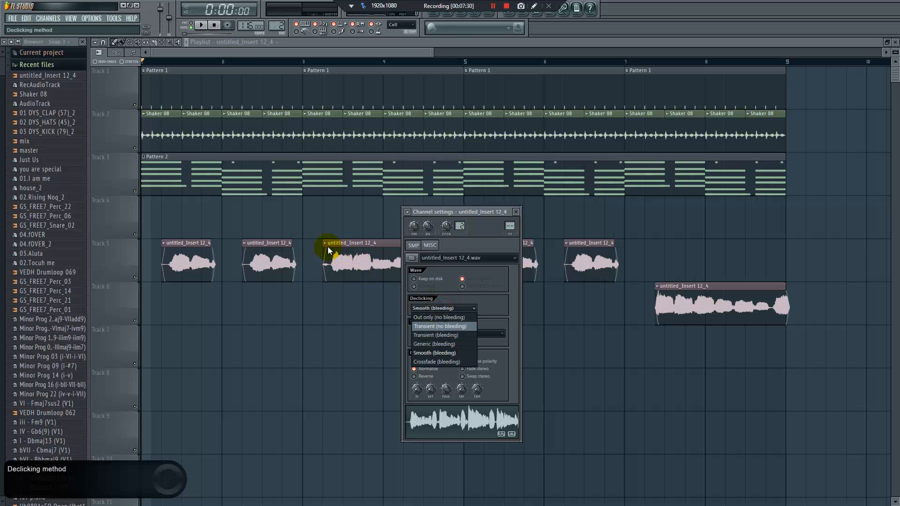
click(435, 317)
click(433, 307)
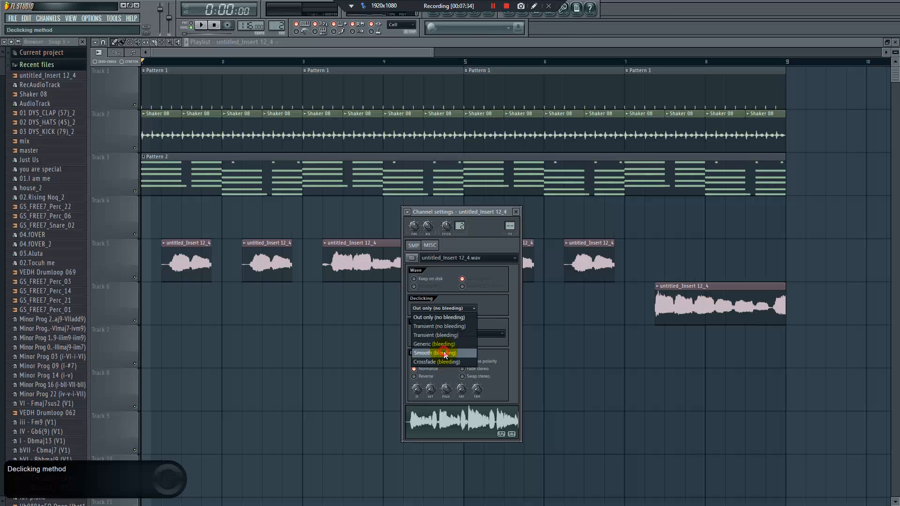
click(445, 355)
click(352, 310)
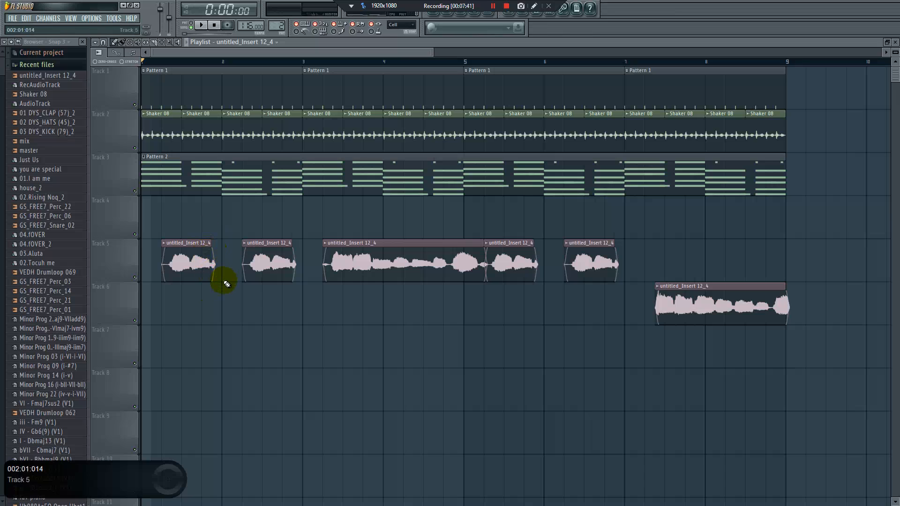
double_click(201, 263)
click(408, 213)
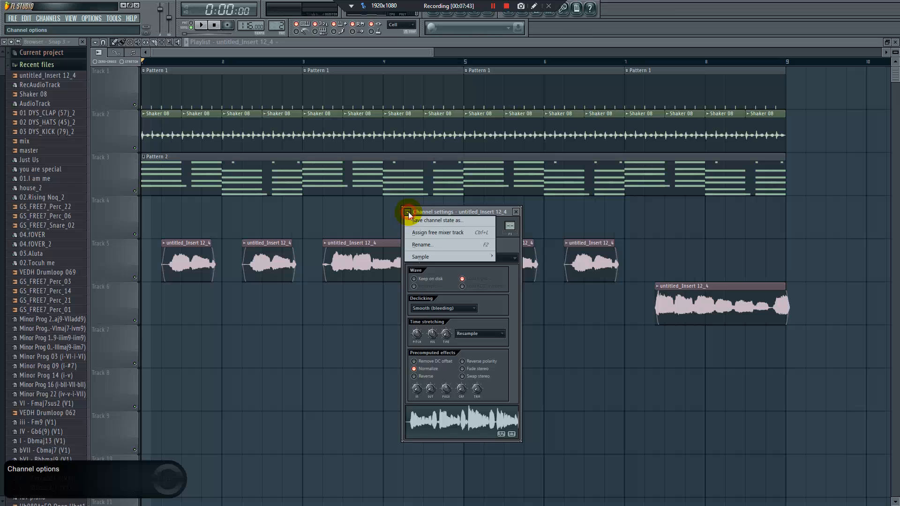
click(357, 218)
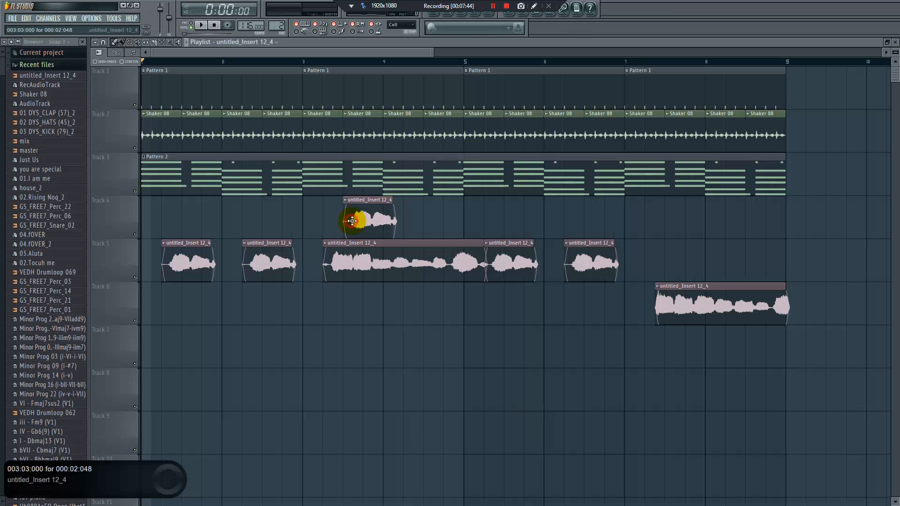
Move the Shaker 08 channel up in the channel rack so it sits between the hats and clap channels
click(450, 20)
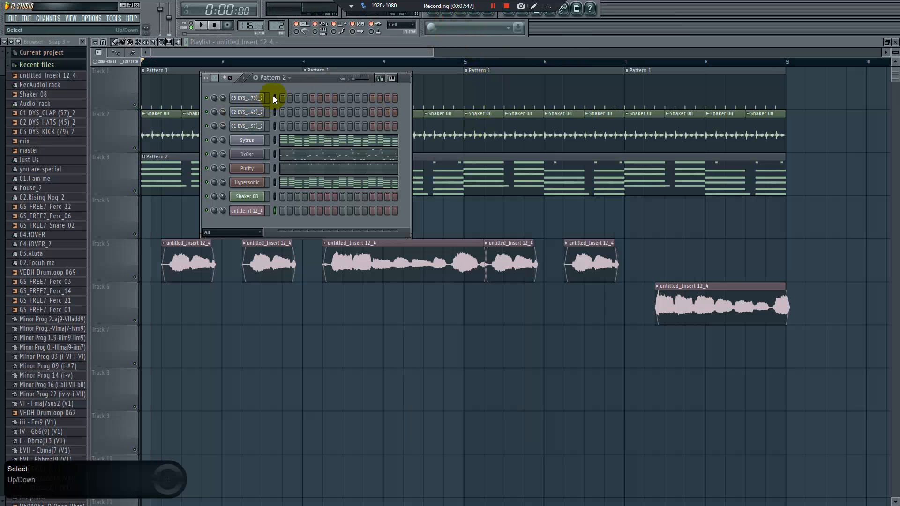
right_click(211, 98)
click(272, 113)
key(alt+Up)
key(alt+Up)
key(alt+Up)
key(alt+Up)
key(alt+Up)
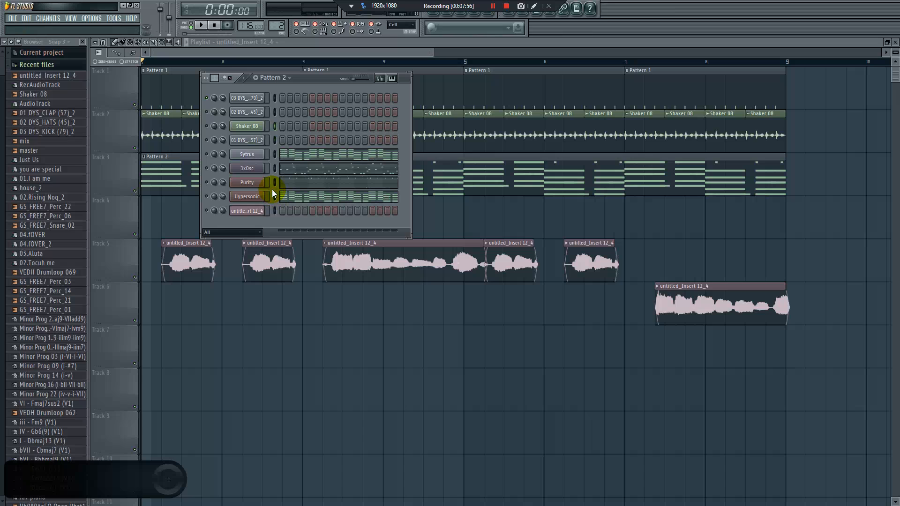
Switch to the untitled Notepad outline and examine the drum heading and its kick entry
key(super)
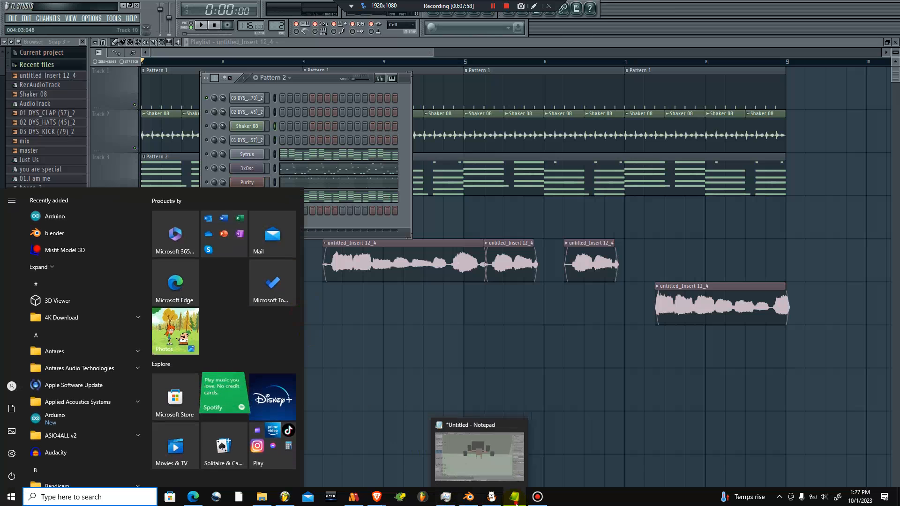
click(483, 455)
scroll(338, 178, up, 2)
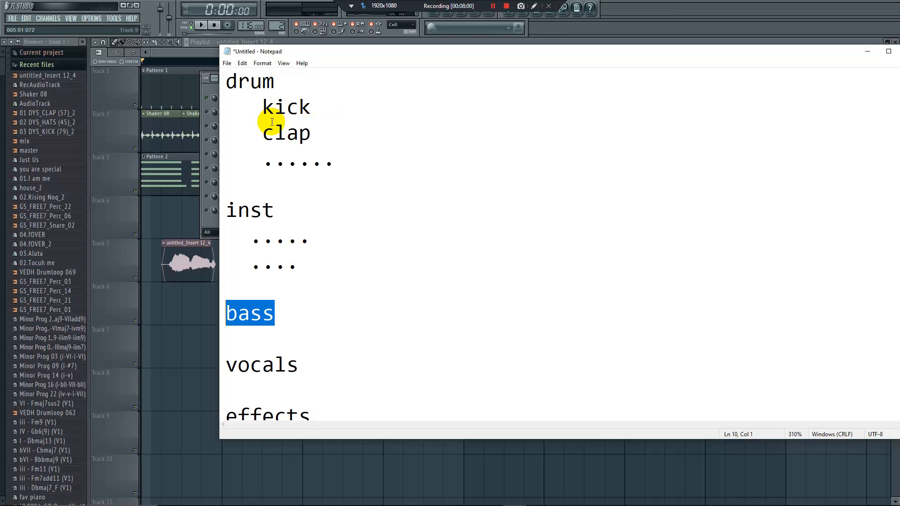
double_click(240, 89)
click(316, 102)
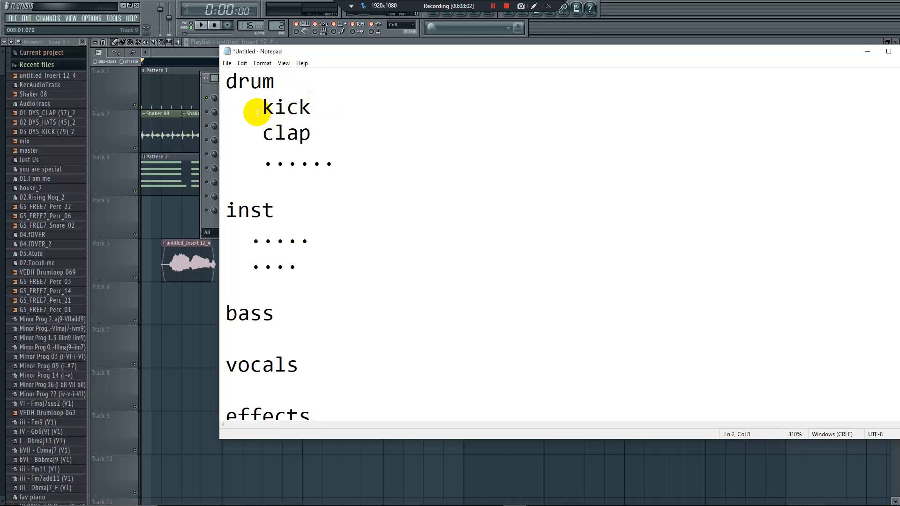
drag(257, 110, 361, 108)
key(Down)
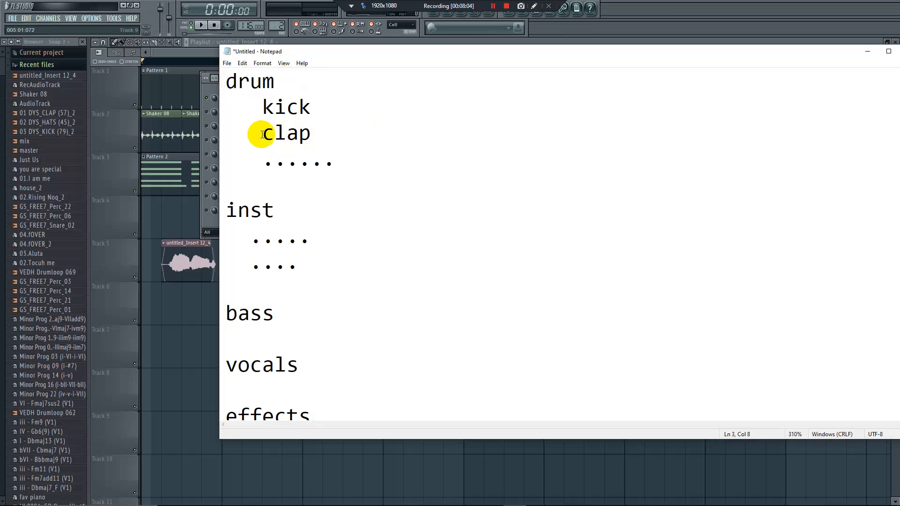
Extend the clap line under drum in the outline with "| snap | rim | snap"
drag(262, 135, 348, 141)
drag(264, 163, 395, 181)
click(392, 181)
click(326, 136)
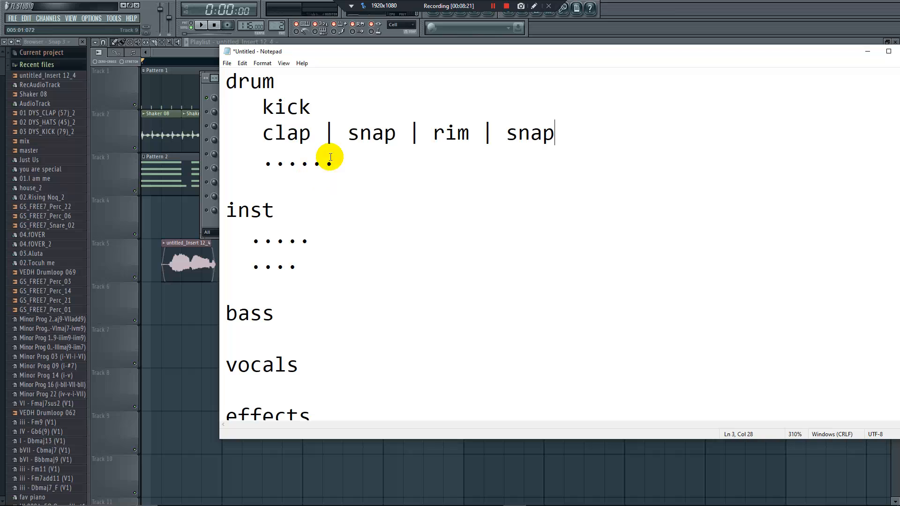
drag(265, 136, 509, 127)
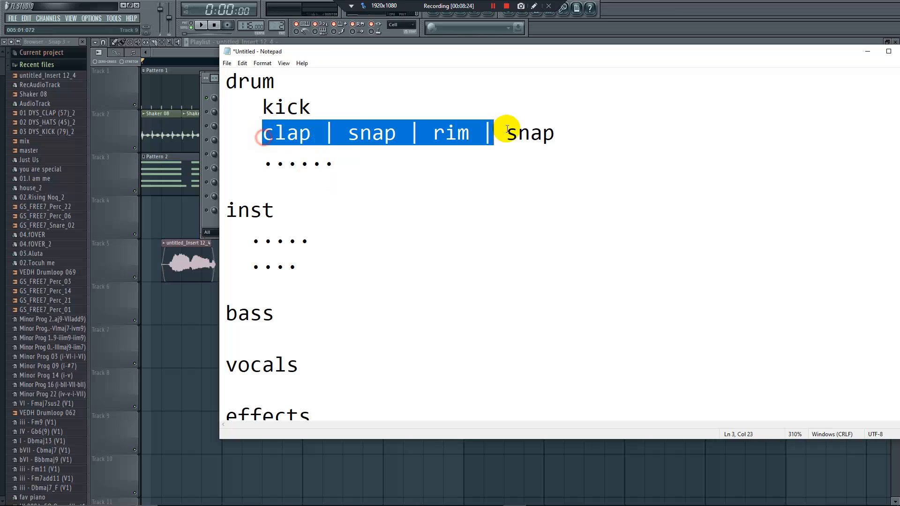
click(295, 119)
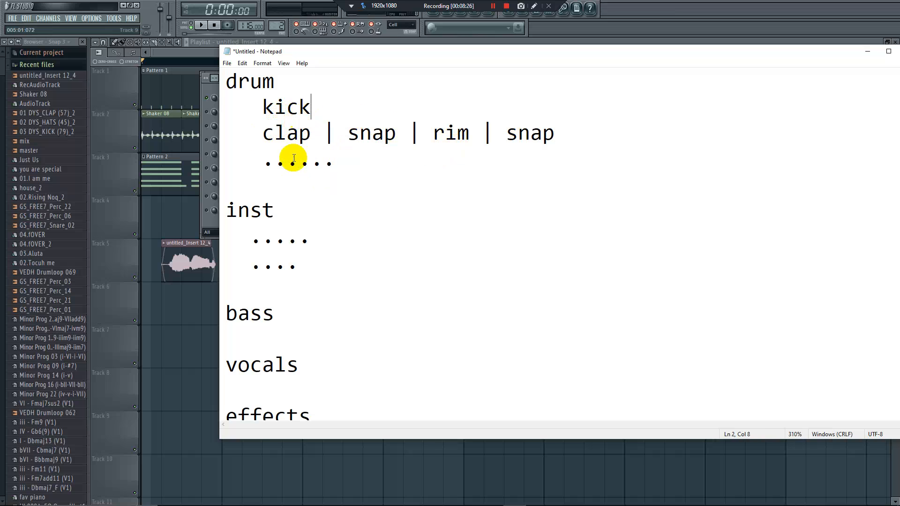
Review the dotted placeholder line under drum, the inst heading and its two placeholder lines
drag(265, 166, 368, 165)
click(418, 204)
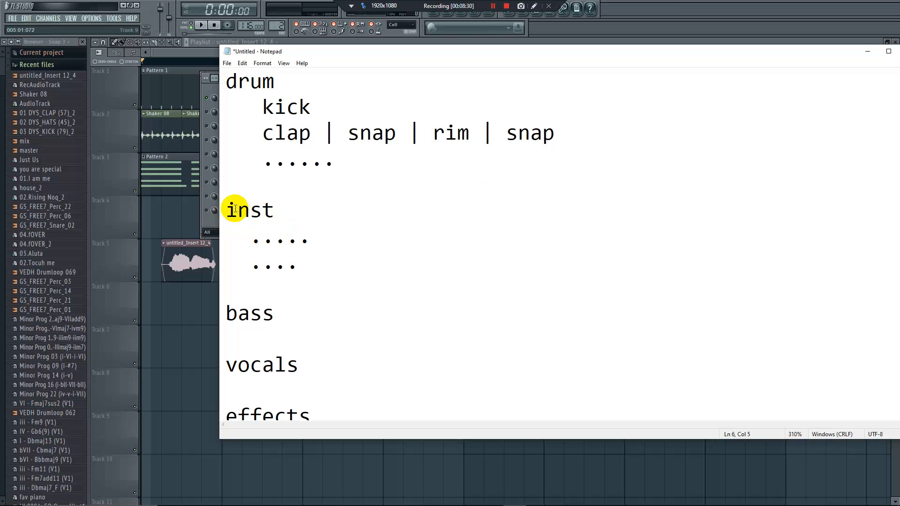
drag(229, 212, 316, 209)
click(307, 235)
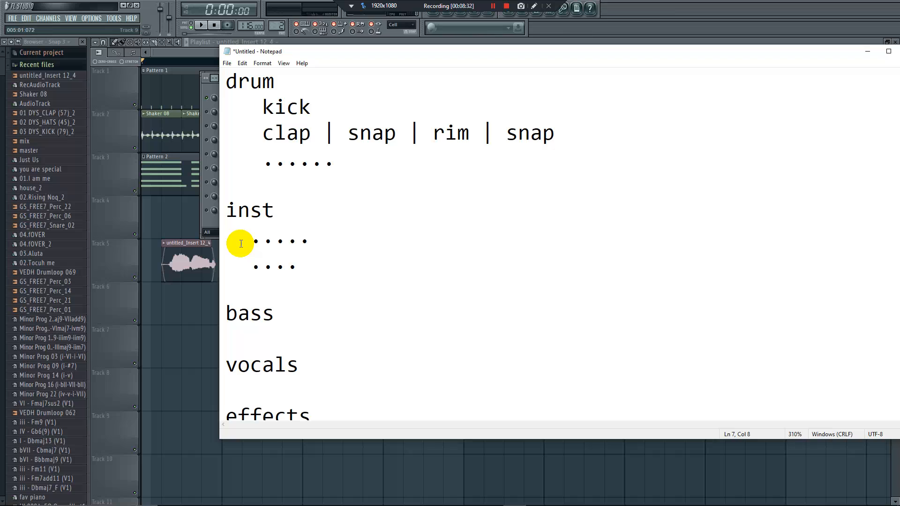
drag(254, 241, 415, 239)
click(351, 244)
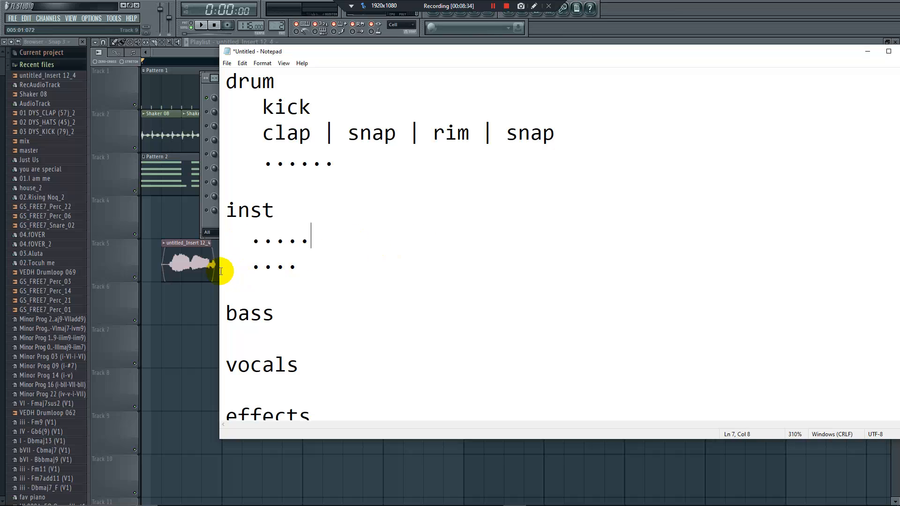
drag(248, 267, 345, 269)
click(237, 269)
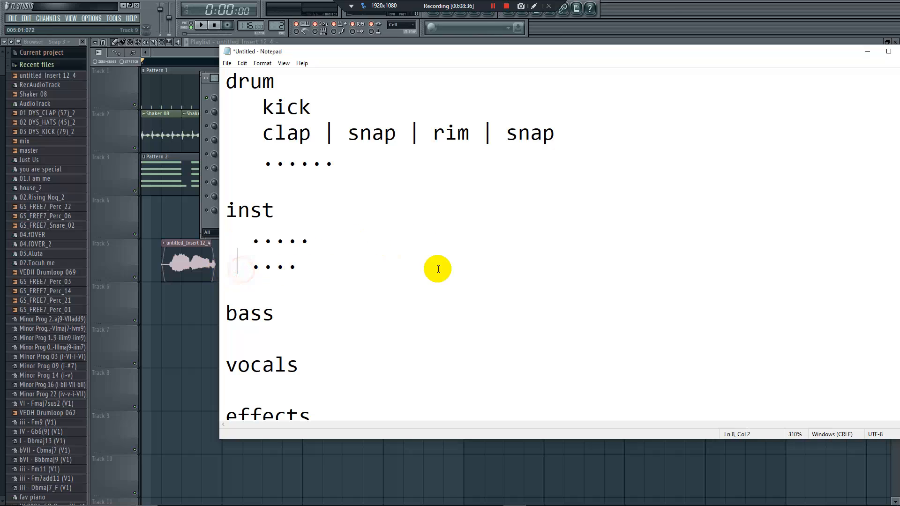
Review the bass, vocals and effects groups of the outline, including the crash, hit and rides entries
scroll(231, 358, down, 2)
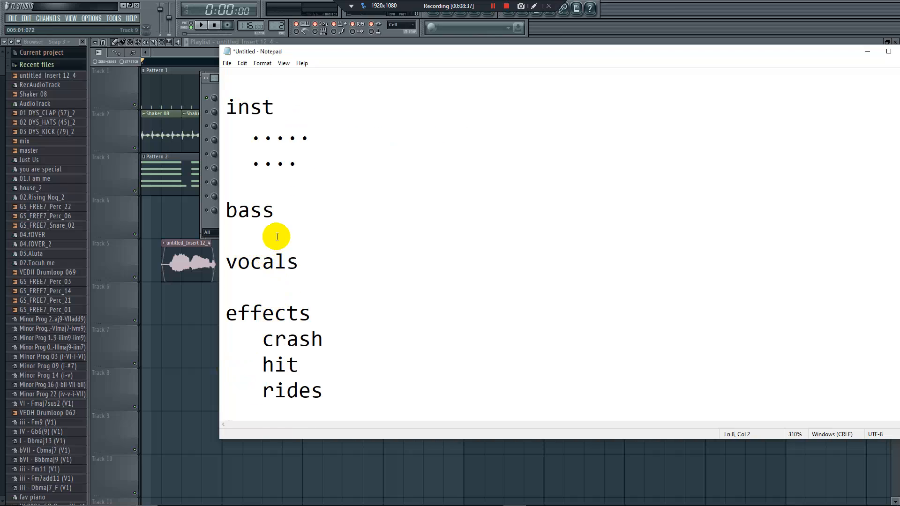
drag(285, 210, 217, 209)
click(267, 217)
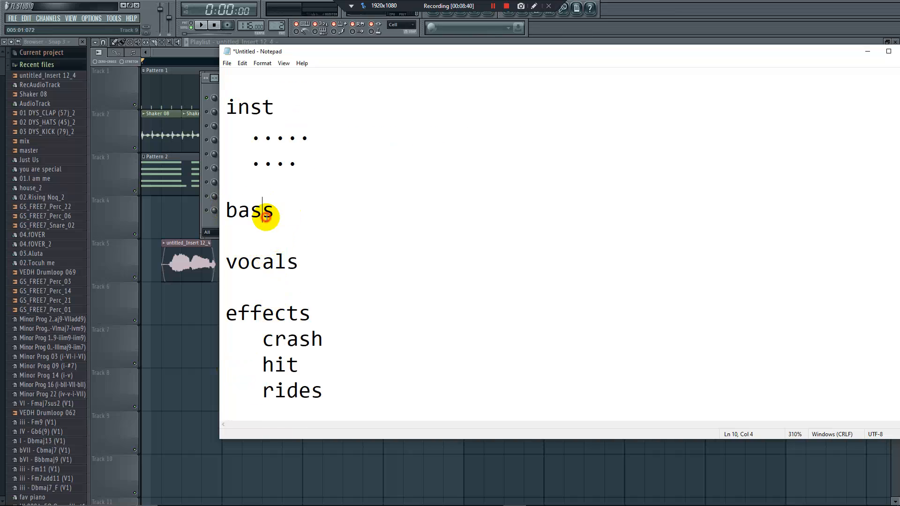
drag(289, 209, 225, 209)
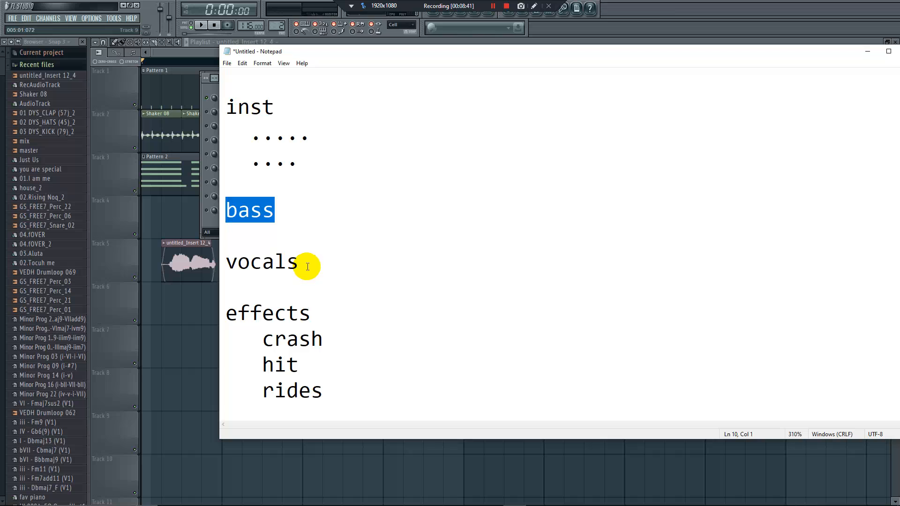
drag(307, 263, 205, 257)
scroll(244, 262, up, 1)
scroll(251, 266, down, 1)
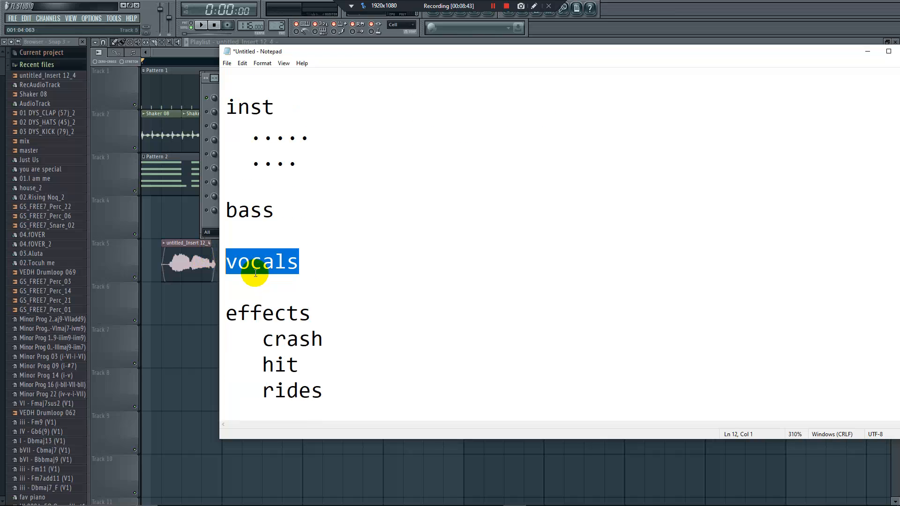
drag(225, 320, 311, 337)
click(315, 352)
drag(256, 363, 241, 391)
scroll(316, 337, up, 2)
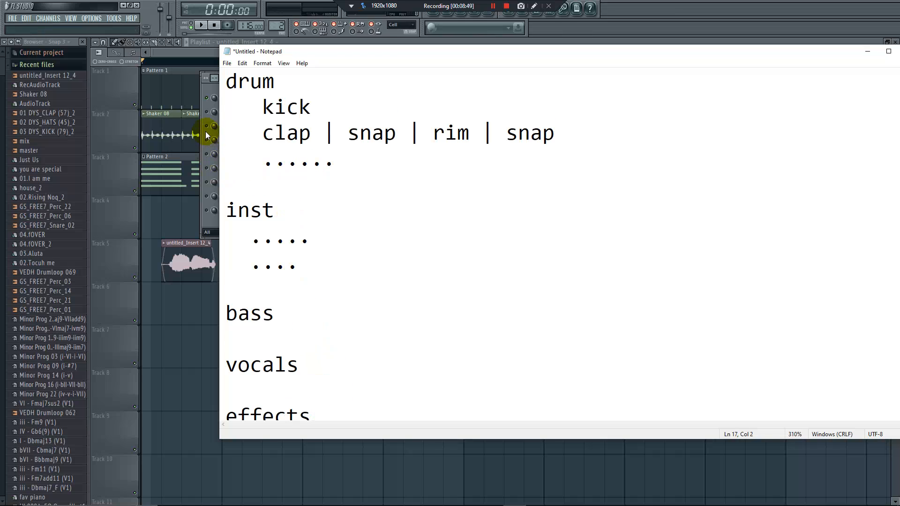
Go over the outline's main group headings once more, from drum and inst to bass and vocals
scroll(315, 283, down, 2)
drag(311, 263, 212, 45)
click(261, 80)
click(261, 214)
double_click(258, 306)
double_click(271, 364)
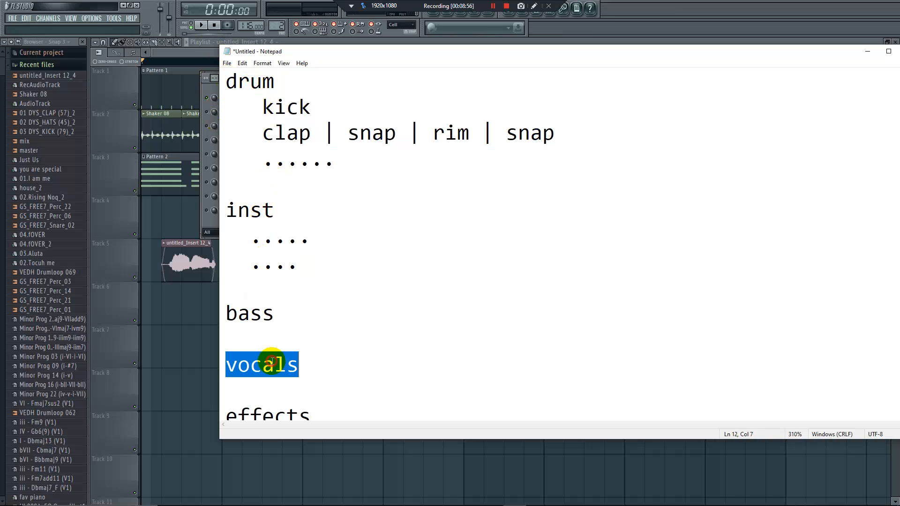
Return to FL Studio and select the kick, hats, Shaker 08 and clap channels in the channel rack
click(192, 321)
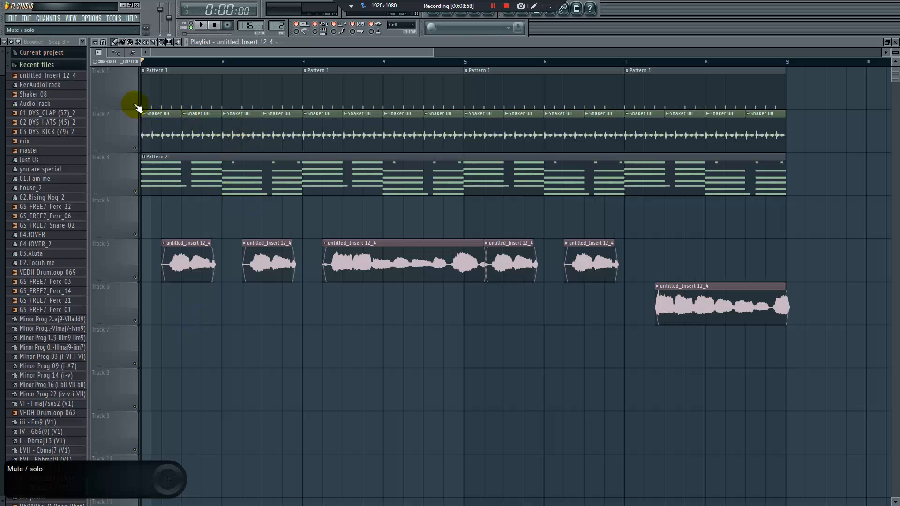
click(446, 15)
click(245, 127)
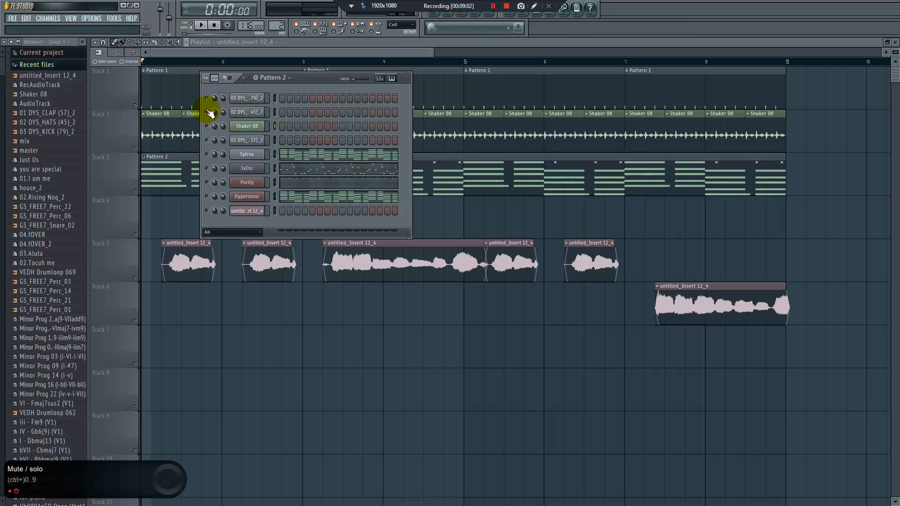
click(275, 141)
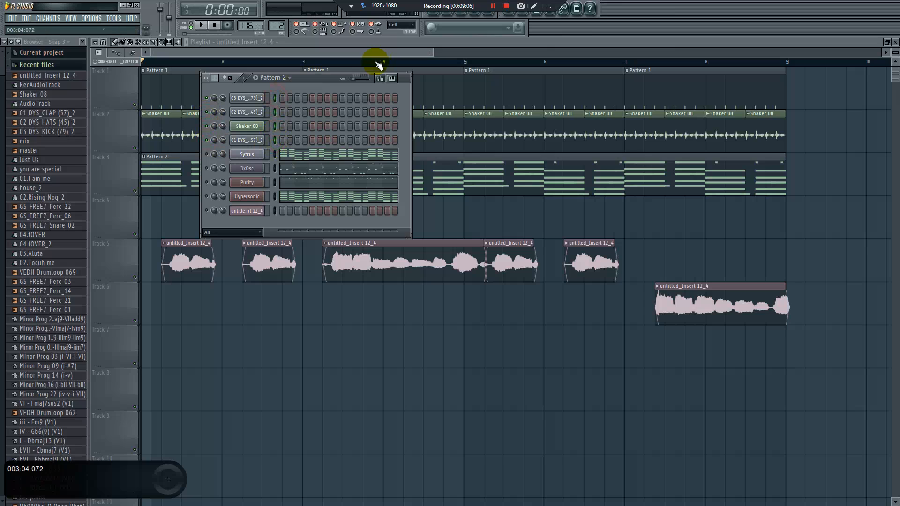
Open the mixer and move the REC track from insert 12 to insert 20
click(492, 17)
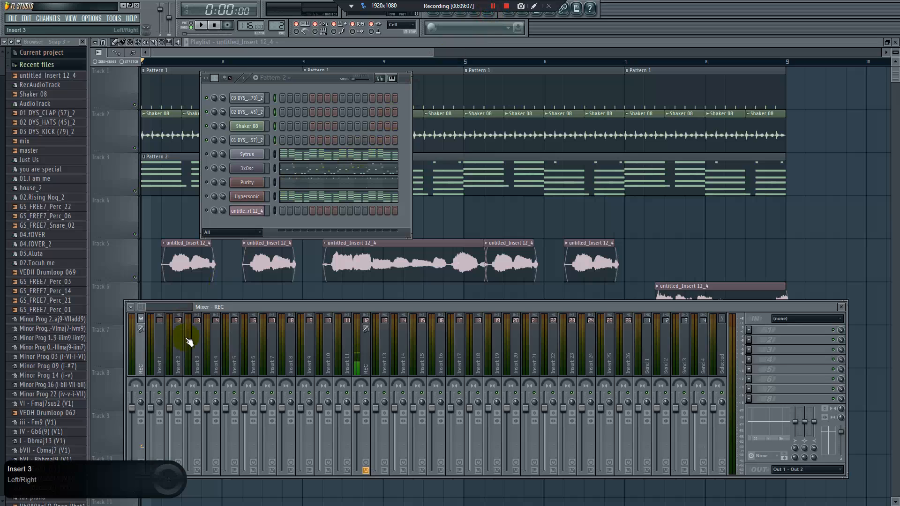
click(361, 359)
scroll(364, 359, down, 8)
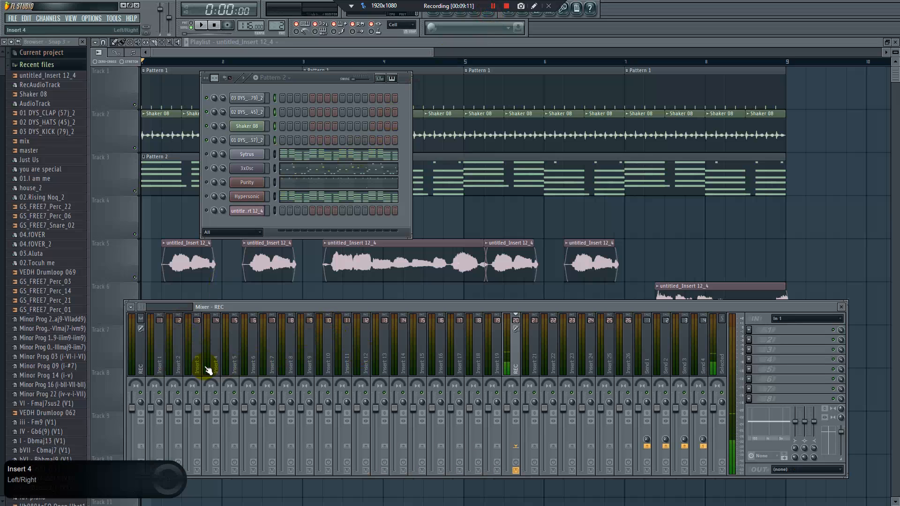
Link the selected kick, hats, shaker and clap channels to consecutive mixer tracks starting from Insert 1
right_click(161, 350)
right_click(160, 348)
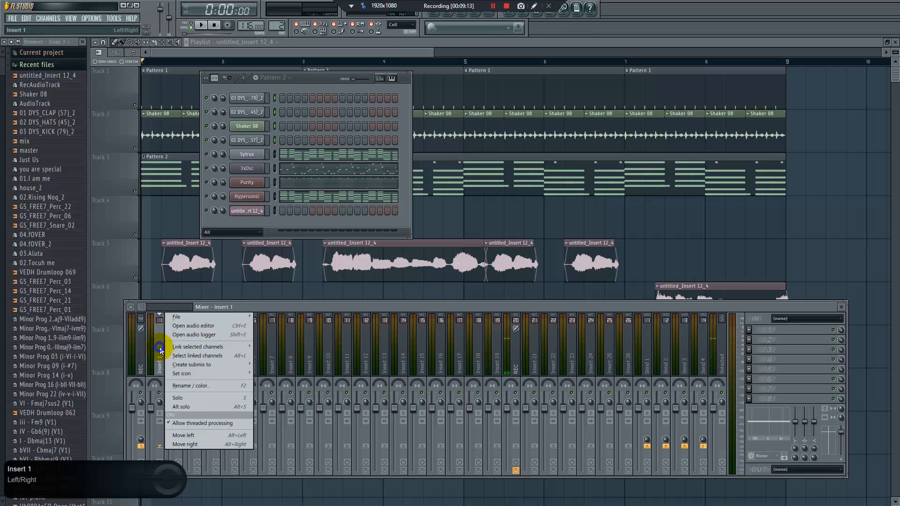
mouse_move(238, 346)
click(279, 355)
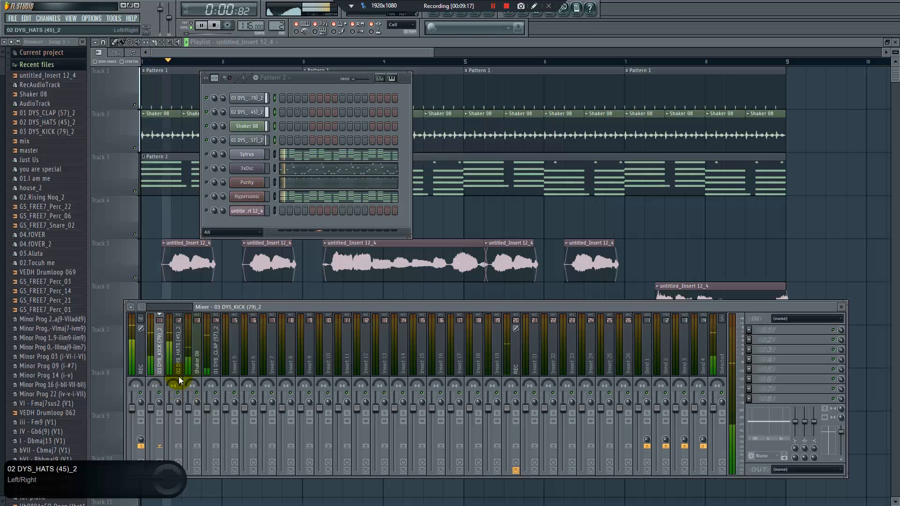
Rename the master mixer track as Mater
click(139, 363)
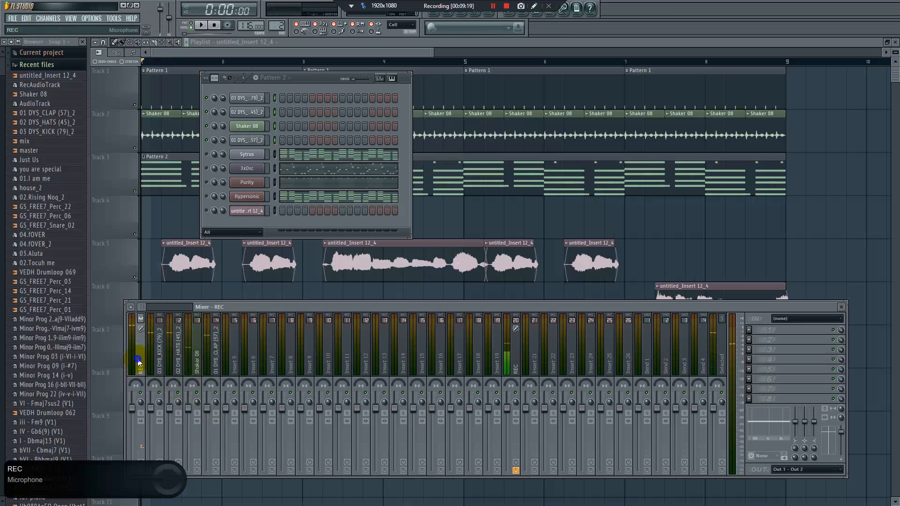
right_click(139, 363)
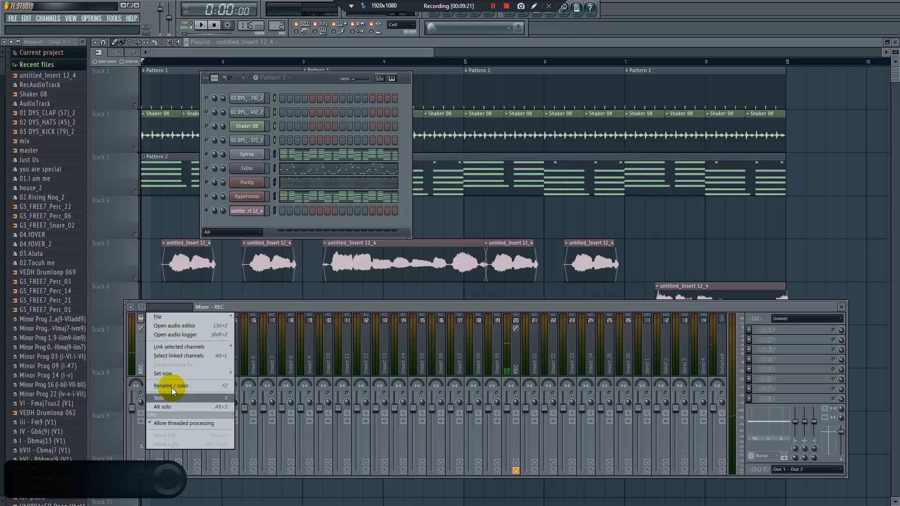
click(172, 387)
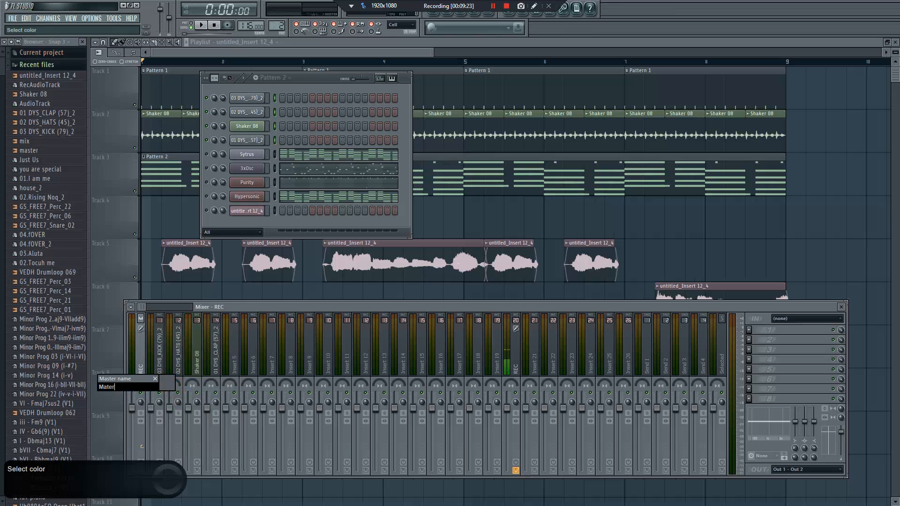
text(Mater)
key(Return)
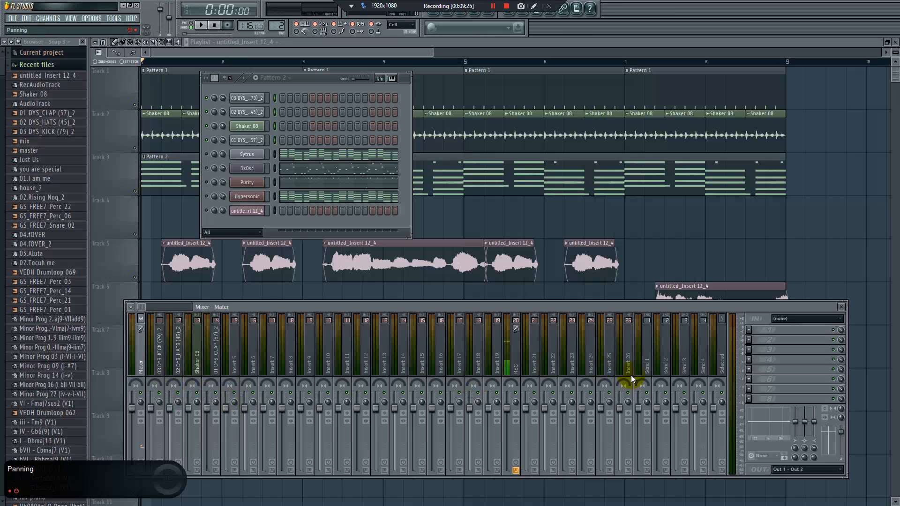
Load FabFilter Pro-L 2 into effect slot 8 of the Mater track
click(750, 400)
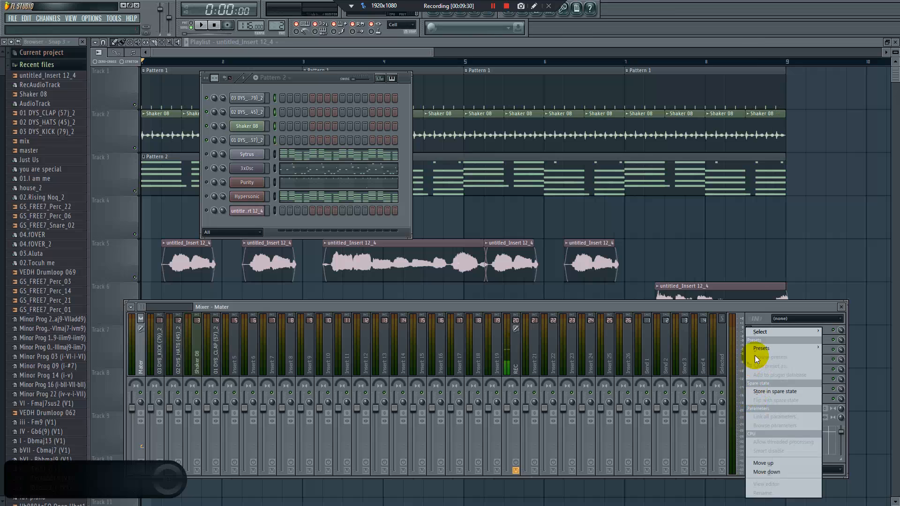
mouse_move(774, 337)
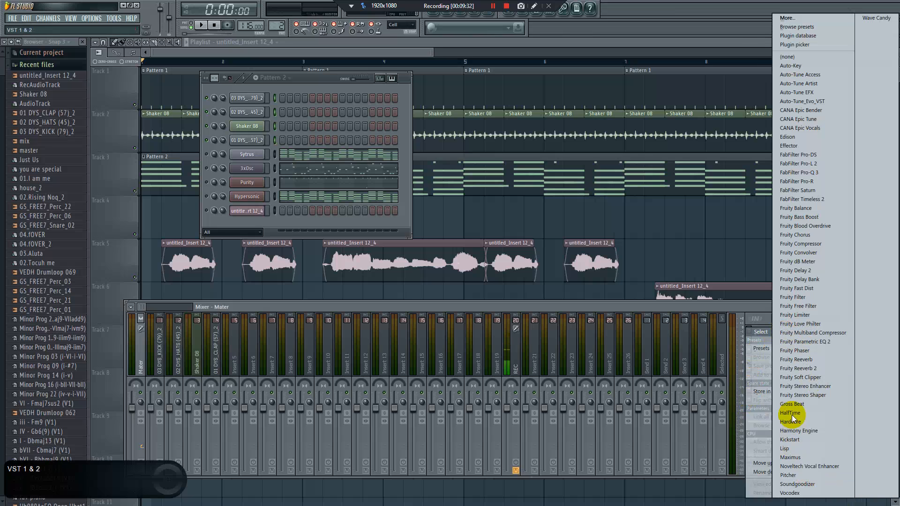
click(816, 164)
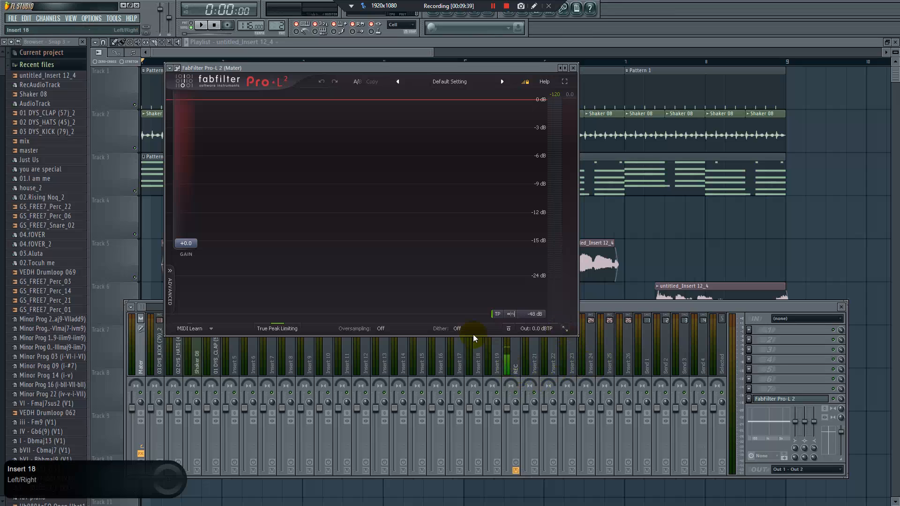
Add Fruity Parametric EQ 2 to slot 3 of the Mater track and boost band 5 clearly and band 4 slightly
click(750, 350)
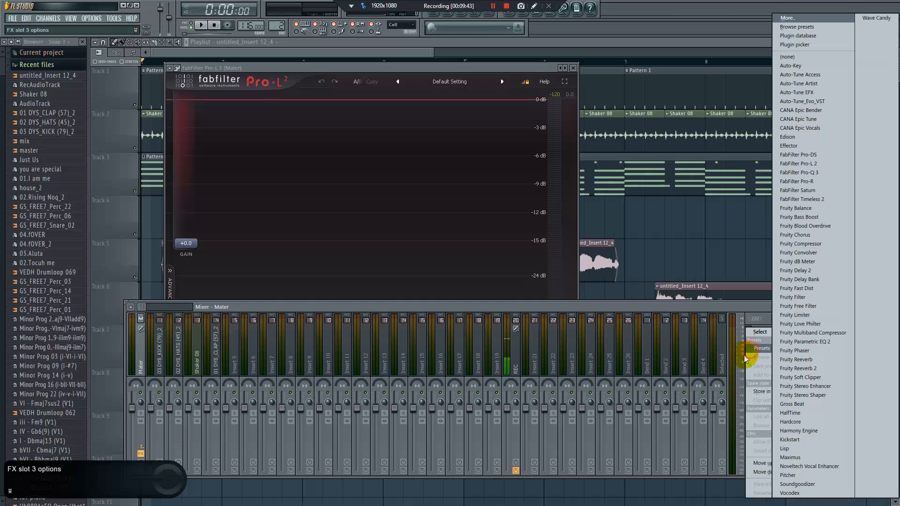
click(825, 343)
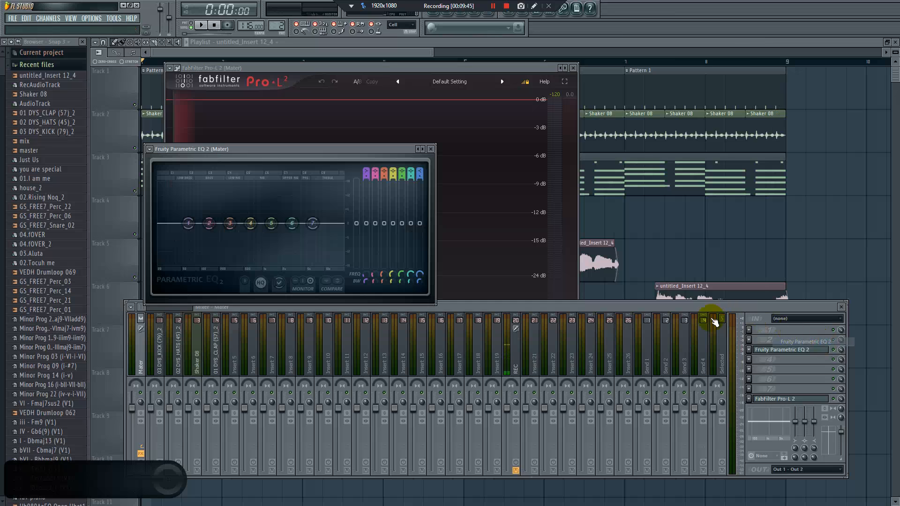
drag(271, 223, 268, 207)
drag(251, 223, 251, 220)
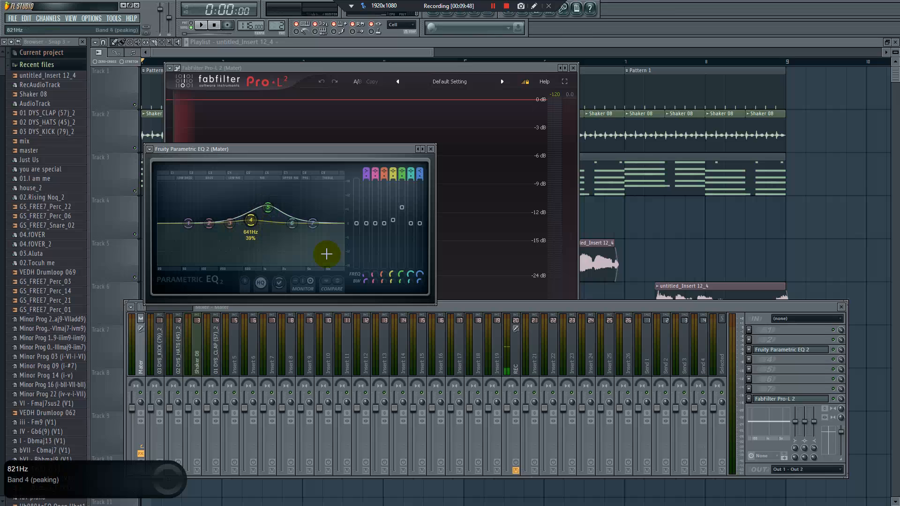
Load a second FabFilter Pro-L 2 into slot 1 of the Mater track and arrange both limiters side by side
click(749, 331)
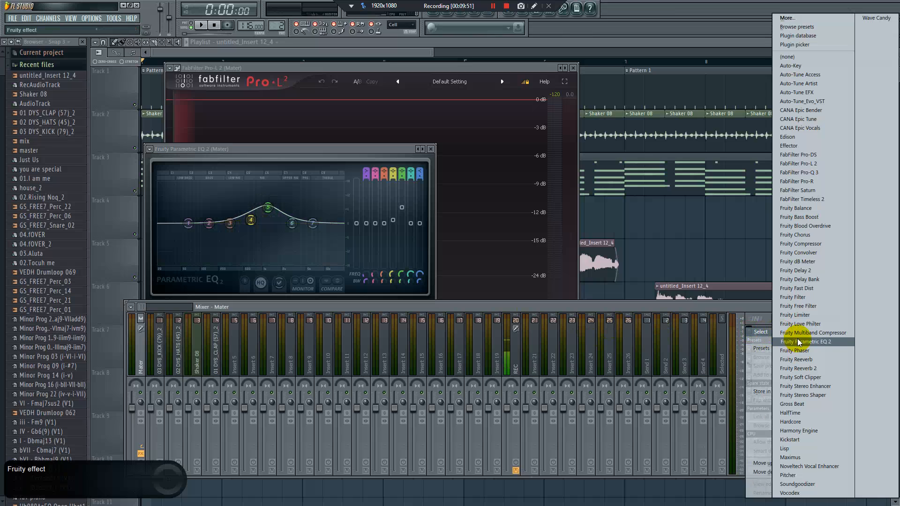
click(810, 164)
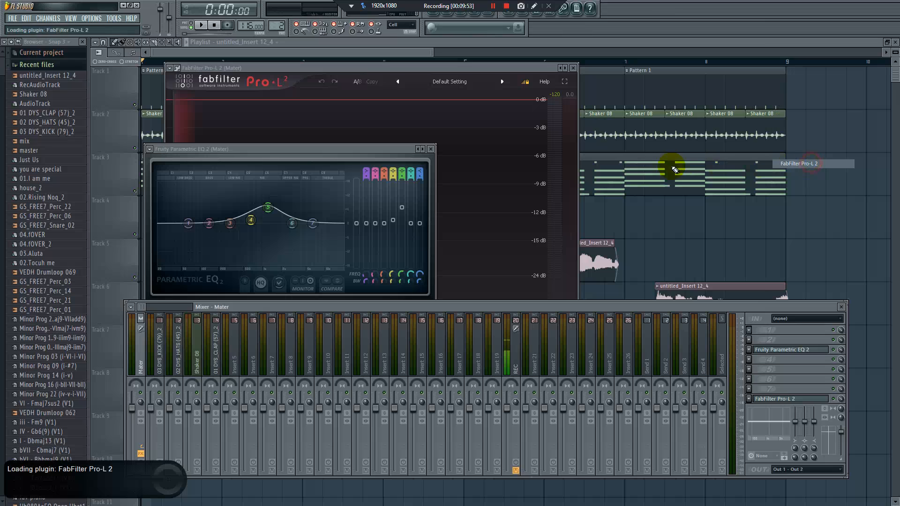
drag(517, 176, 315, 107)
drag(305, 70, 678, 100)
drag(455, 107, 433, 89)
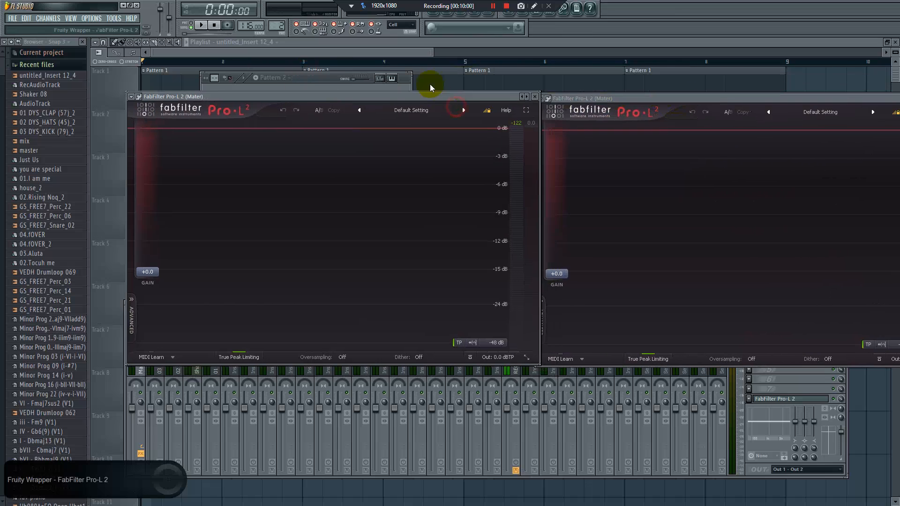
drag(573, 98, 560, 75)
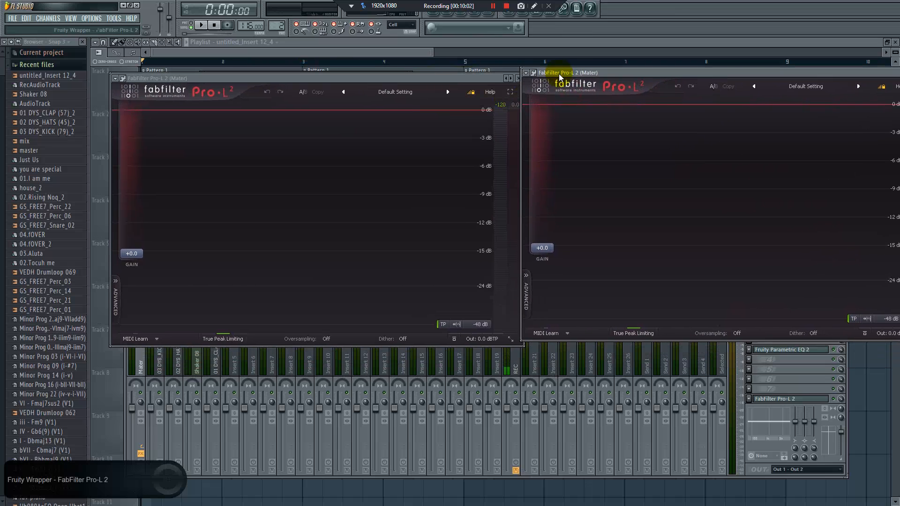
Play the beat to compare levels on both Pro-L 2 displays, and check which instance belongs to slots 1 and 8
key(space)
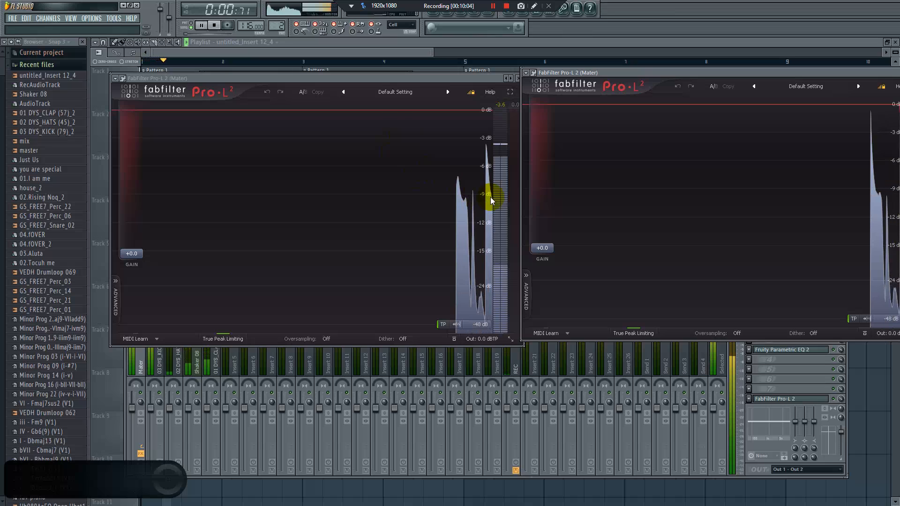
key(space)
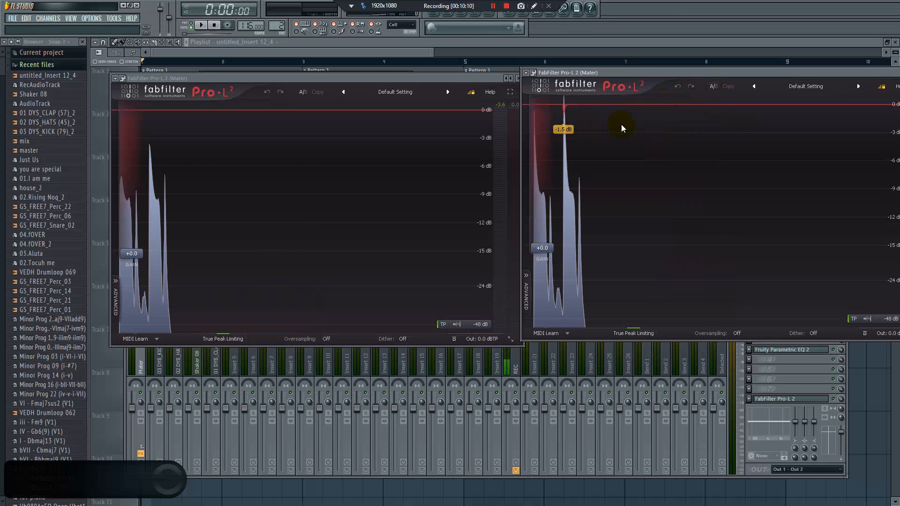
click(783, 373)
click(776, 331)
click(776, 331)
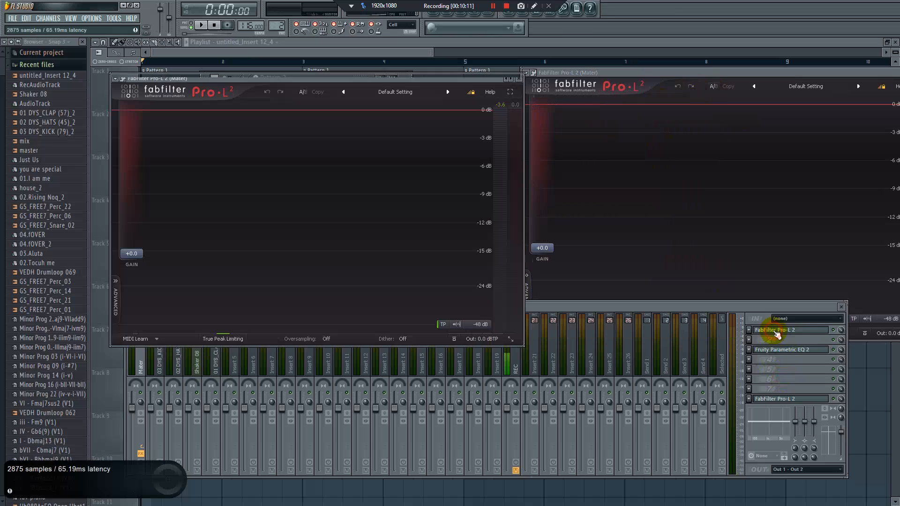
click(774, 401)
click(778, 400)
click(776, 400)
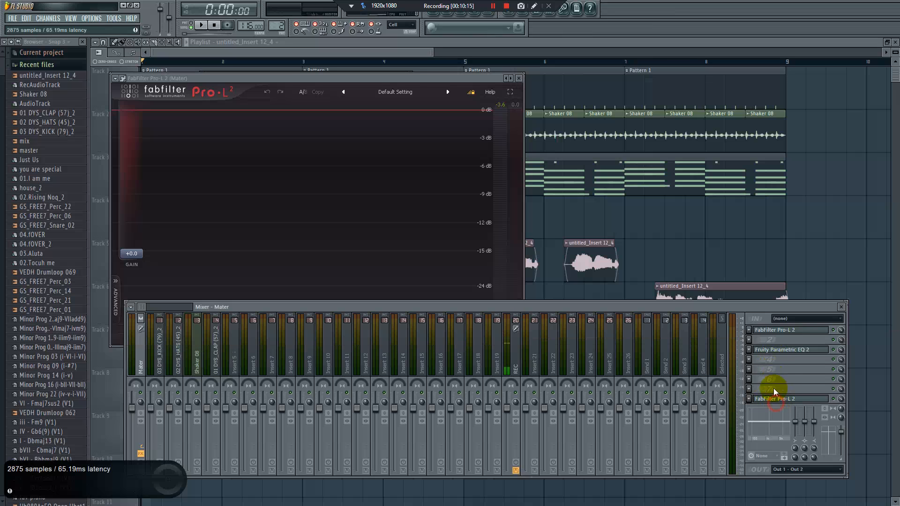
Remove Fruity Parametric EQ 2 and the first Pro-L 2 from the Mater track, keeping only the limiter in slot 8
click(749, 351)
mouse_move(776, 317)
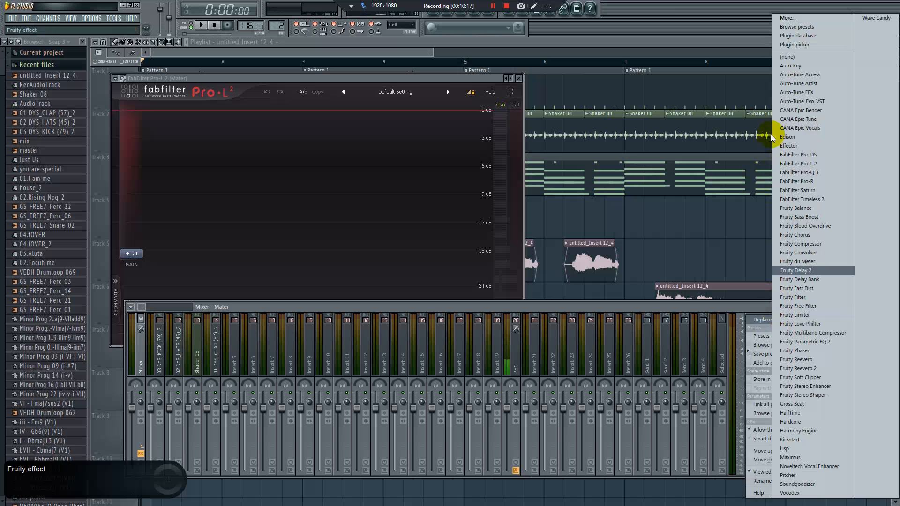
click(797, 57)
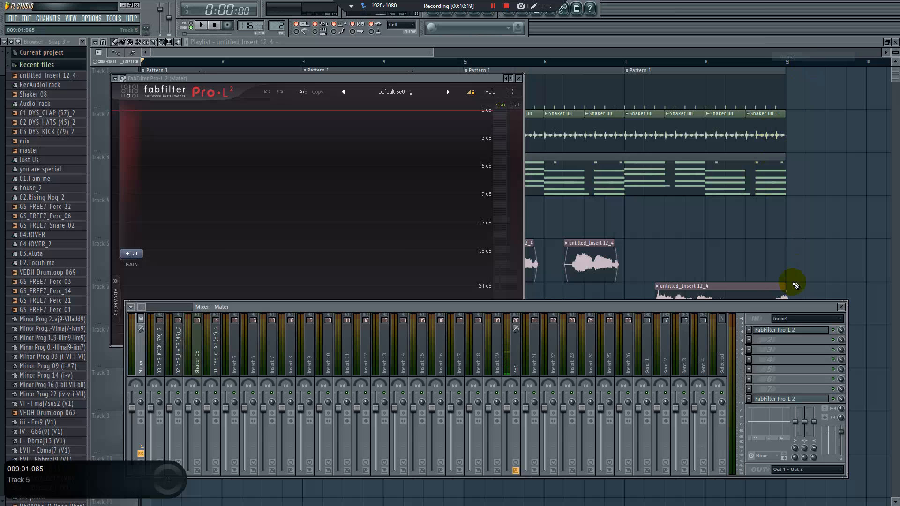
click(746, 349)
mouse_move(761, 332)
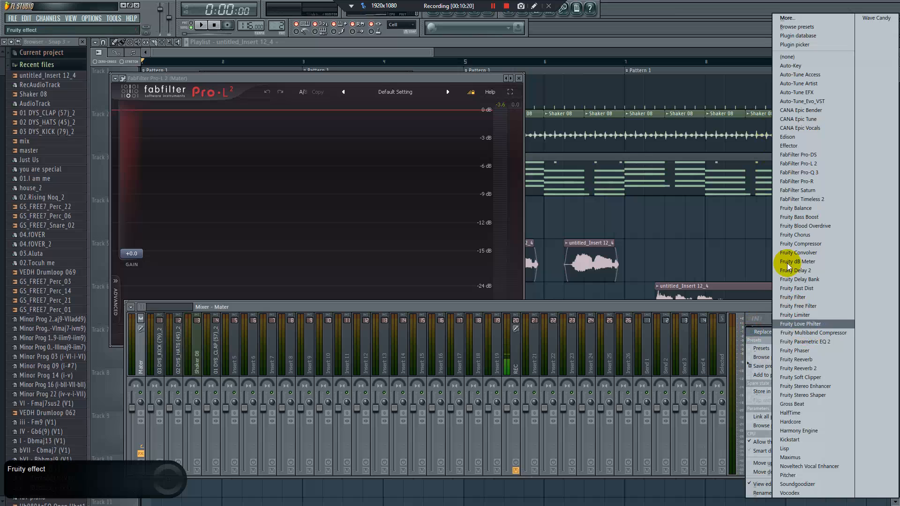
click(788, 58)
Reopen the slot 8 Pro-L 2, place it above the mixer, and check the kick track's level on it during playback
click(784, 402)
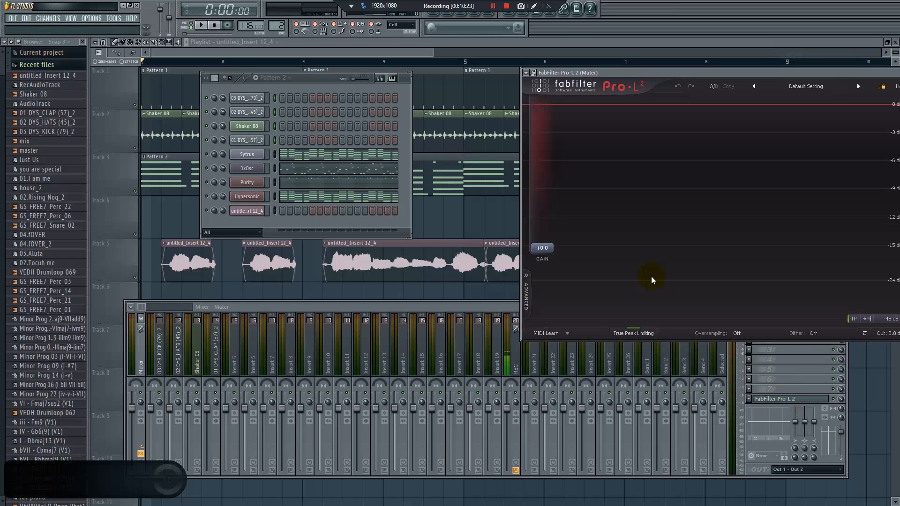
drag(620, 72, 490, 139)
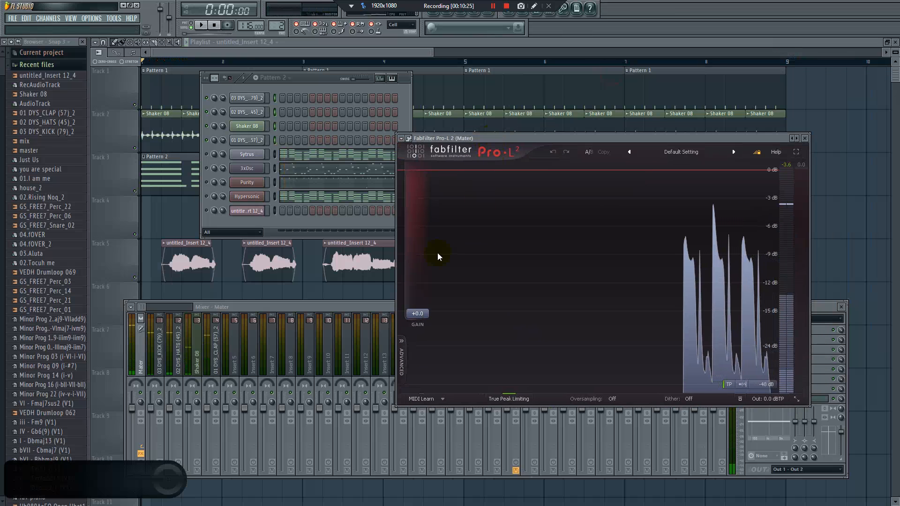
click(161, 394)
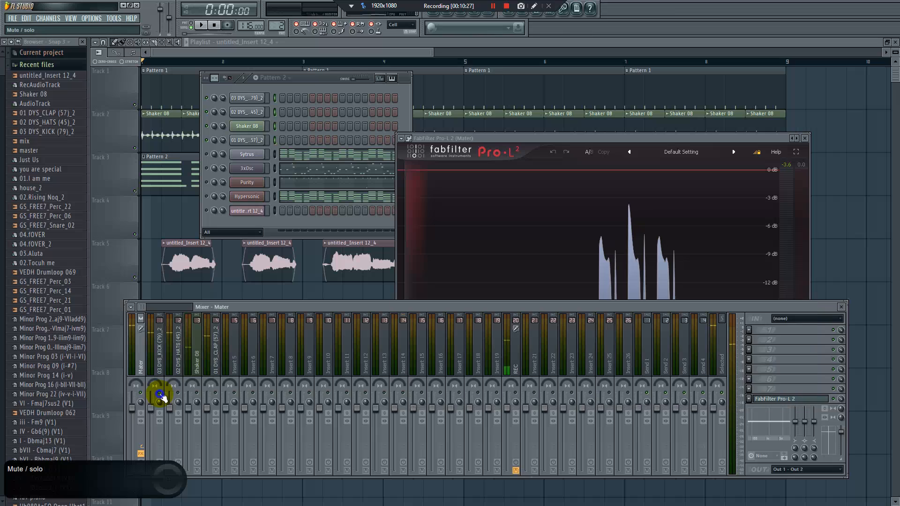
click(161, 367)
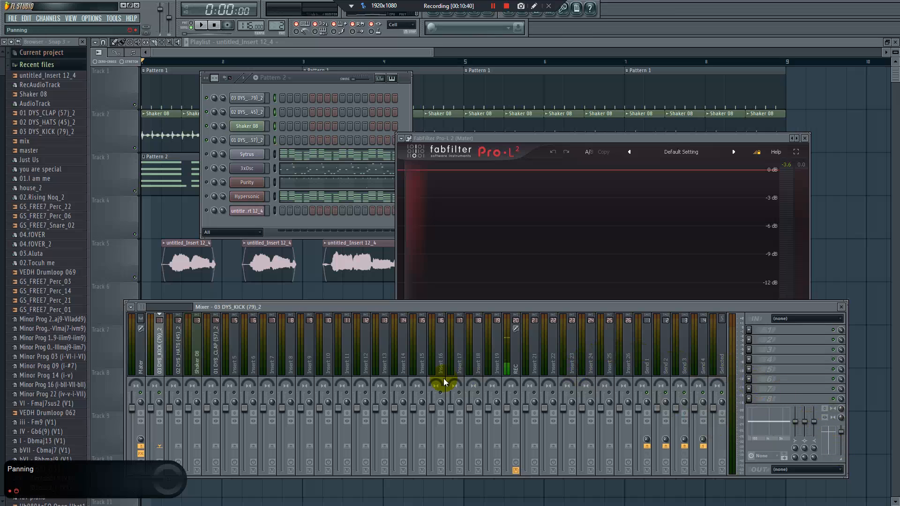
key(space)
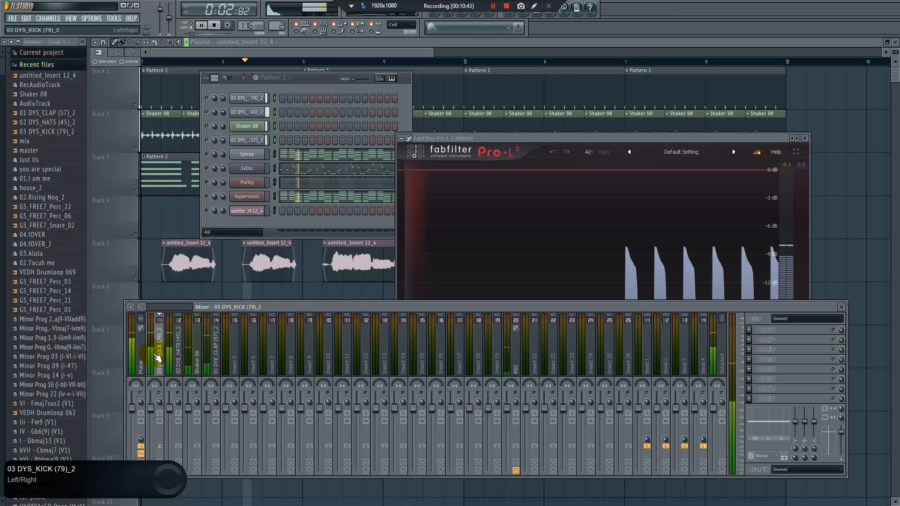
key(space)
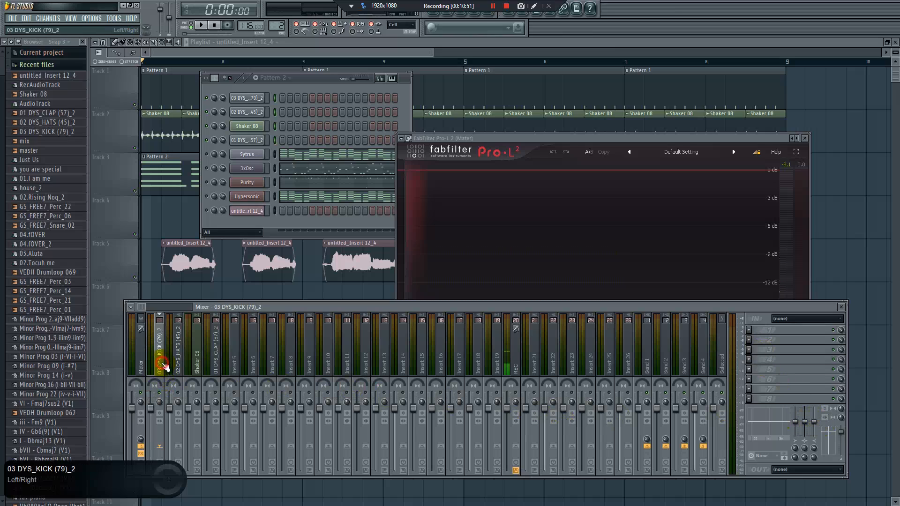
Bring the Mater limiter back into view, toggle the hats track and check the level during playback
click(511, 297)
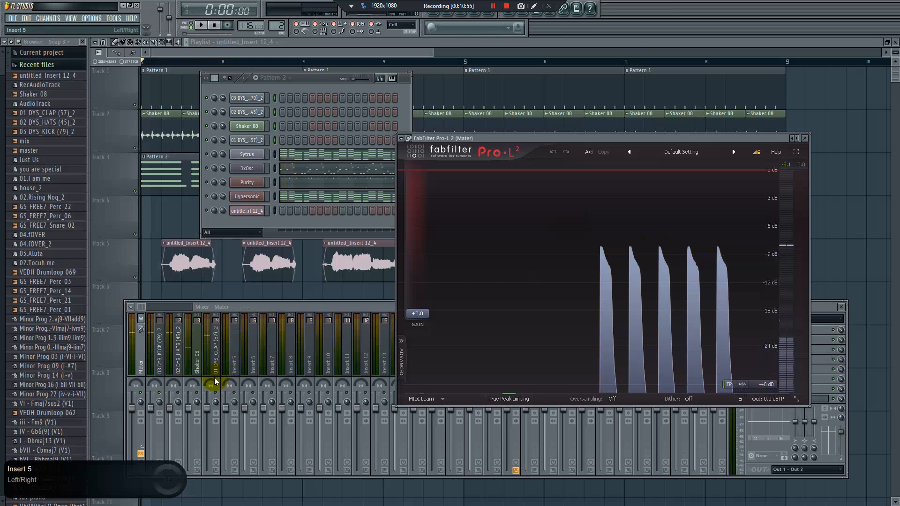
click(178, 392)
key(space)
Insert Fruity Parametric EQ 2 in slot 1 of the clap track and load its 40Hz cut preset
click(216, 393)
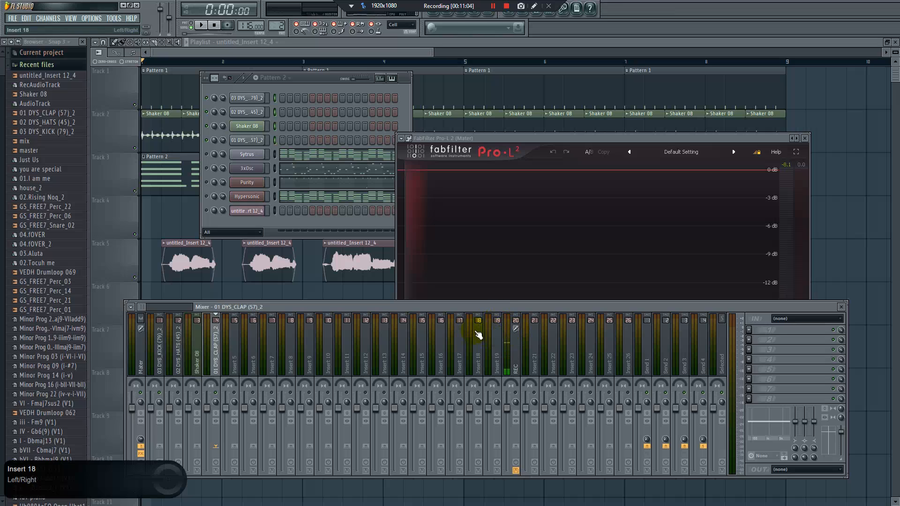
click(749, 330)
click(805, 342)
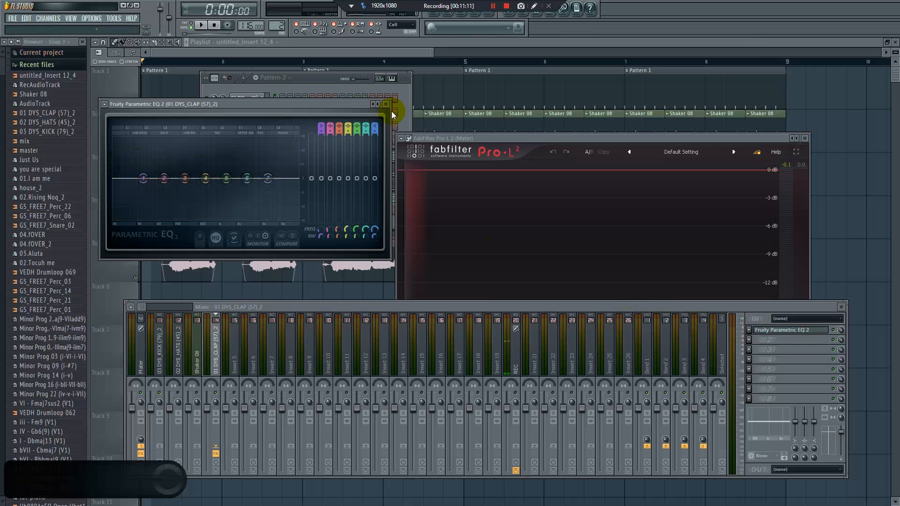
right_click(378, 105)
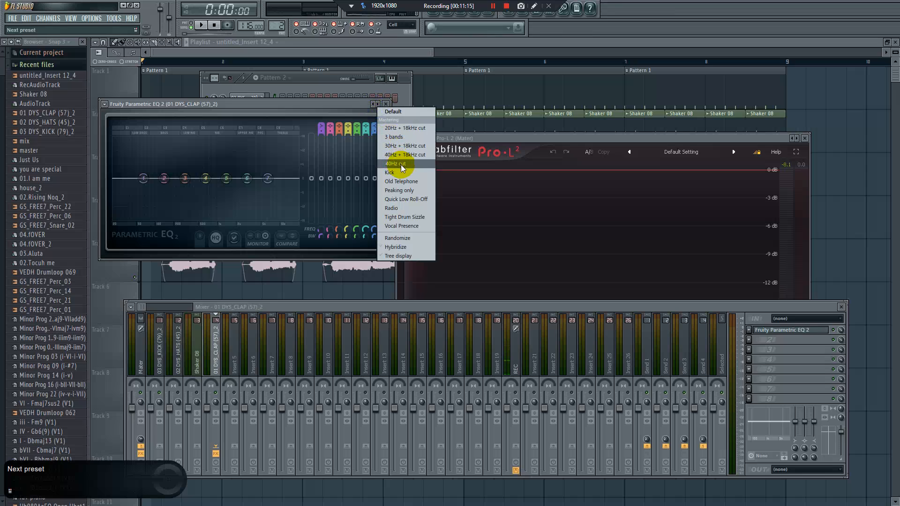
click(401, 165)
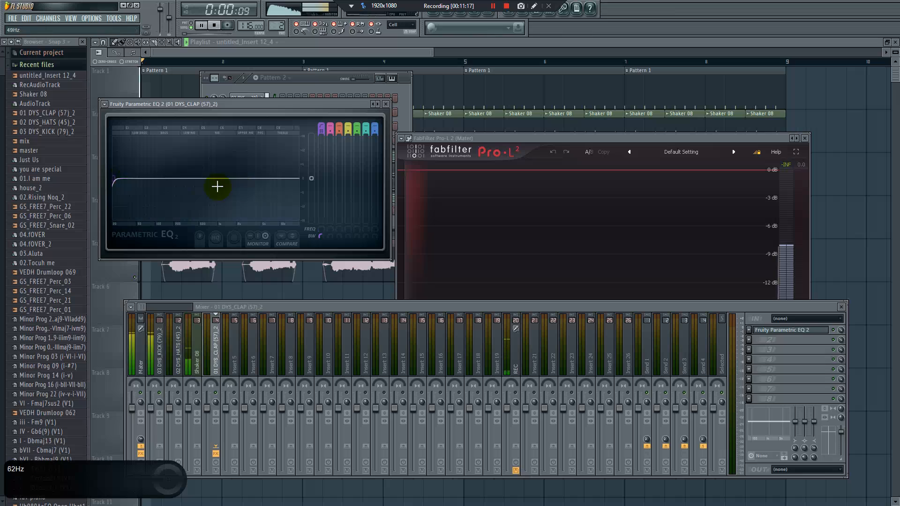
Examine the clap EQ's high-pass band and check the level on the Mater limiter during playback
key(space)
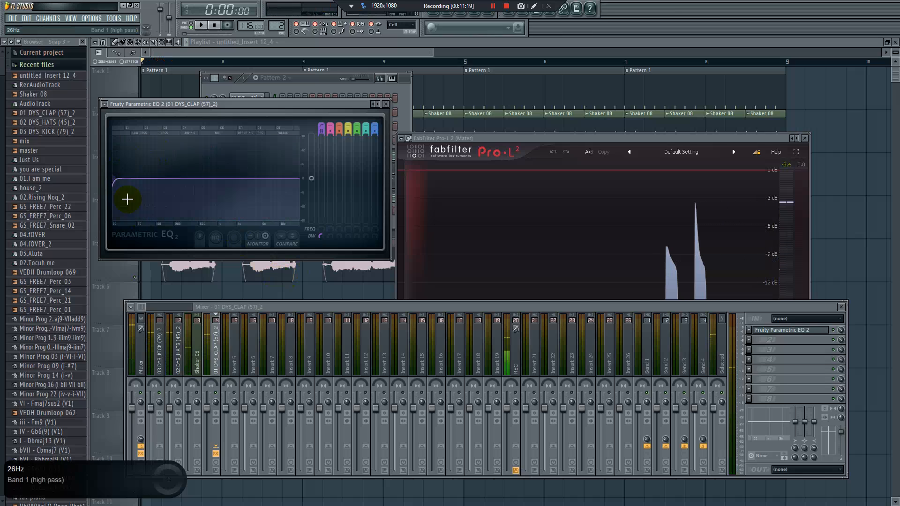
drag(127, 199, 138, 218)
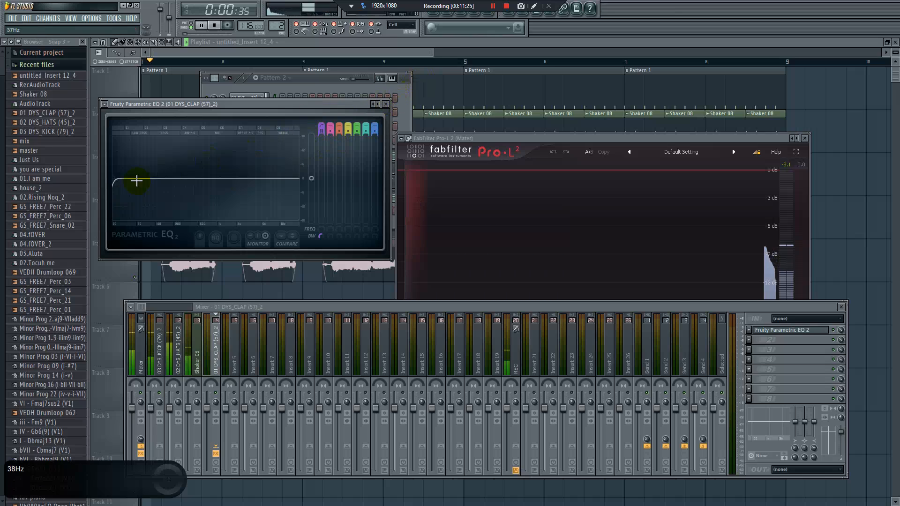
key(space)
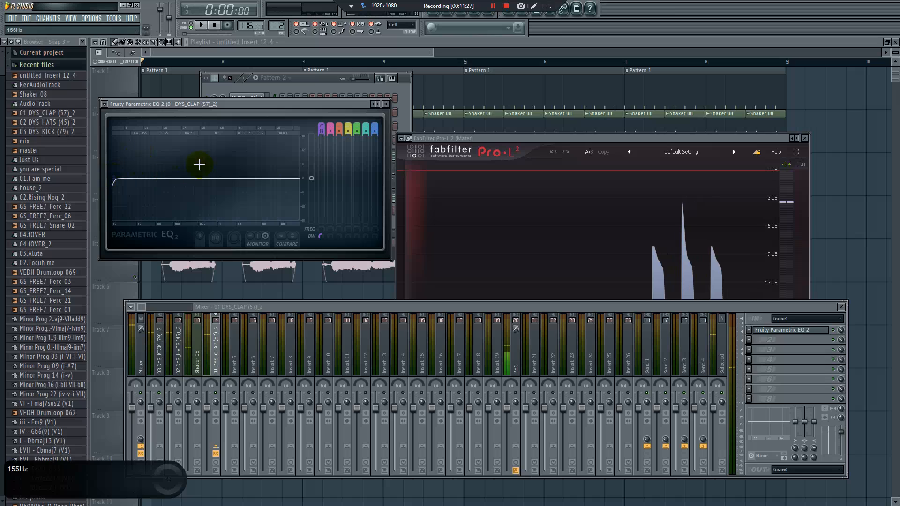
Reload the 40Hz cut preset in the clap EQ and raise its high-pass band to about 470 Hz
right_click(379, 104)
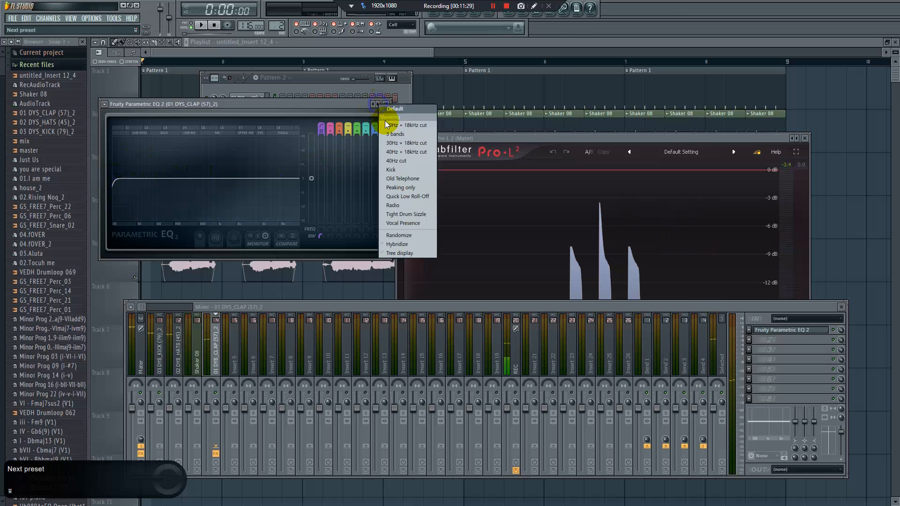
click(406, 161)
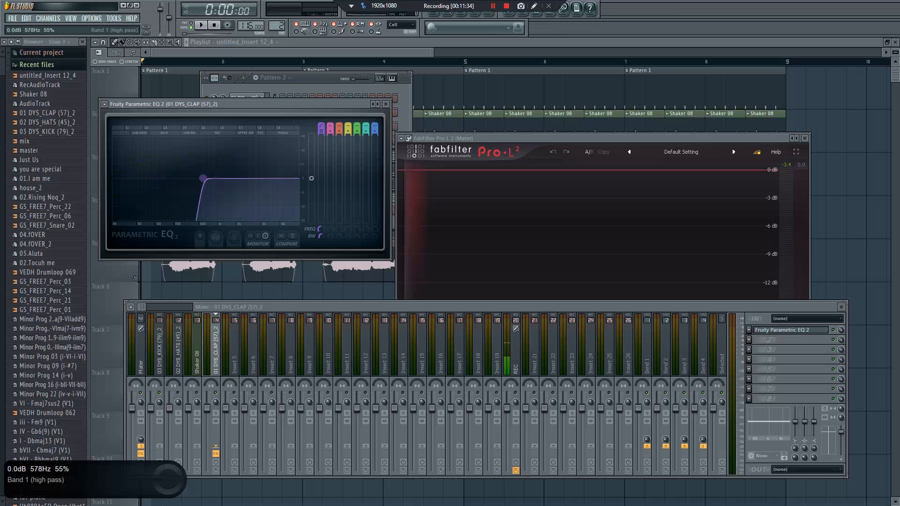
drag(113, 179, 177, 181)
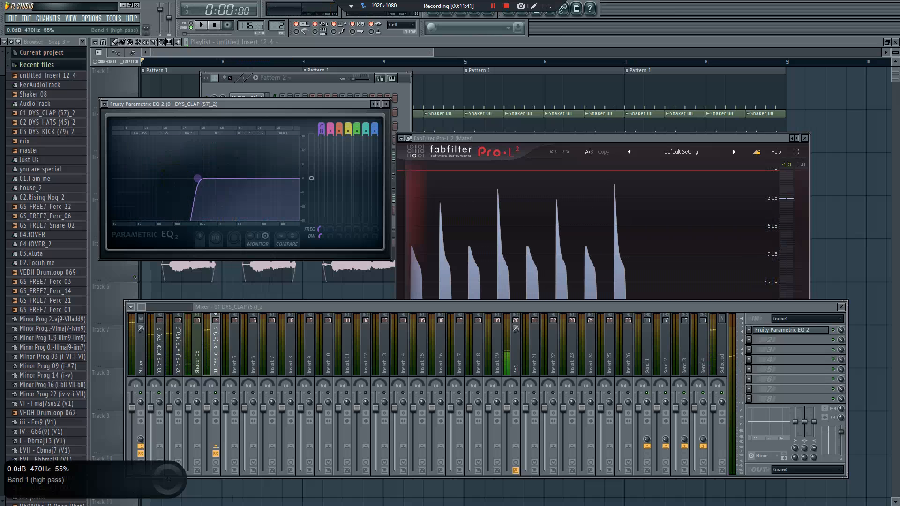
key(space)
drag(175, 179, 195, 179)
key(space)
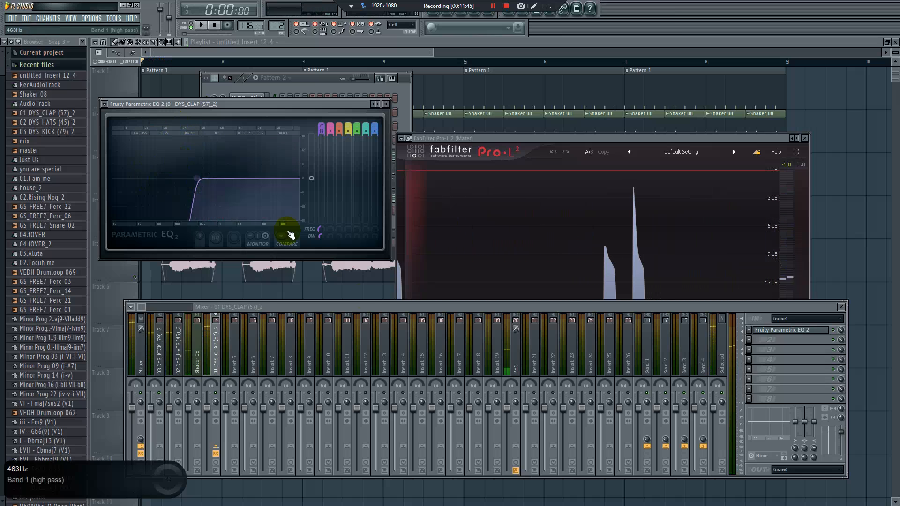
Insert Fruity Reeverb 2 in slot 8 of the clap track, reduce its wet level to 9% and close its window
click(751, 398)
click(748, 367)
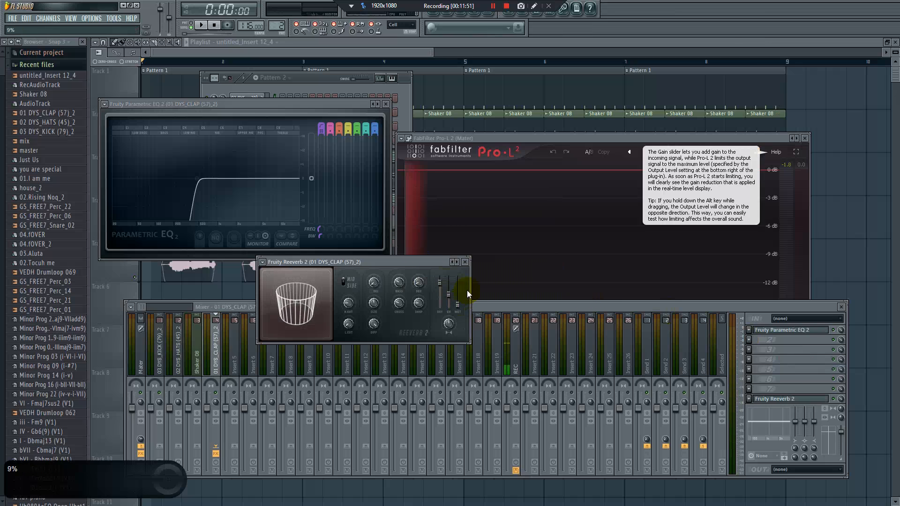
click(465, 262)
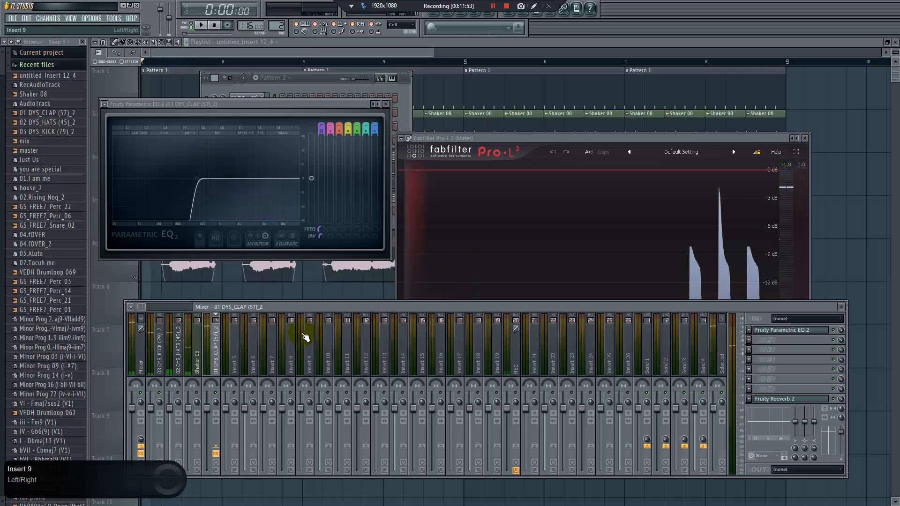
Lower the clap track's fader and move the track two places over, beside the kick track
drag(207, 409, 207, 435)
click(208, 360)
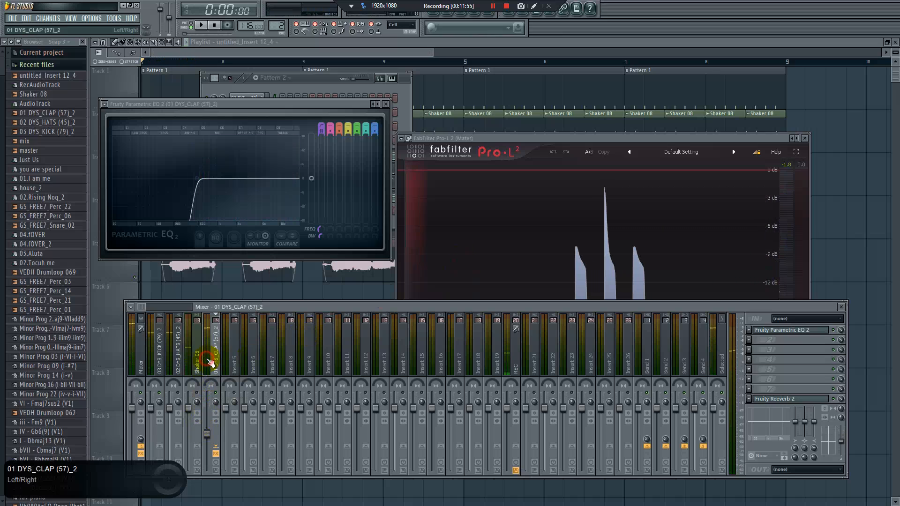
key(alt+Left)
key(alt+Left)
key(space)
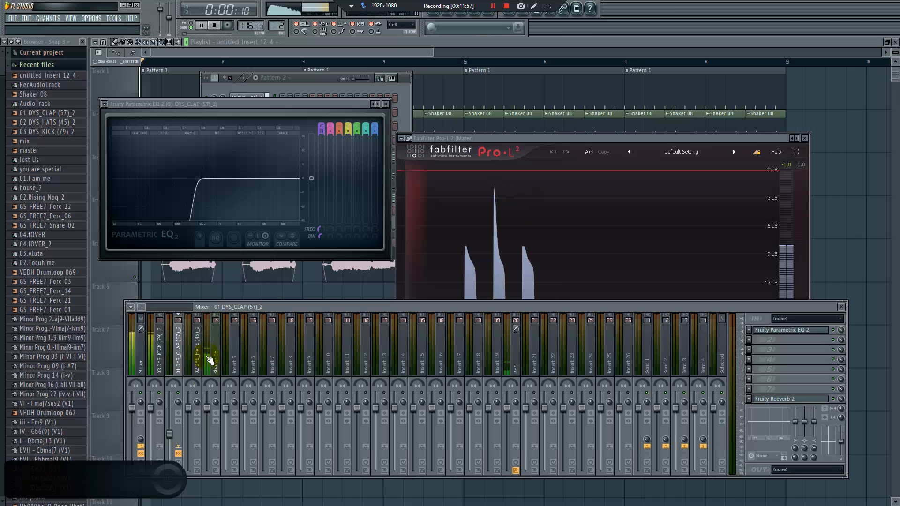
Set the clap track's fader to 69% (-7.4 dB) and check the drum levels on the Mater limiter during playback
drag(170, 433, 174, 428)
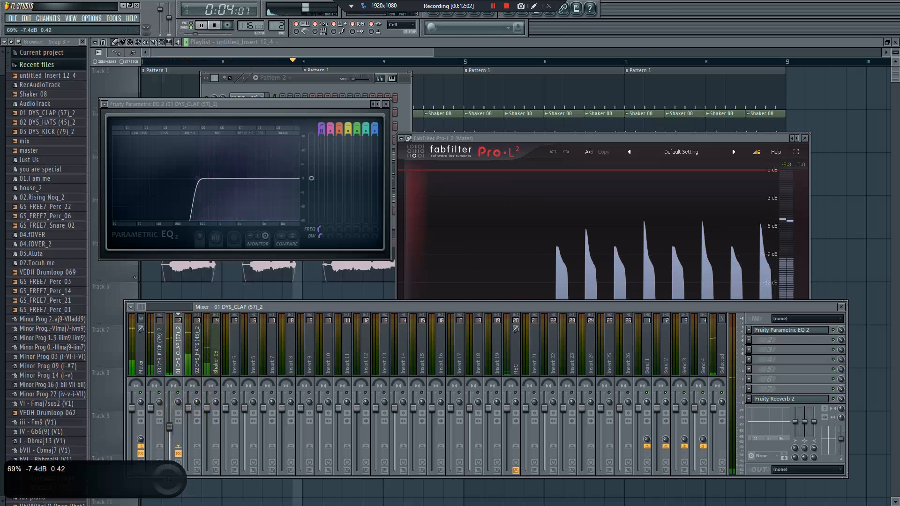
key(space)
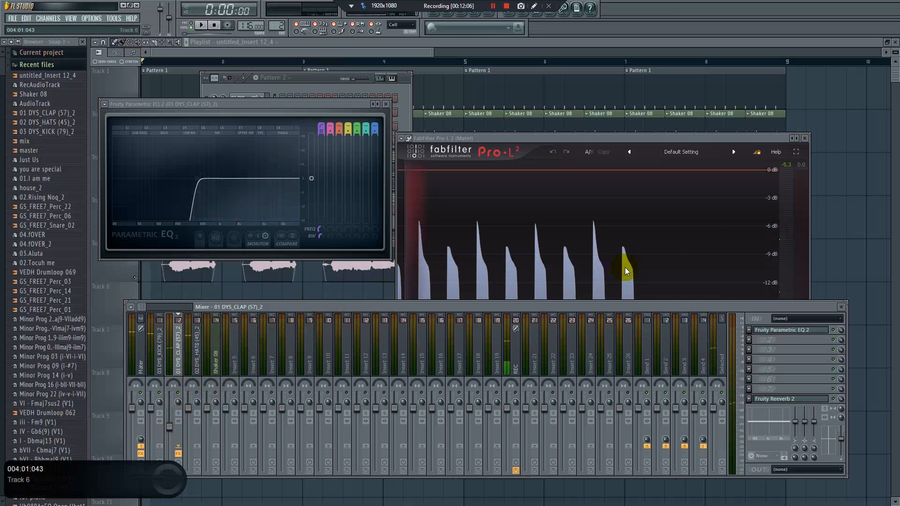
key(space)
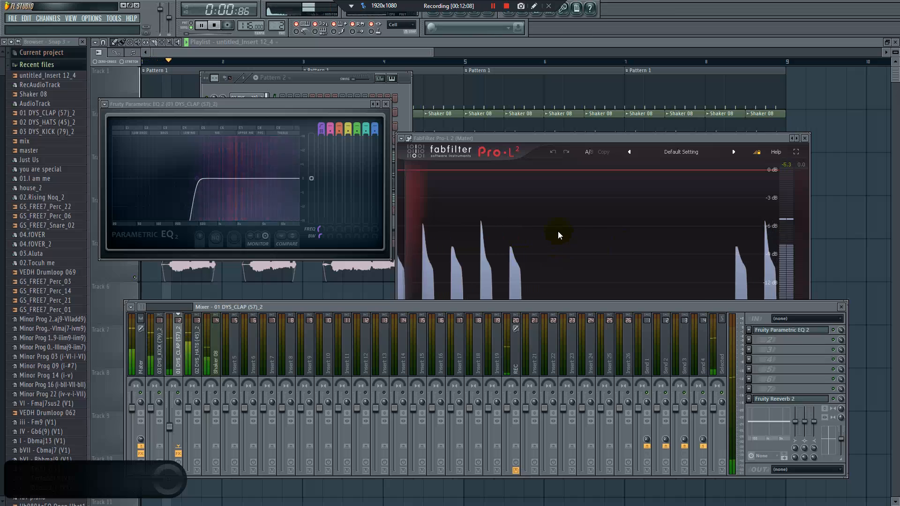
key(space)
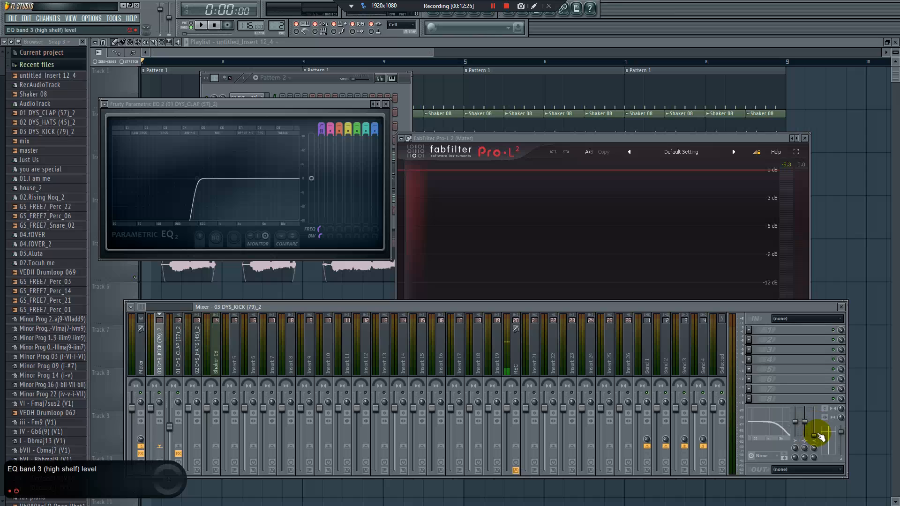
key(space)
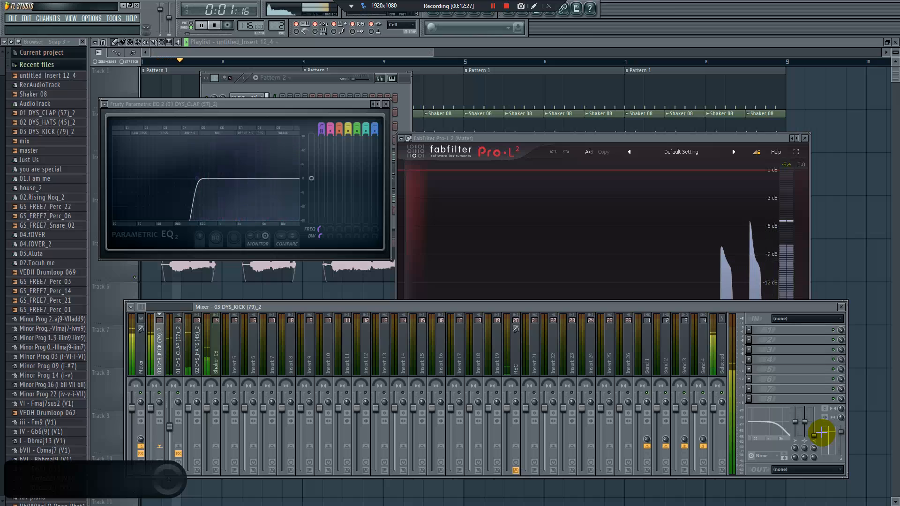
key(space)
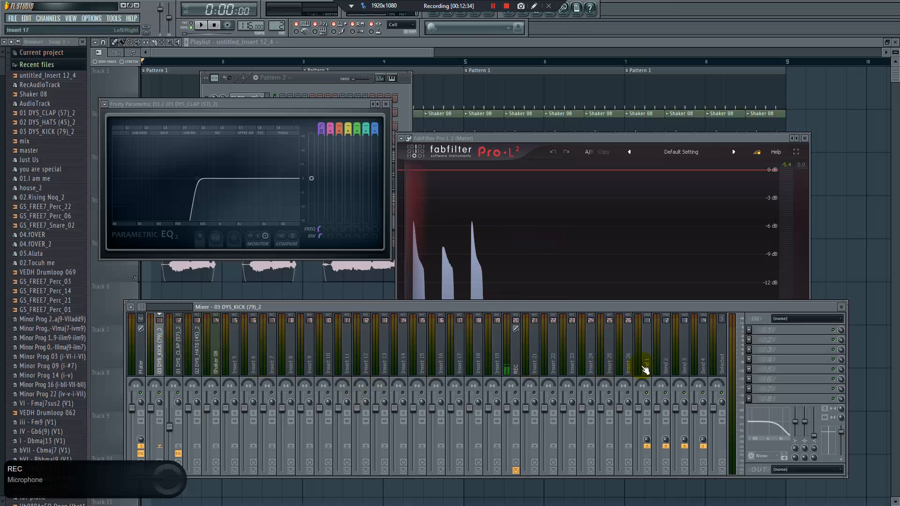
Insert Kickstart in slot 4 of the kick track, set its rate to 1/2 and shift its waveform to 0.50
click(750, 361)
click(791, 441)
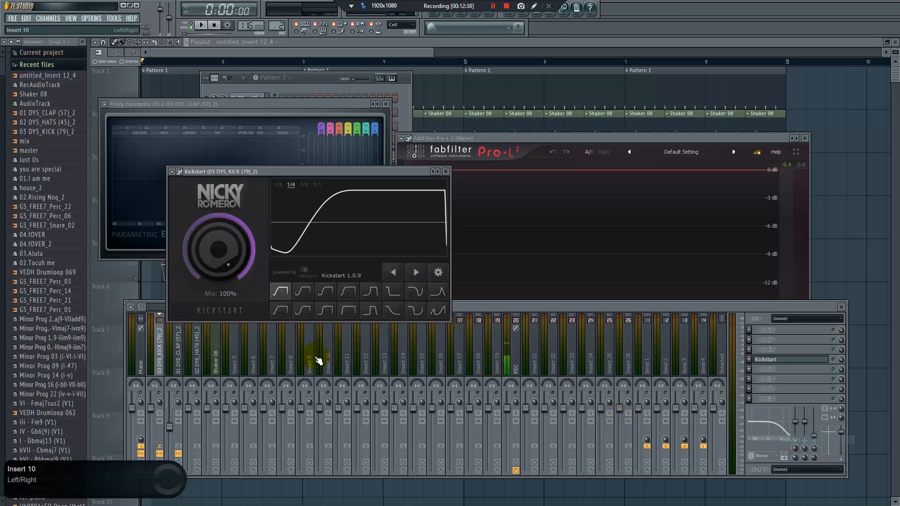
drag(311, 177, 351, 179)
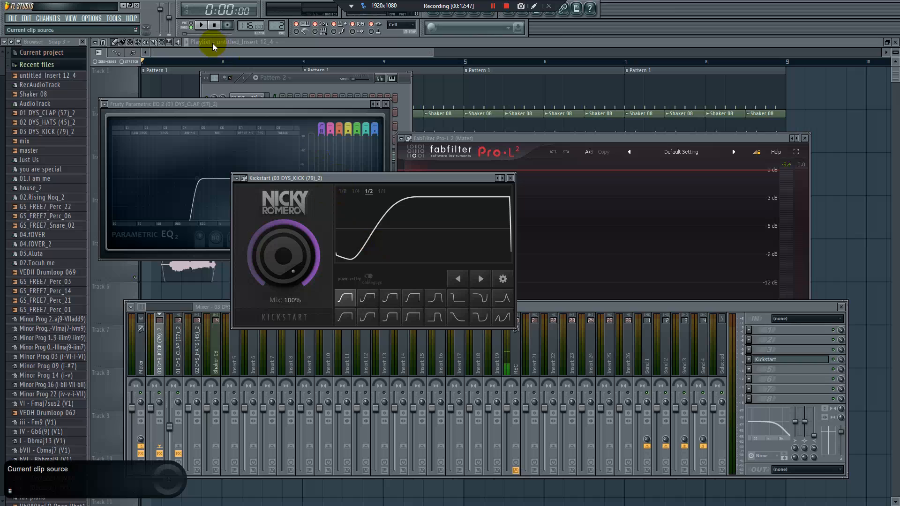
click(204, 26)
drag(371, 181, 319, 229)
click(428, 328)
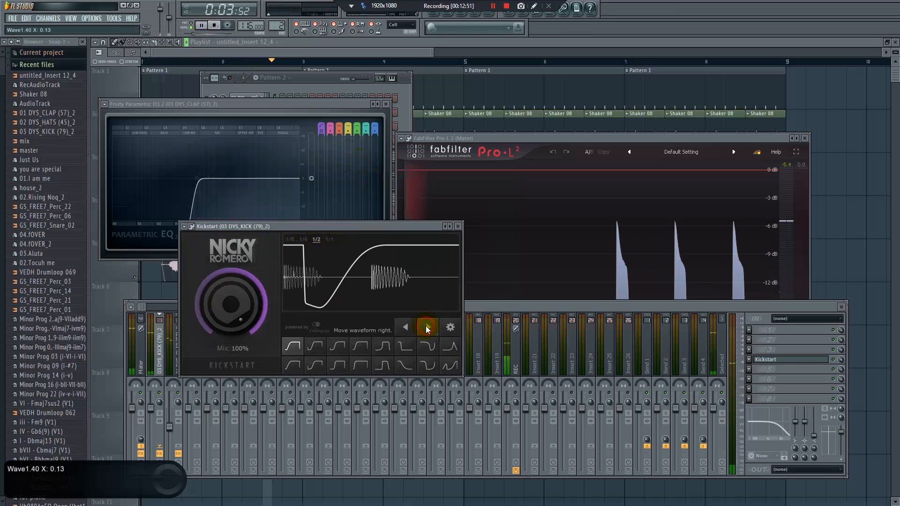
click(428, 327)
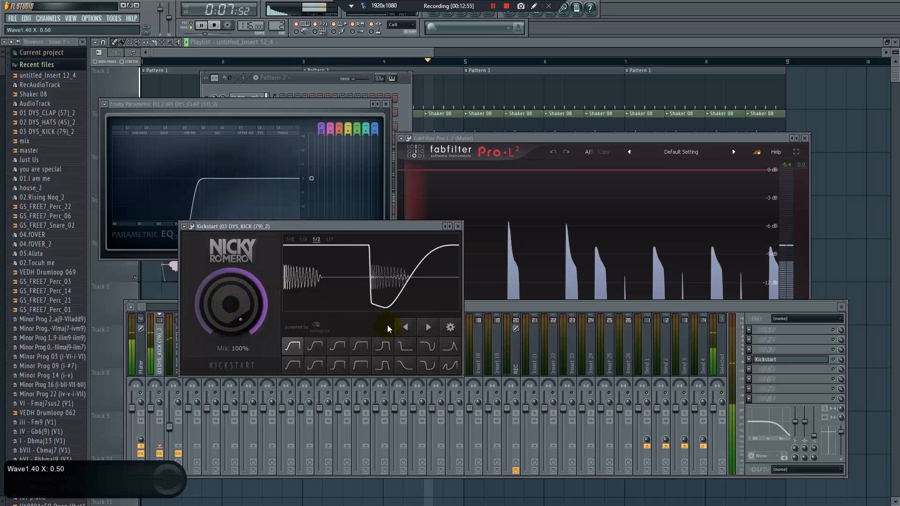
Reduce the kick's Kickstart mix to 40% and lower the clap track's fader slightly
drag(781, 309, 799, 335)
drag(257, 291, 257, 314)
drag(226, 282, 226, 287)
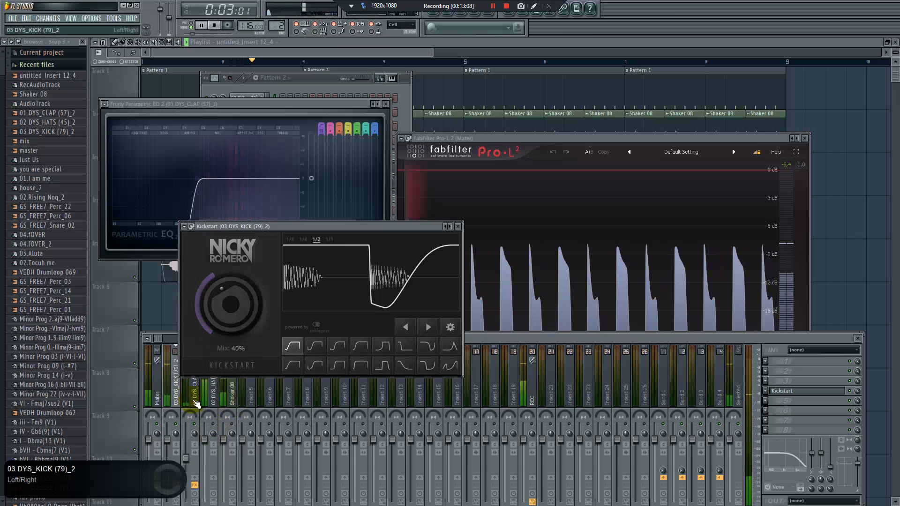
click(198, 440)
drag(186, 458, 185, 469)
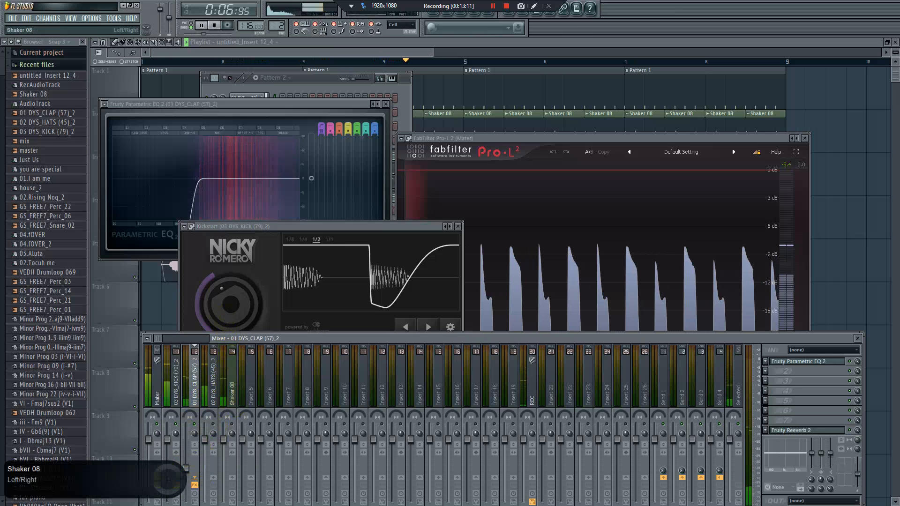
Try different Kickstart mix amounts during playback, settle on 20% and close the plugin window
drag(231, 304, 231, 292)
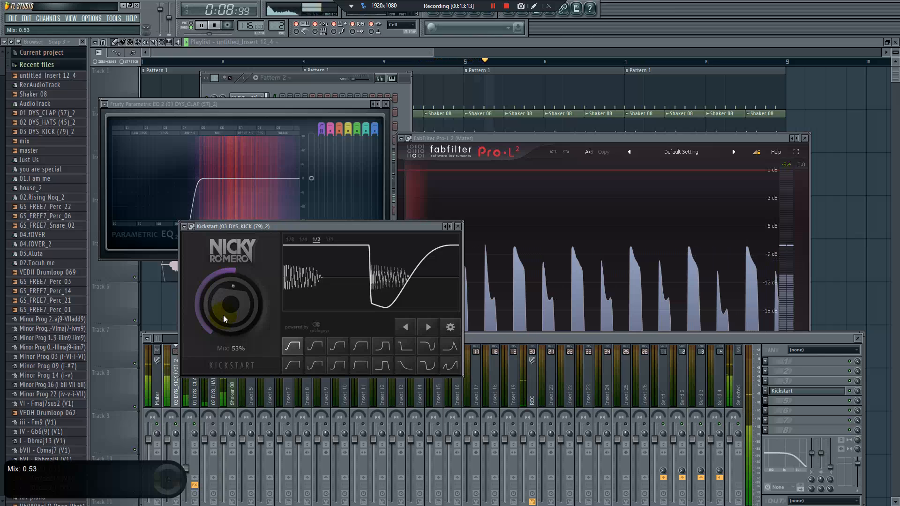
drag(224, 303, 223, 338)
drag(219, 305, 218, 309)
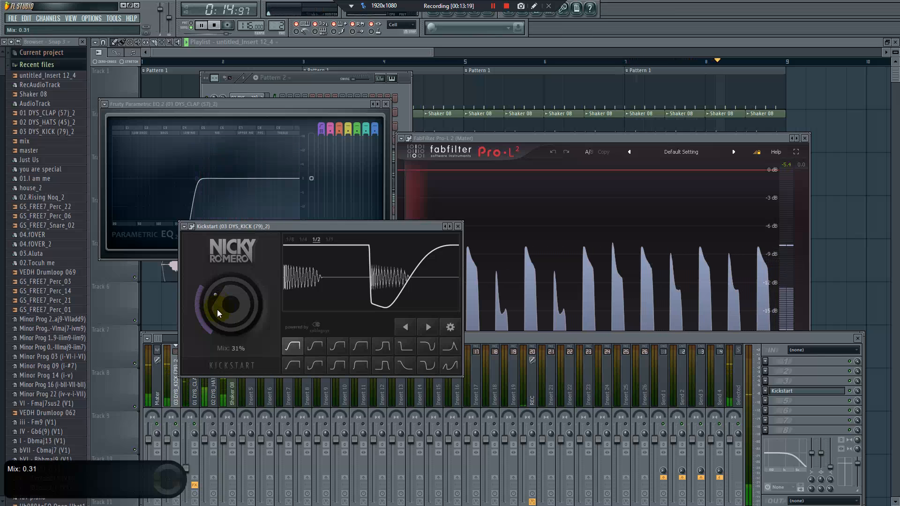
scroll(217, 309, up, 3)
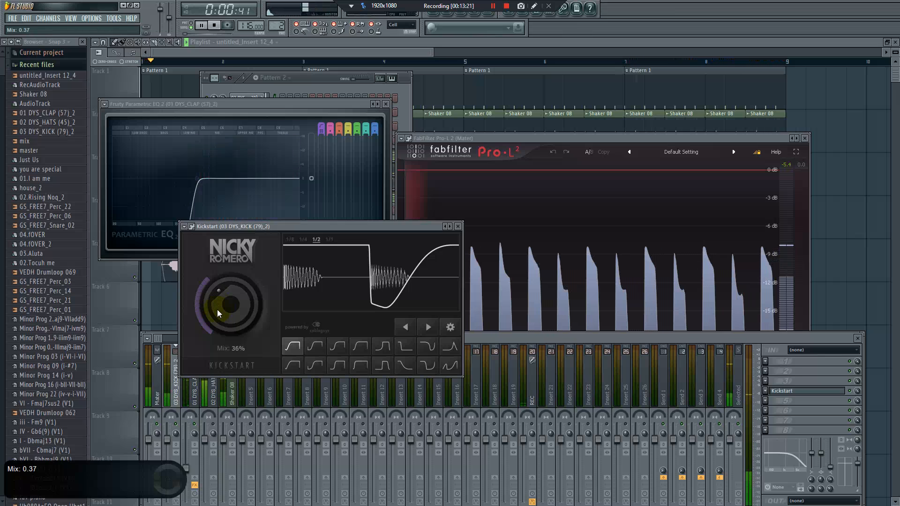
click(218, 309)
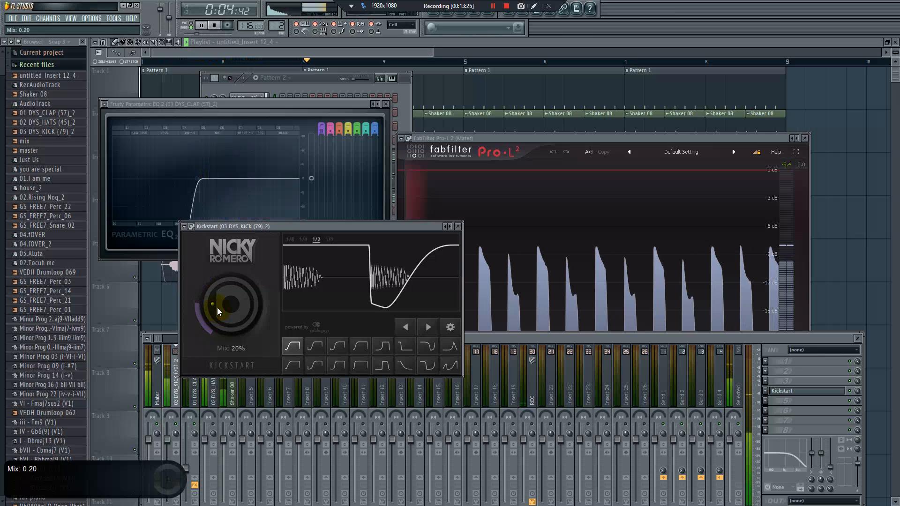
click(458, 227)
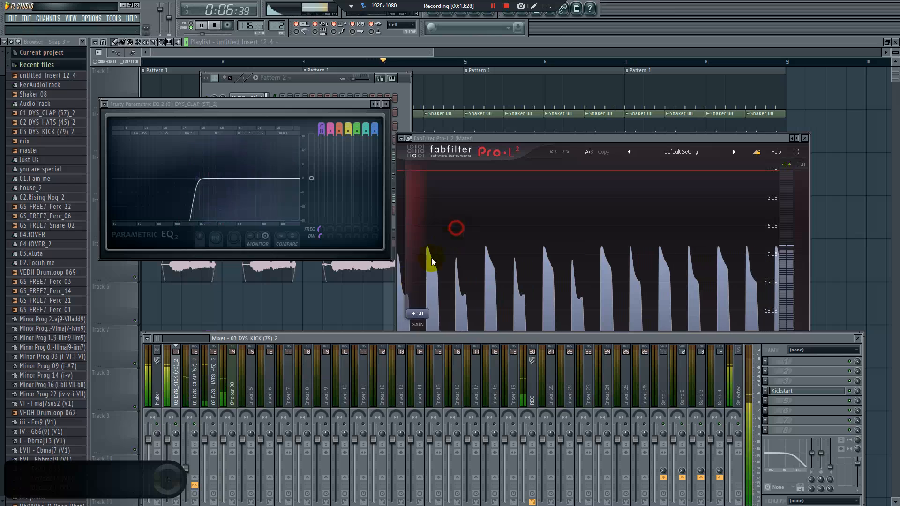
Insert Fruity Parametric EQ 2 in slot 1 of the hats track and load its 40Hz cut preset
click(209, 399)
key(space)
click(212, 423)
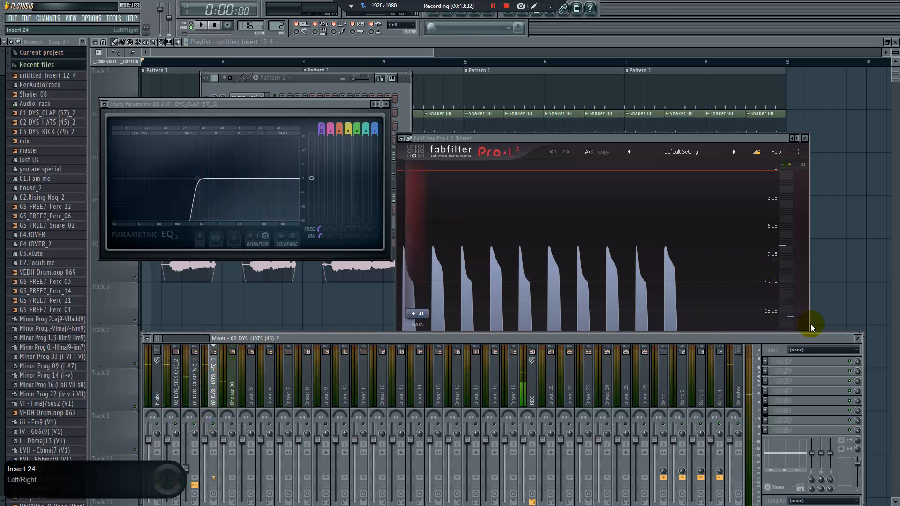
click(766, 362)
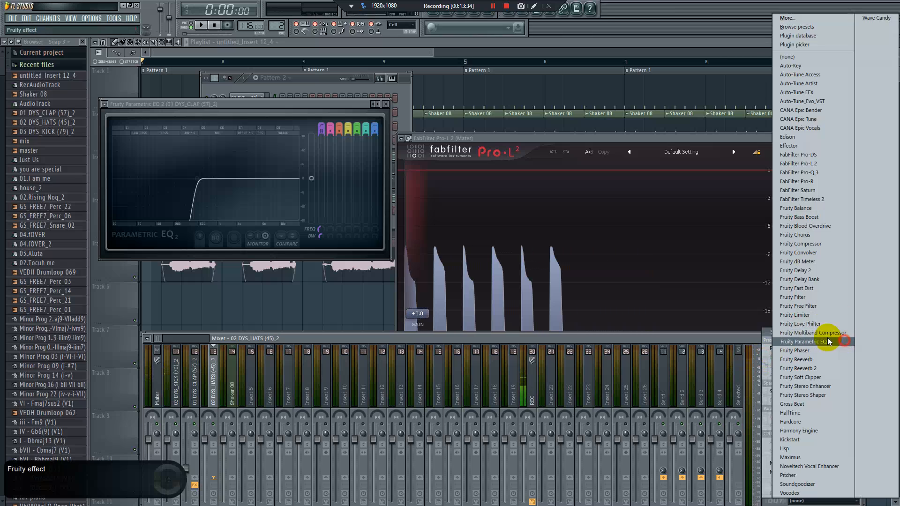
click(844, 341)
click(439, 147)
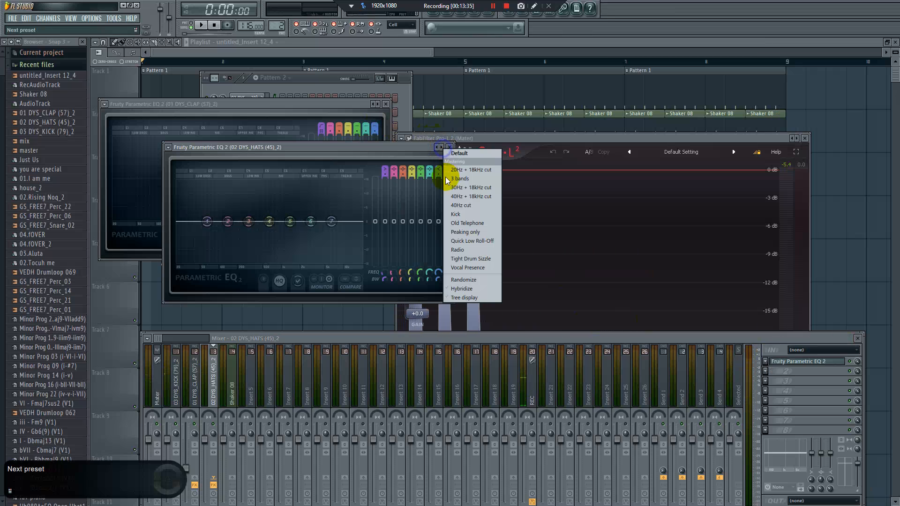
click(462, 205)
Check the hats' spectrum during playback and raise the hats EQ's high-pass band to cut the lows
key(space)
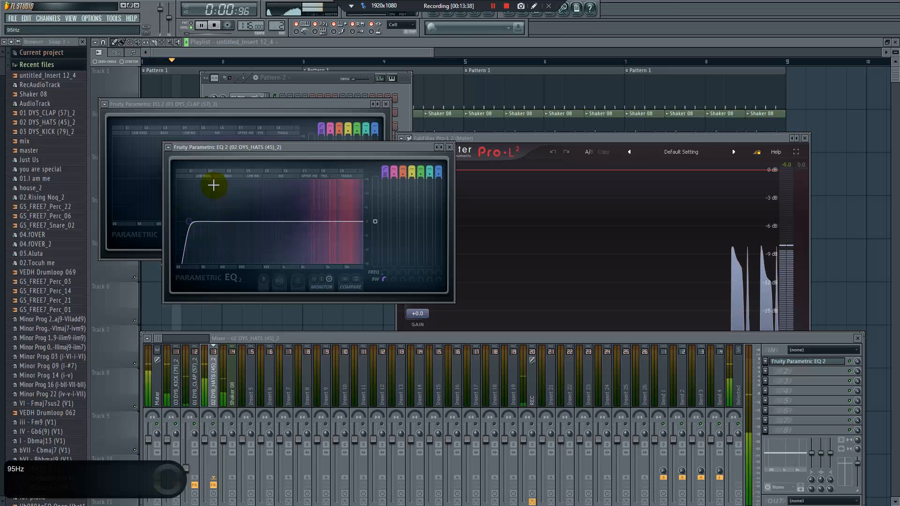
key(space)
drag(192, 223, 190, 221)
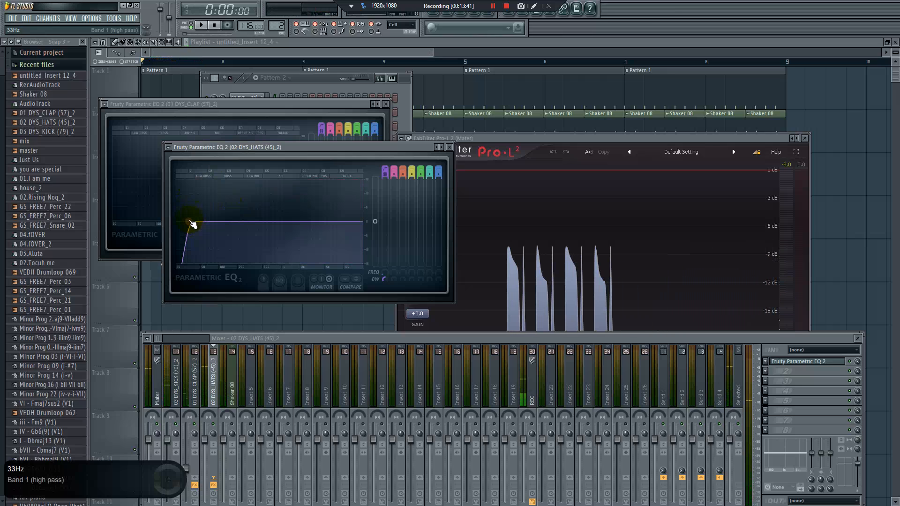
drag(199, 221, 266, 222)
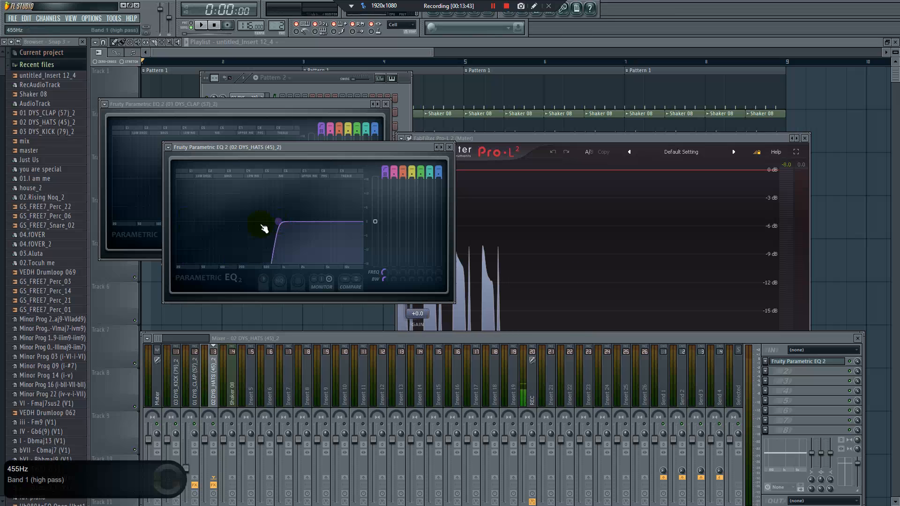
key(space)
Insert Fruity Reeverb 2 in slot 8 of the hats track and lower its wet level
click(768, 430)
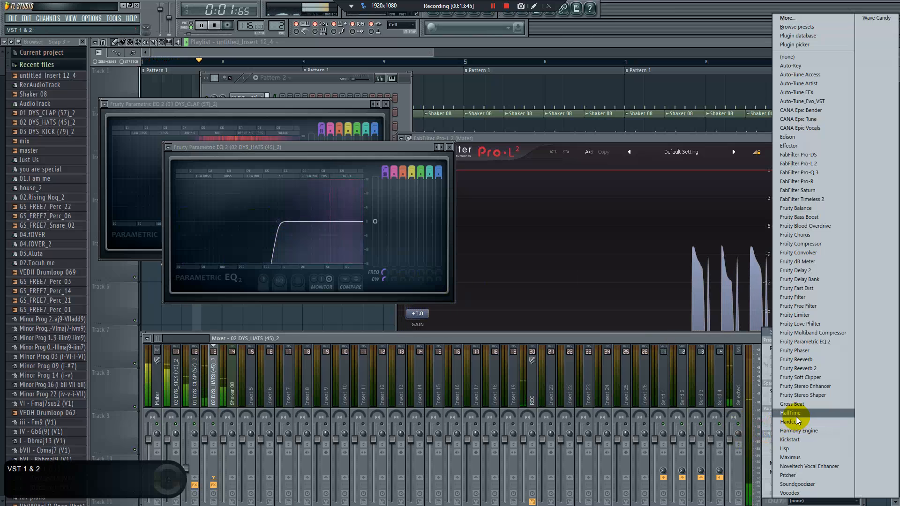
click(799, 368)
key(space)
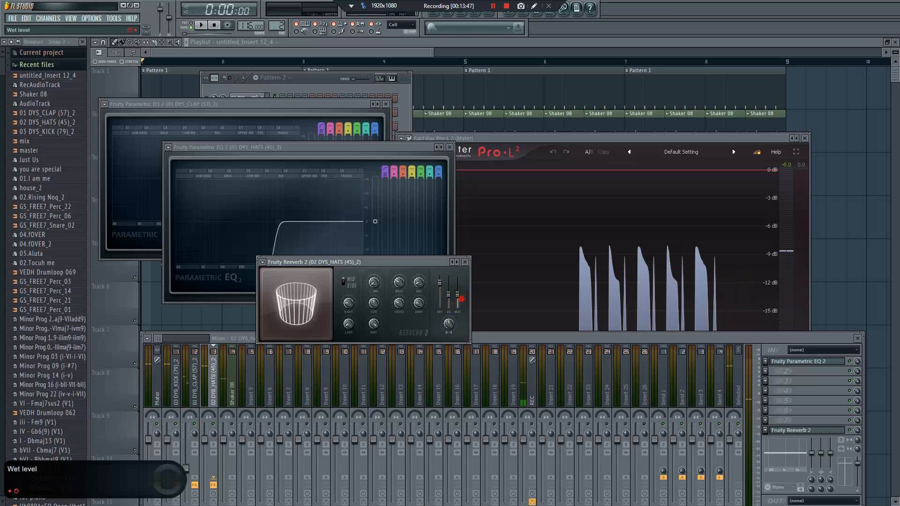
drag(459, 295, 459, 305)
Set the hats track's fader to 69% (-7.4 dB) during playback, then select the Shaker 08 mixer track
key(space)
drag(204, 440, 204, 458)
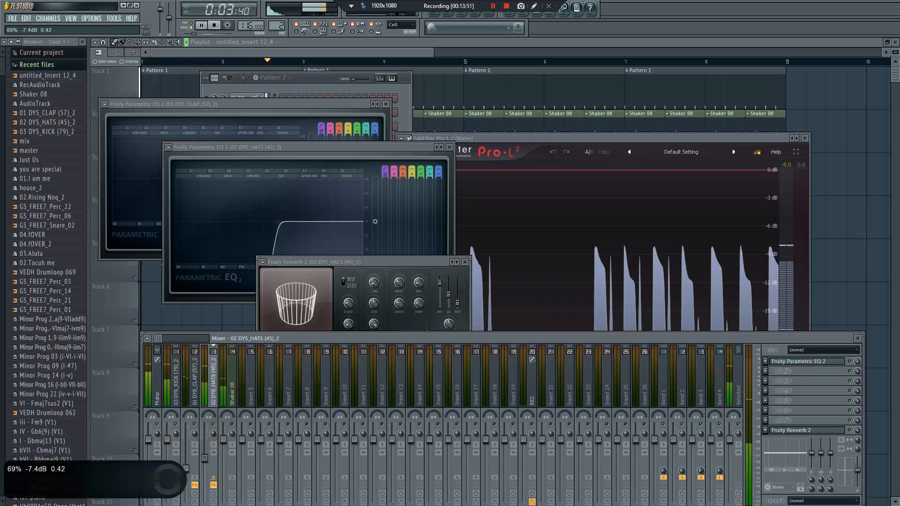
click(228, 372)
key(space)
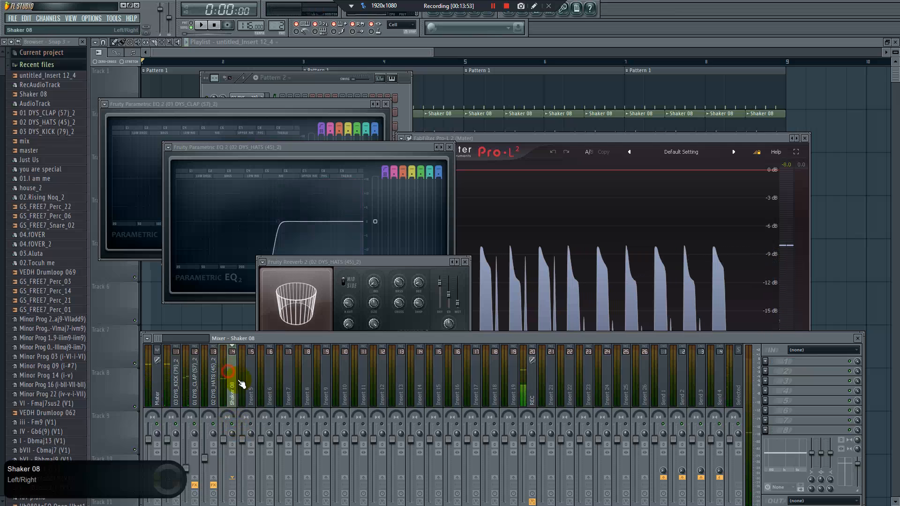
Insert Fruity Parametric EQ 2 in slot 1 of the Shaker 08 track, load its cut preset and raise the high-pass band to remove lows
click(533, 403)
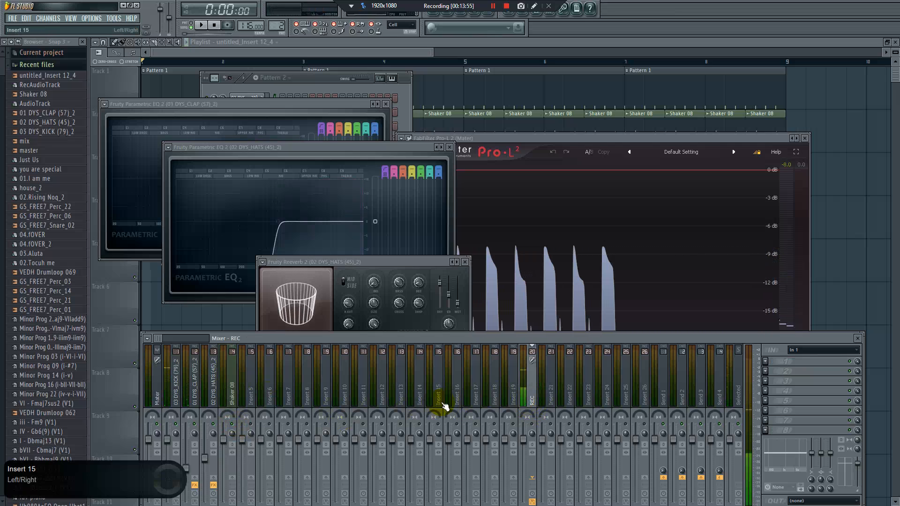
click(233, 379)
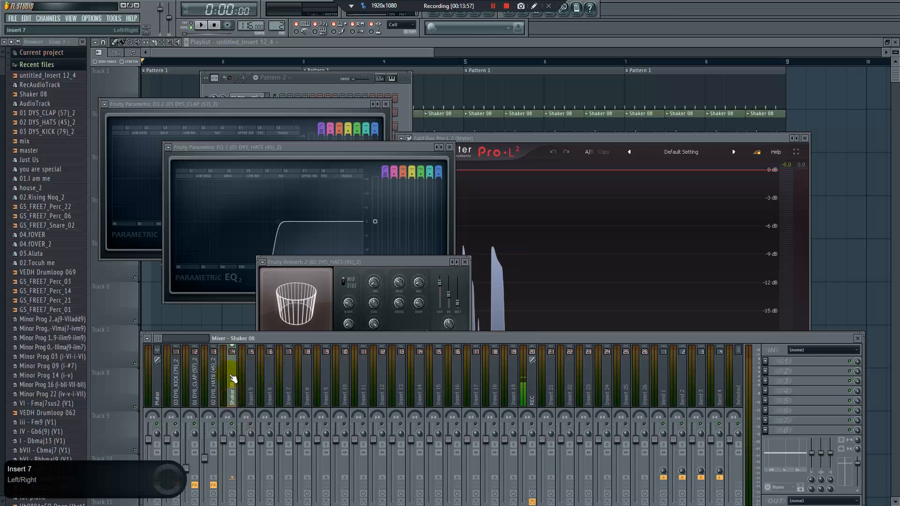
click(769, 362)
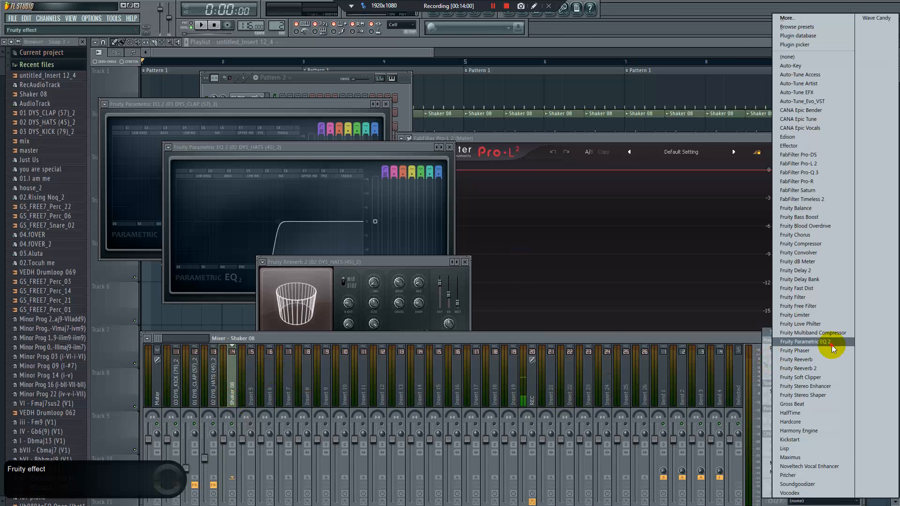
click(830, 342)
click(504, 167)
click(531, 224)
drag(275, 240, 334, 240)
key(space)
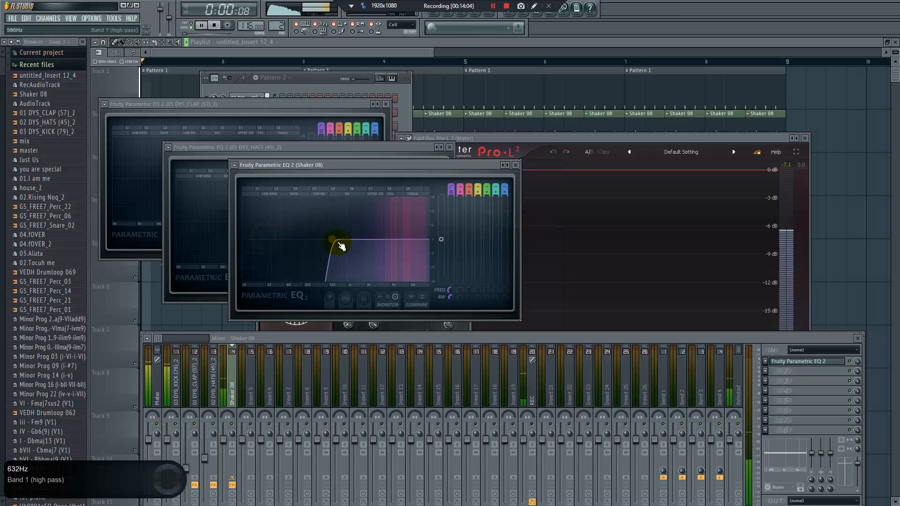
Lower the Shaker 08 fader, then add a second Fruity Parametric EQ 2 in slot 2 and pull down high bands 6 and 7
key(space)
drag(224, 441, 224, 467)
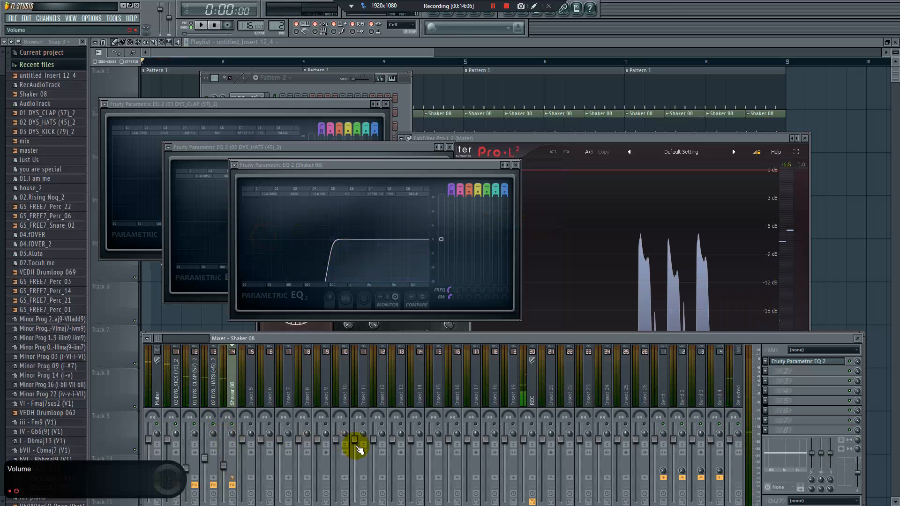
click(769, 371)
click(816, 345)
drag(291, 205, 300, 218)
key(space)
key(space)
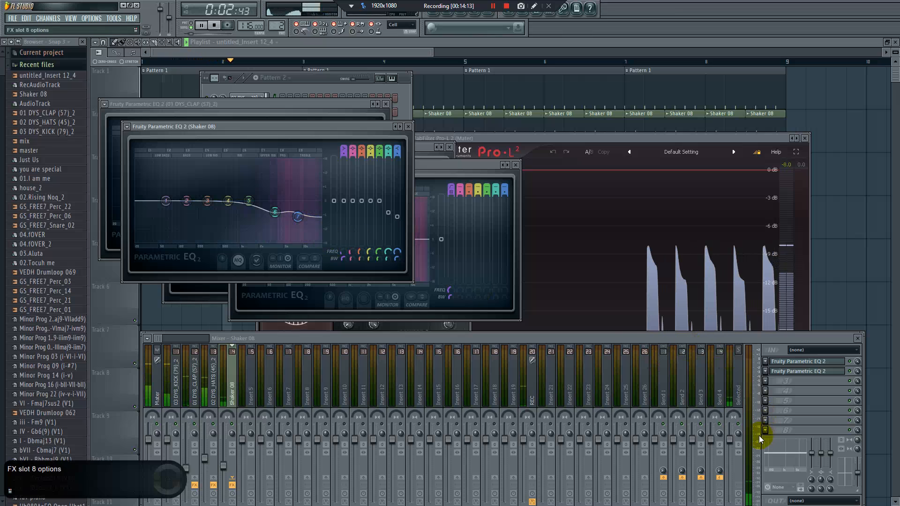
Insert Fruity Reeverb 2 in slot 8 of the Shaker 08 track and lower the track's fader slightly during playback
click(769, 425)
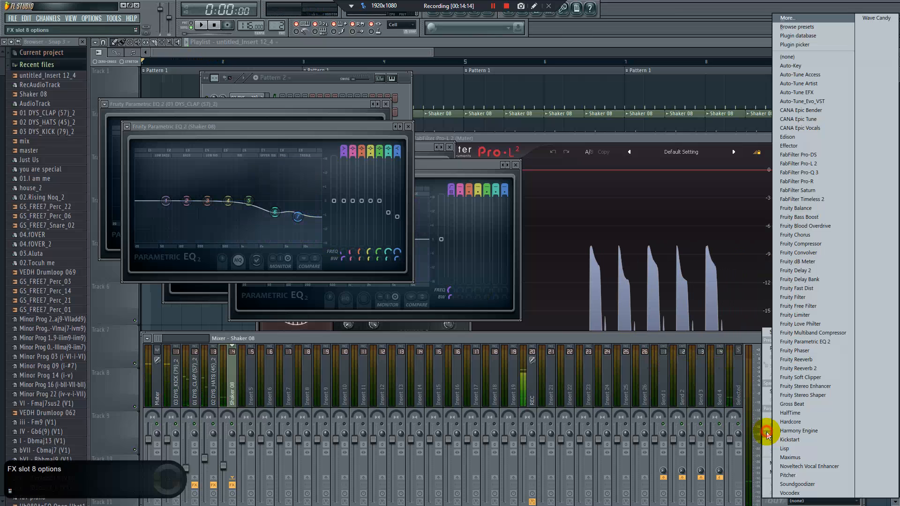
click(798, 369)
key(space)
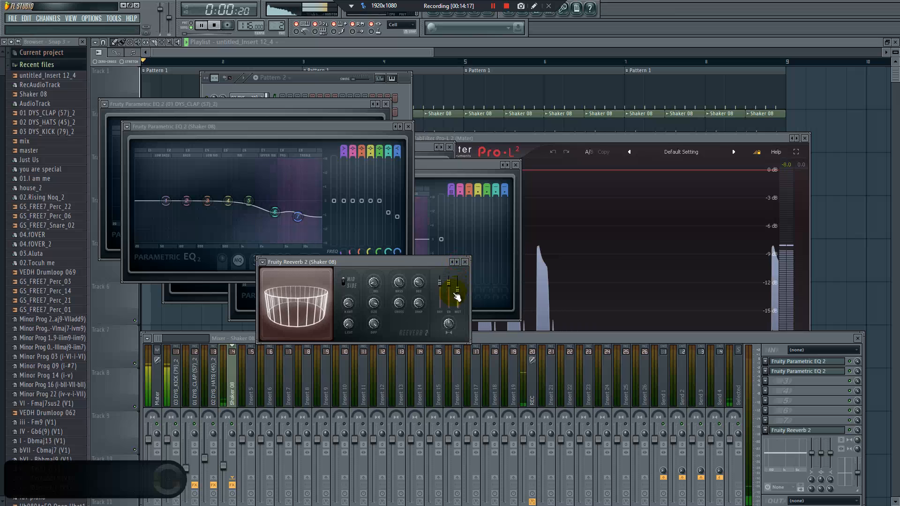
drag(223, 466, 224, 472)
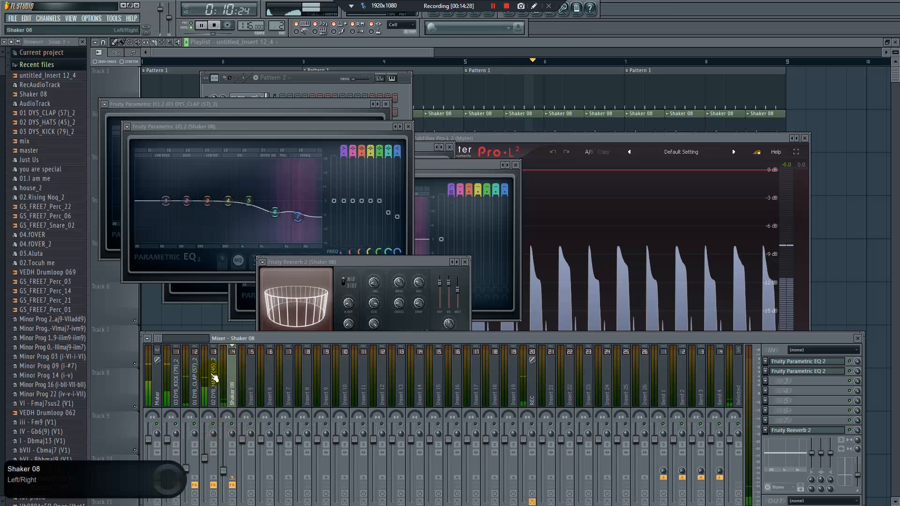
click(163, 392)
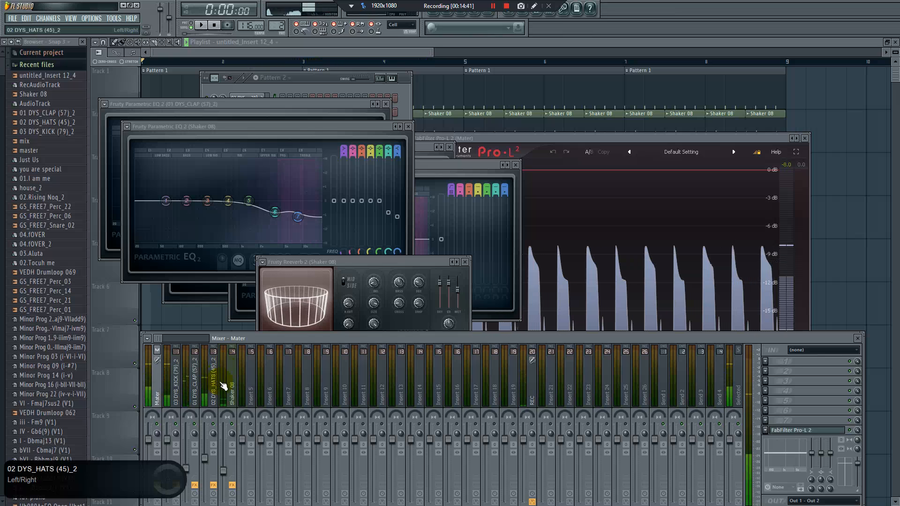
key(space)
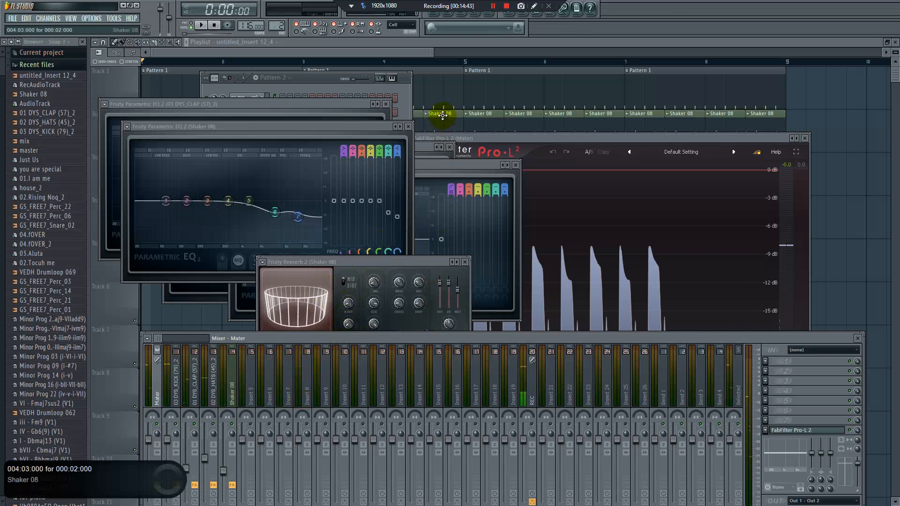
Bring up the channel rack, open the Hypersonic channel and assign it to free mixer track 5
click(428, 44)
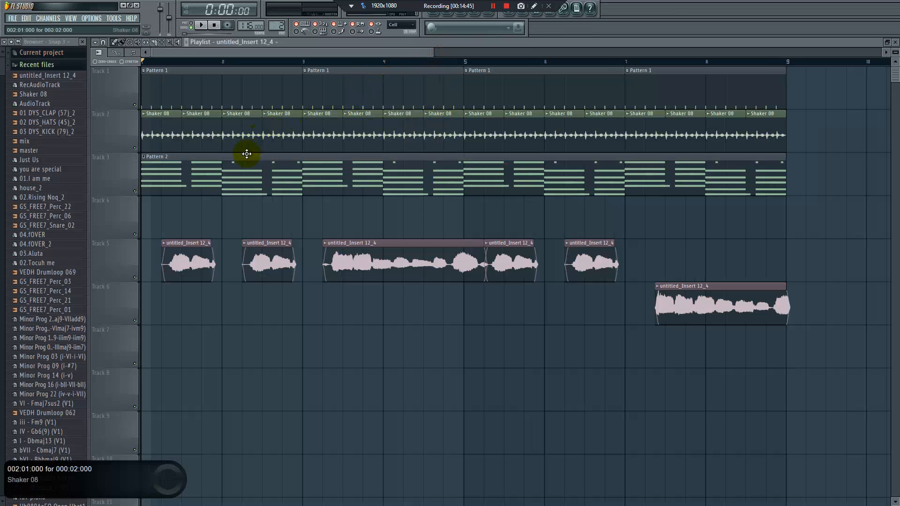
click(448, 15)
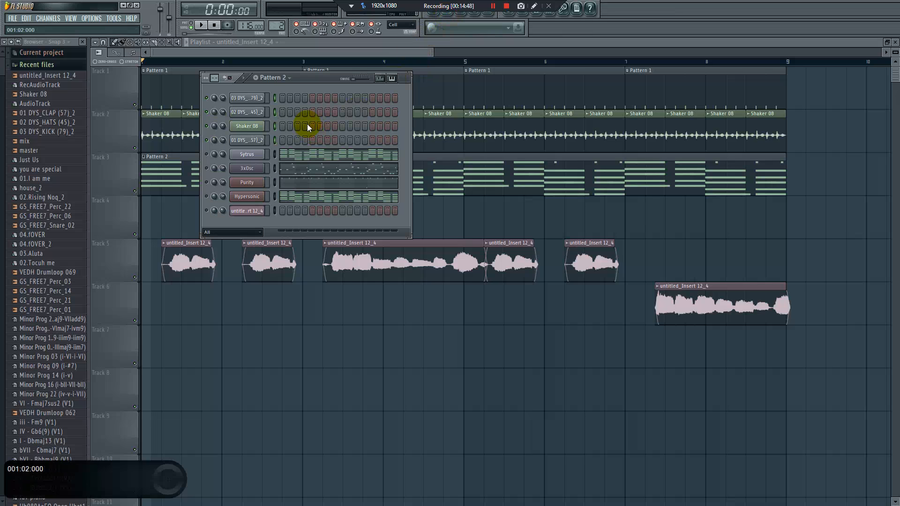
click(247, 197)
drag(255, 194, 266, 236)
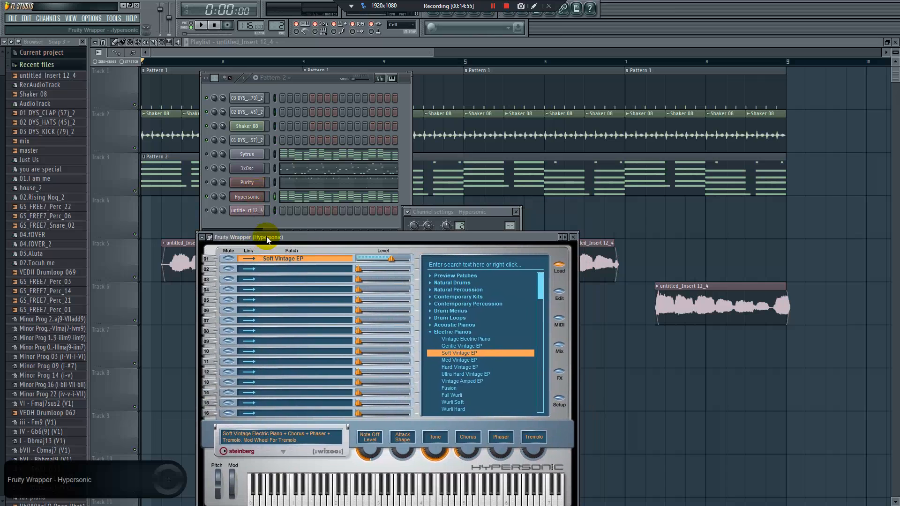
click(408, 213)
click(424, 232)
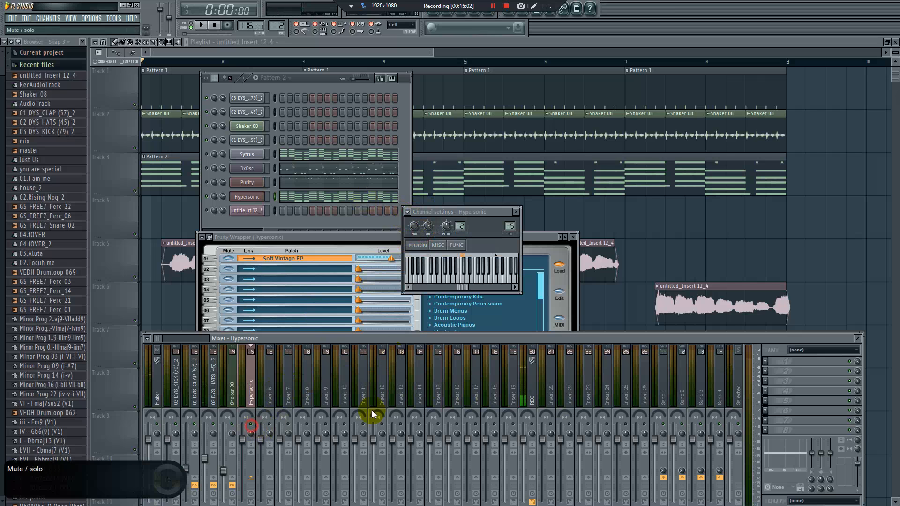
Insert Fruity Parametric EQ 2 in slot 1 of the Hypersonic track and pull band 1 down to cut the lows, adjusting its frequency during playback
click(787, 364)
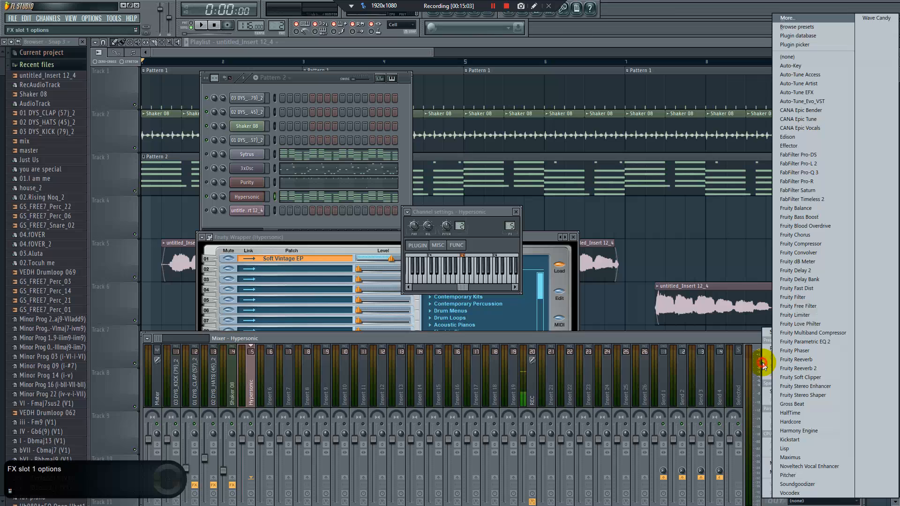
click(823, 343)
click(149, 190)
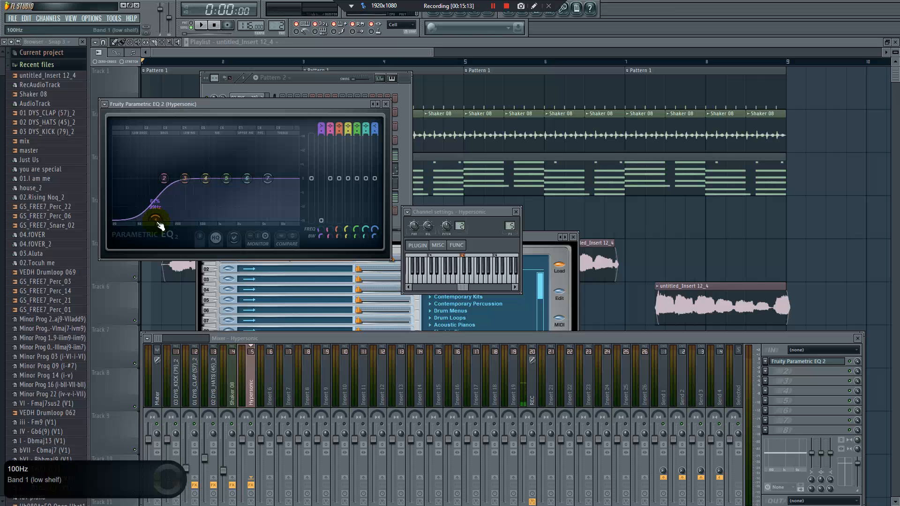
key(space)
mouse_move(160, 224)
mouse_down()
mouse_move(189, 201)
mouse_move(169, 217)
mouse_up()
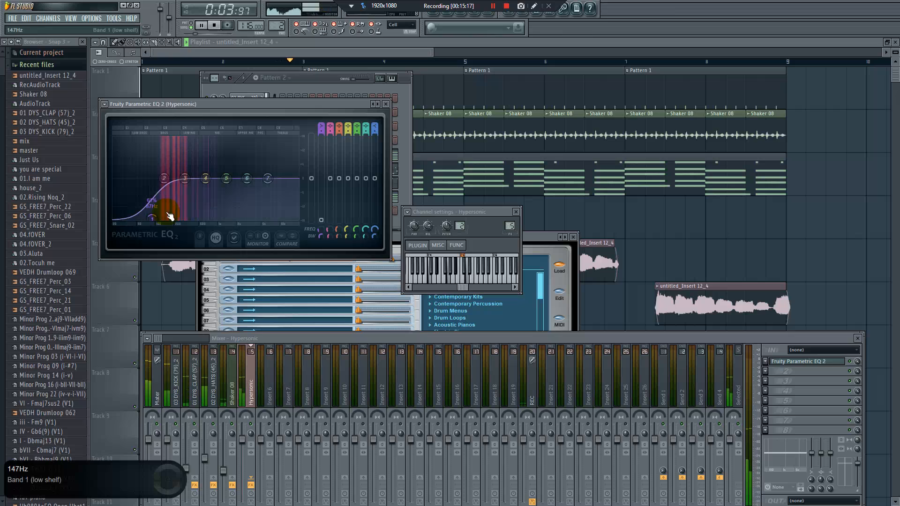
key(space)
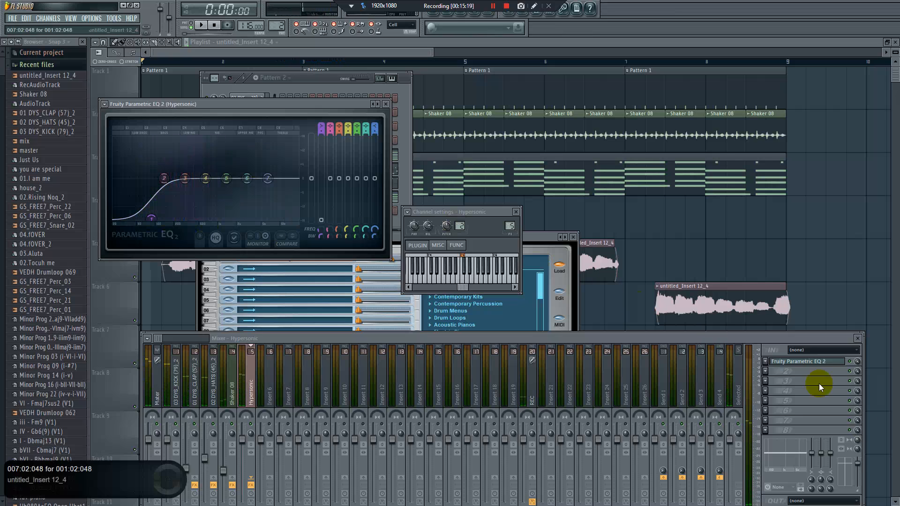
Insert Fruity Reeverb 2 in slot 8 of the Hypersonic track, load its next preset and lower the wet level to 38%
click(767, 430)
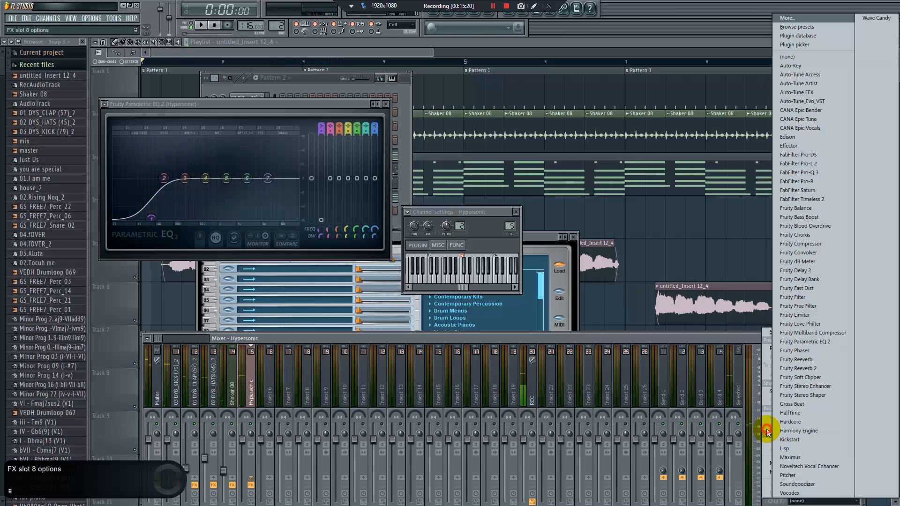
click(815, 369)
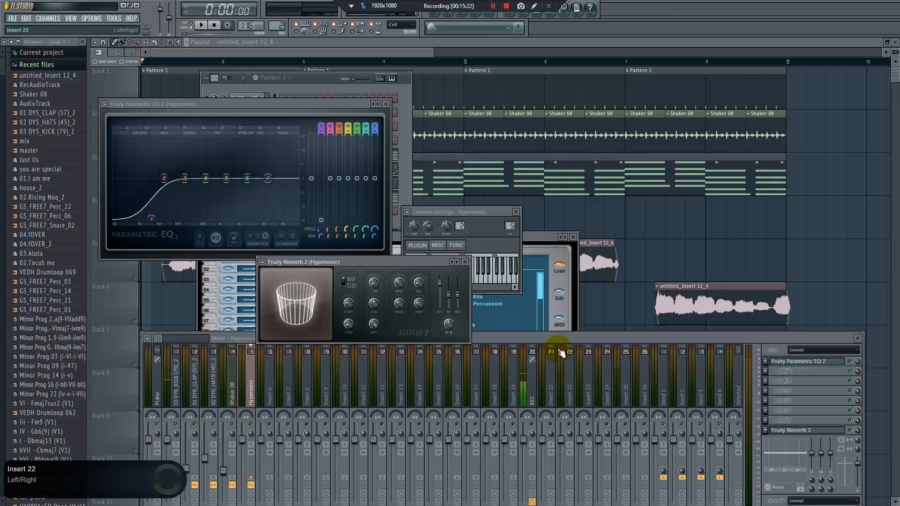
click(458, 263)
key(space)
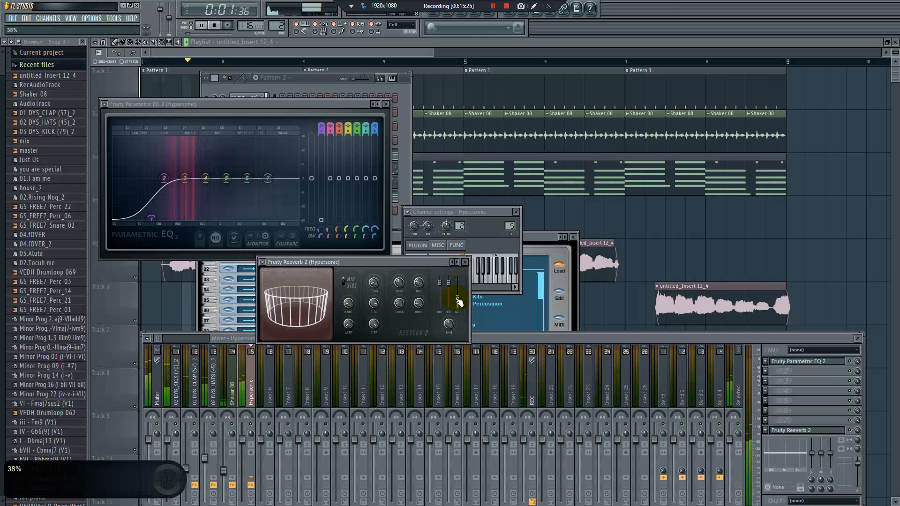
key(space)
Boost bands 4 and 5 of the Hypersonic EQ slightly and reduce the reverb's wet level further
mouse_move(209, 185)
mouse_down()
mouse_move(226, 176)
mouse_move(206, 174)
mouse_up()
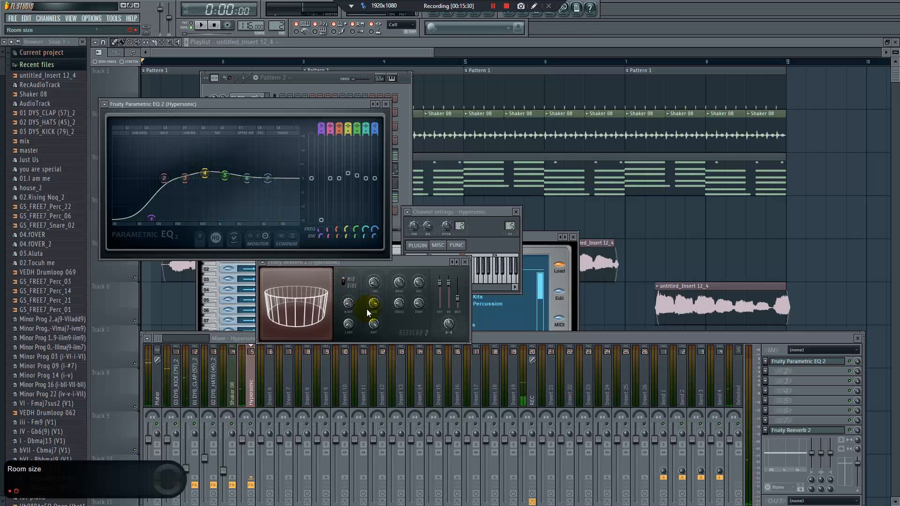
drag(458, 299, 458, 304)
key(space)
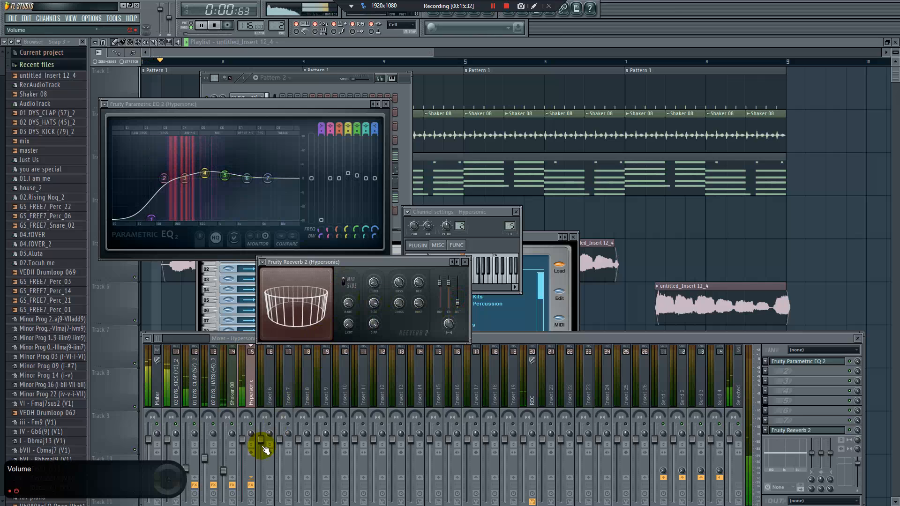
Set the Hypersonic track's fader to about 80% (-4.8 dB) during playback
drag(242, 441, 242, 452)
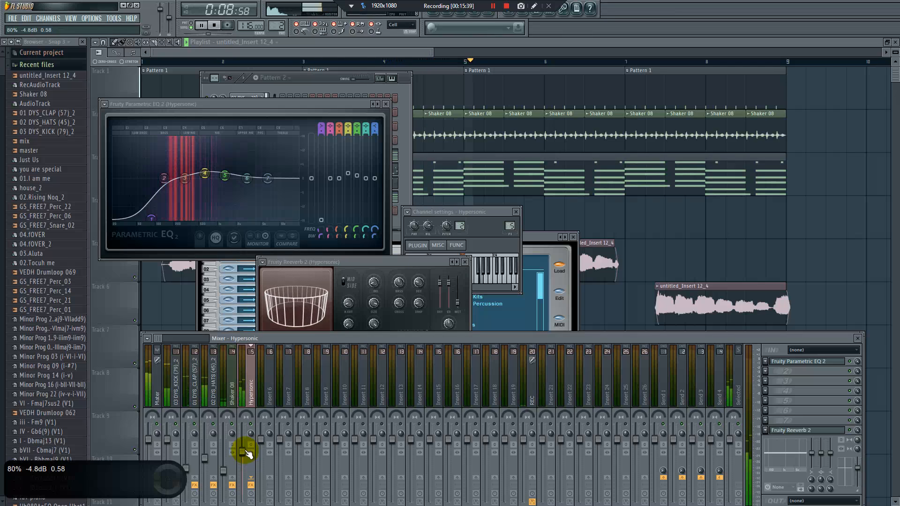
key(space)
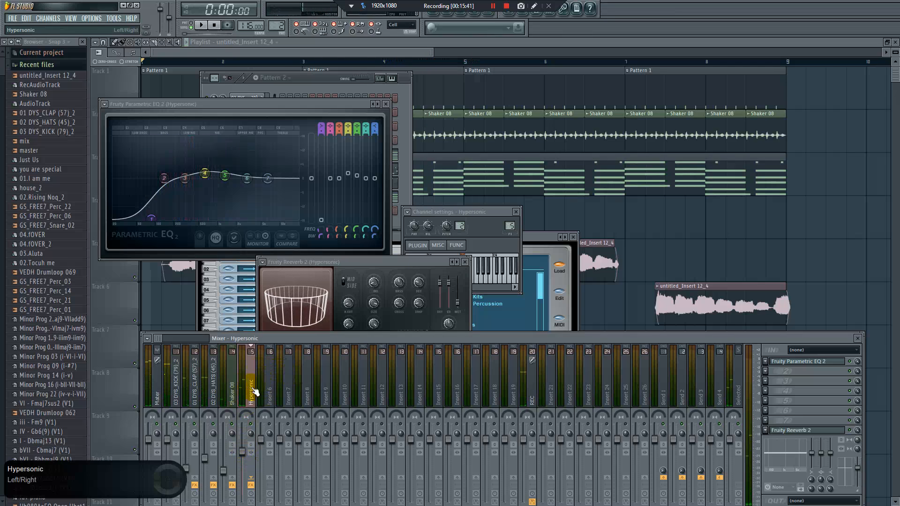
key(space)
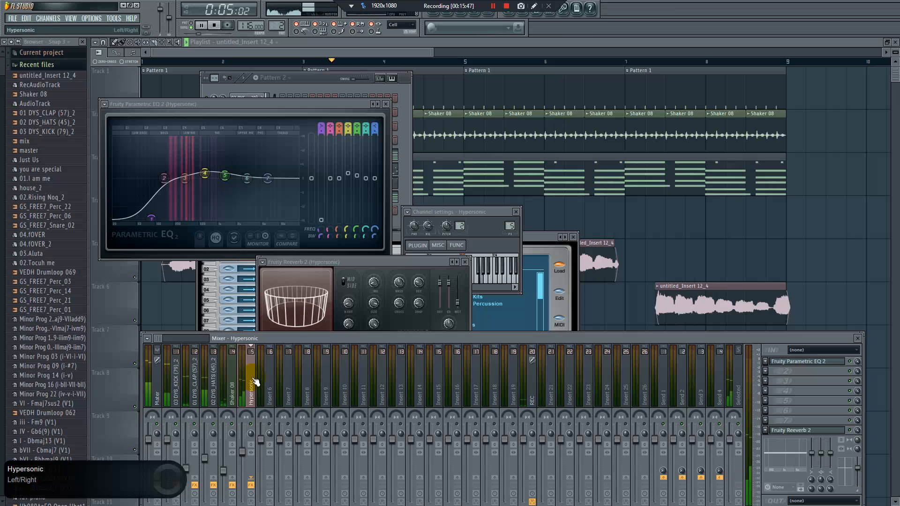
drag(241, 451, 241, 449)
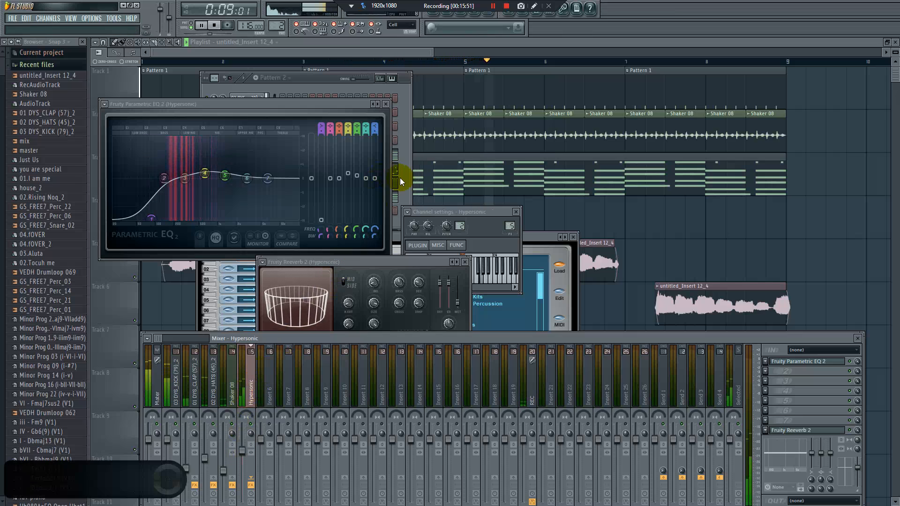
Stop playback, open the Sytrus channel from the channel rack and assign it to free mixer track 6
click(408, 189)
key(space)
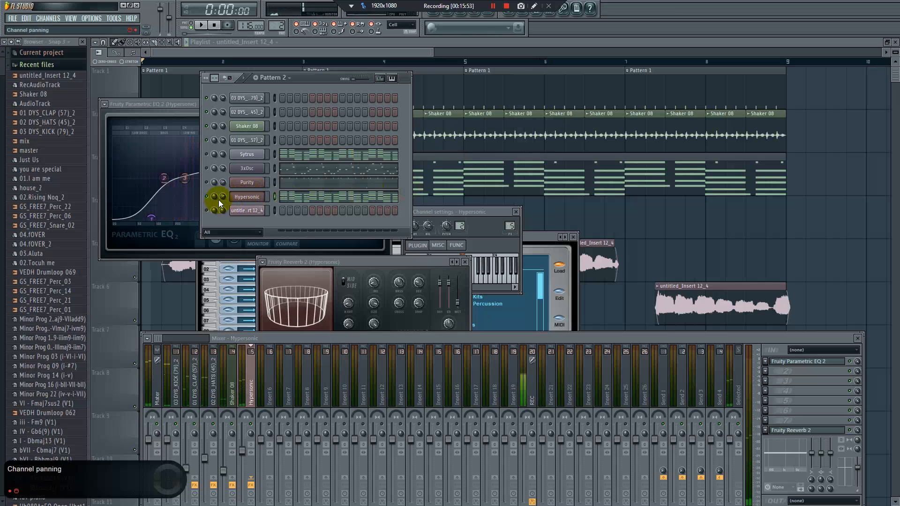
click(248, 154)
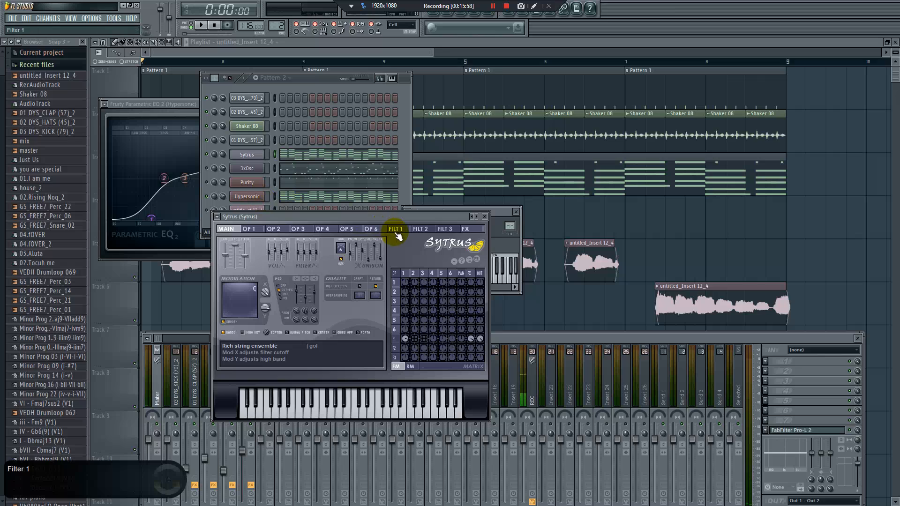
click(502, 216)
click(407, 212)
click(414, 234)
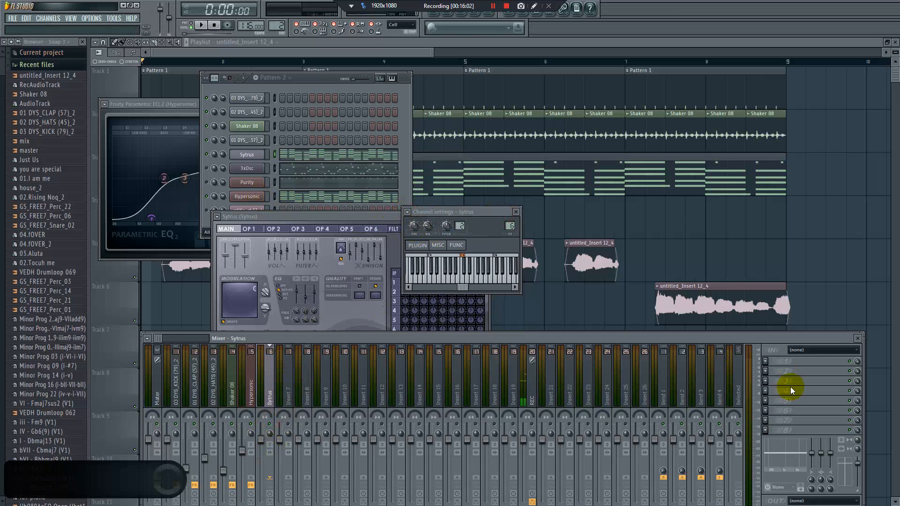
Insert Fruity Parametric EQ 2 in slot 1 of the Sytrus track and move band 1 down and higher in frequency to cut the lows
click(768, 364)
click(812, 342)
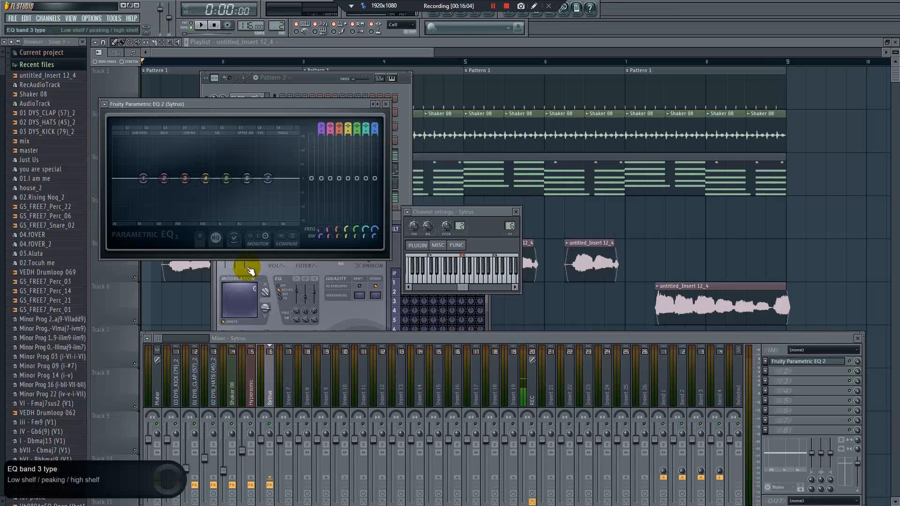
drag(156, 197, 190, 219)
Lower the Sytrus track's fader to about 51% (-12.4 dB) during playback
key(space)
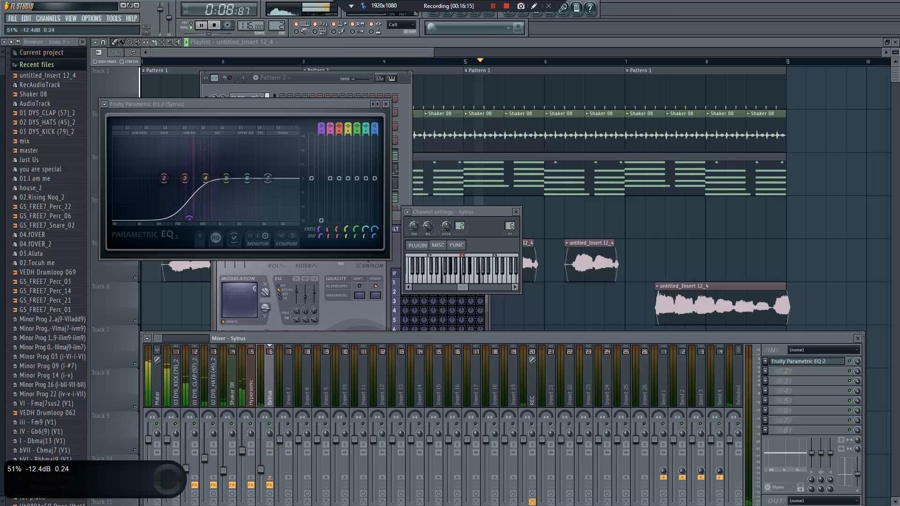
drag(261, 468, 268, 472)
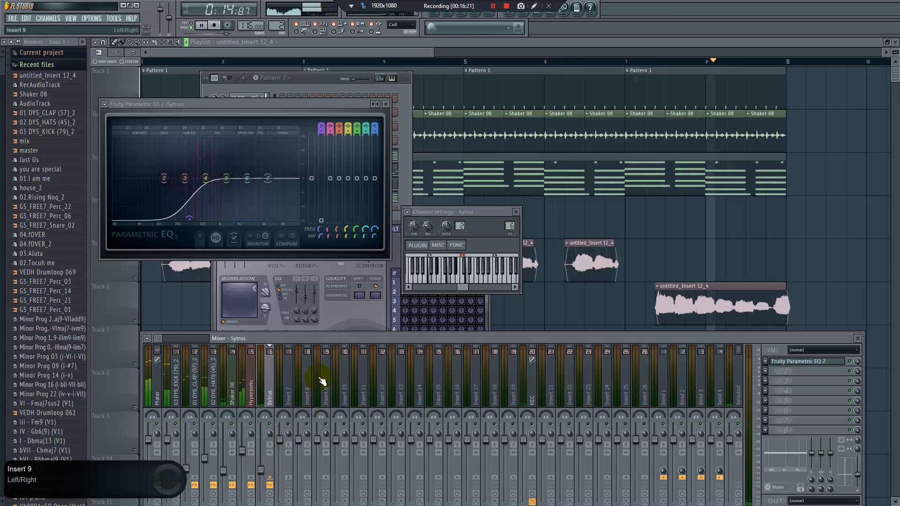
key(space)
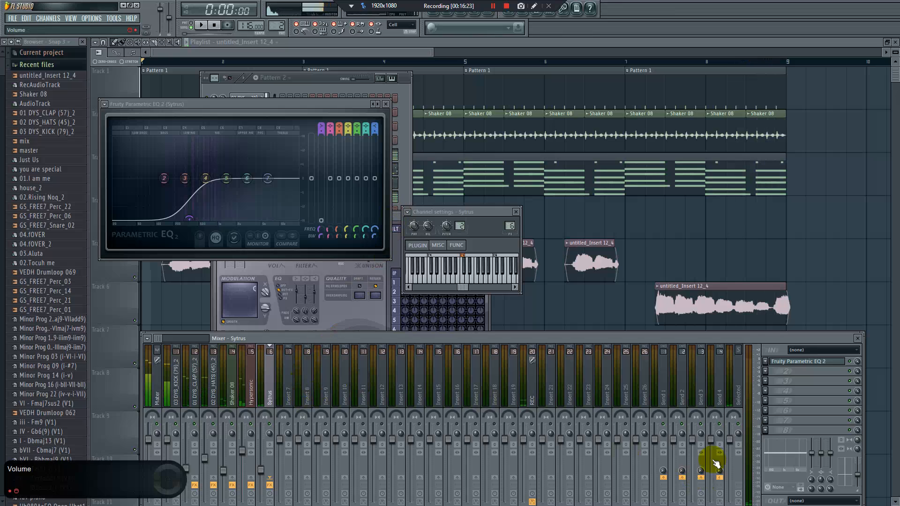
Insert Fruity Stereo Shaper in slot 4 of the Sytrus track and load its Stereoize 2 preset
click(769, 397)
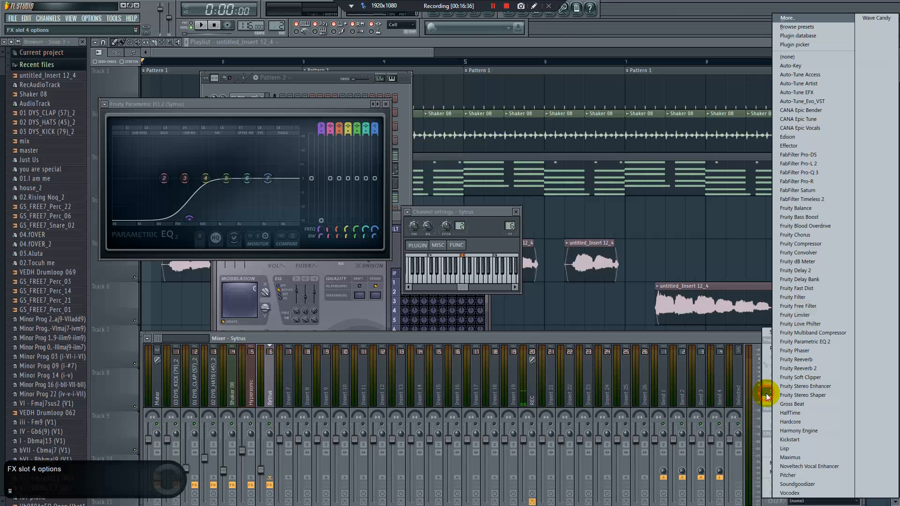
click(807, 395)
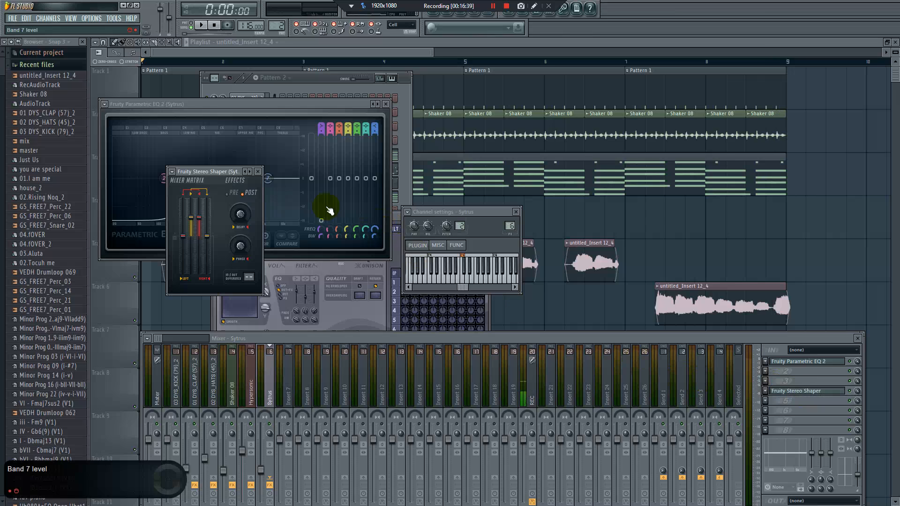
drag(215, 172, 386, 229)
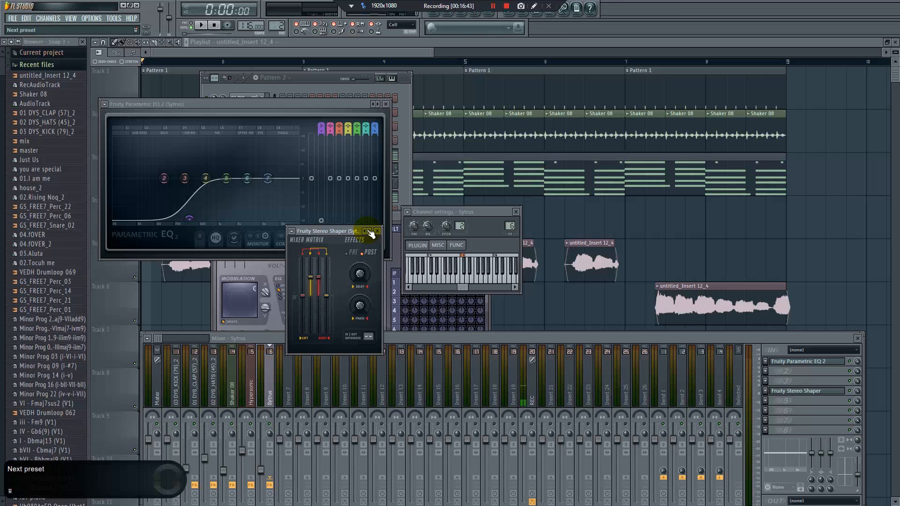
right_click(369, 231)
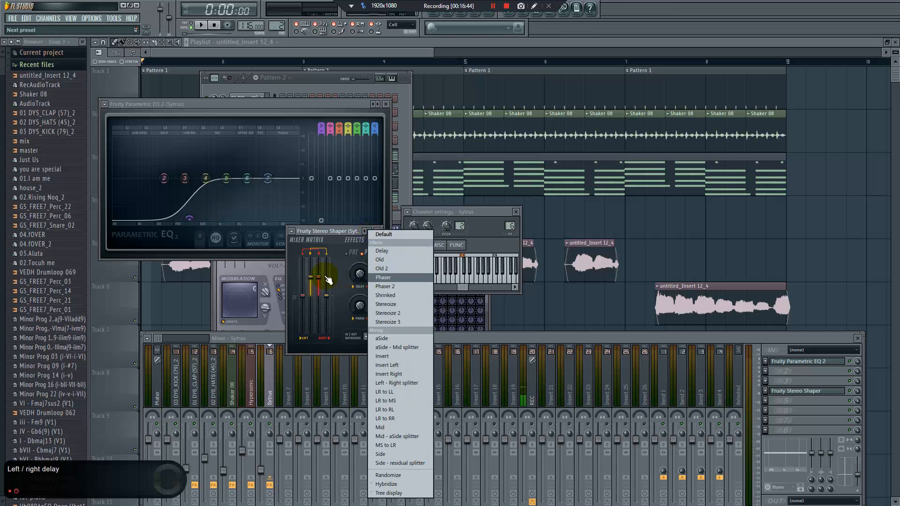
click(399, 312)
Raise the Sytrus track's fader to about 64% (-8.7 dB) during playback
key(space)
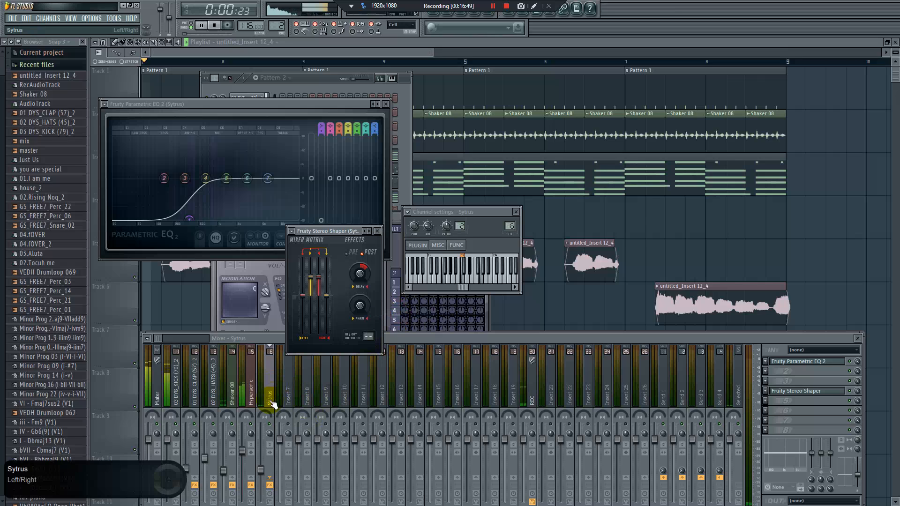
click(261, 466)
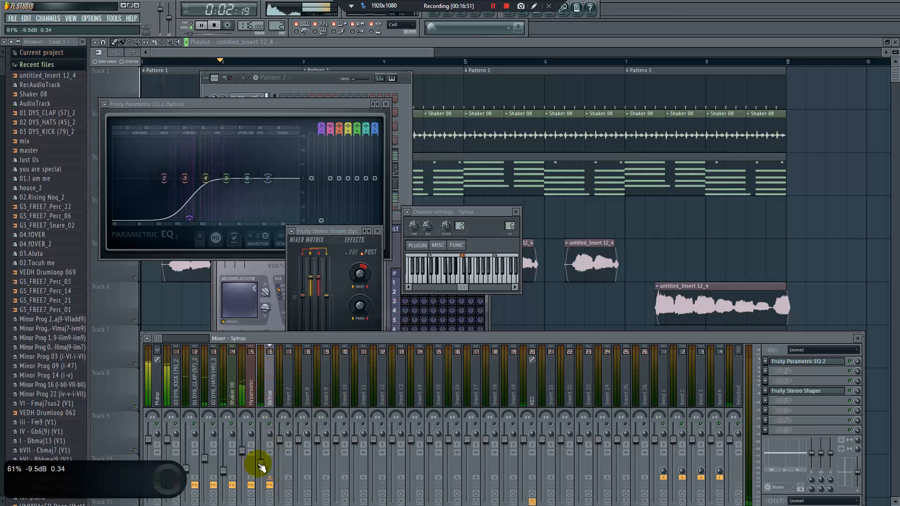
drag(260, 466, 260, 462)
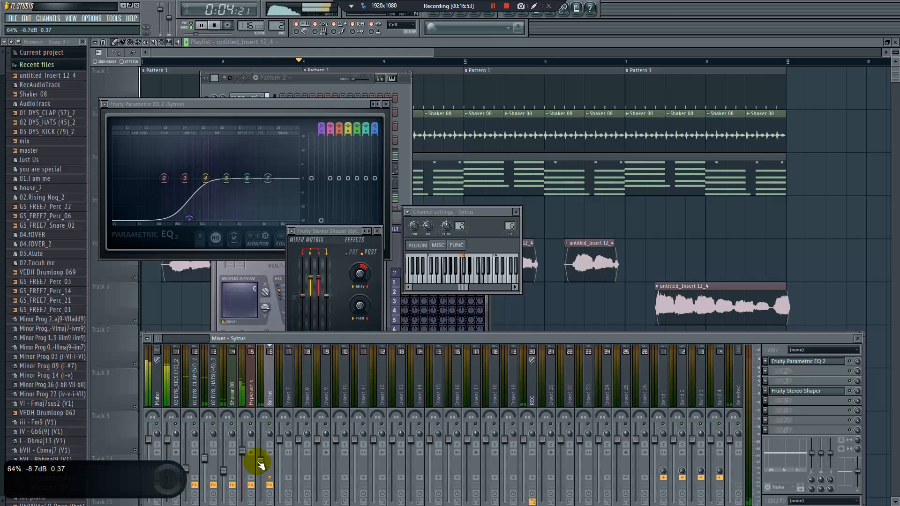
Stop playback and open the Purity channel from the channel rack
key(space)
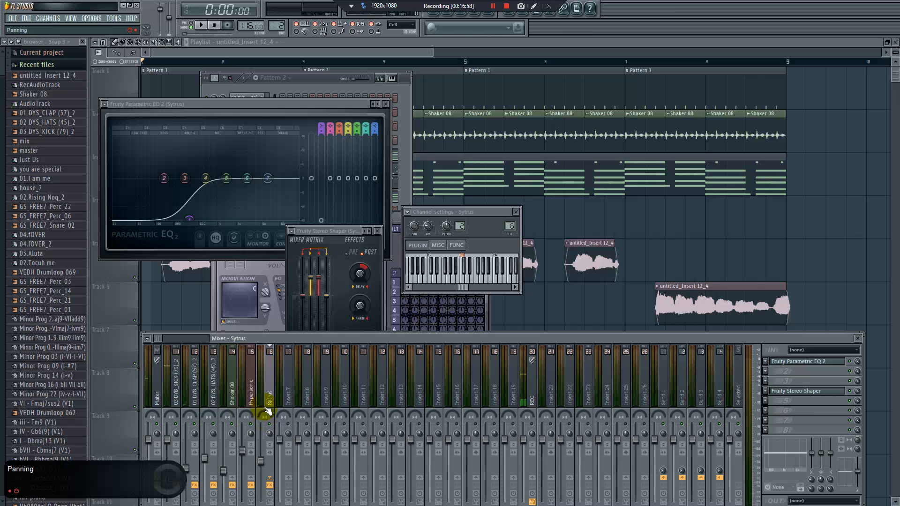
click(407, 191)
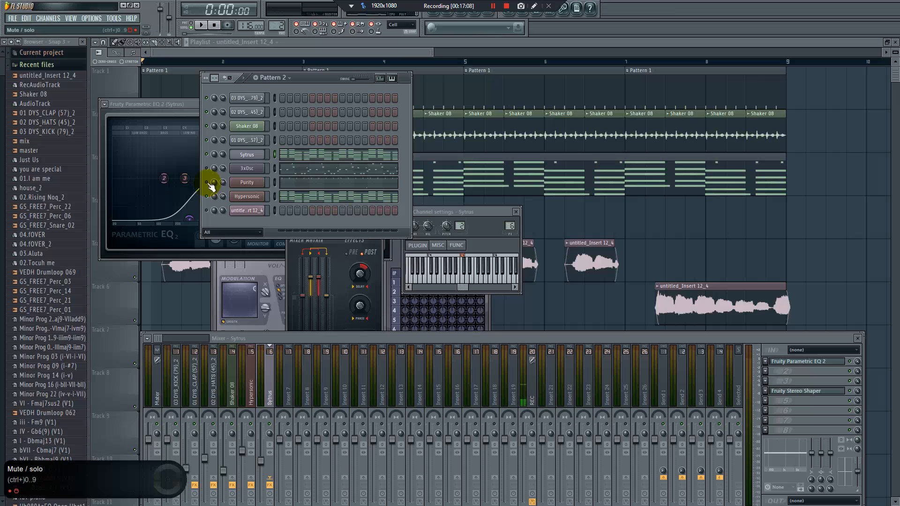
click(254, 183)
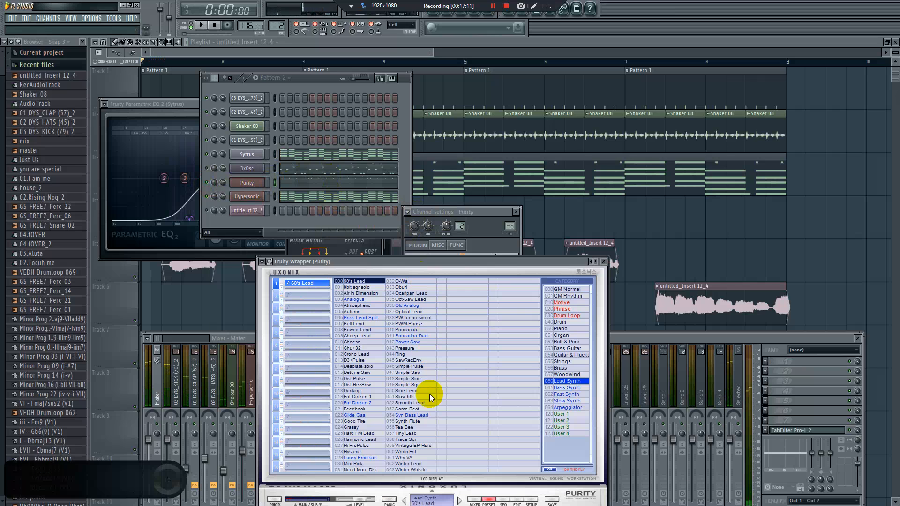
Switch to the Notepad outline and highlight the "bass" line and the "inst" section to review the mixing order
key(super)
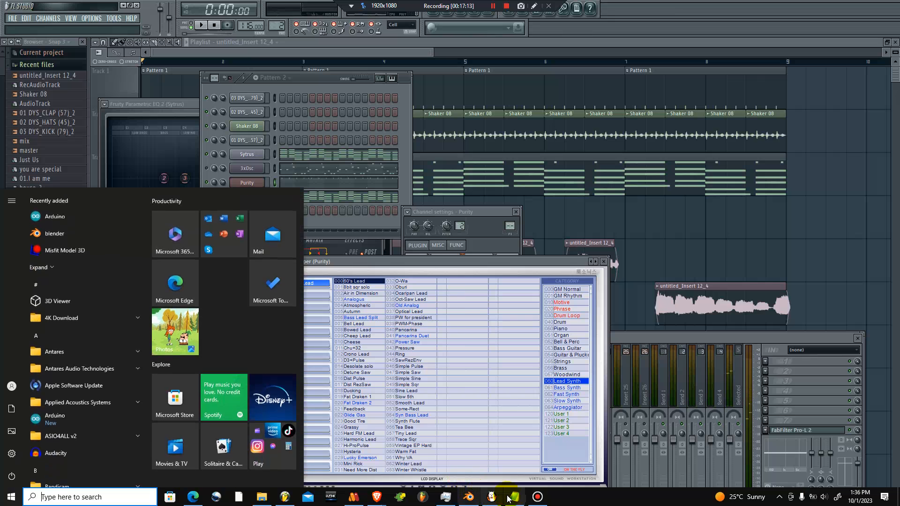
click(488, 500)
key(super)
click(312, 262)
mouse_move(311, 261)
mouse_down()
mouse_move(227, 207)
mouse_move(301, 271)
mouse_up()
click(298, 244)
drag(281, 314, 226, 314)
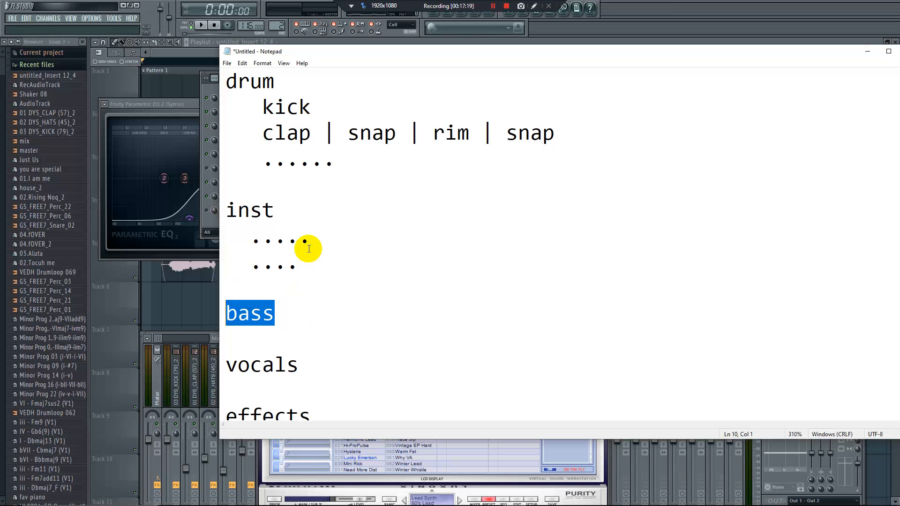
drag(304, 272, 212, 184)
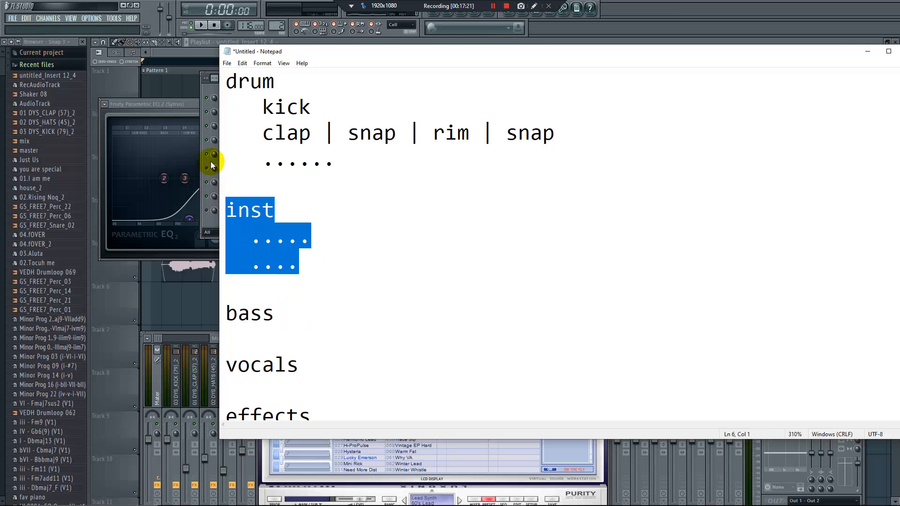
Return to FL Studio, bring up the Purity channel and assign it to free mixer track 7
click(210, 161)
click(246, 184)
click(248, 183)
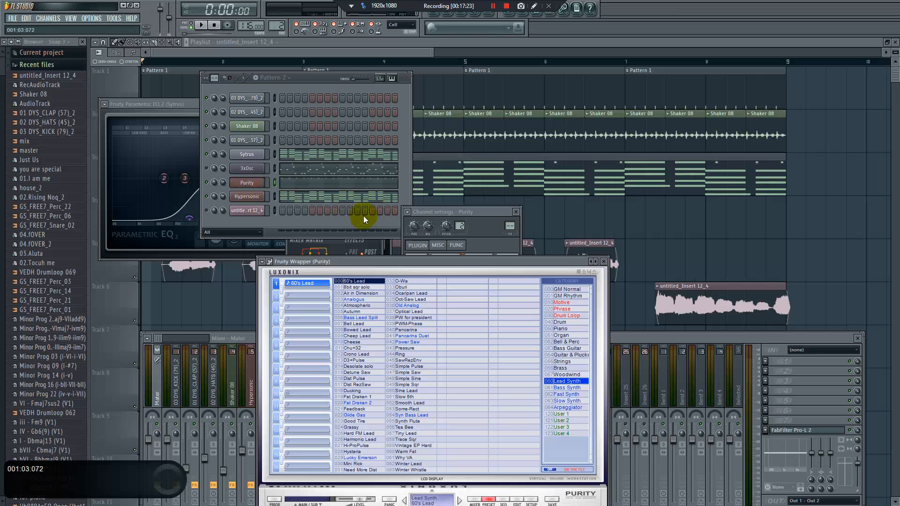
click(407, 213)
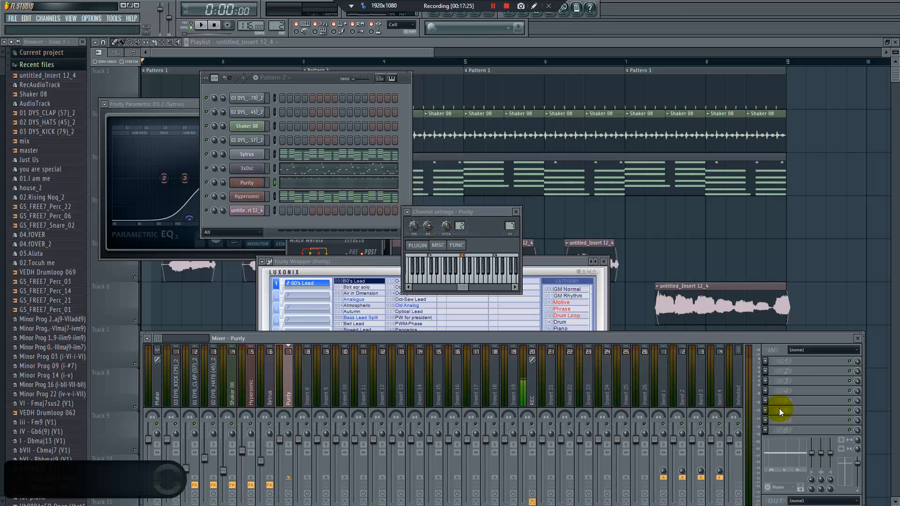
Insert Fruity Parametric EQ 2 in slot 1 of the Purity track and cut the lows with band 1 at about 205 Hz
click(766, 360)
click(797, 342)
drag(136, 179, 189, 219)
key(space)
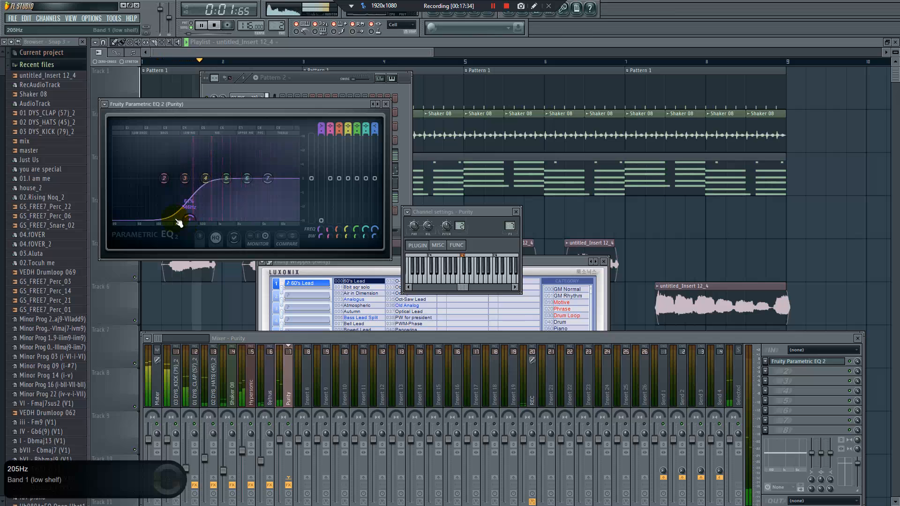
Stop playback, insert Fruity Reeverb 2 in slot 8 of the Purity track and choose its Cathedral preset
key(space)
click(827, 425)
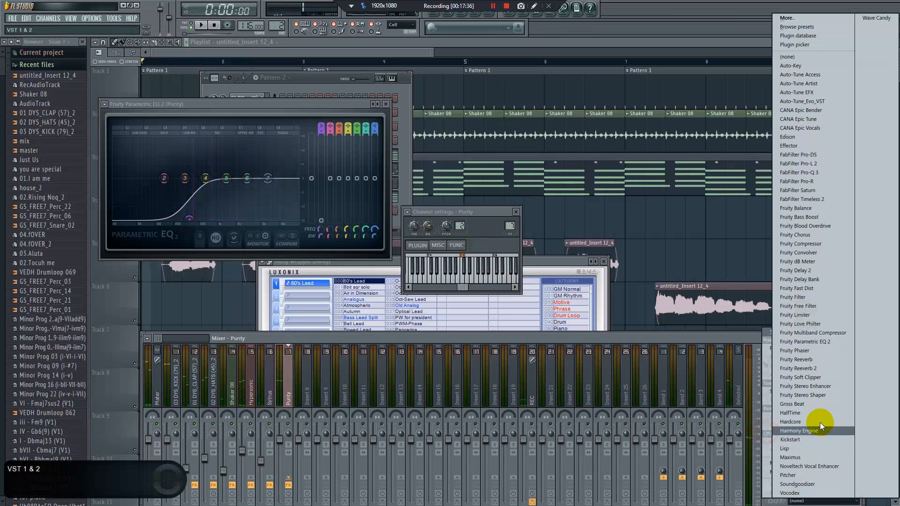
click(811, 369)
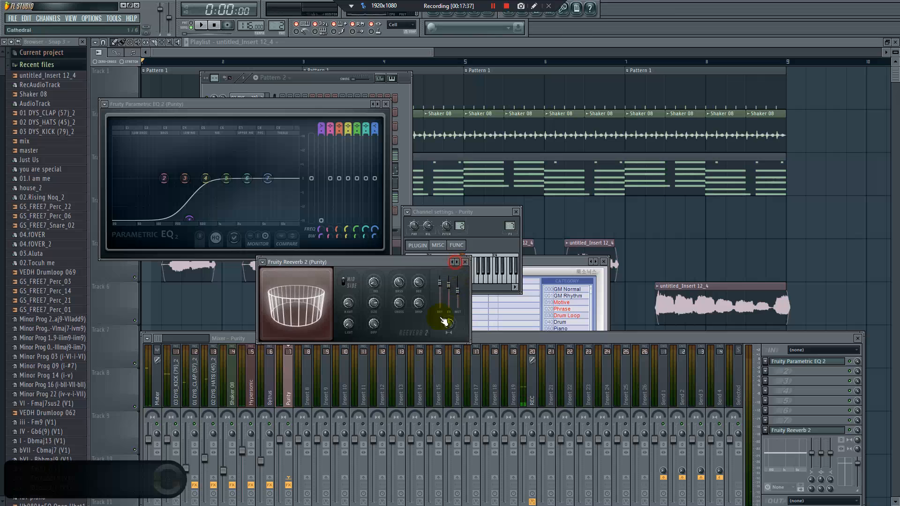
Lower the Purity track's fader to about the same height as the Sytrus fader during playback
key(space)
mouse_move(280, 441)
mouse_down()
mouse_move(285, 457)
mouse_move(279, 451)
mouse_up()
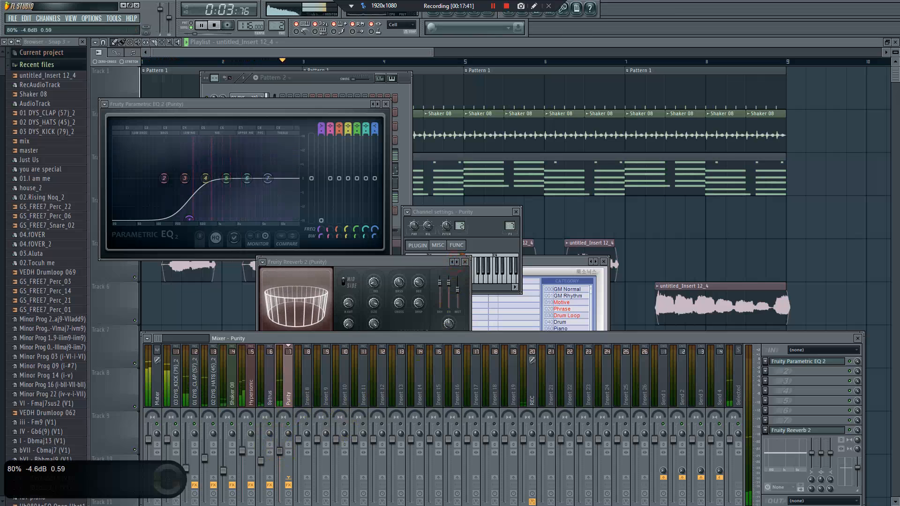
click(280, 451)
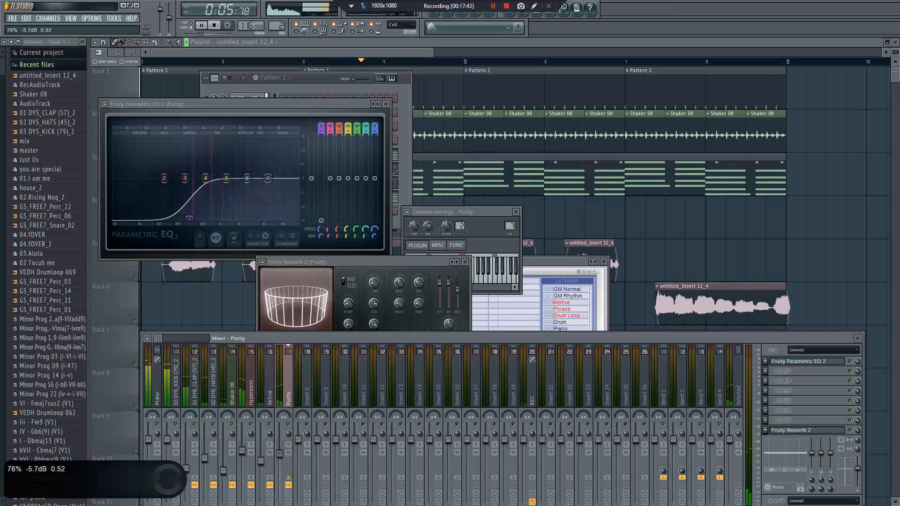
drag(280, 459, 279, 460)
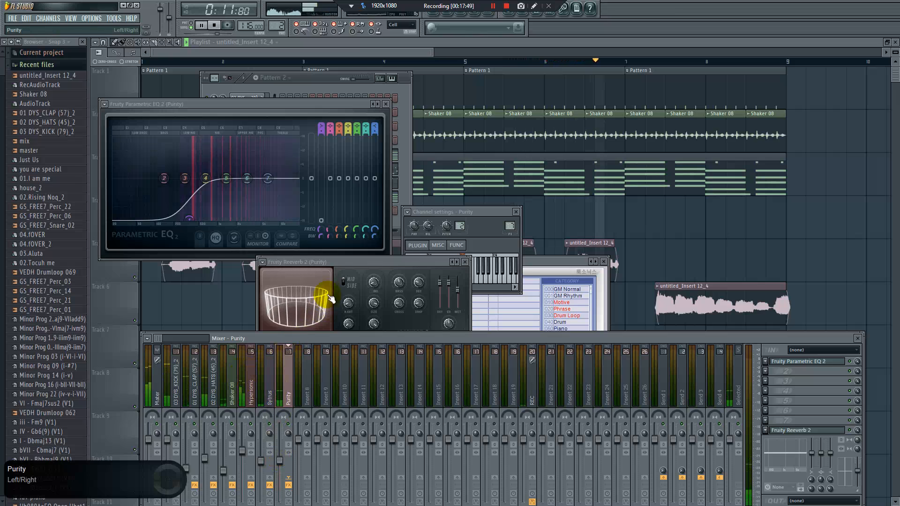
Stop playback, open the 3xOsc channel from the channel rack and assign it to free mixer track 8
click(407, 199)
key(space)
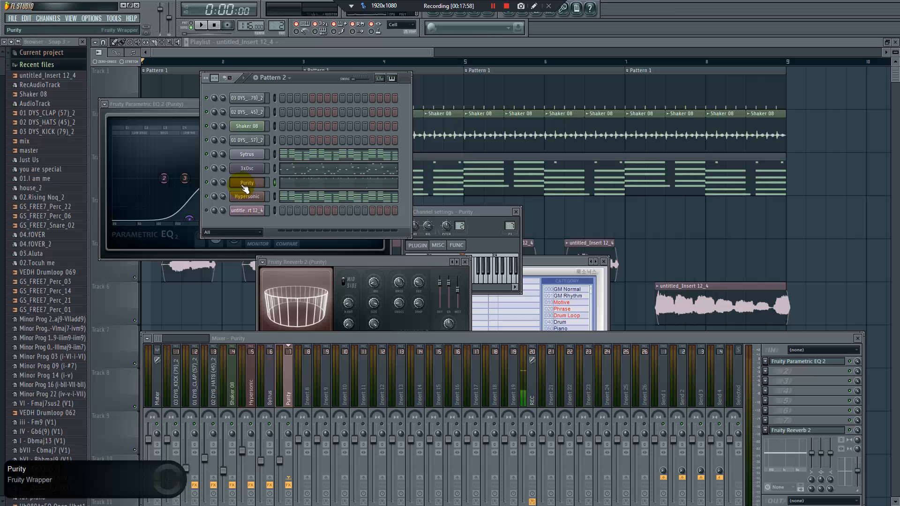
click(245, 170)
click(408, 214)
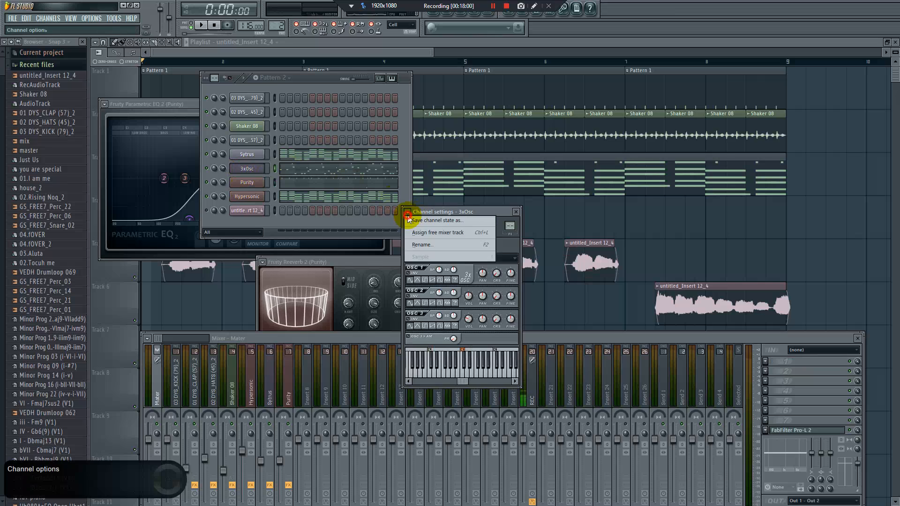
click(423, 227)
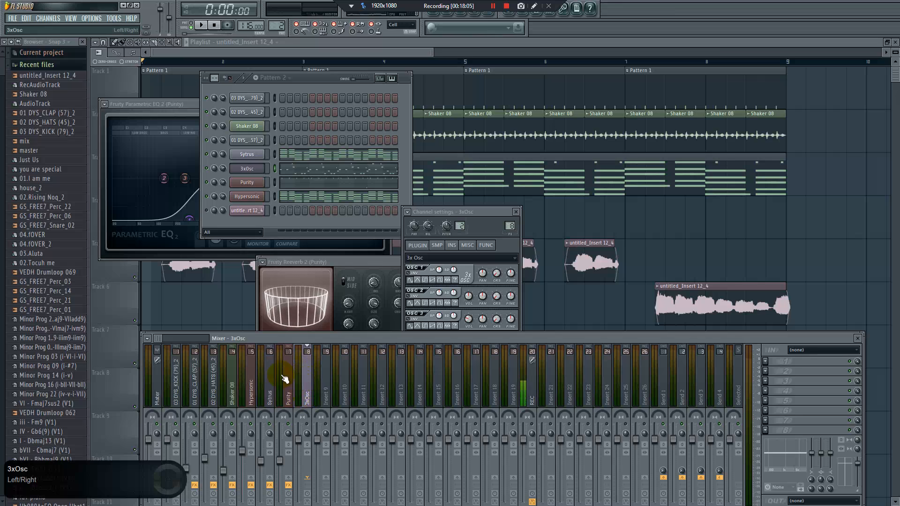
Move the mixer window higher and insert Soundgoodizer in slot 1 of the 3xOsc track
drag(258, 338, 242, 281)
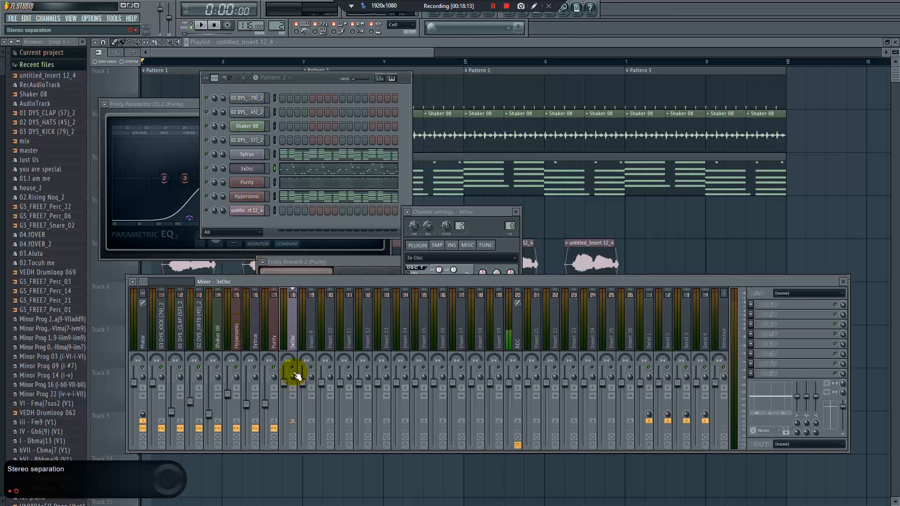
click(322, 382)
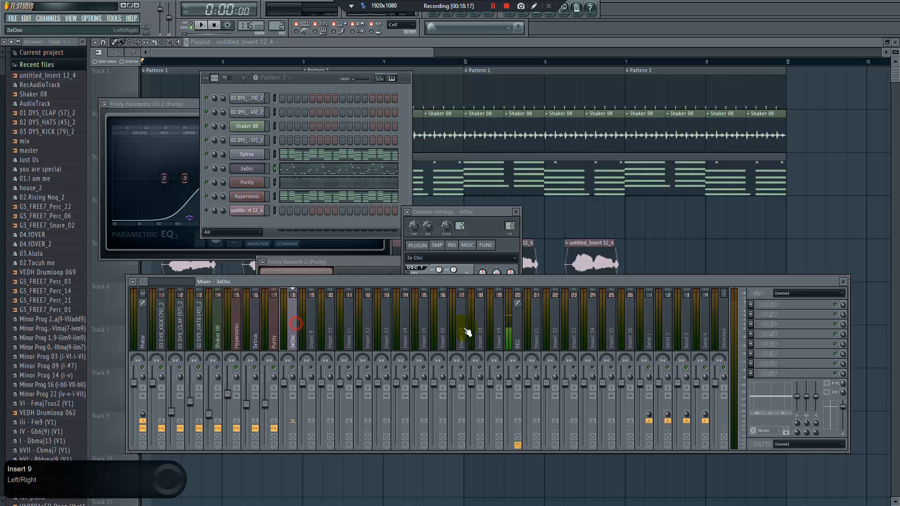
click(756, 309)
mouse_move(769, 316)
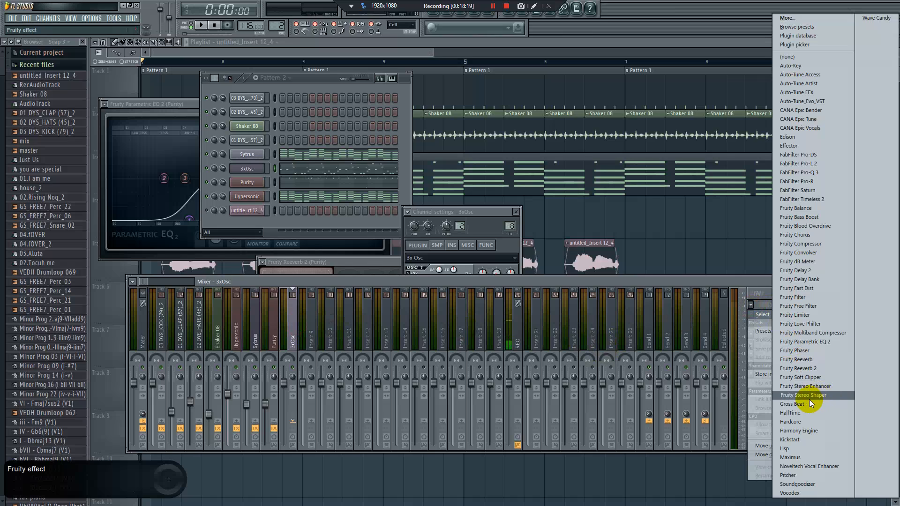
click(810, 484)
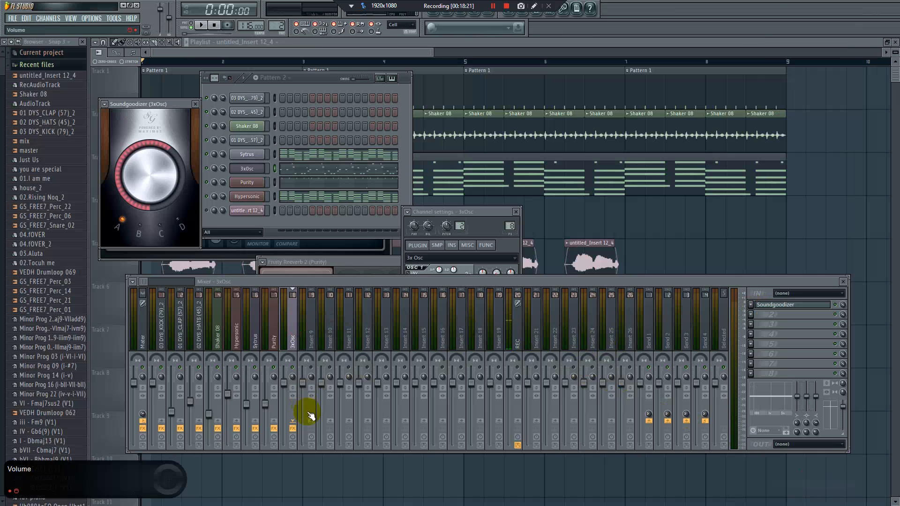
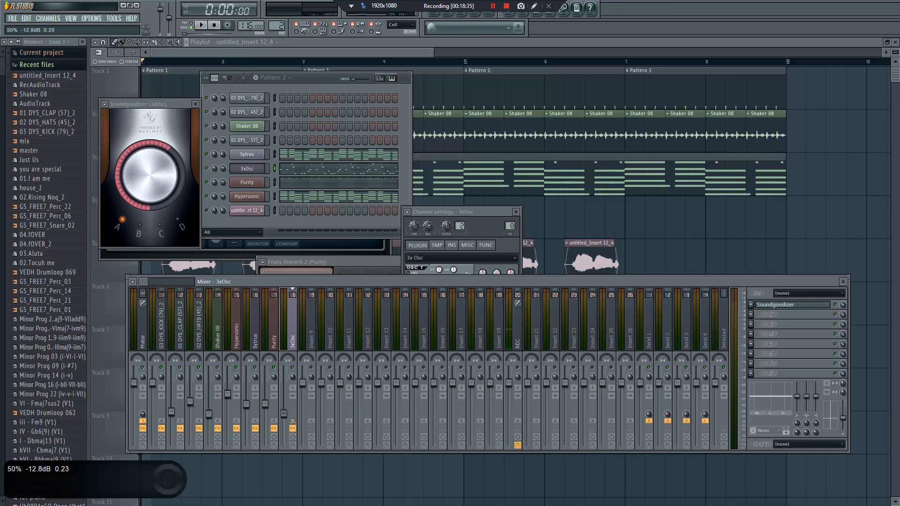
Audition the song in short playbacks and fine-tune the 3xOsc track's fader to about 50% (-12.7 dB)
key(space)
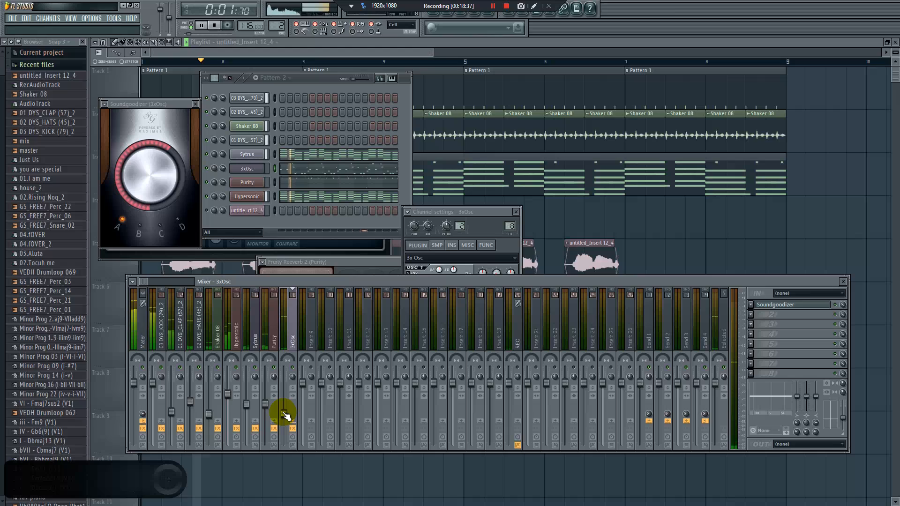
key(space)
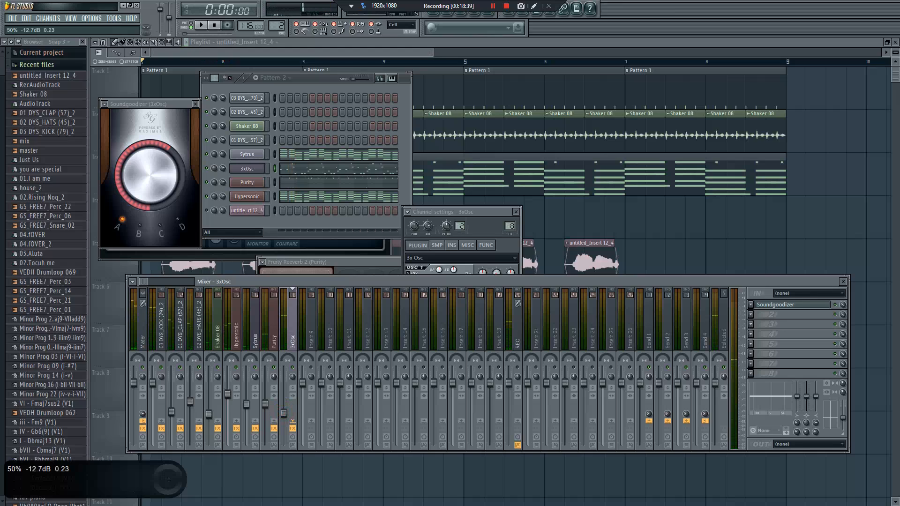
key(space)
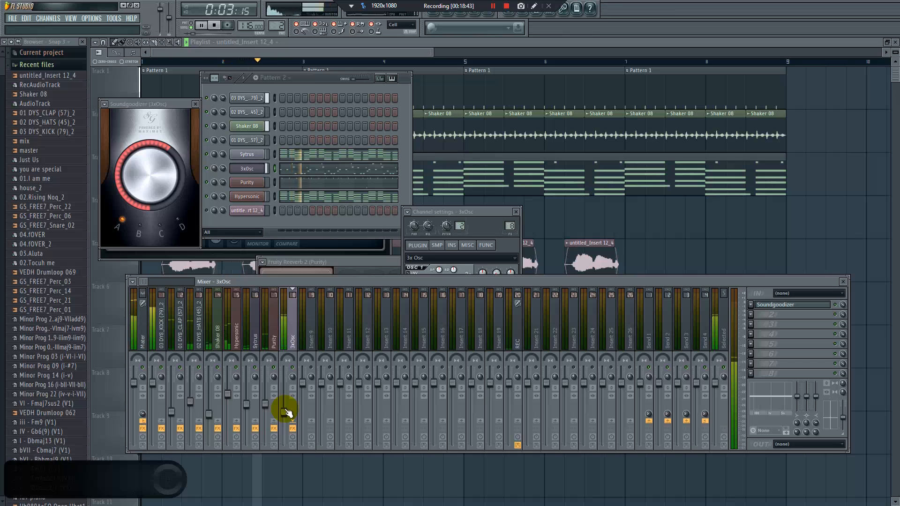
key(space)
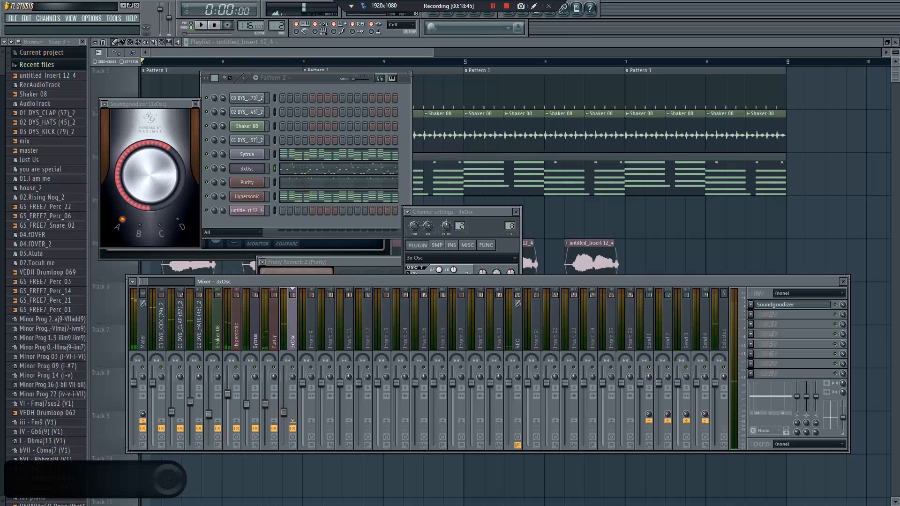
key(space)
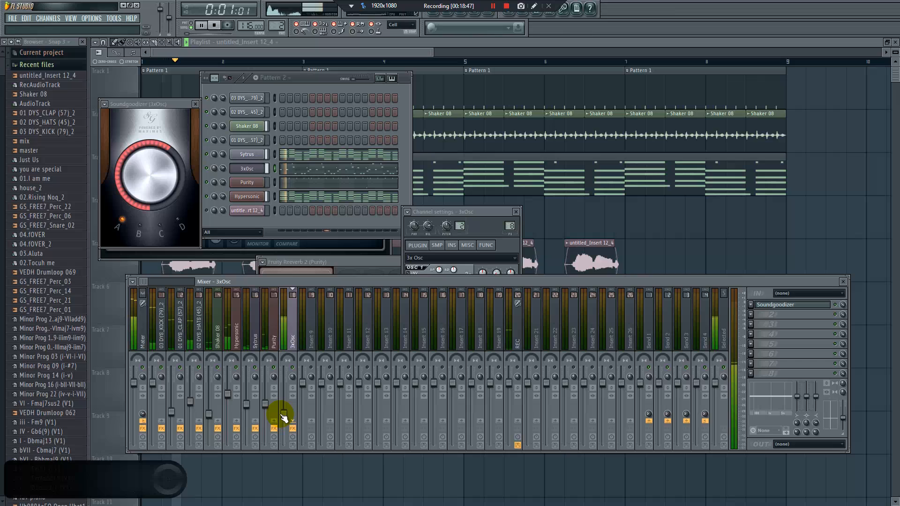
key(space)
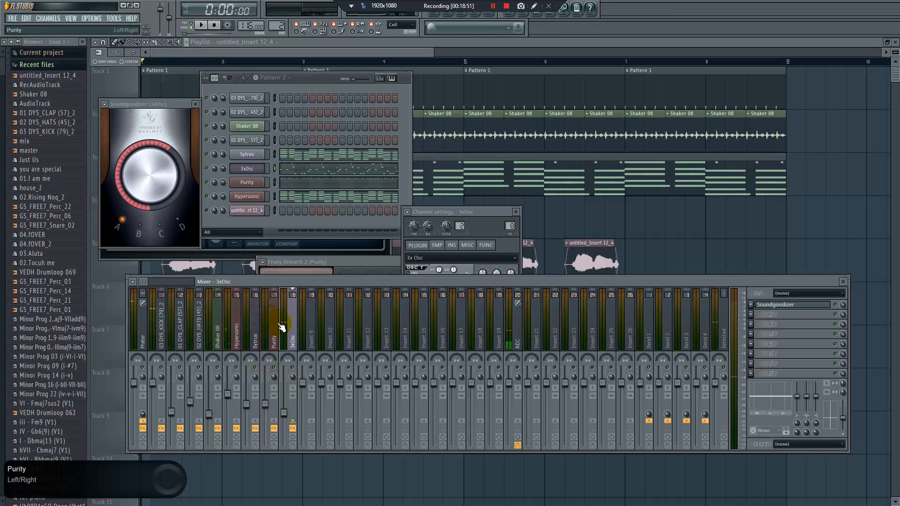
key(space)
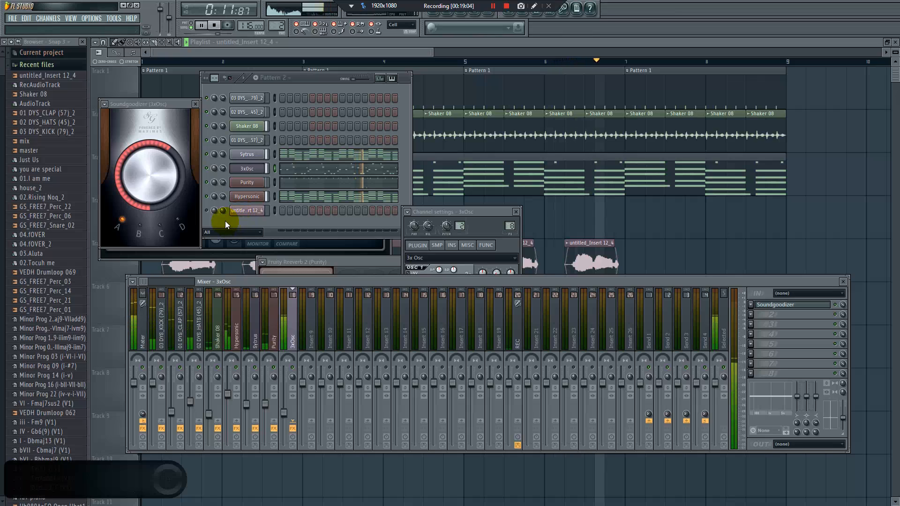
key(space)
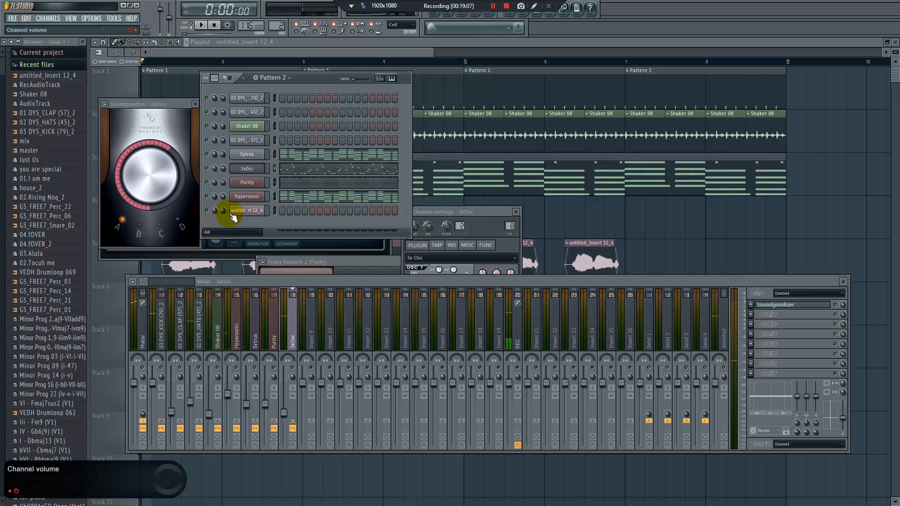
Open the channel settings of the untitled_Insert 12_4 vocal sample from the channel rack
click(233, 215)
click(244, 212)
click(263, 214)
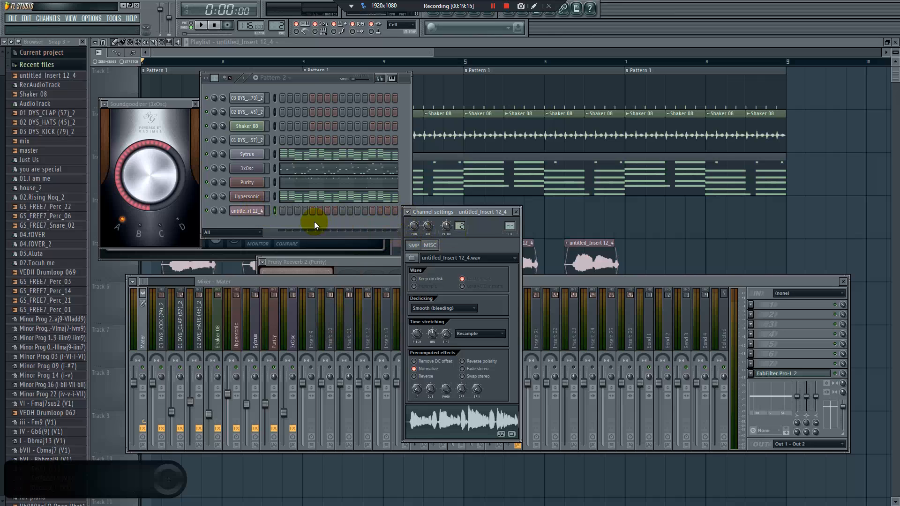
Switch to the Notepad mixing-order list, highlight the bass and vocals entries, and return to FL Studio
key(super)
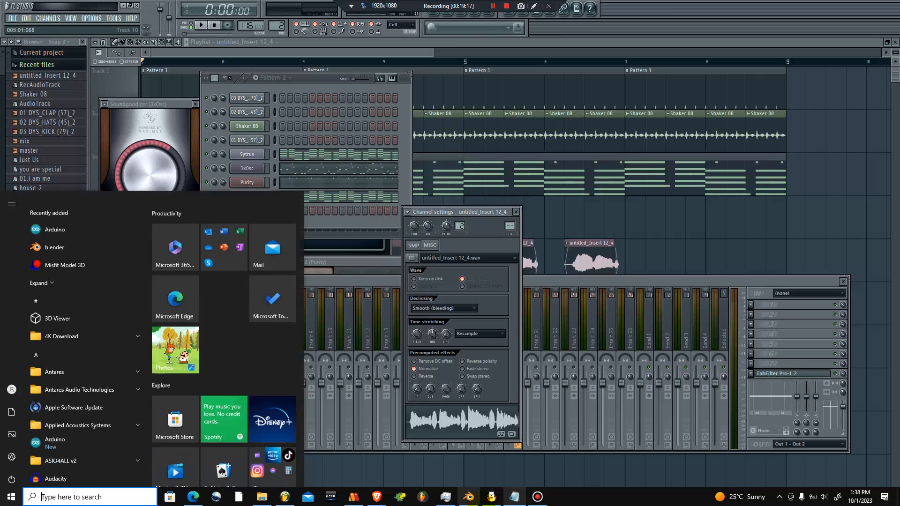
click(514, 498)
drag(286, 315, 226, 314)
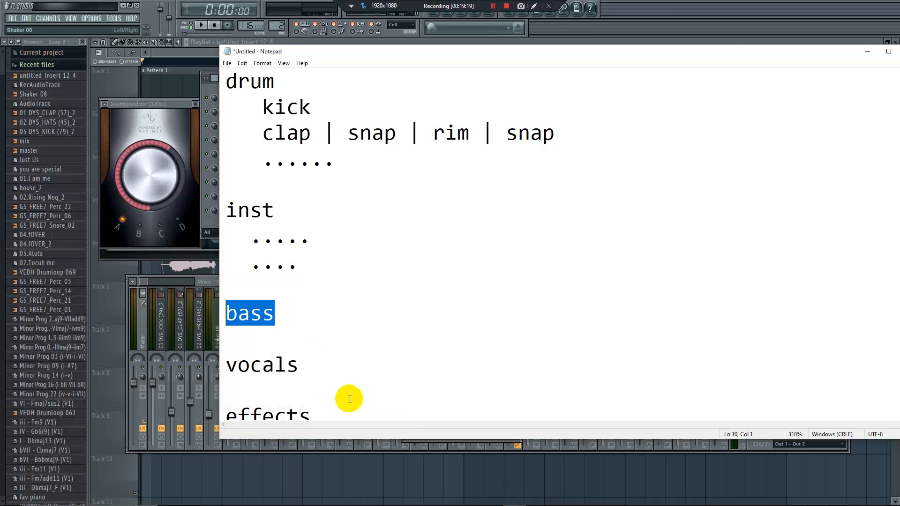
drag(329, 377, 270, 370)
click(213, 233)
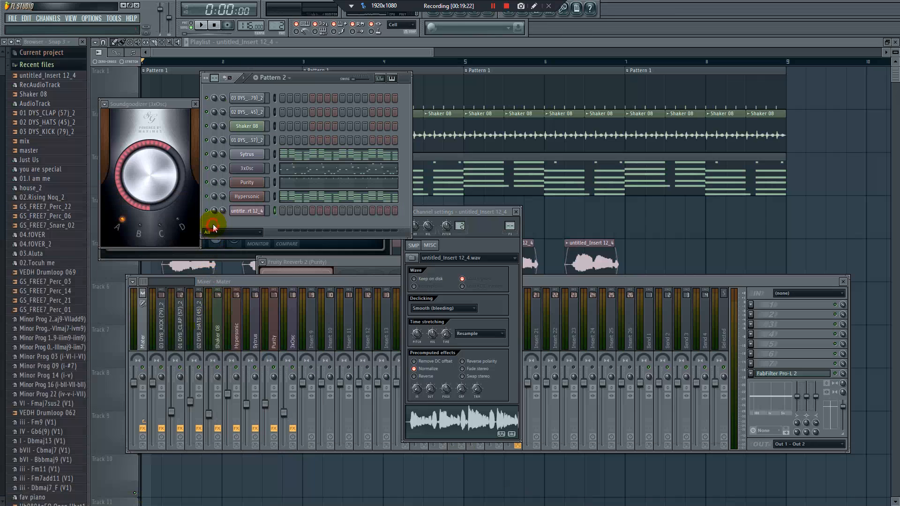
Assign the untitled_Insert 12_4 channel to free mixer track 9 and start playback
click(407, 212)
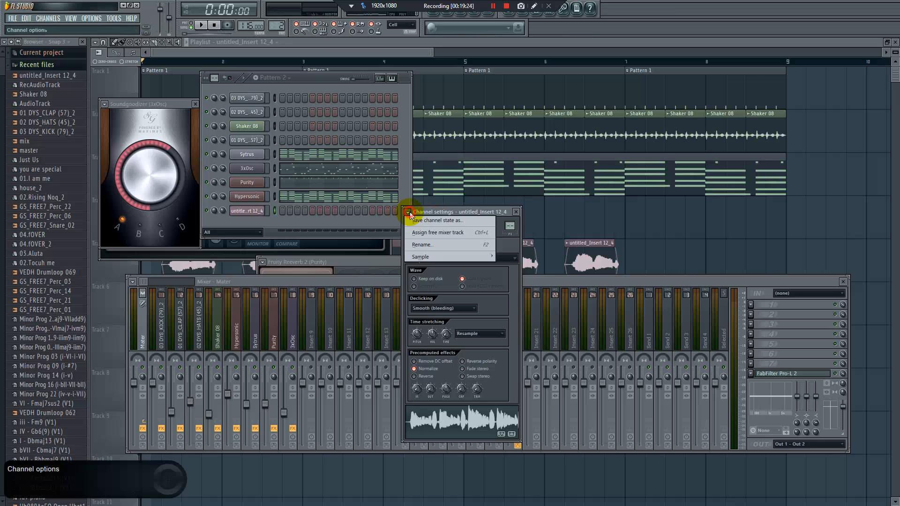
click(423, 233)
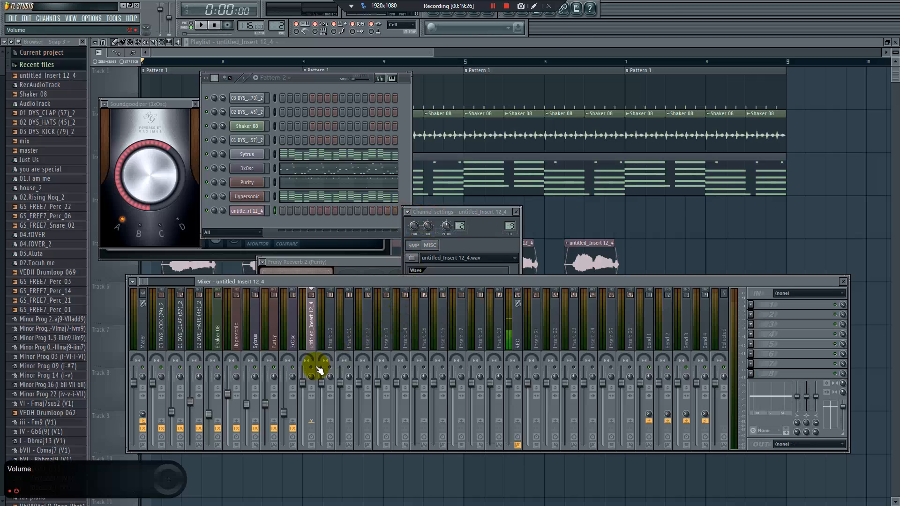
key(space)
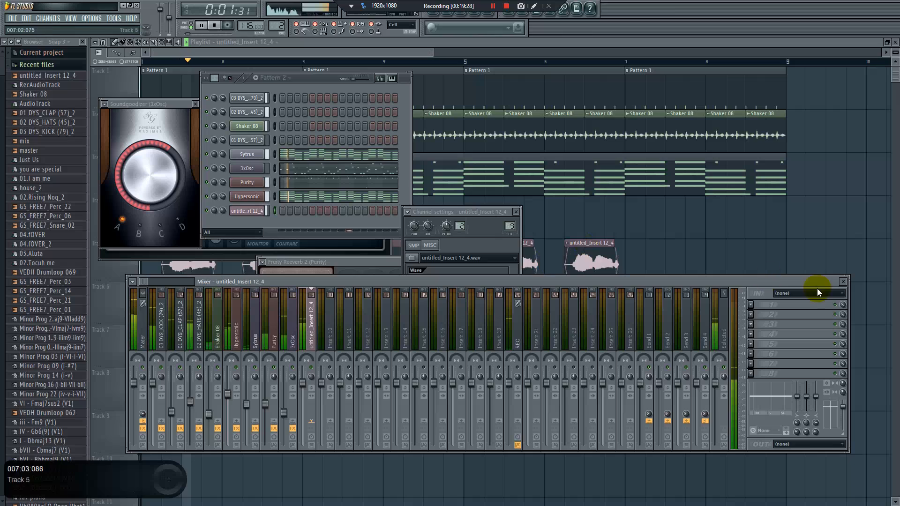
Stop playback and insert Fruity Parametric EQ 2 in slot 1 of the untitled_Insert 12_4 track
key(space)
click(752, 305)
click(814, 342)
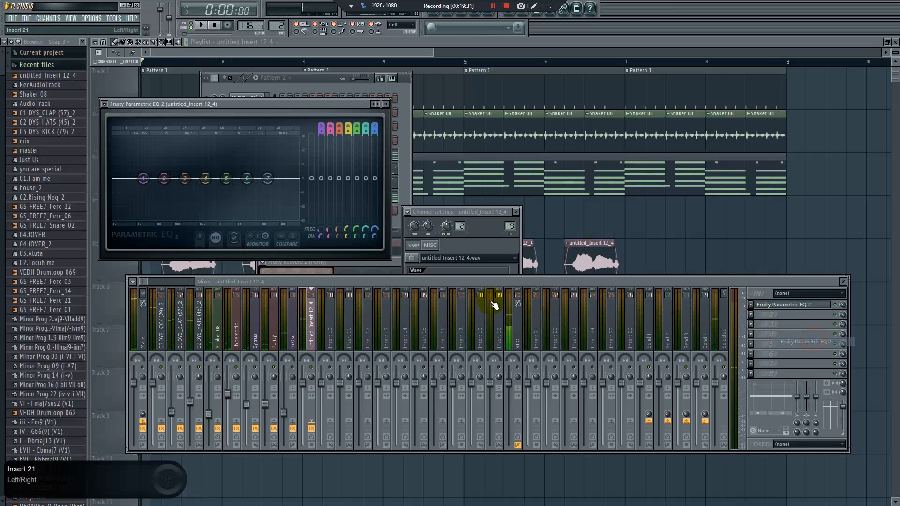
Replace the vocal track's slot 1 effect with Fruity Delay 2 and audition it in a short playback
click(751, 306)
mouse_move(769, 313)
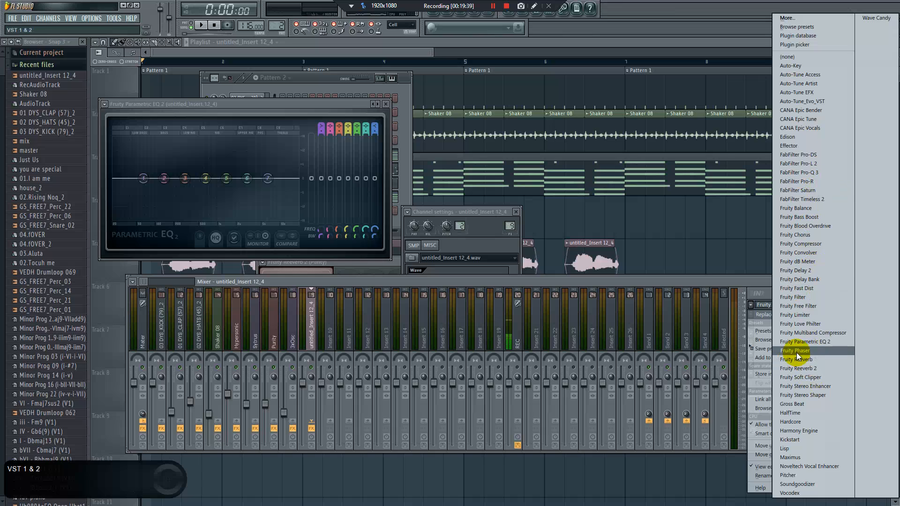
click(809, 271)
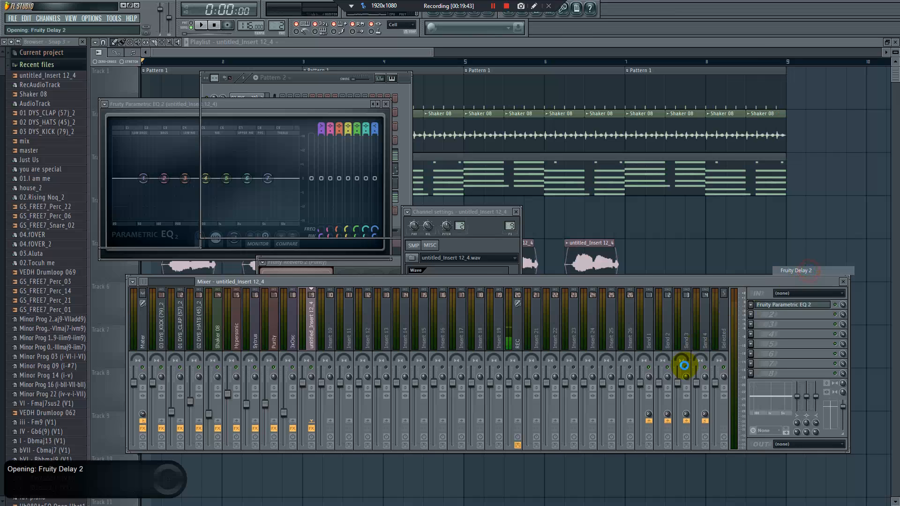
key(space)
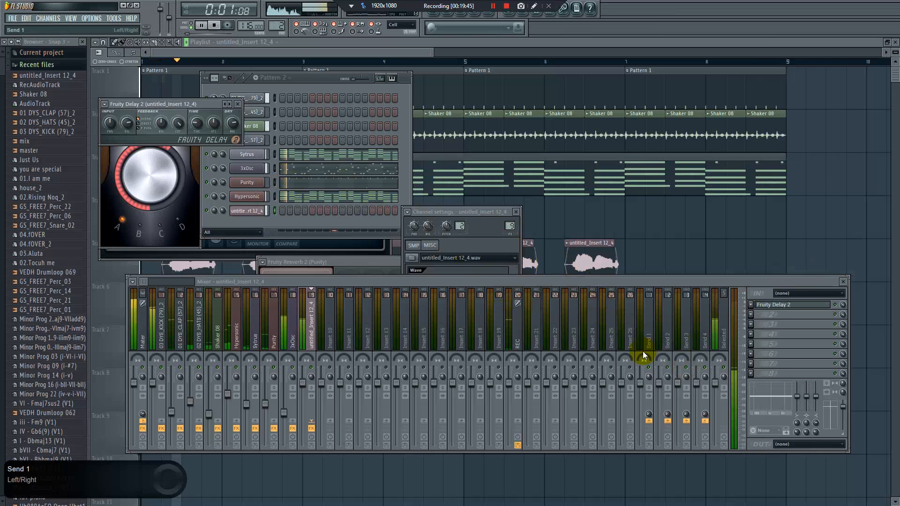
key(space)
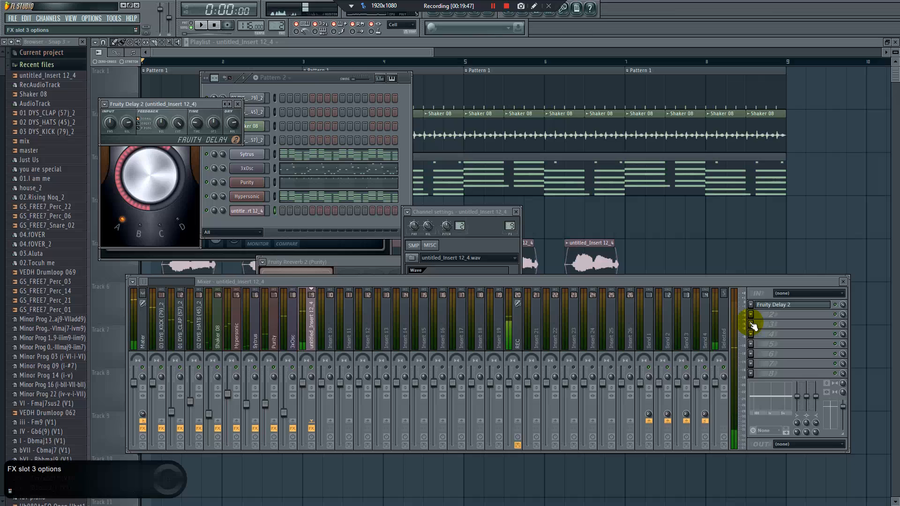
Insert Fruity Reeverb 2 in slot 3 of the vocal track and switch it to a different preset
click(753, 325)
mouse_move(764, 333)
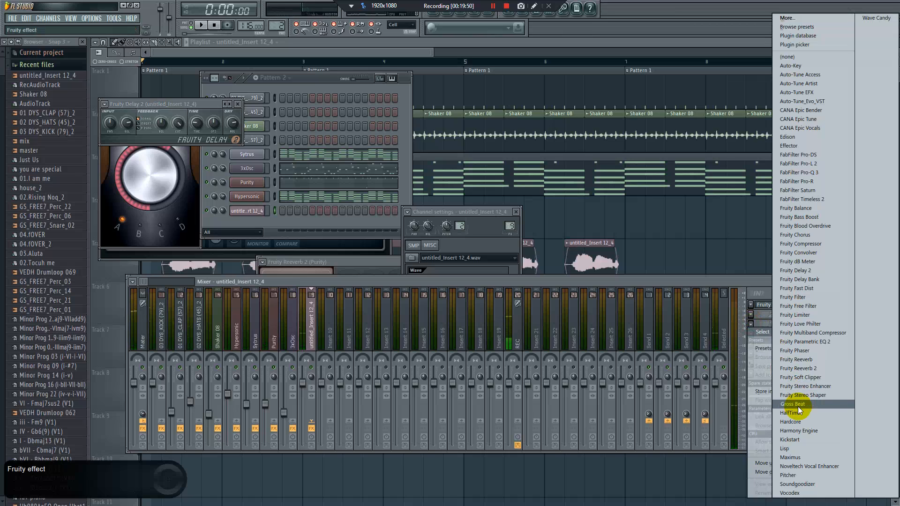
click(797, 369)
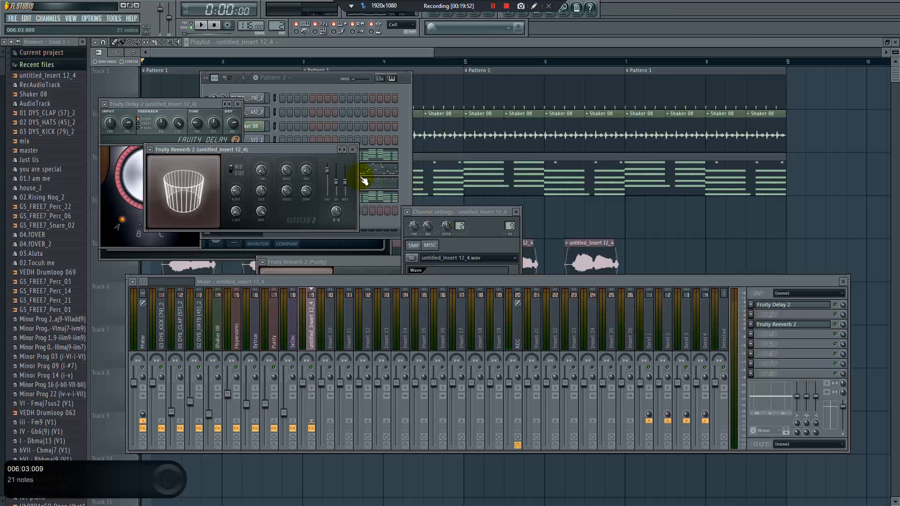
click(345, 150)
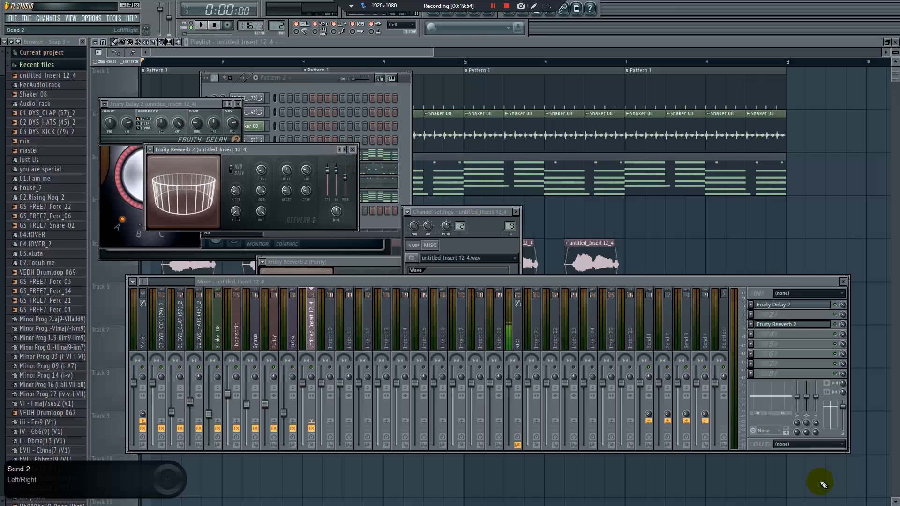
Insert Gross Beat in slot 6 of the vocal track and choose its Sidechain volume preset
click(754, 355)
click(791, 404)
click(239, 411)
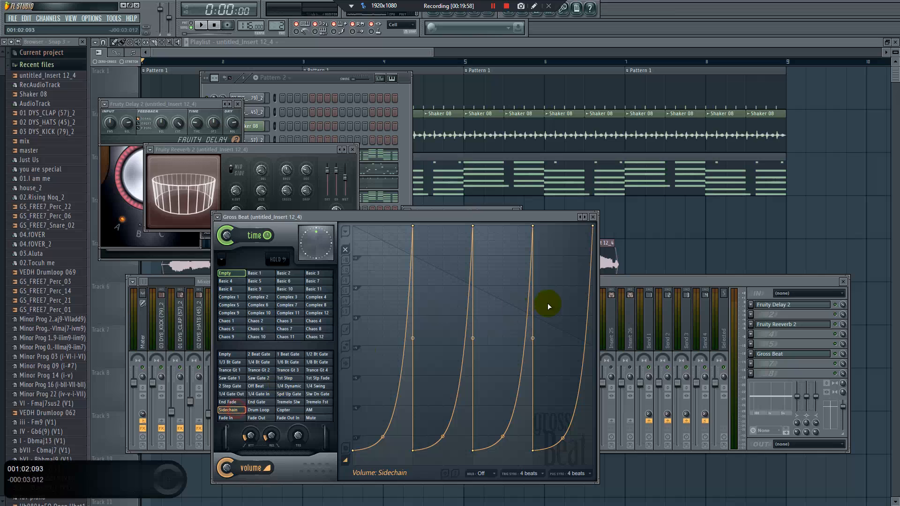
Close the Gross Beat window and lower the vocal track's fader slightly below the Hypersonic fader during playback
click(593, 217)
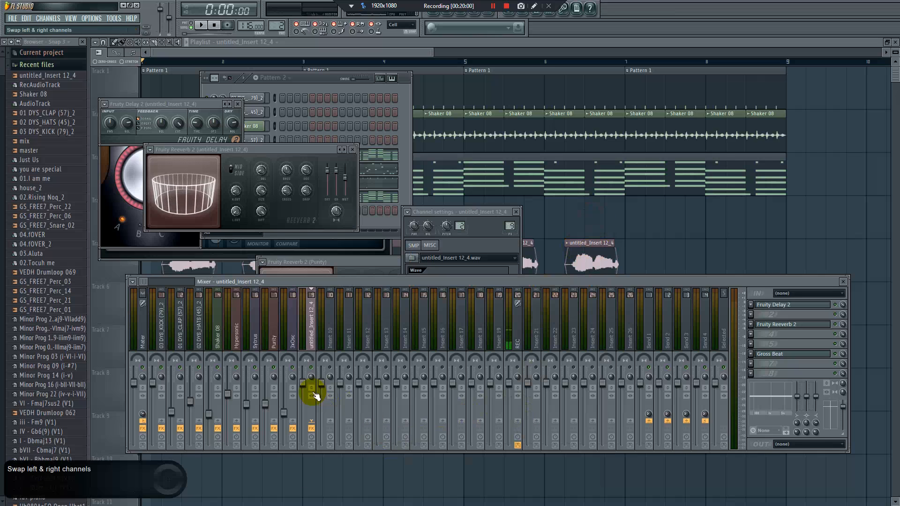
key(space)
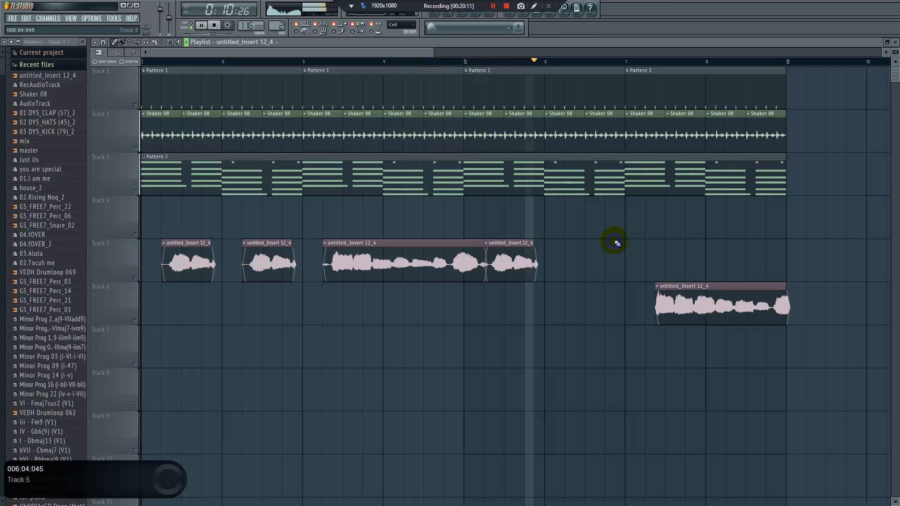
Bring the playlist forward and shorten the ends of the long vocal clip on Track 5 and the one on Track 6
click(566, 265)
drag(481, 269, 444, 260)
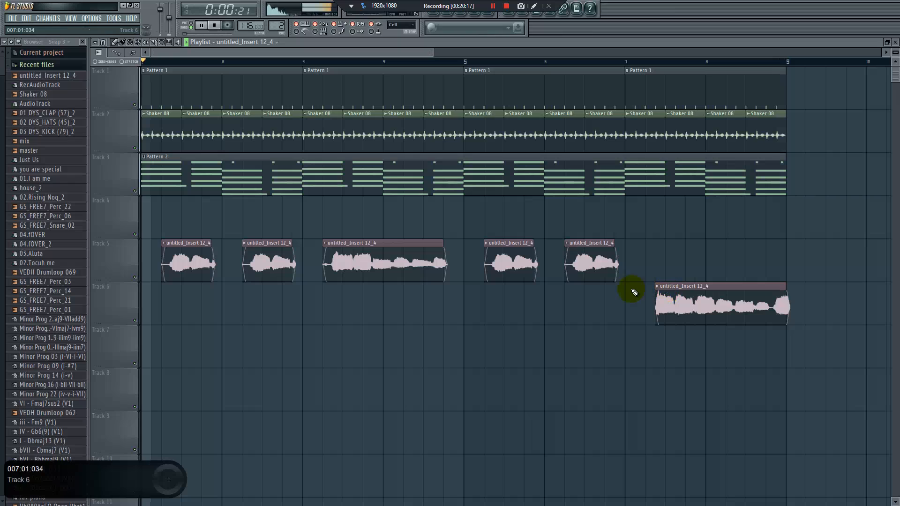
drag(776, 313, 768, 310)
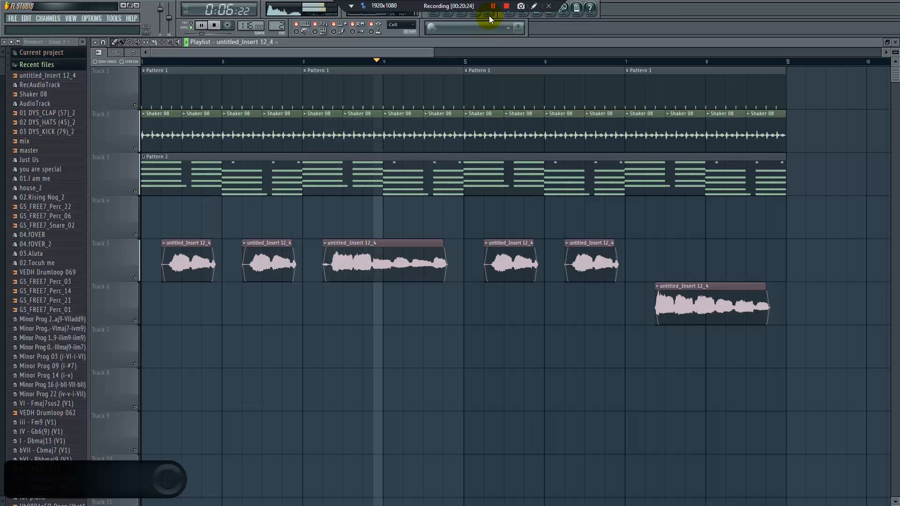
Open the vocal clip's channel settings, set its time stretching mode to Auto and stop playback
click(399, 263)
double_click(398, 263)
key(space)
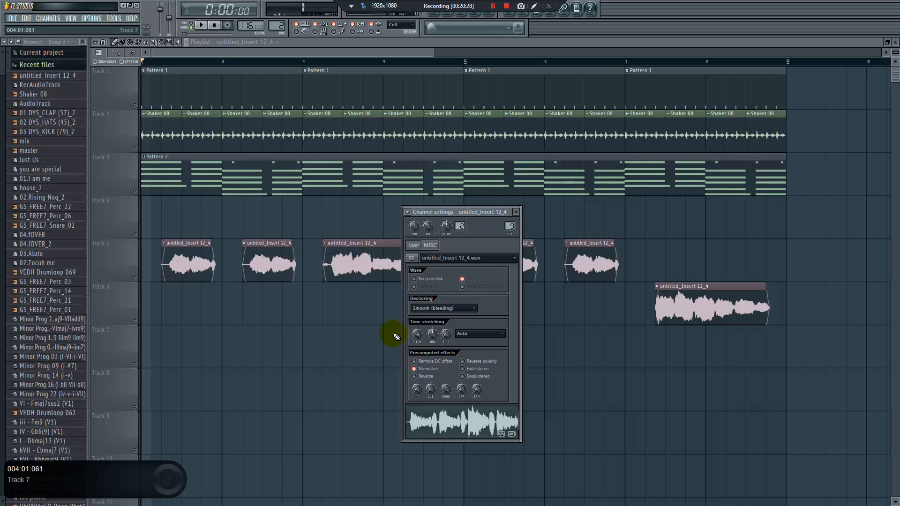
Listen to the song with the mixer reopened, nudge the vocal track's fader slightly lower and stop playback
click(490, 16)
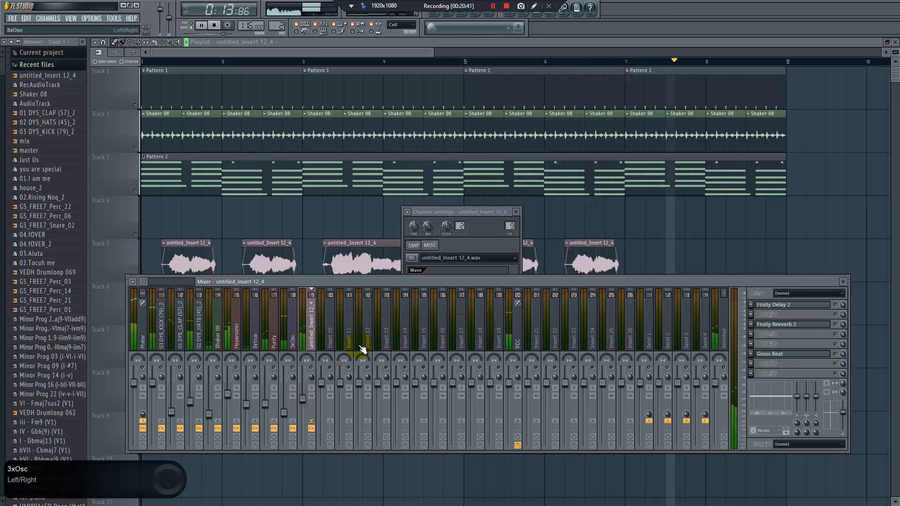
right_click(691, 256)
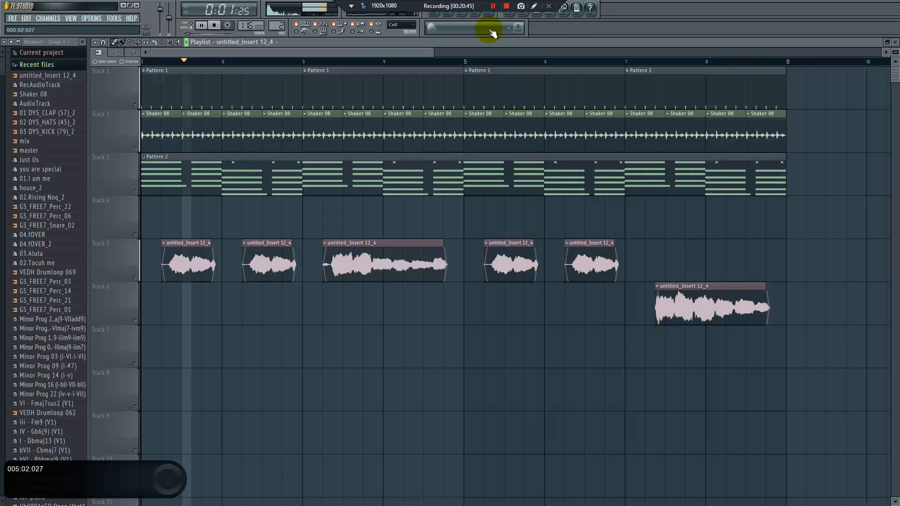
click(483, 11)
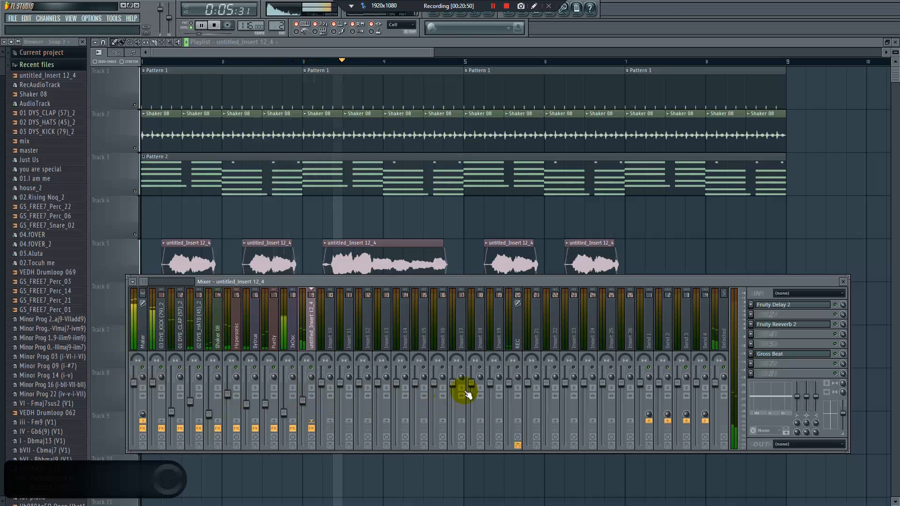
key(space)
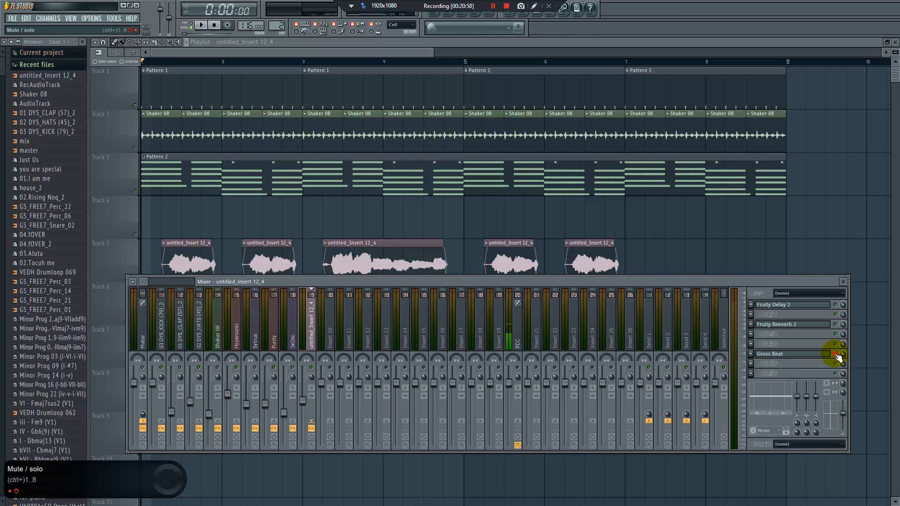
Insert FabFilter Pro-DS in slot 4 of the untitled_Insert 12_4 vocal track
click(753, 335)
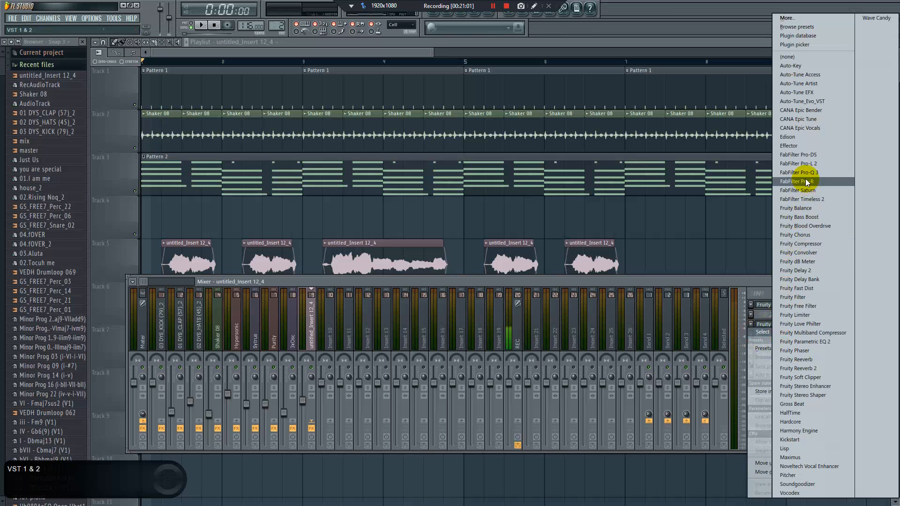
click(810, 156)
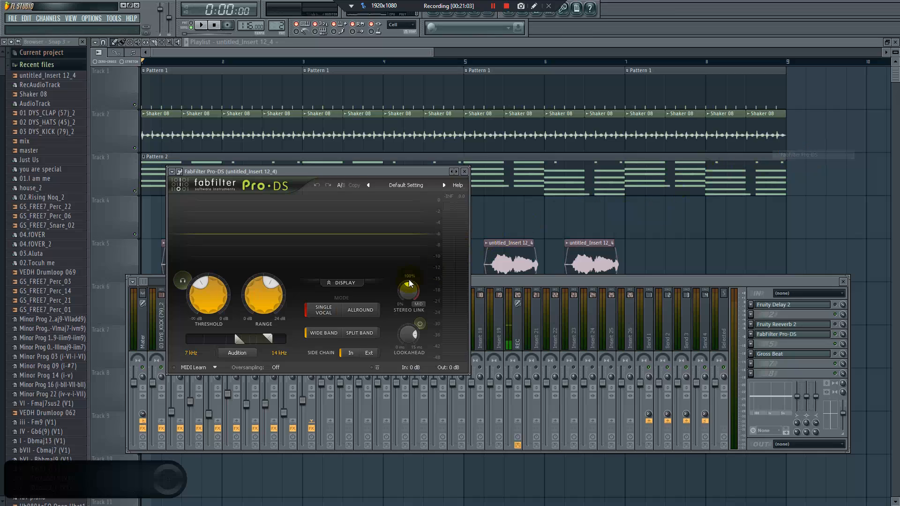
Reposition the FabFilter Pro-DS window above the mixer and listen to the start of the song
drag(326, 175, 346, 192)
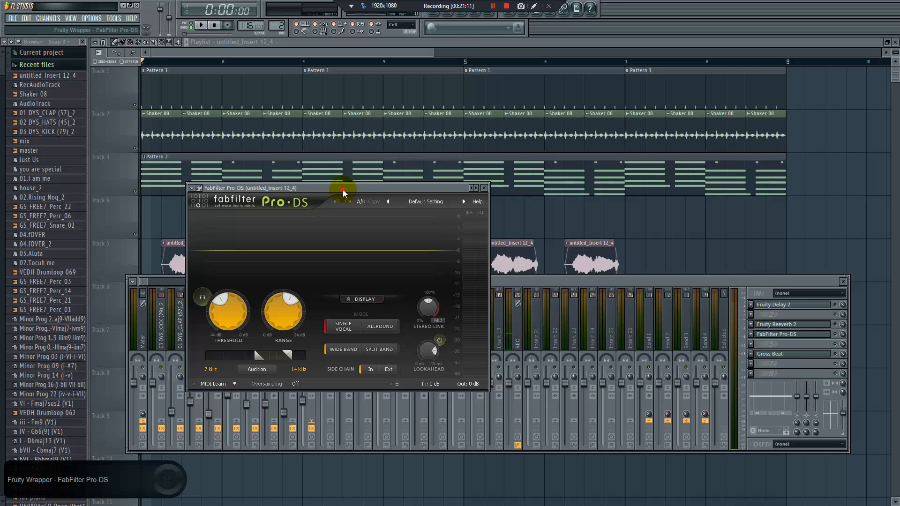
drag(344, 189, 359, 191)
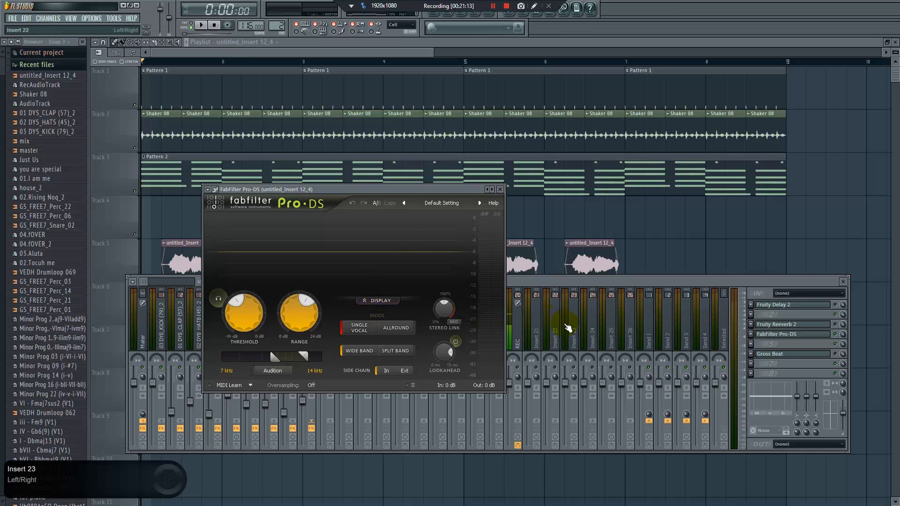
key(space)
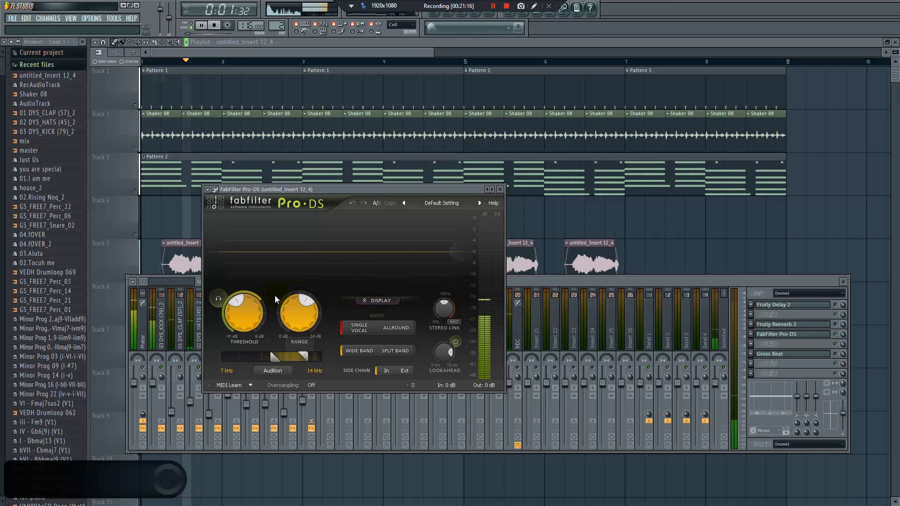
key(space)
Open the vocal clip's channel settings and reset its time stretching pitch
double_click(583, 258)
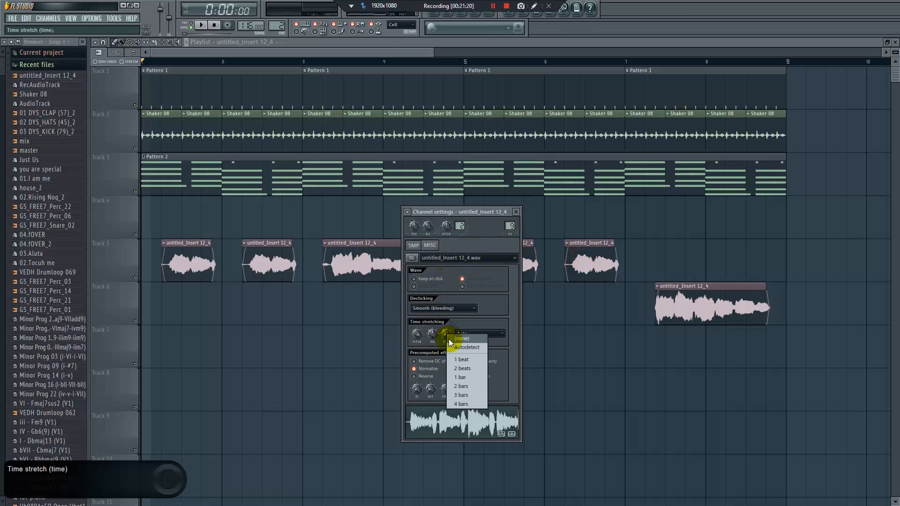
right_click(418, 335)
click(427, 333)
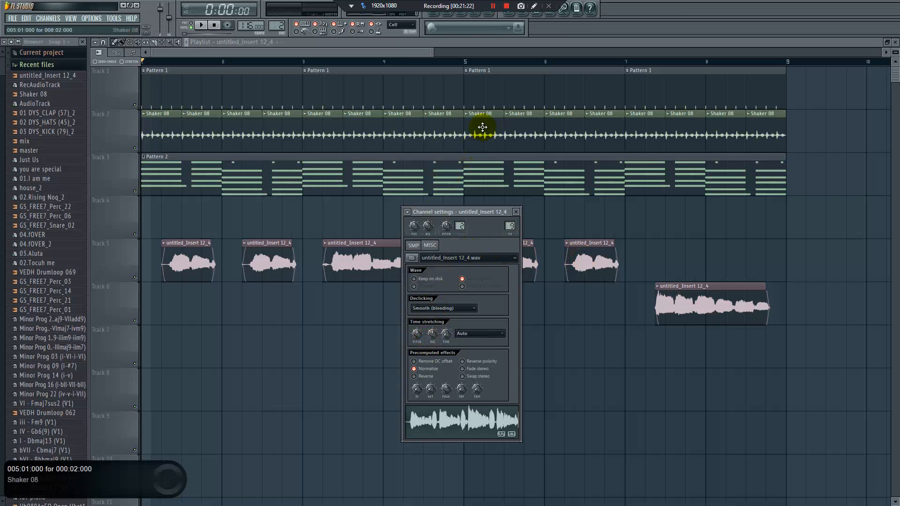
Reopen the mixer and the vocal track's FabFilter Pro-DS, and listen to the vocal through it
click(491, 14)
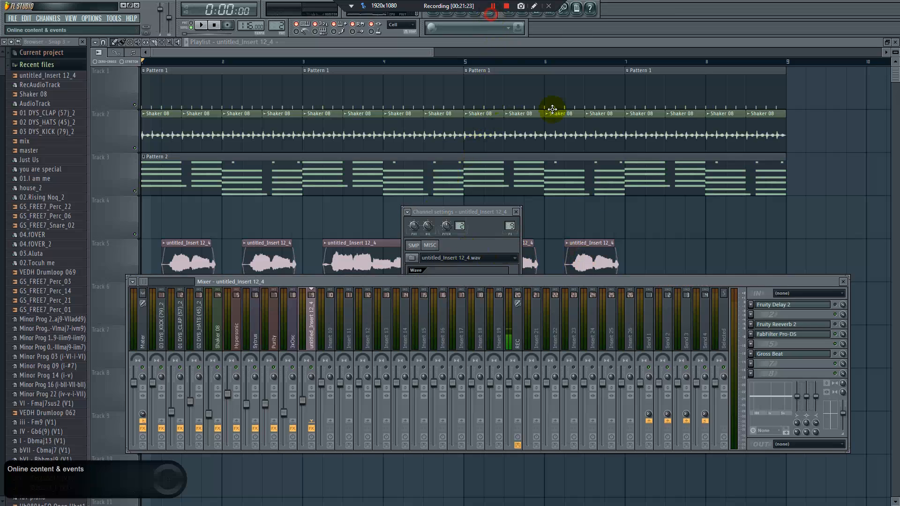
click(783, 335)
key(space)
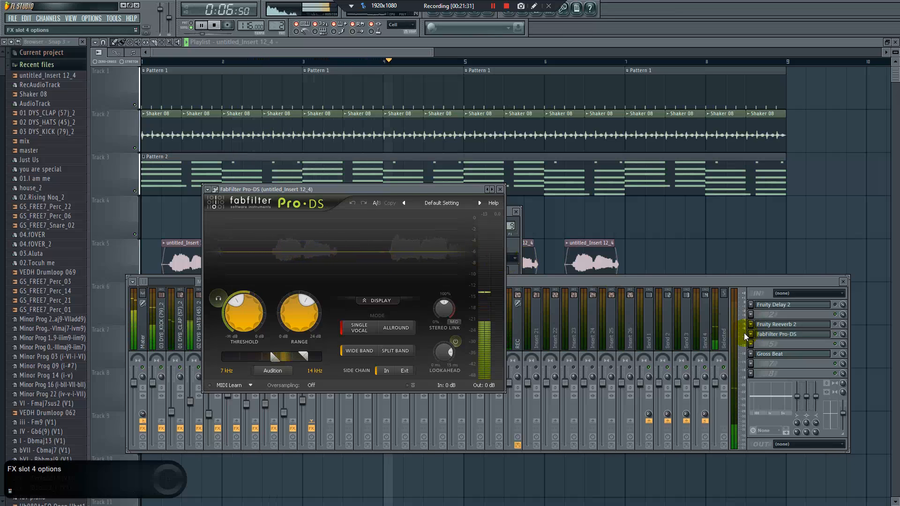
key(space)
Insert Fruity Parametric EQ 2 in slot 2 of the vocal track and strongly boost bands 6 and 7
click(791, 333)
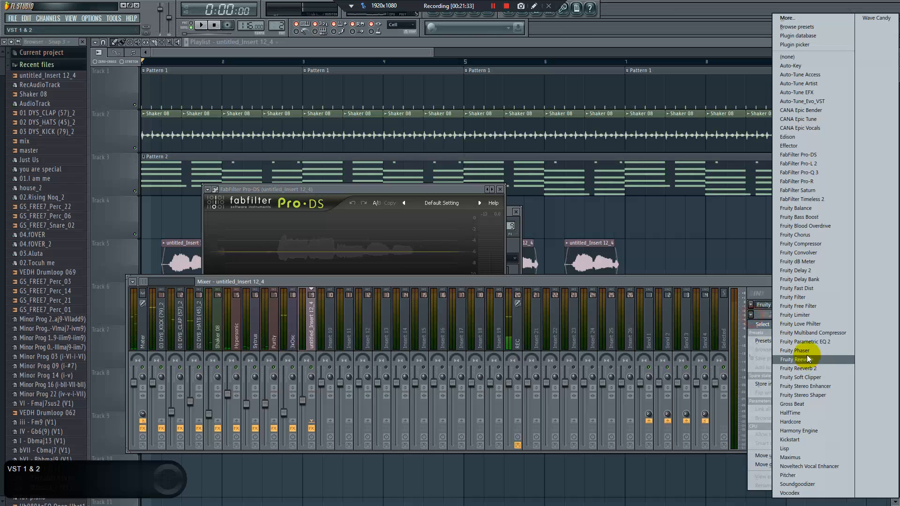
click(794, 343)
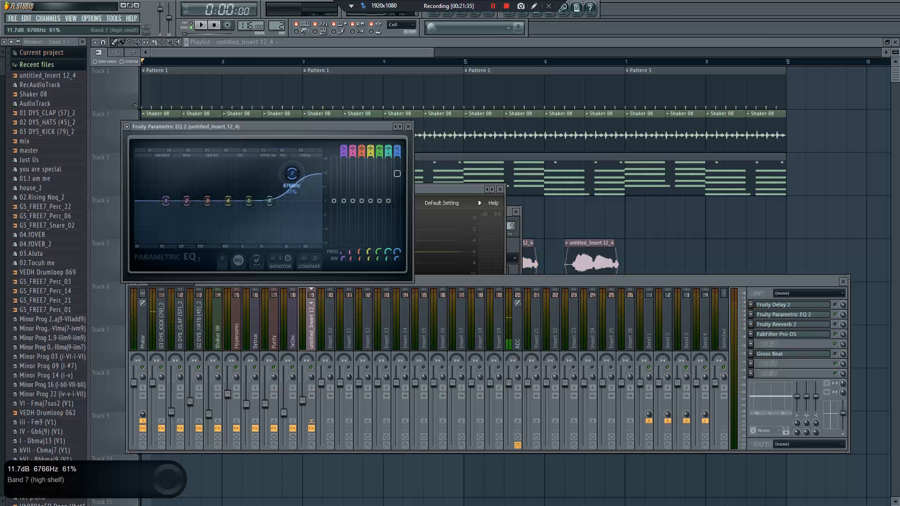
drag(293, 177, 277, 160)
drag(270, 201, 261, 181)
Listen to the EQ, bring band 6 down to just below zero and band 7 to a mild boost, and bypass Pro-DS
drag(431, 190, 480, 224)
key(space)
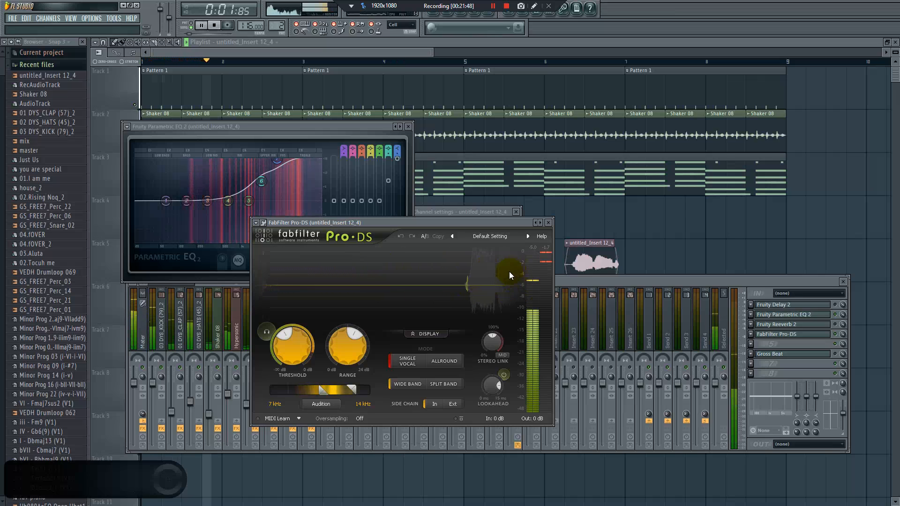
key(space)
drag(270, 180, 274, 204)
drag(277, 162, 307, 189)
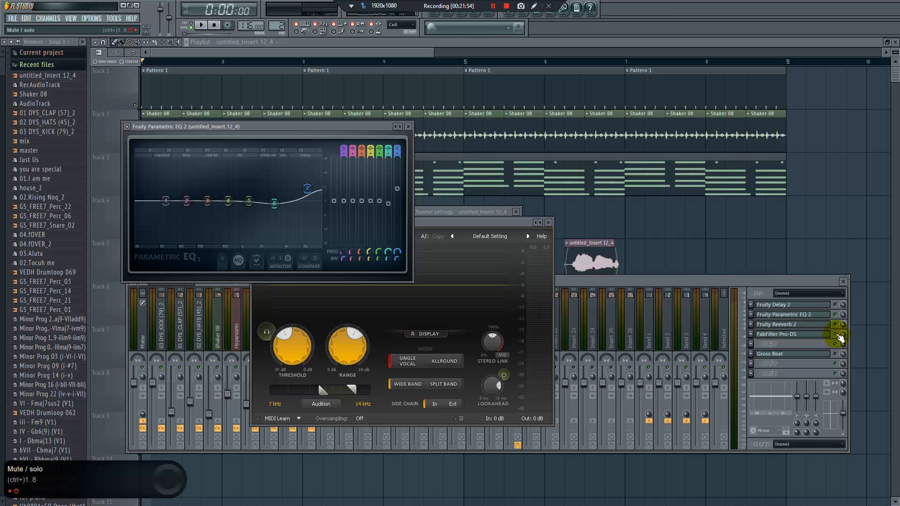
click(836, 334)
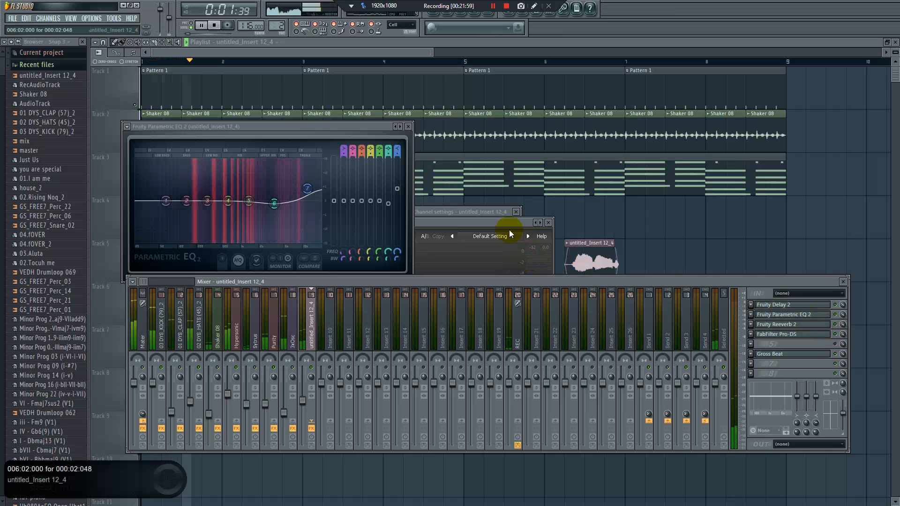
Raise the time stretching pitch in the vocal clip's channel settings and restart playback to hear it
click(466, 210)
double_click(602, 261)
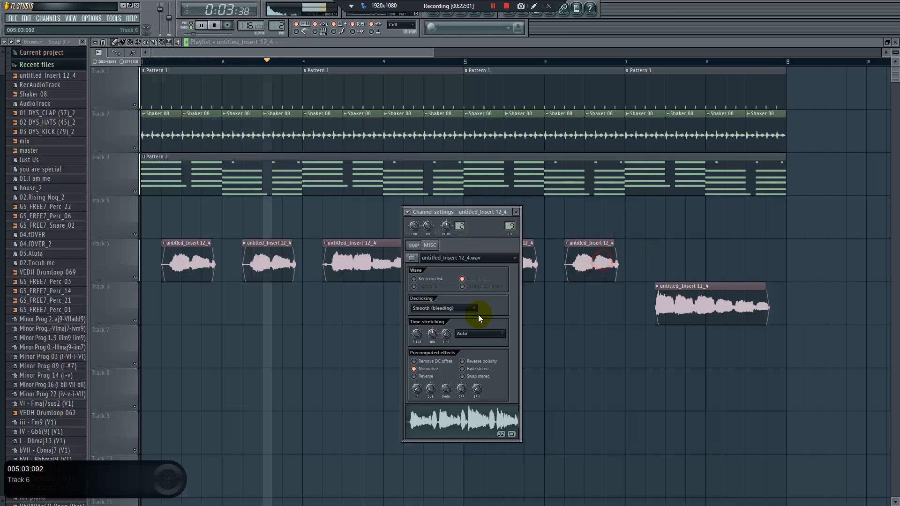
drag(417, 334, 416, 301)
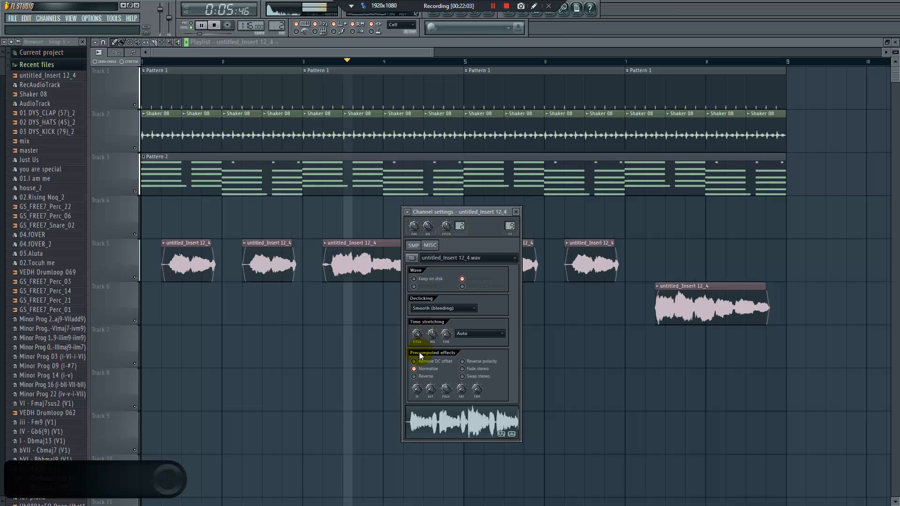
key(space)
key(space)
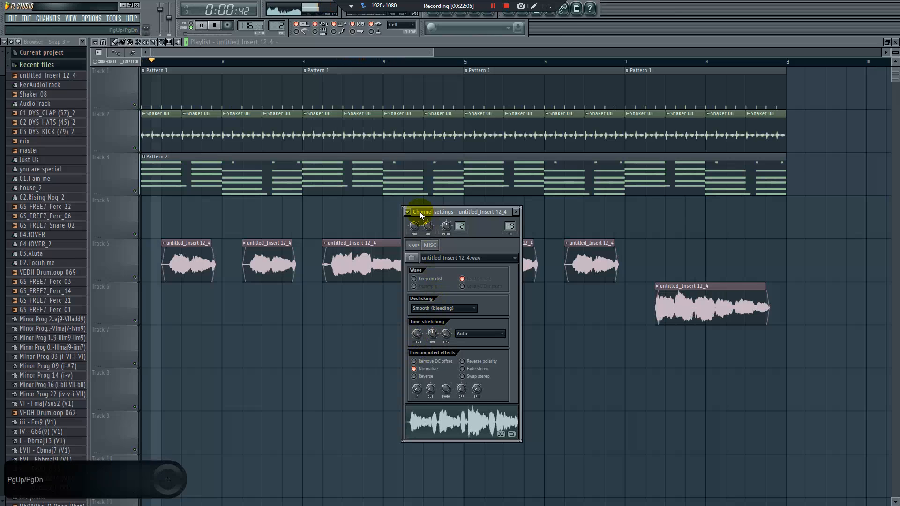
Reopen the mixer, lower the untitled_Insert 12_4 vocal fader slightly while listening, and stop playback
click(489, 15)
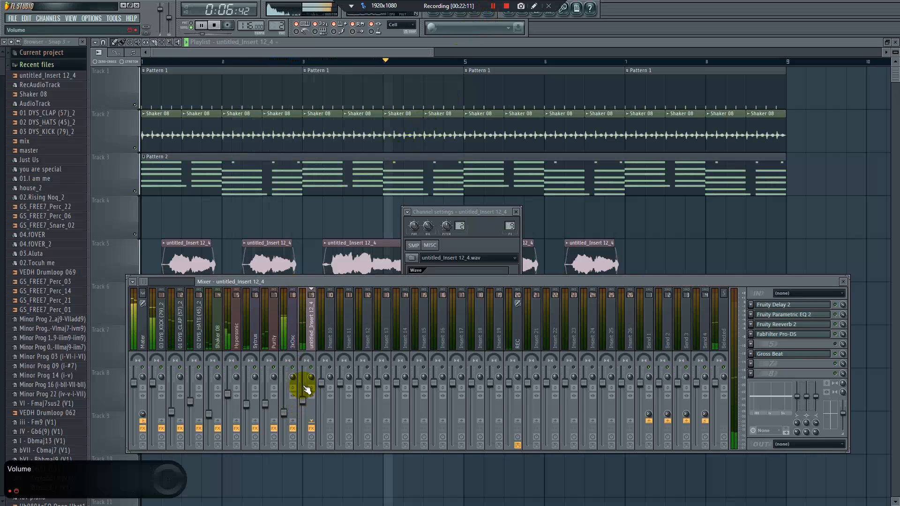
drag(302, 401, 303, 403)
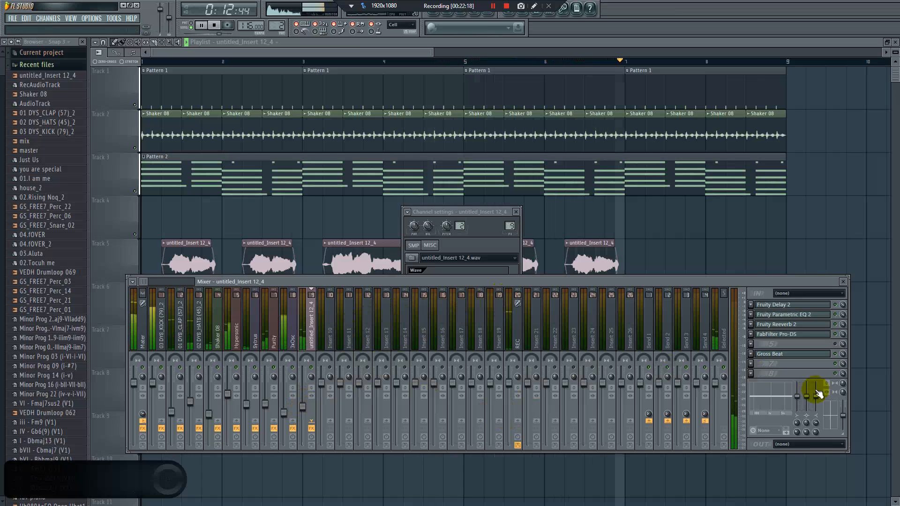
key(space)
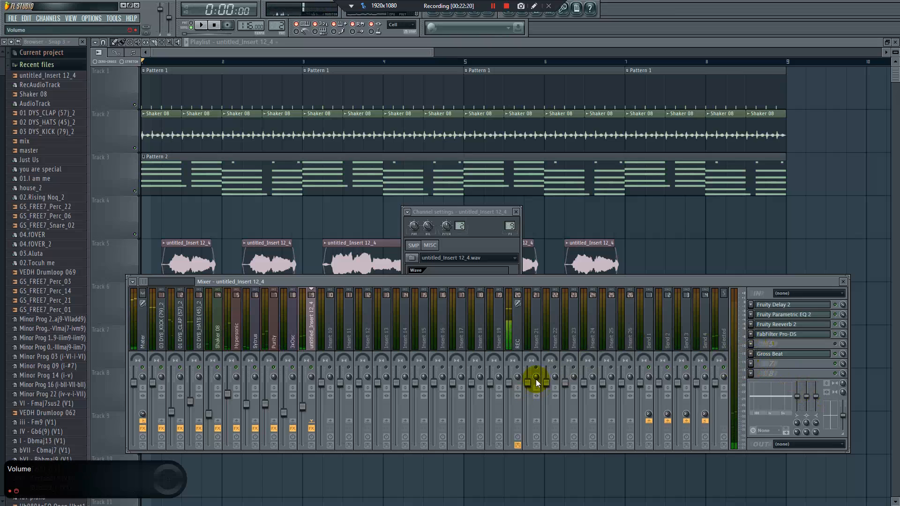
Insert Fruity Stereo Shaper in slot 7 of the vocal track, load one of its presets and play the song
click(751, 364)
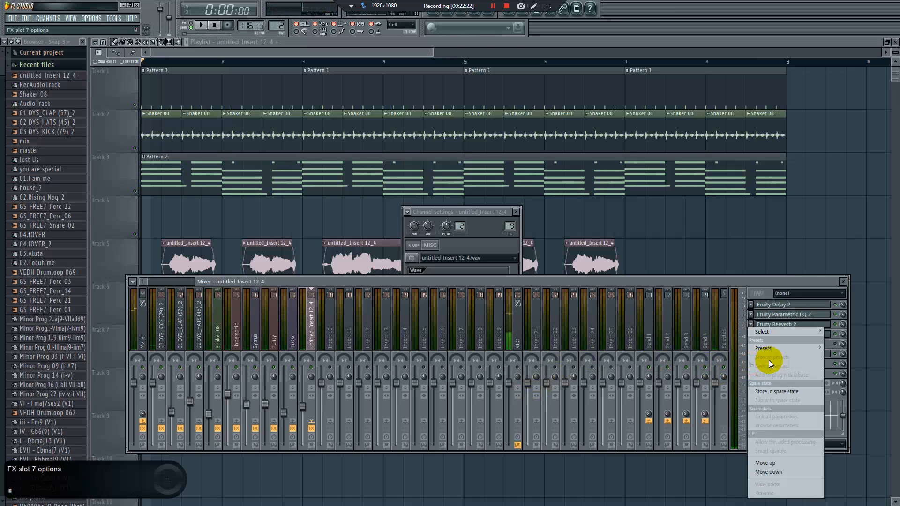
mouse_move(808, 330)
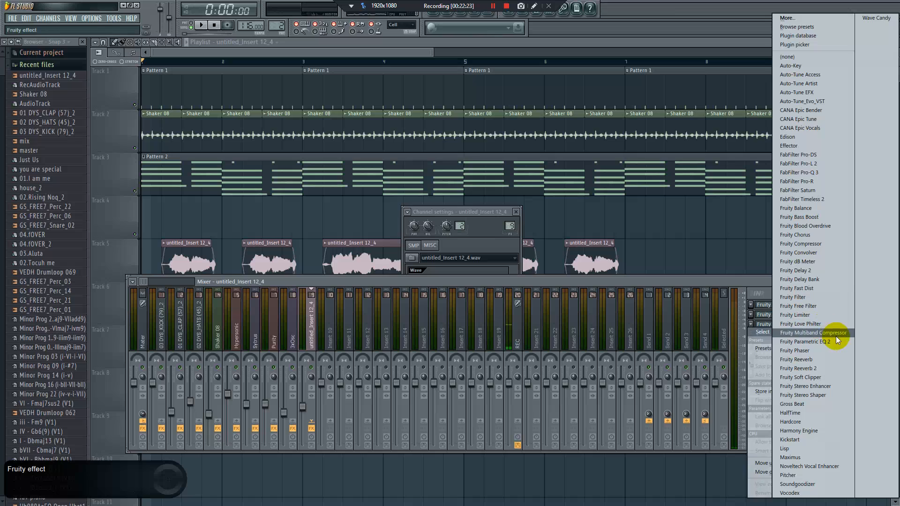
click(821, 394)
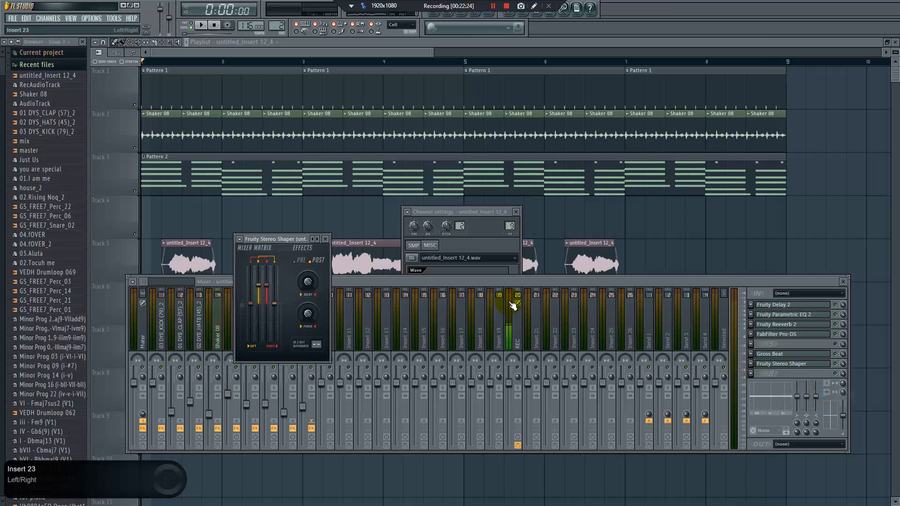
click(316, 241)
click(344, 313)
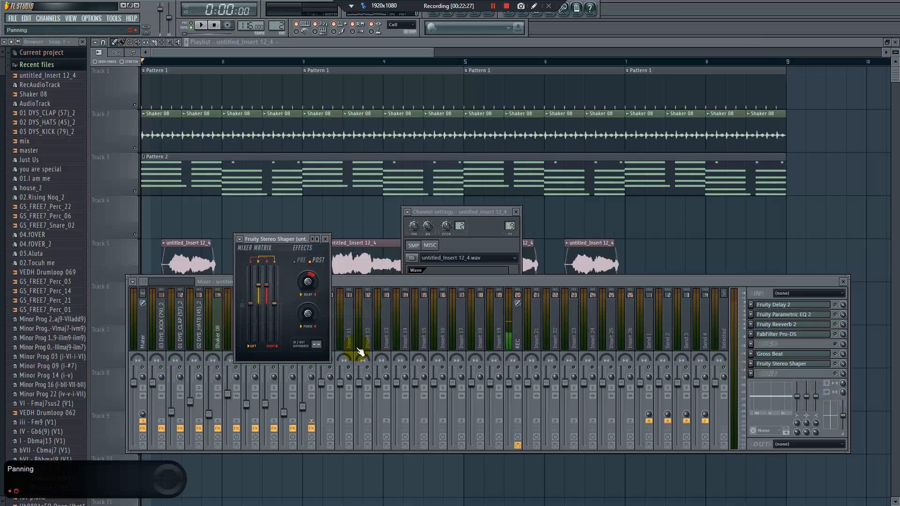
click(361, 283)
key(space)
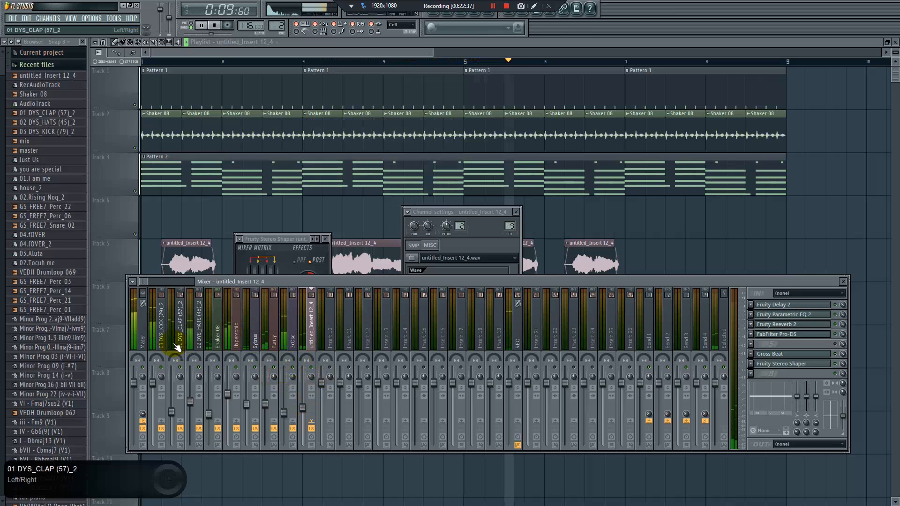
Open FabFilter Pro-L 2 on the Mater track and play the song to check its output level
click(139, 328)
key(space)
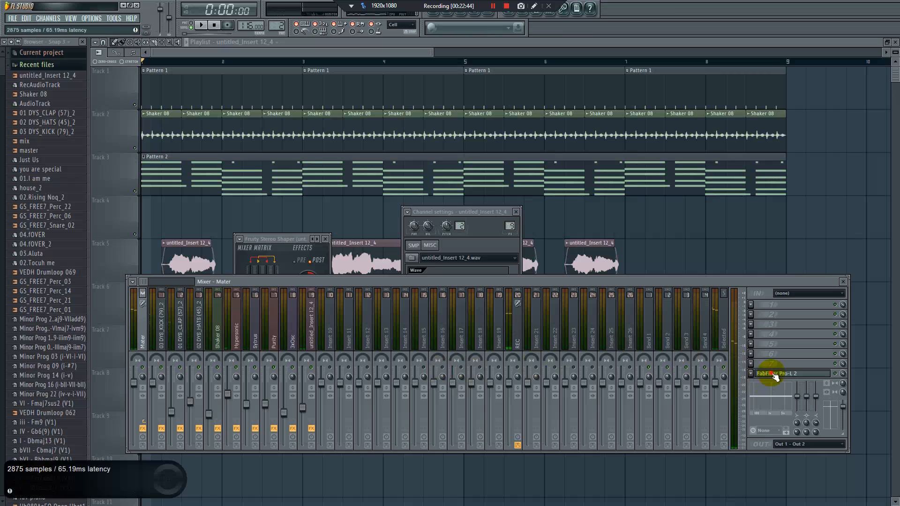
key(space)
drag(541, 137, 375, 139)
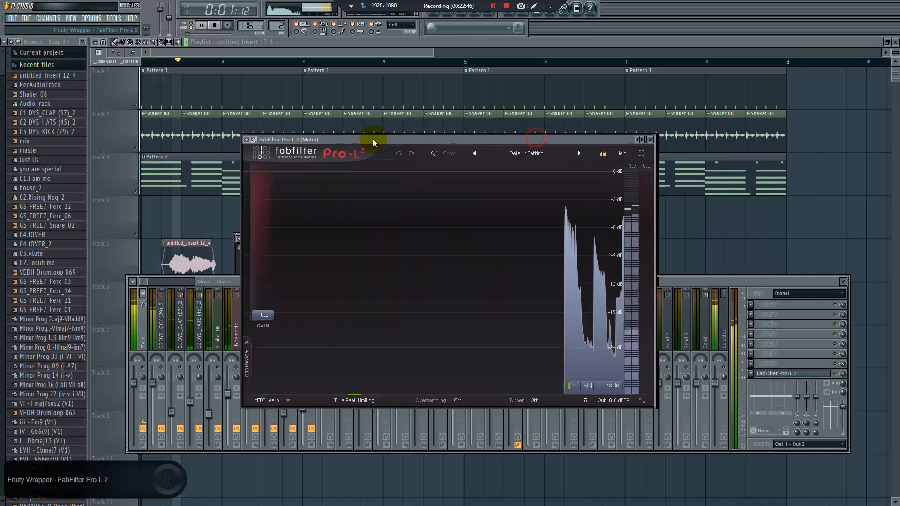
key(space)
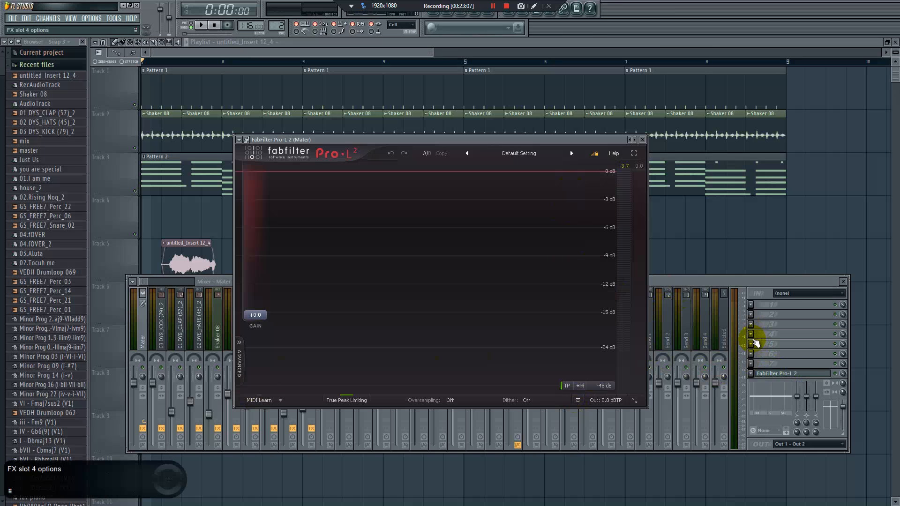
key(space)
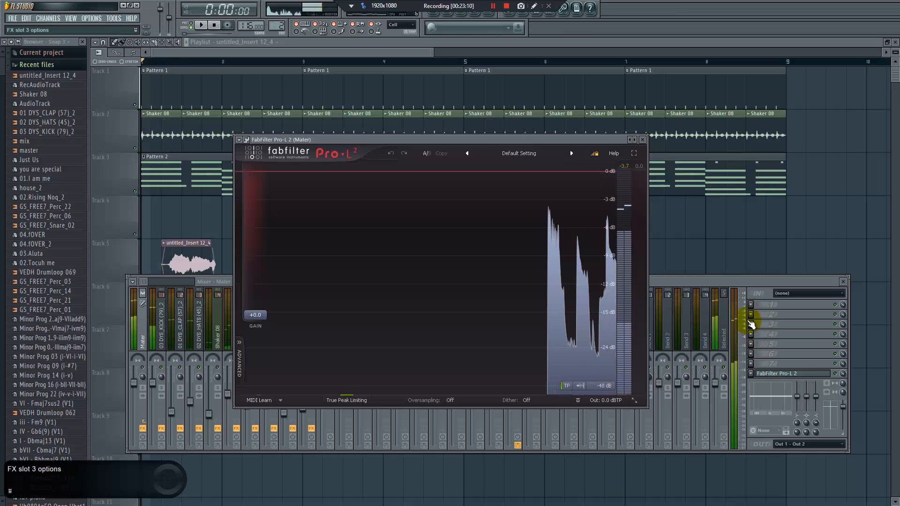
key(space)
Insert Maximus in slot 4 of the Mater track and load its Clear master RMS preset
click(751, 323)
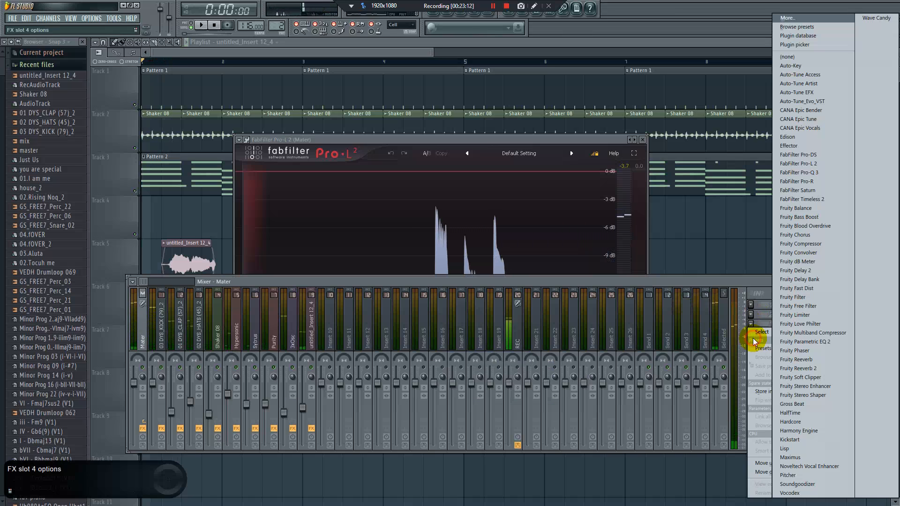
click(806, 458)
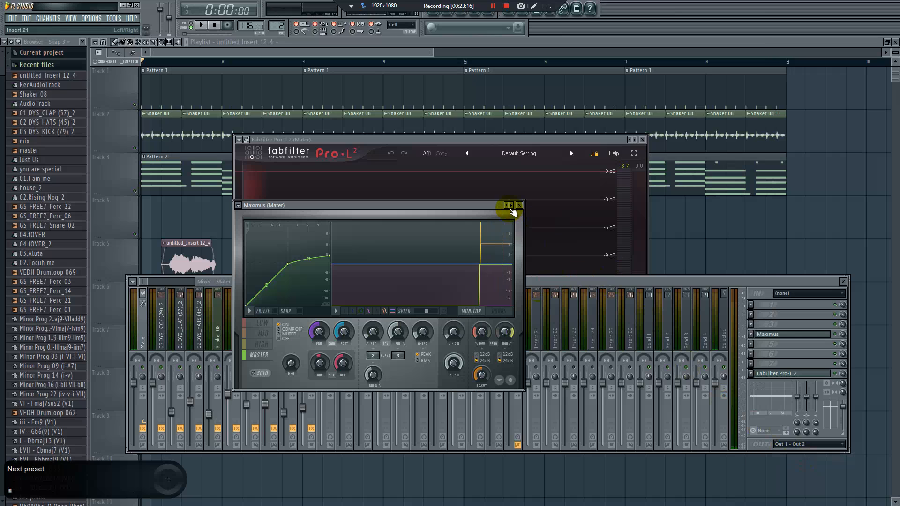
click(510, 207)
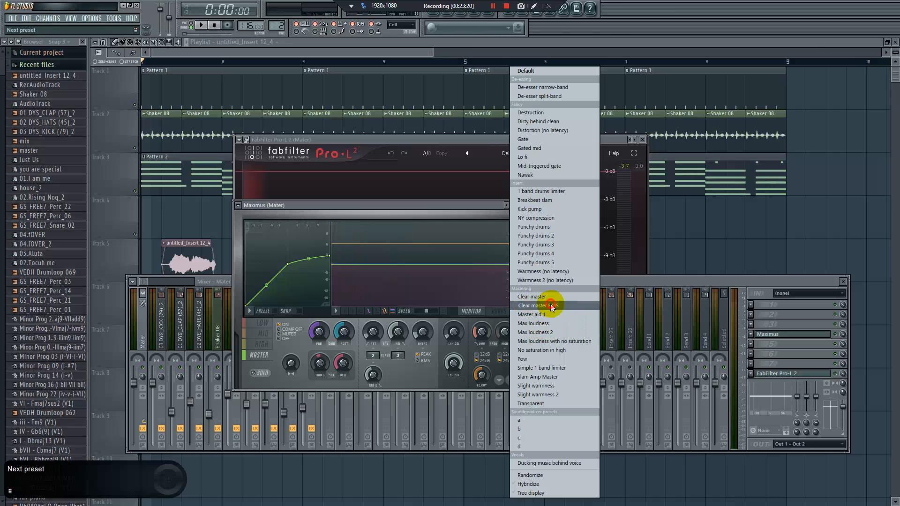
click(551, 307)
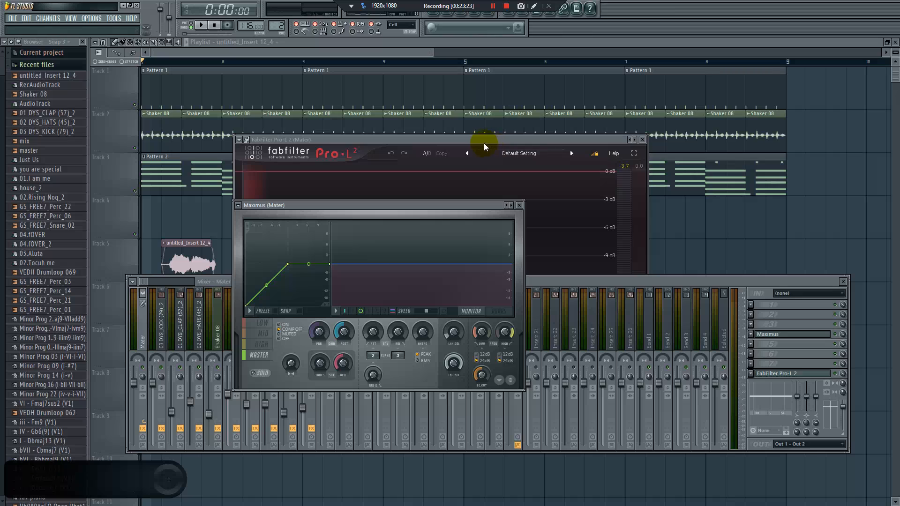
Arrange the Pro-L 2 and Maximus windows so both meters are in view and listen to the master
drag(483, 140, 525, 86)
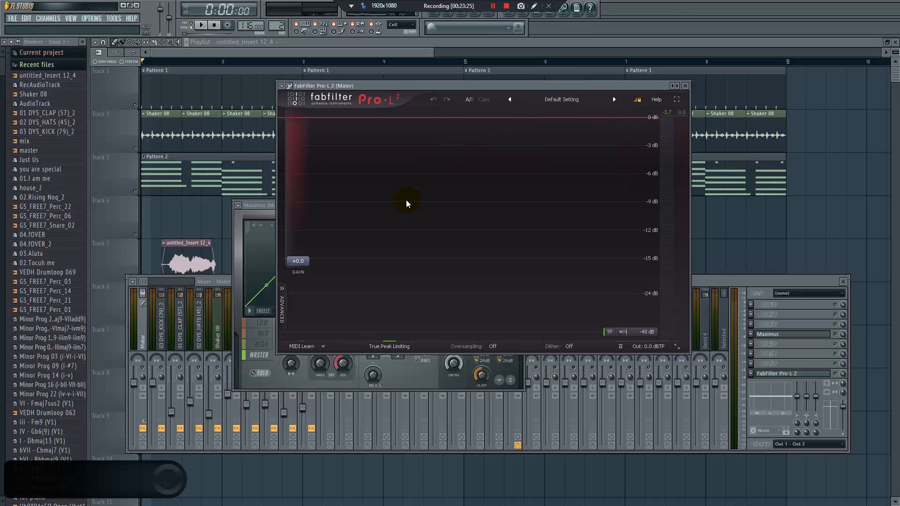
drag(272, 205, 255, 199)
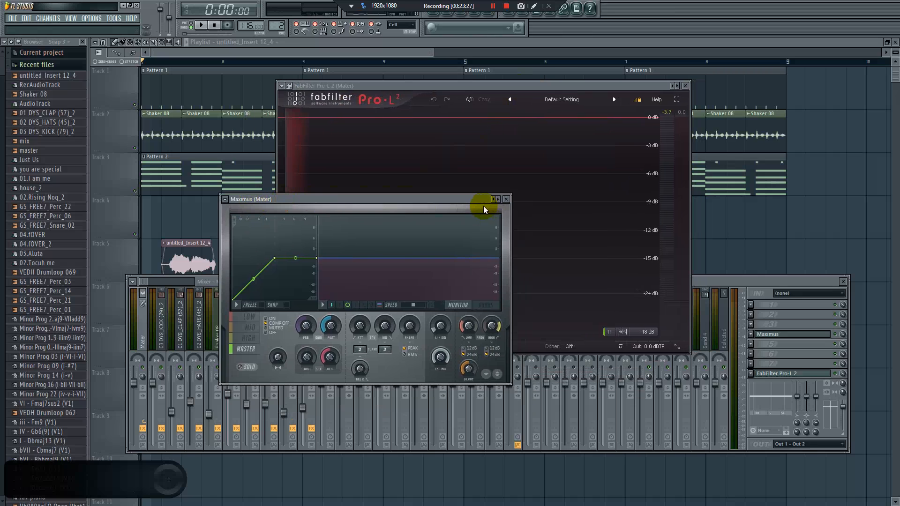
key(space)
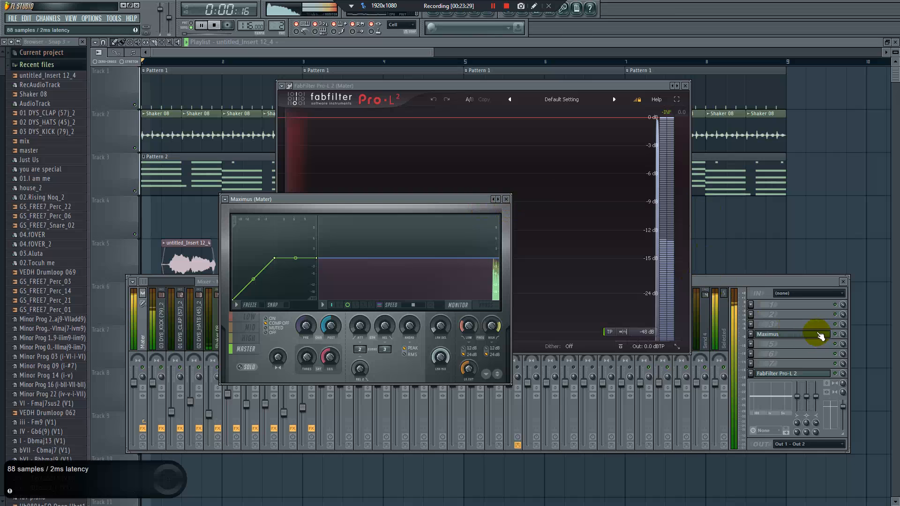
key(space)
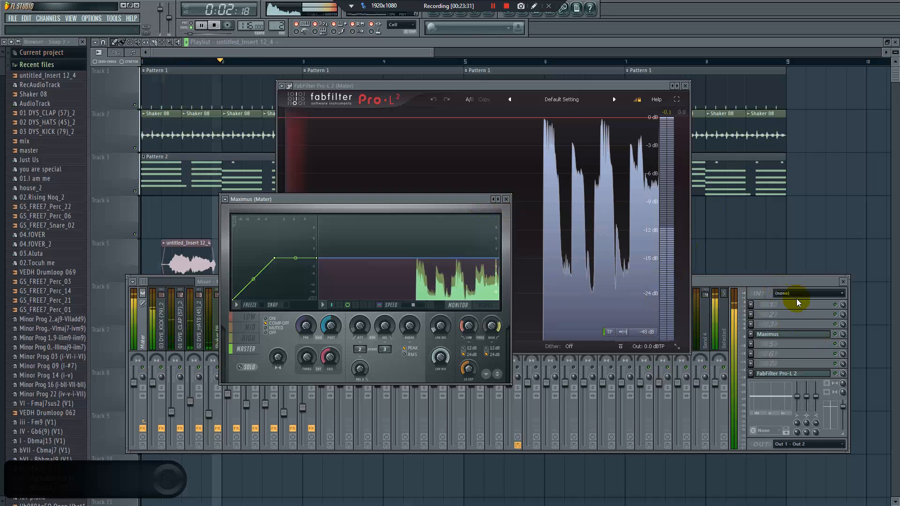
Bypass and re-enable Maximus on the Mater track, playing the song each time to compare the level in Pro-L 2
key(space)
click(837, 339)
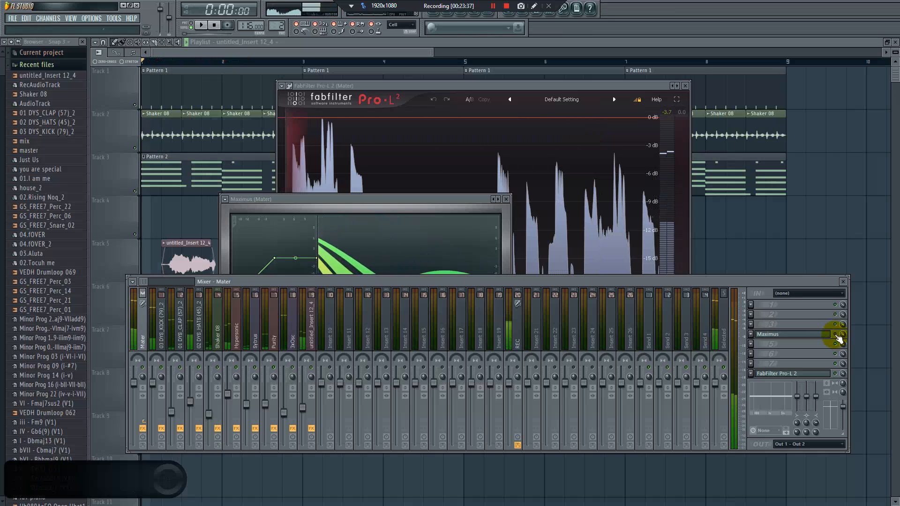
key(space)
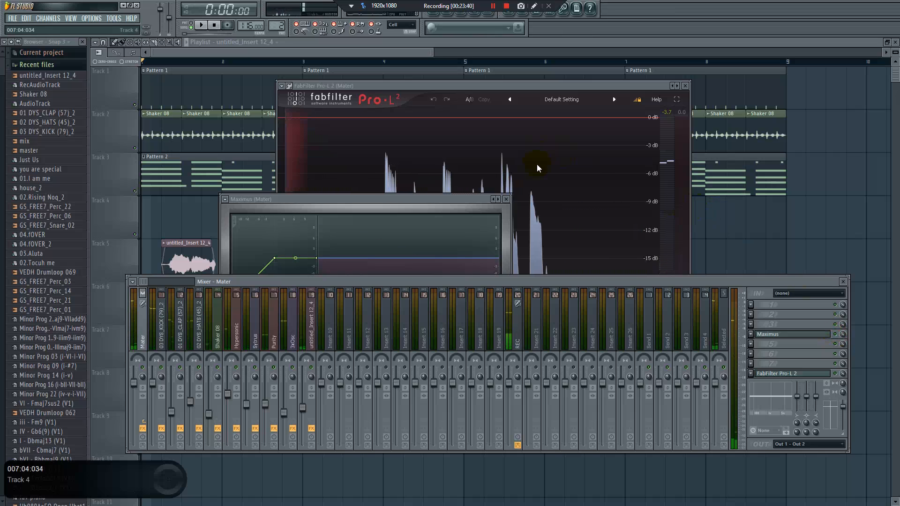
click(532, 147)
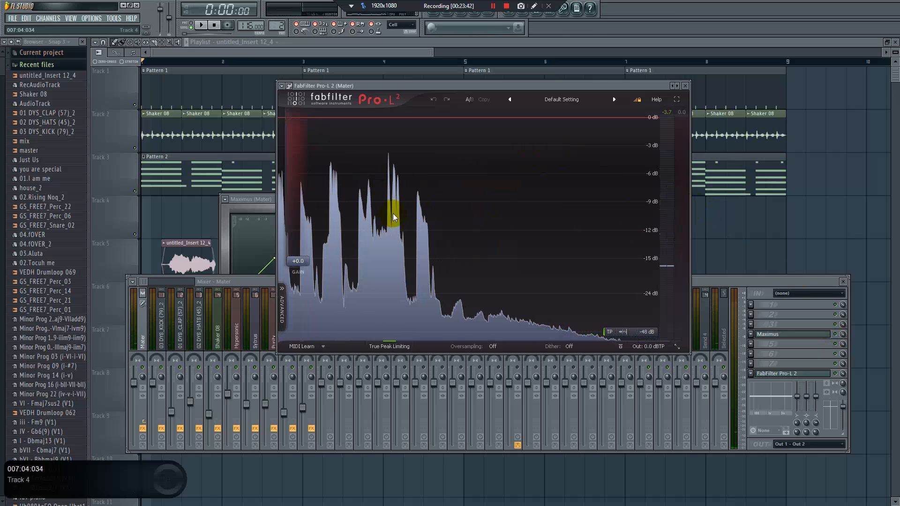
click(266, 201)
key(space)
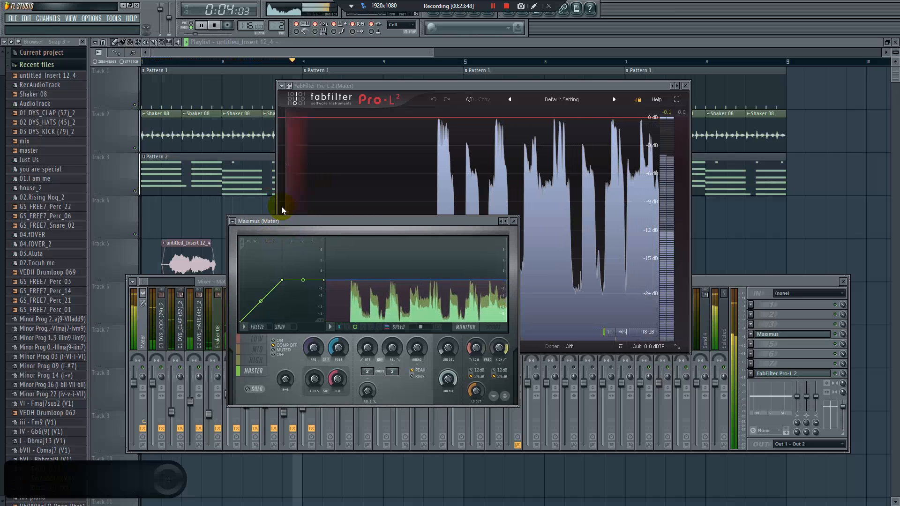
key(space)
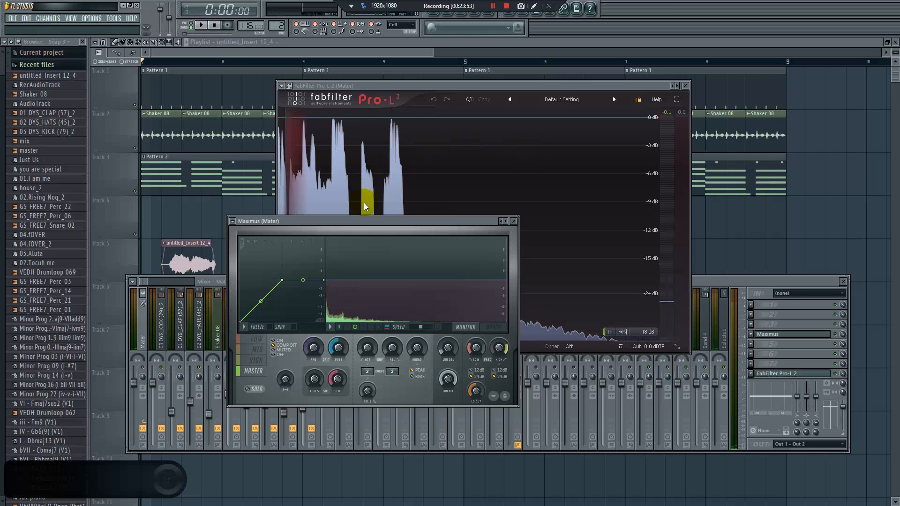
Select the low band in Maximus and adjust its stereo separation, trying it at 100% separated
drag(347, 222, 362, 236)
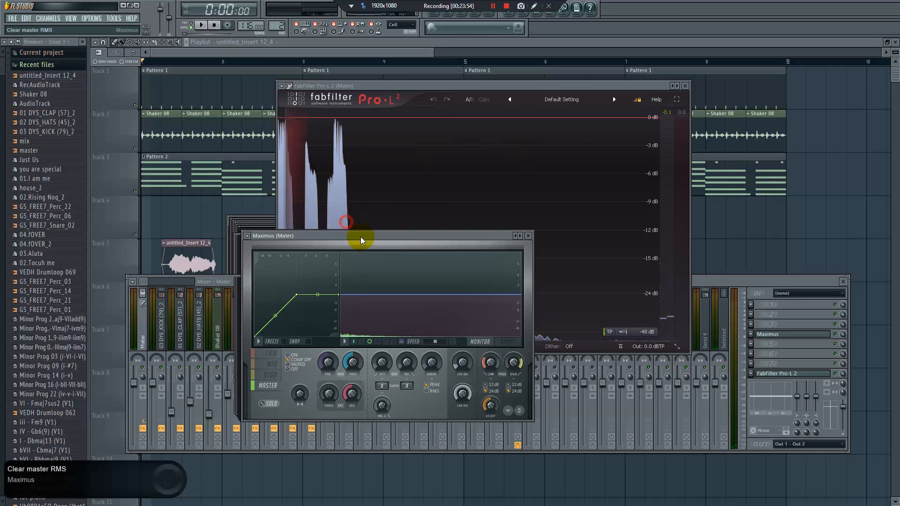
click(257, 356)
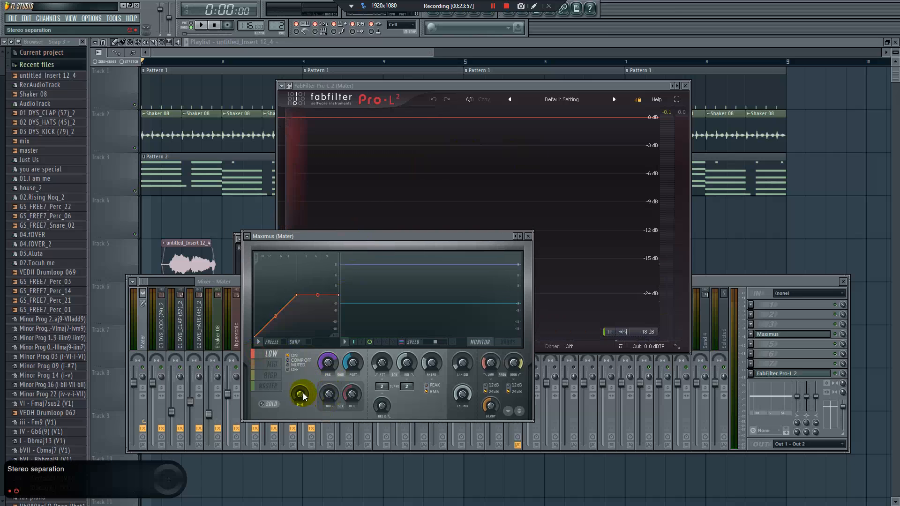
click(271, 375)
click(272, 357)
drag(296, 395, 299, 395)
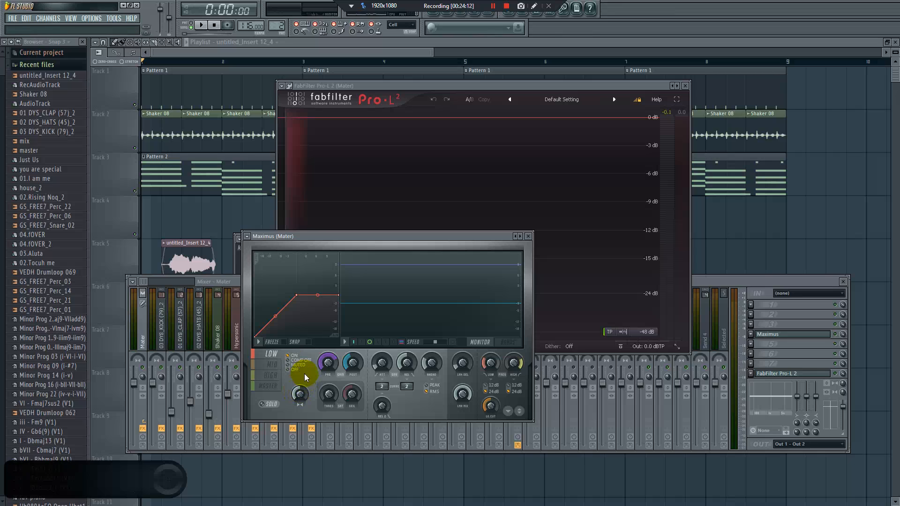
drag(301, 395, 299, 396)
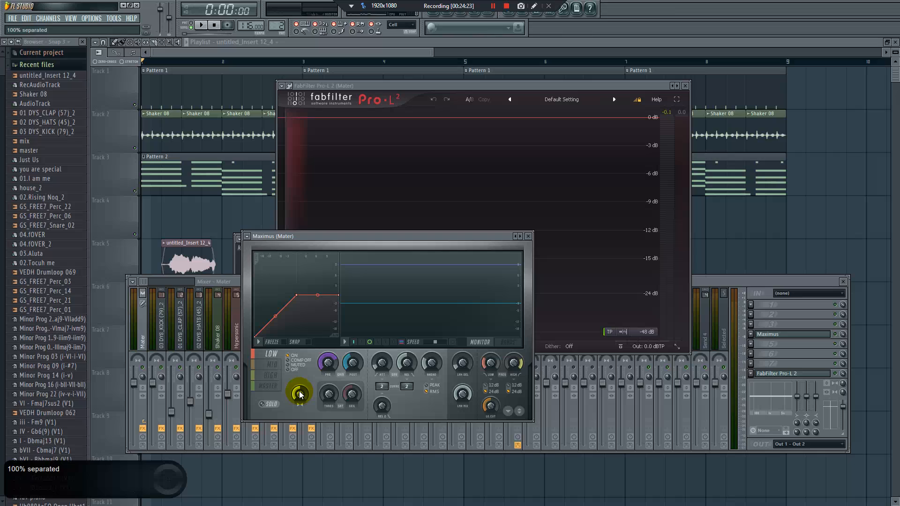
drag(299, 392, 297, 417)
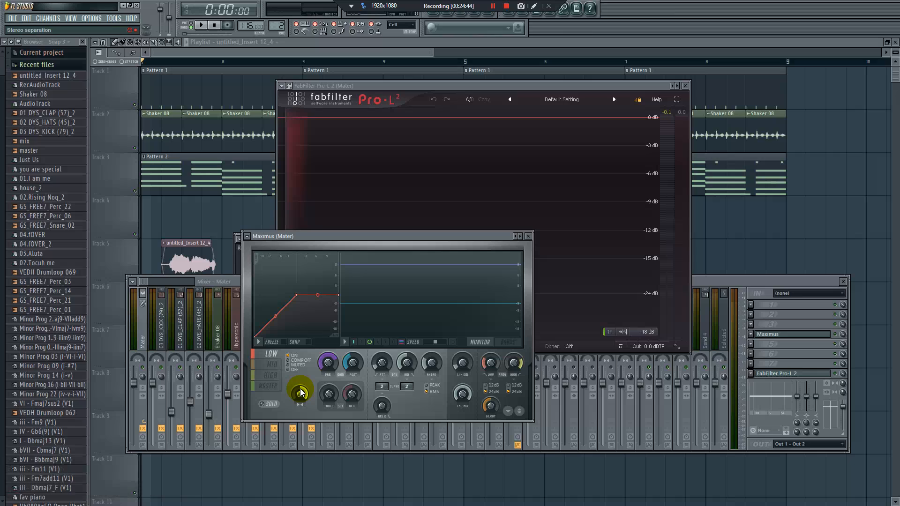
drag(295, 397, 295, 397)
Set the stereo separation of the Maximus mid band to 80% separated while listening to the song
click(271, 365)
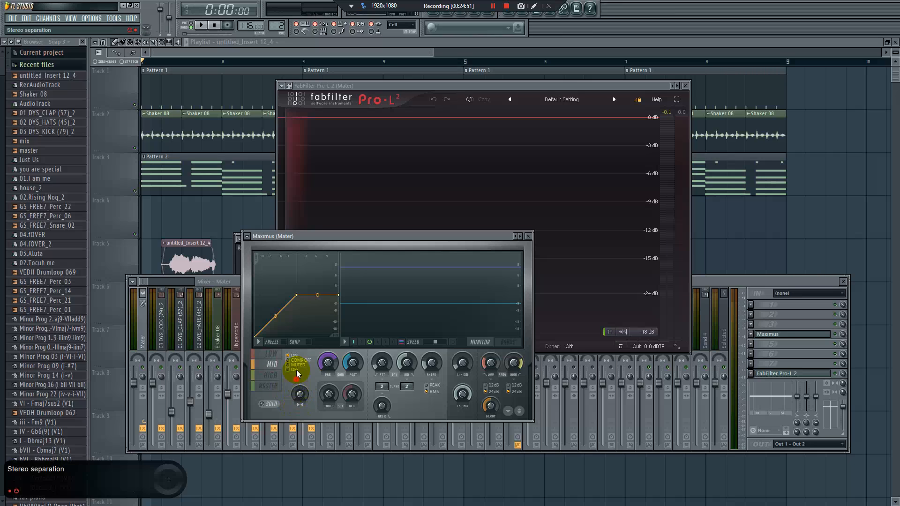
drag(299, 395, 299, 411)
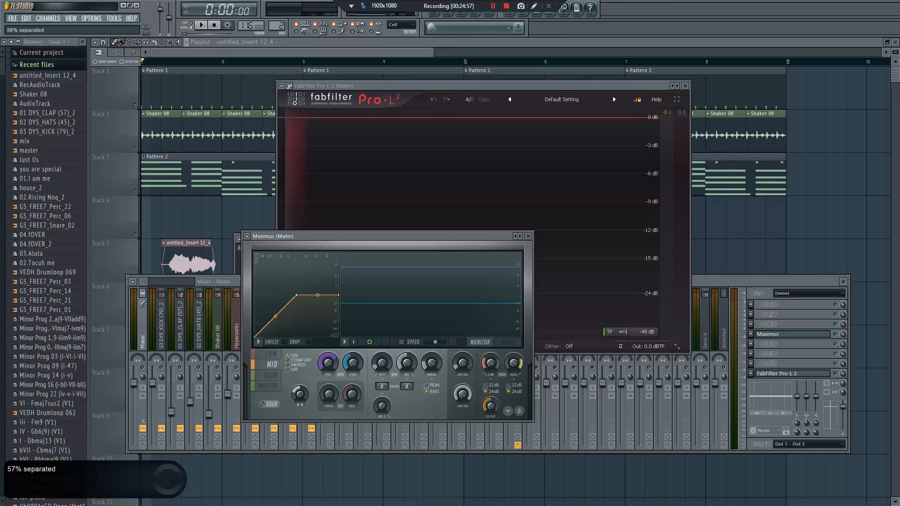
click(298, 395)
mouse_move(298, 396)
mouse_down()
mouse_move(298, 414)
mouse_move(300, 401)
mouse_up()
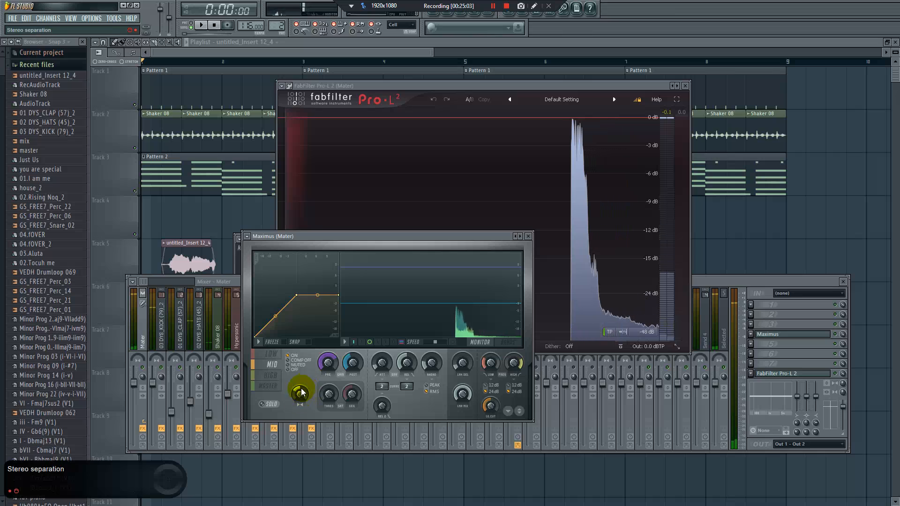
key(space)
mouse_move(299, 392)
mouse_down()
mouse_move(299, 381)
mouse_move(302, 396)
mouse_up()
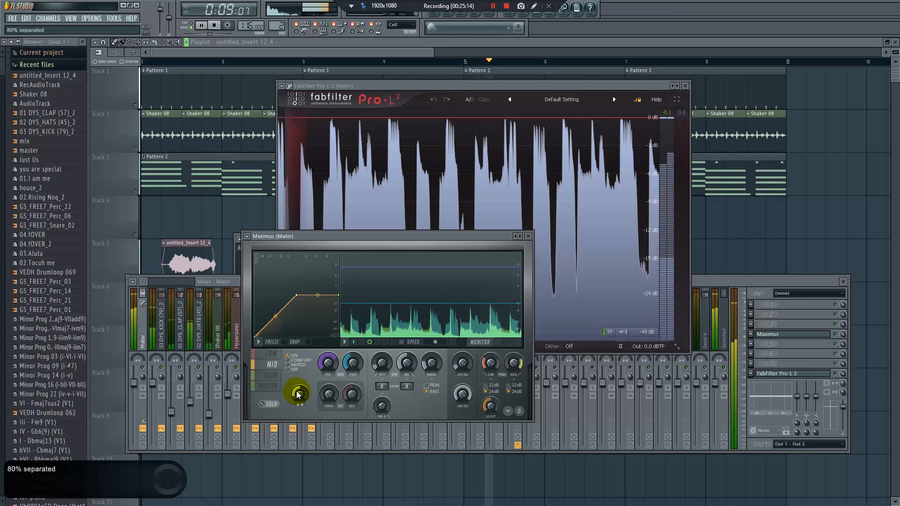
key(space)
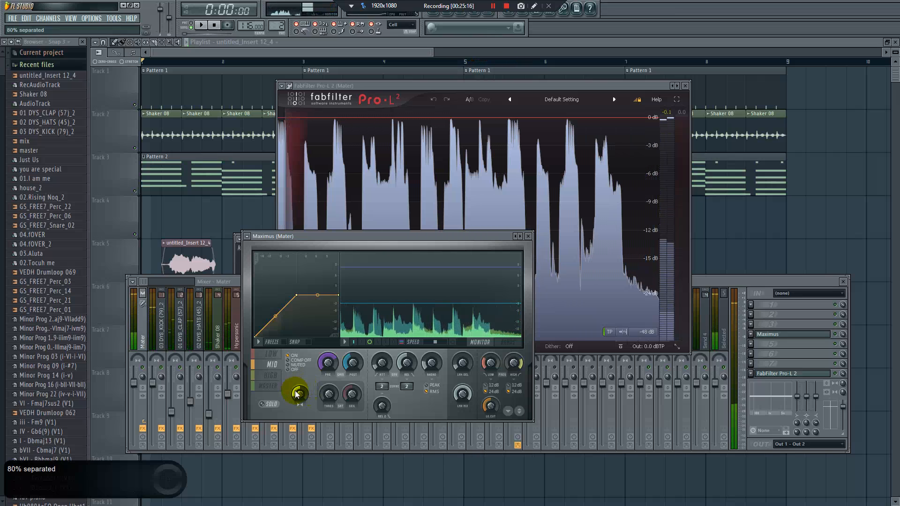
Set the Maximus high band to about 15% separated and fine-tune it while the song plays
click(270, 375)
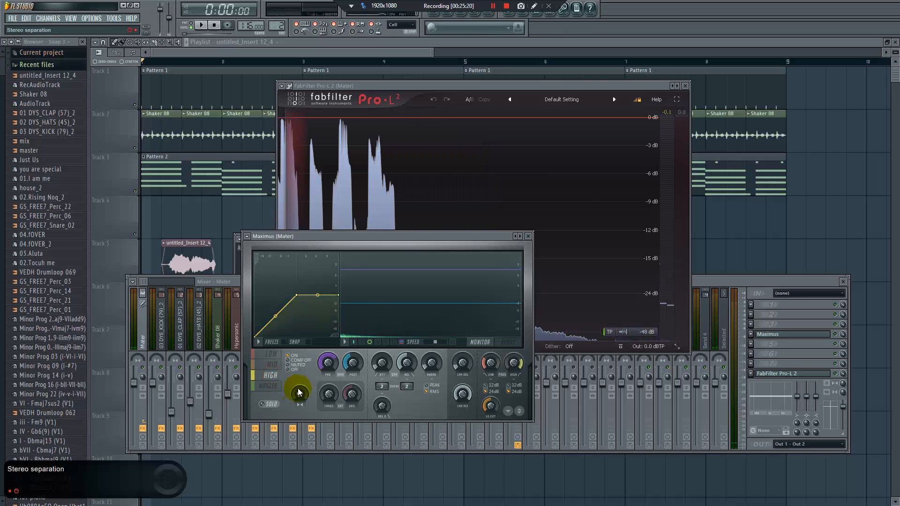
drag(297, 389, 298, 389)
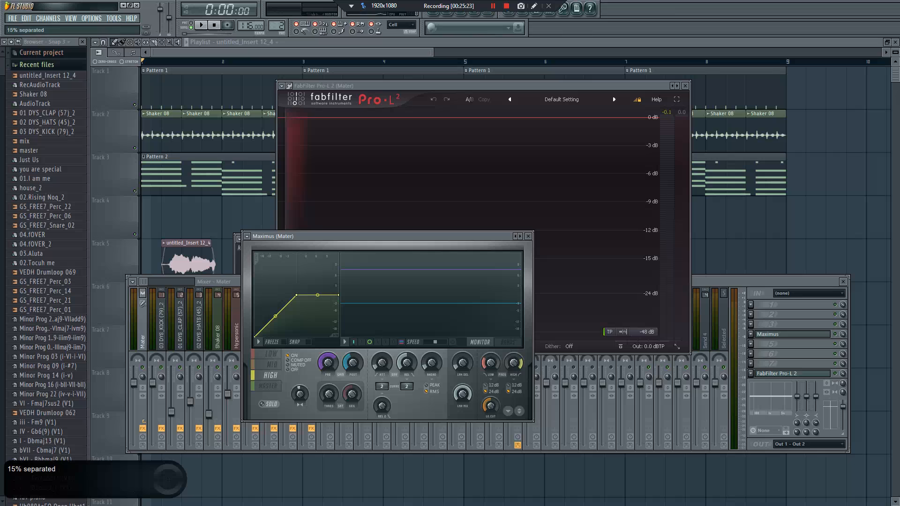
key(space)
drag(298, 389, 298, 390)
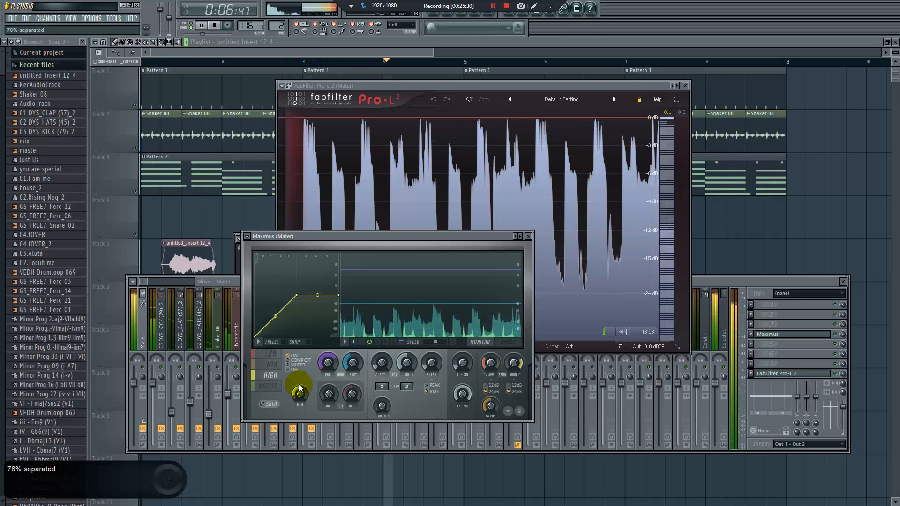
click(225, 281)
key(space)
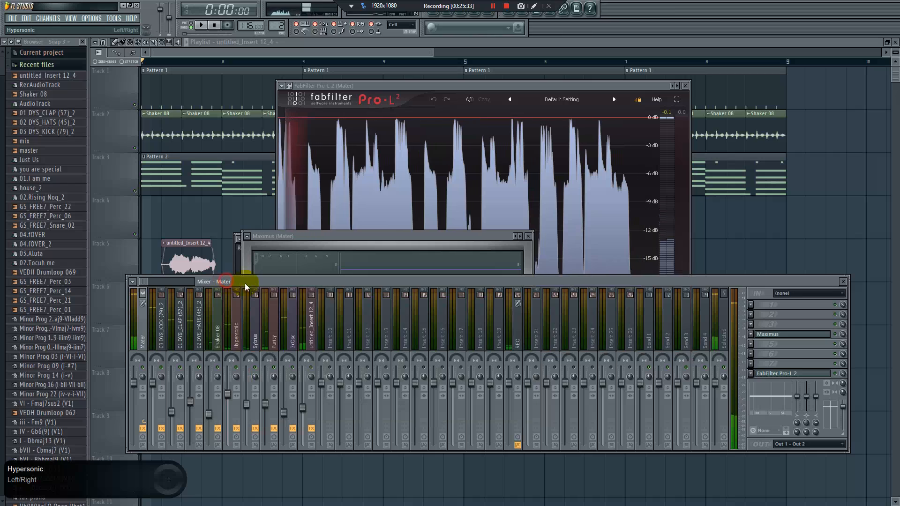
Lower the volume of the untitled_Insert 12_4 vocal track to slightly below 50% while the song plays
click(311, 345)
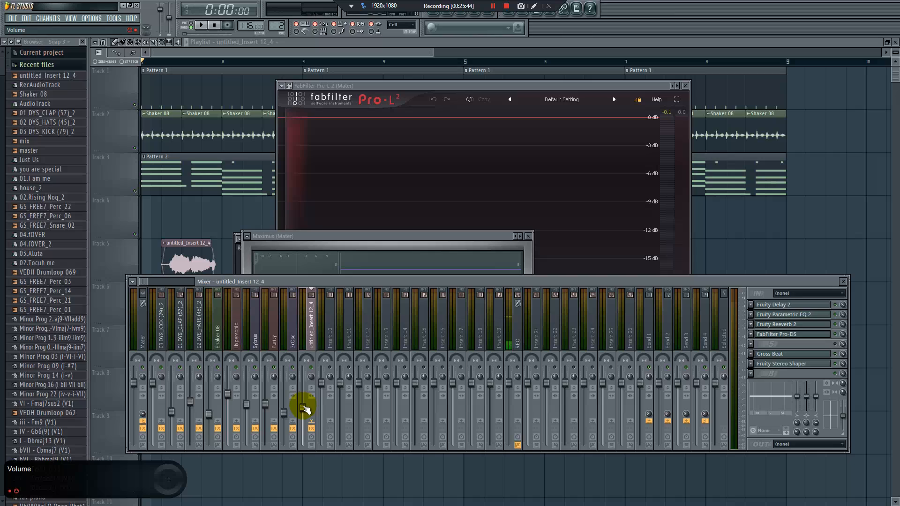
drag(306, 409, 306, 413)
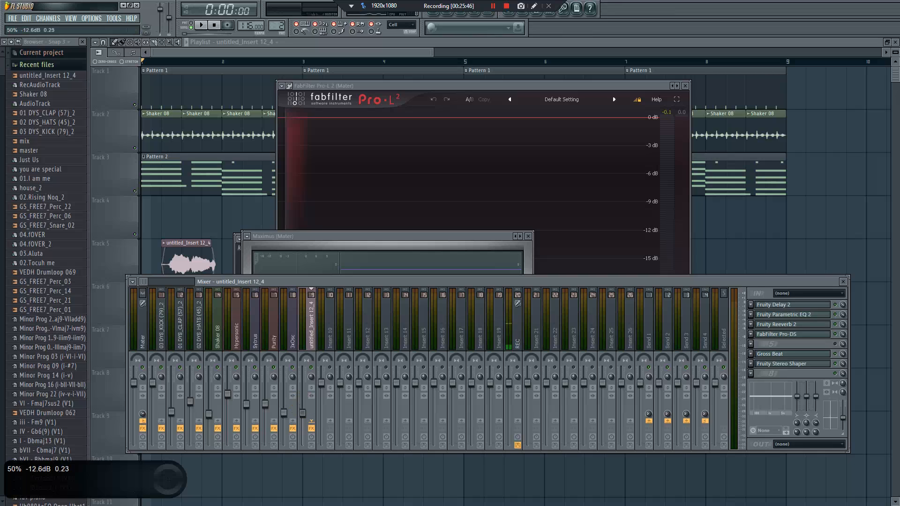
key(space)
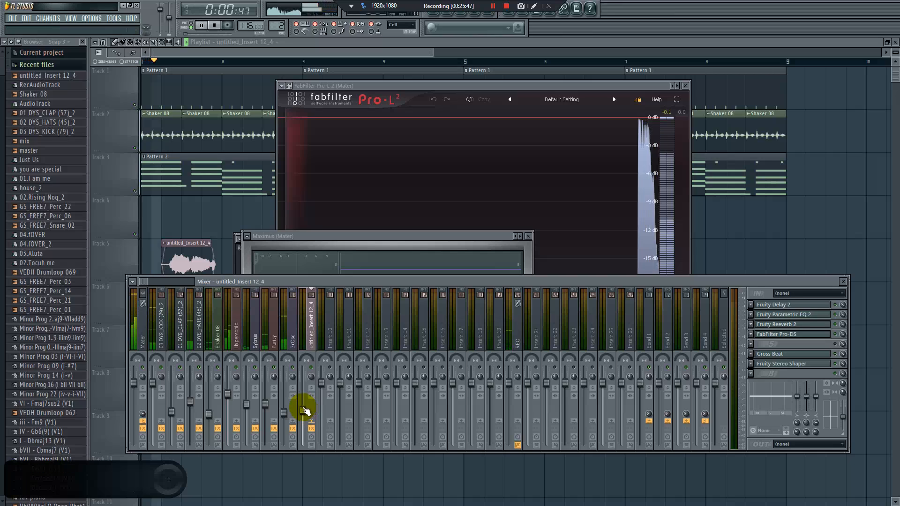
drag(303, 410, 303, 421)
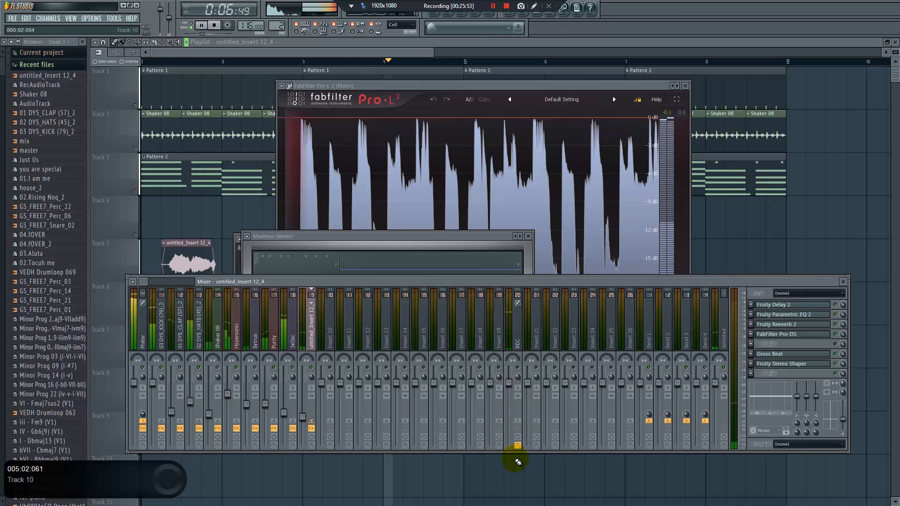
Insert Fruity Parametric EQ 2 in slot 1 of the Mater track and load its 20Hz + 18kHz cut preset
click(141, 339)
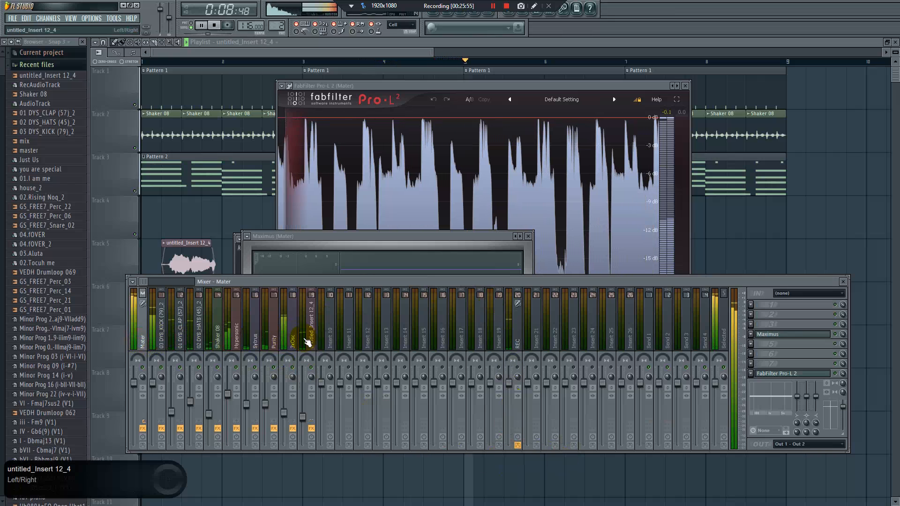
key(space)
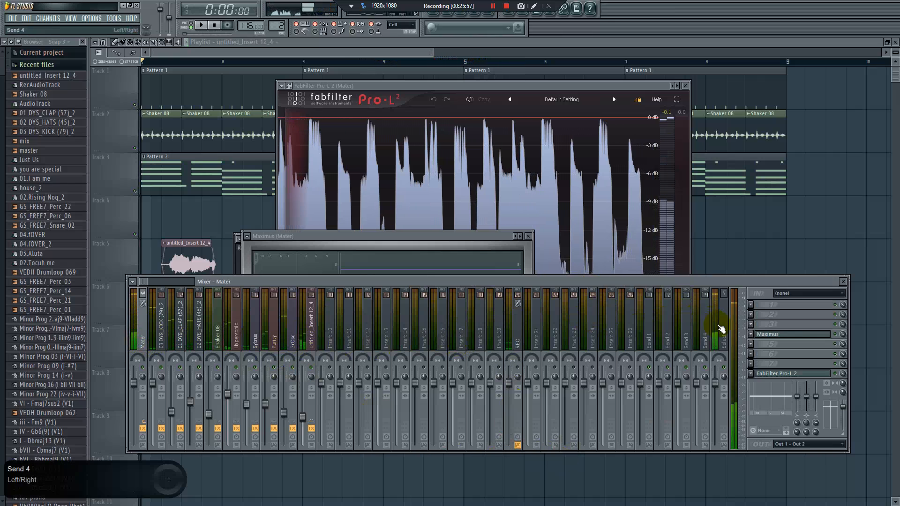
click(752, 305)
click(751, 306)
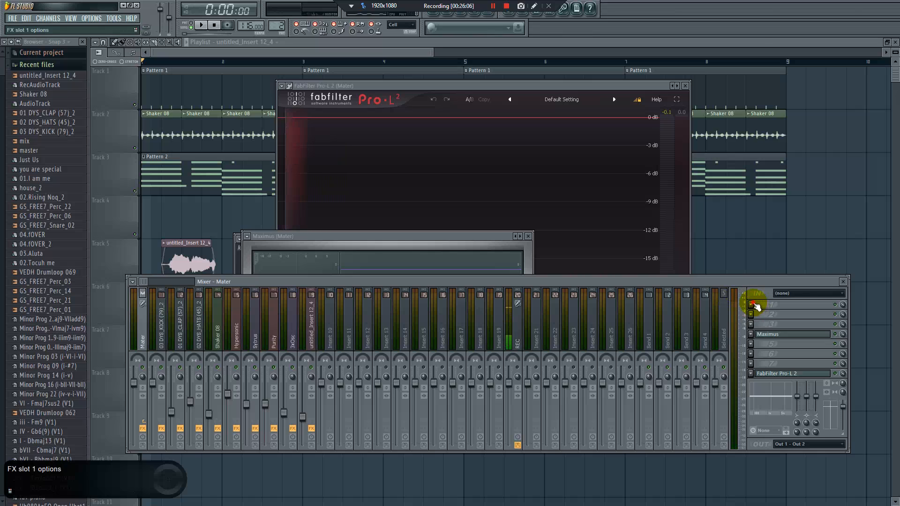
click(756, 305)
click(794, 340)
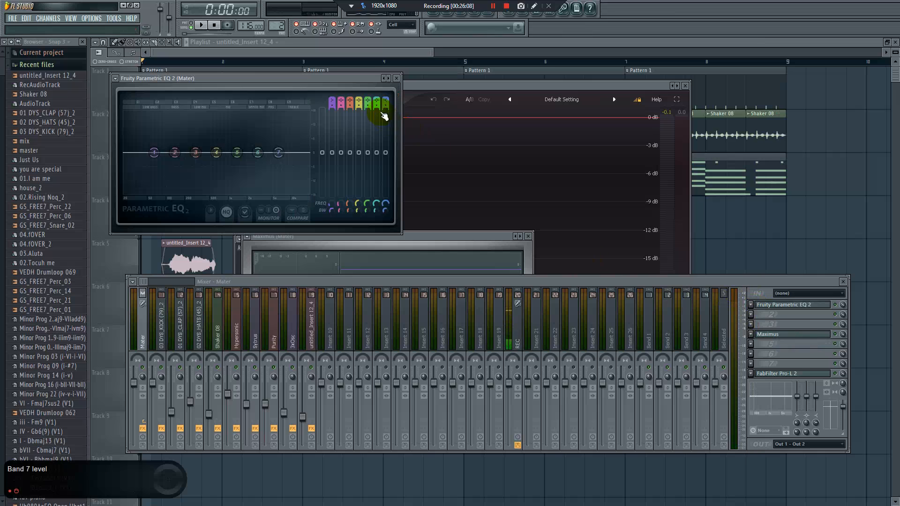
drag(370, 79, 387, 159)
click(407, 158)
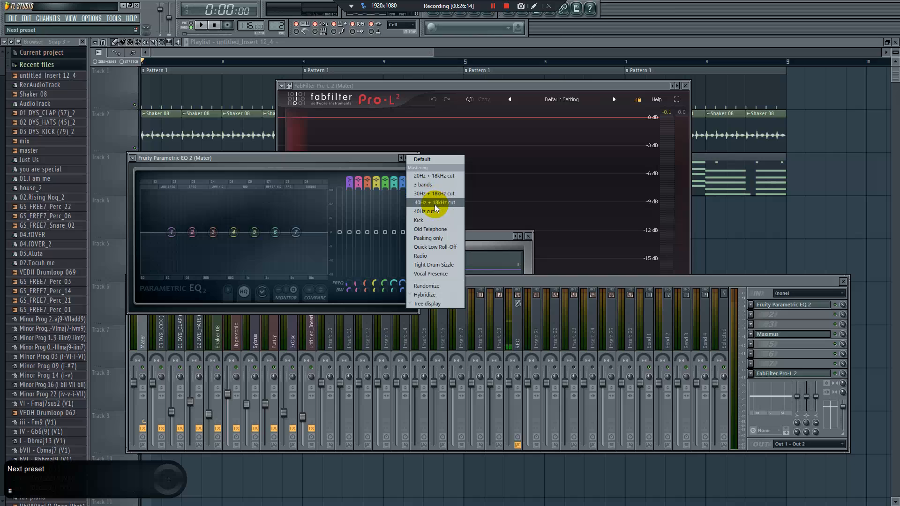
click(429, 176)
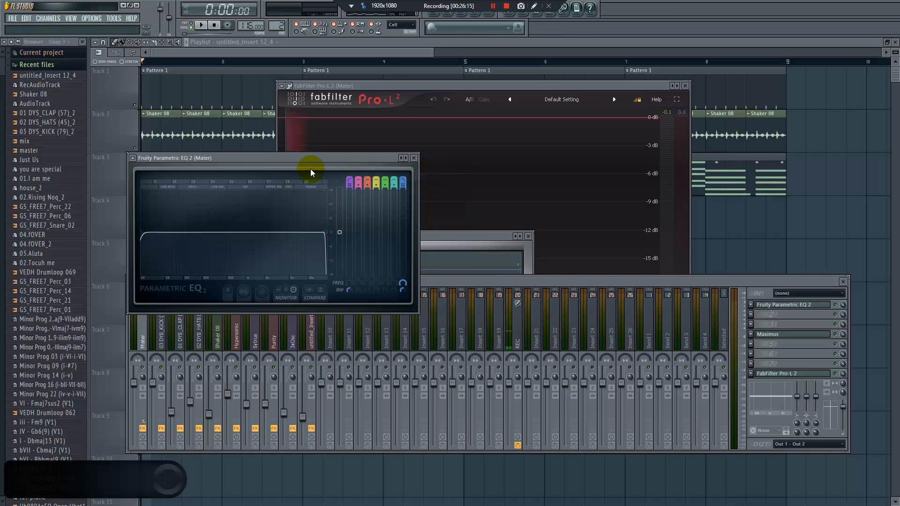
Adjust the master EQ's band 1 high-pass to about 24 Hz and its band 7 low-pass to about 19 kHz
drag(290, 157, 373, 181)
mouse_move(230, 271)
mouse_down()
mouse_move(215, 252)
mouse_move(231, 262)
mouse_up()
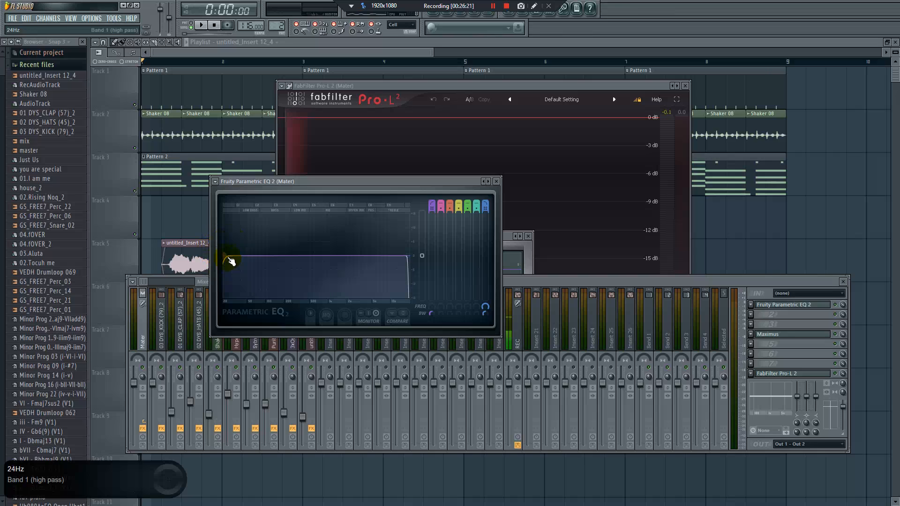
drag(230, 245, 239, 267)
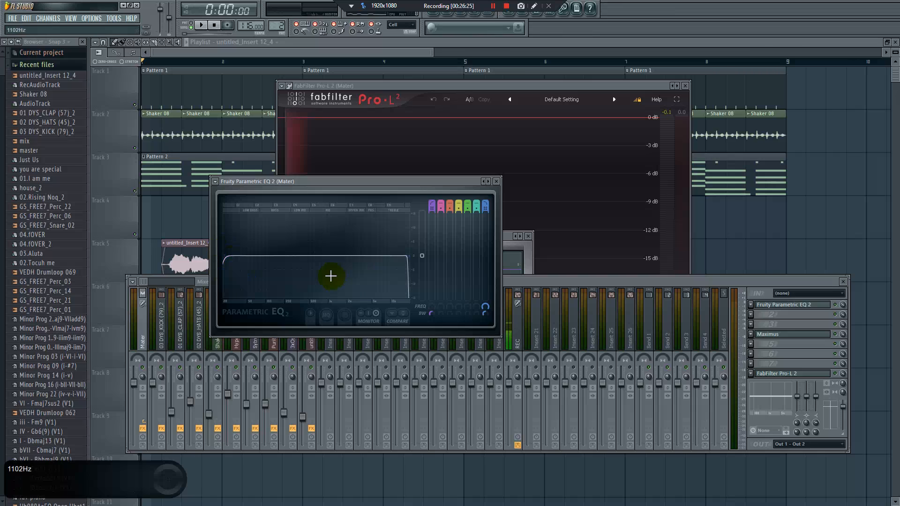
drag(407, 245, 411, 269)
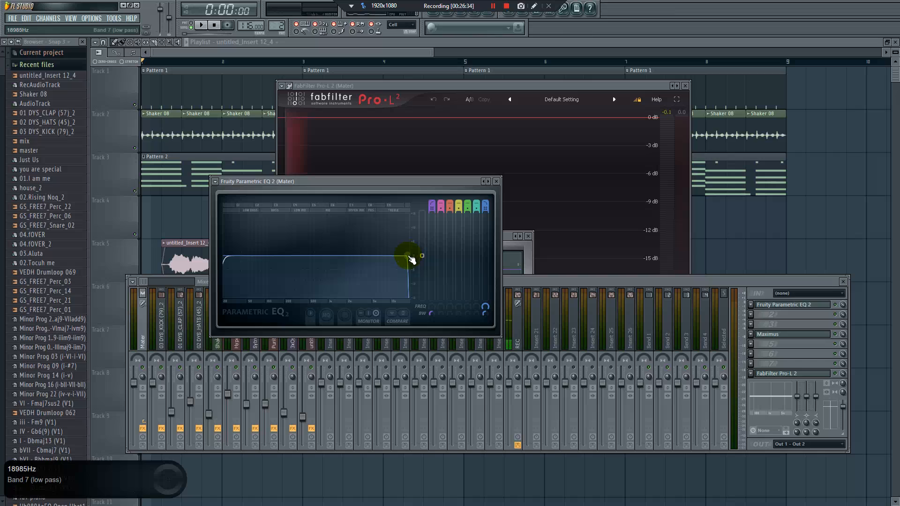
drag(412, 260, 402, 268)
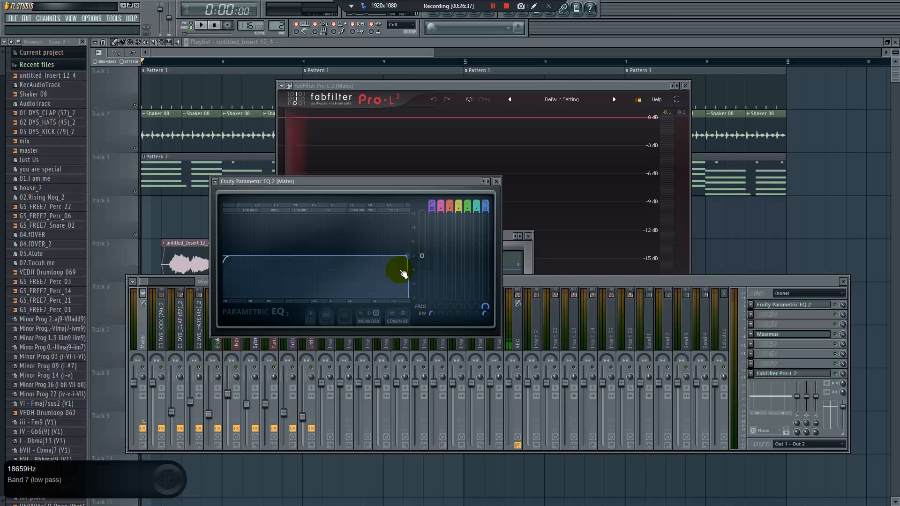
Play the song to check the master with the Parametric EQ 2 in the chain
click(657, 283)
key(space)
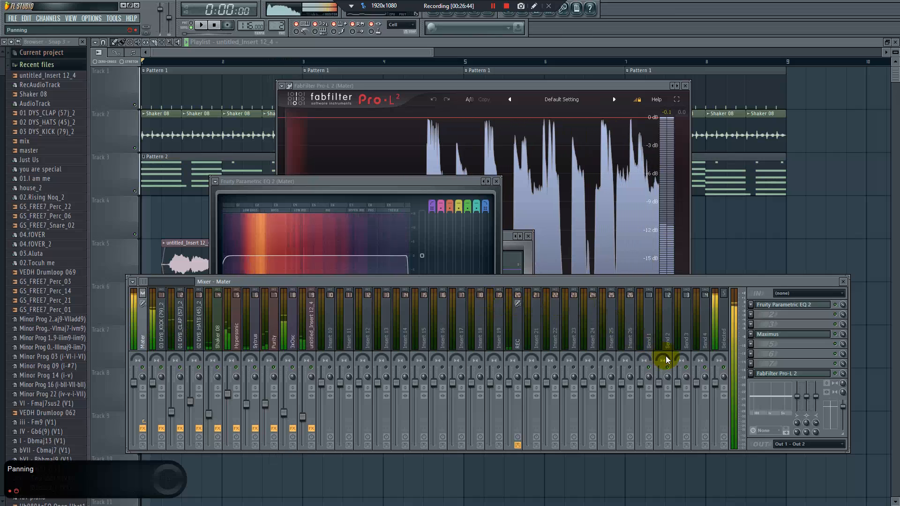
key(space)
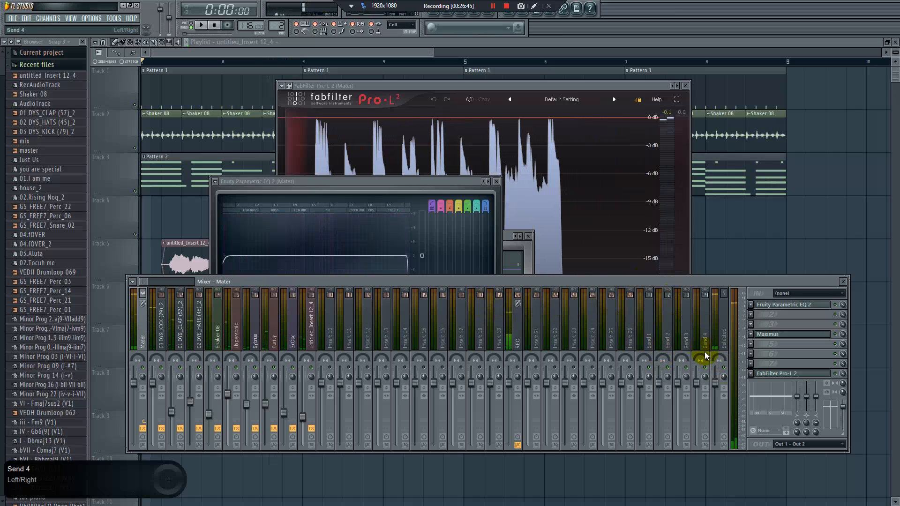
Insert another Fruity Parametric EQ 2 in slot 6 of the Mater track and slightly boost its upper bands while the song plays
click(753, 354)
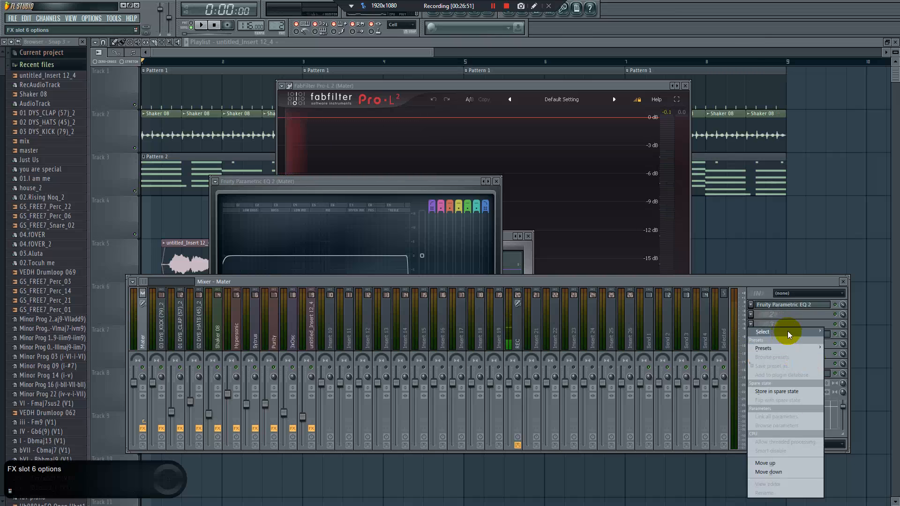
mouse_move(785, 333)
click(813, 346)
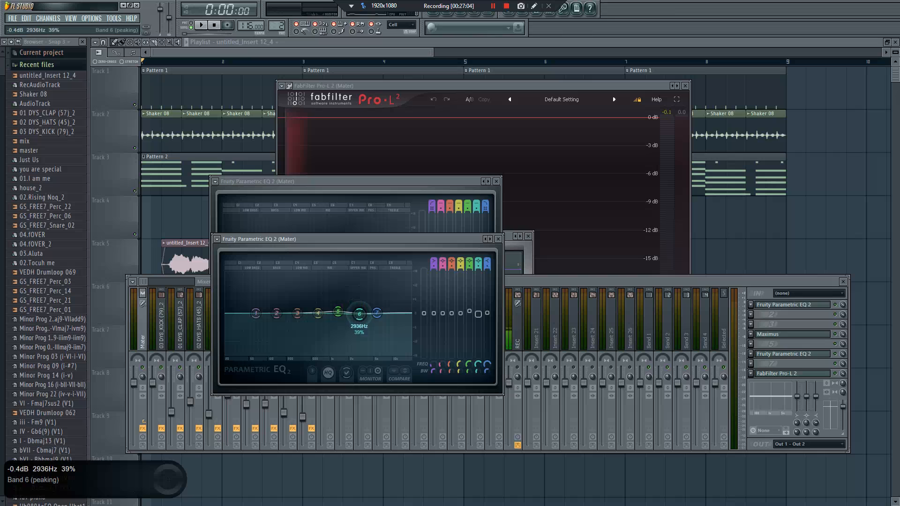
key(space)
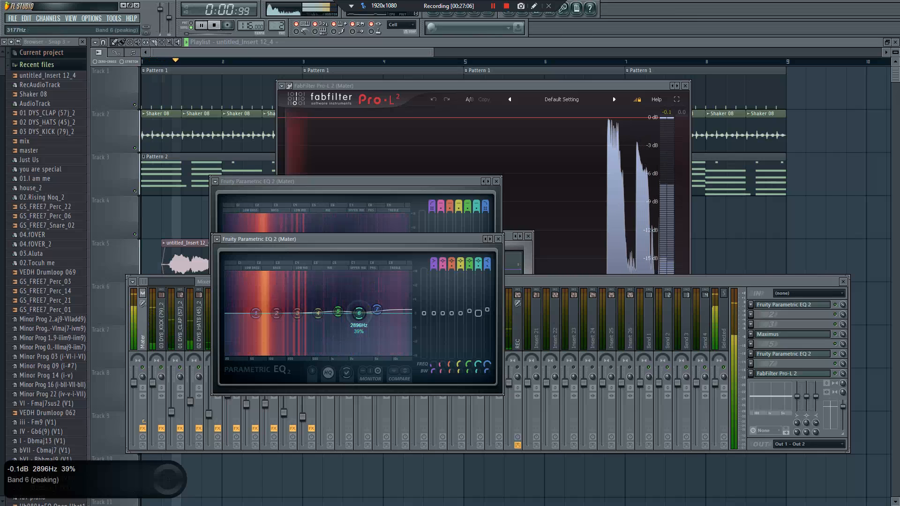
drag(376, 313, 338, 312)
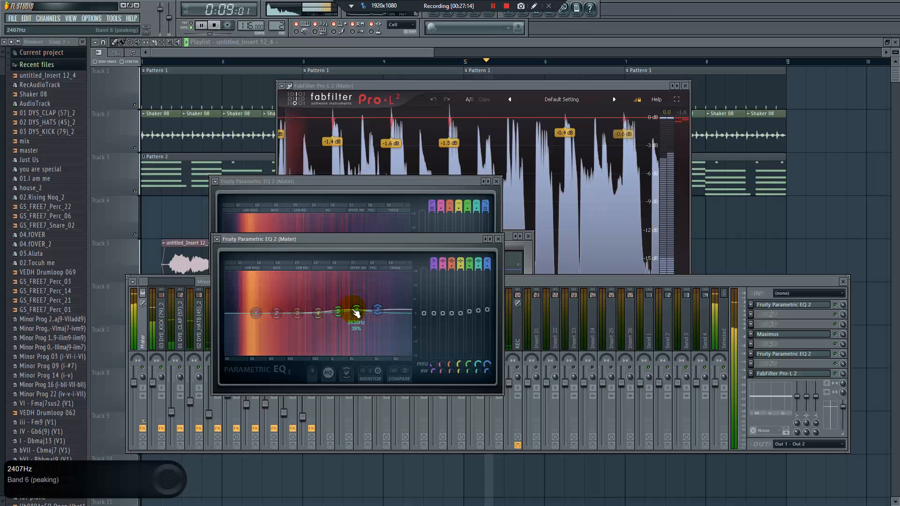
key(space)
Play the song briefly to check the master peaks and gain reduction in Pro-L 2
click(542, 125)
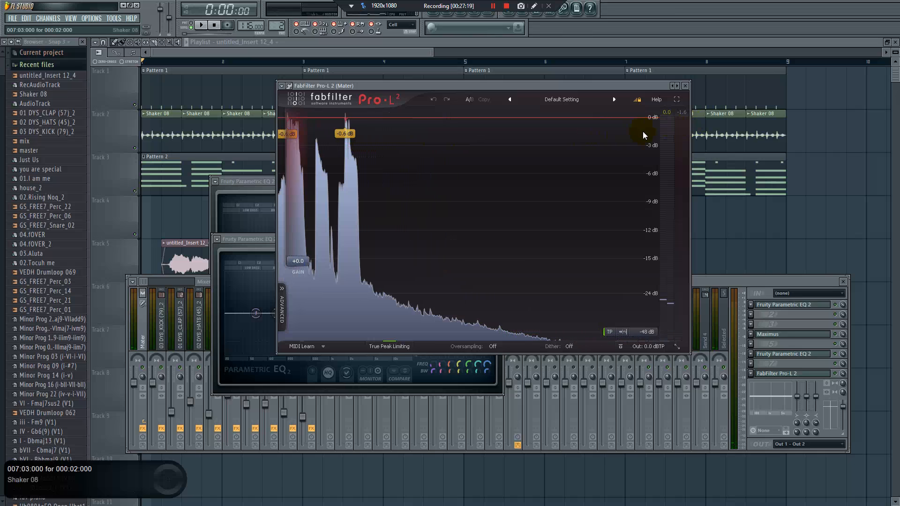
key(space)
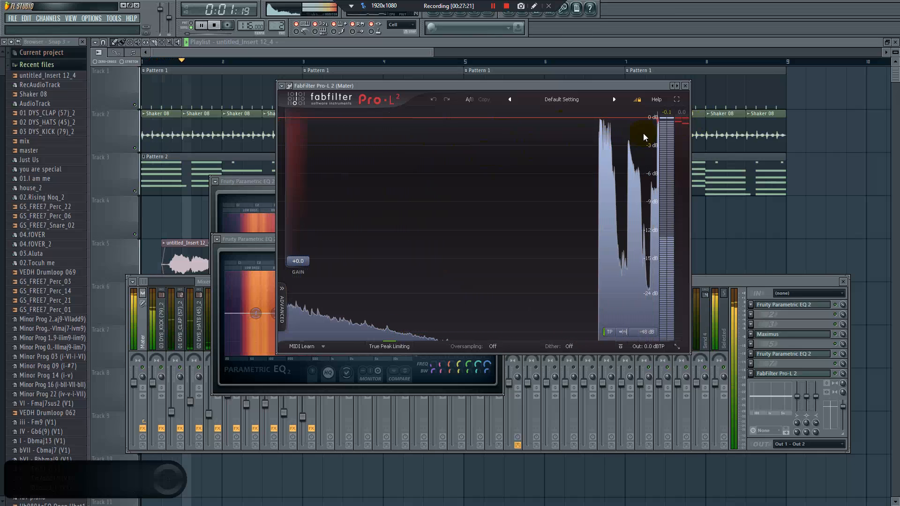
key(space)
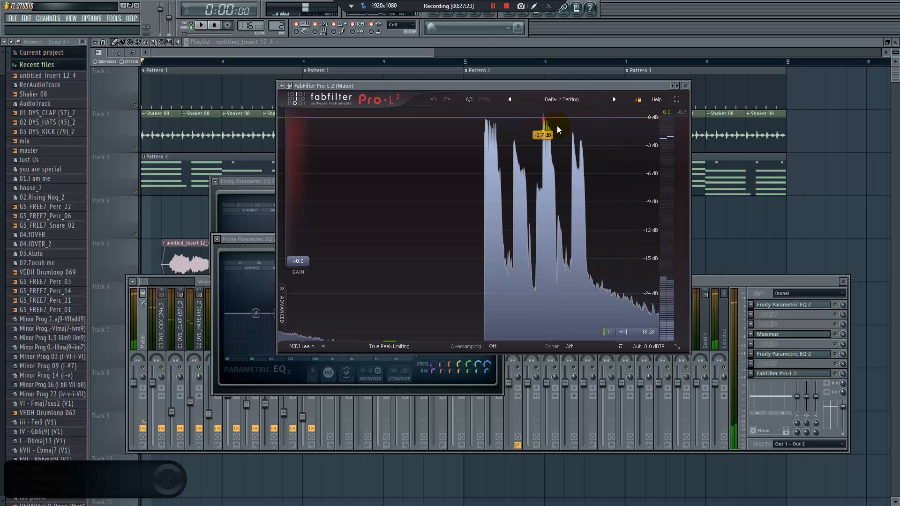
Show the MASTER band in Maximus and play the song to compare its signal level with the limiting in Pro-L 2
click(781, 334)
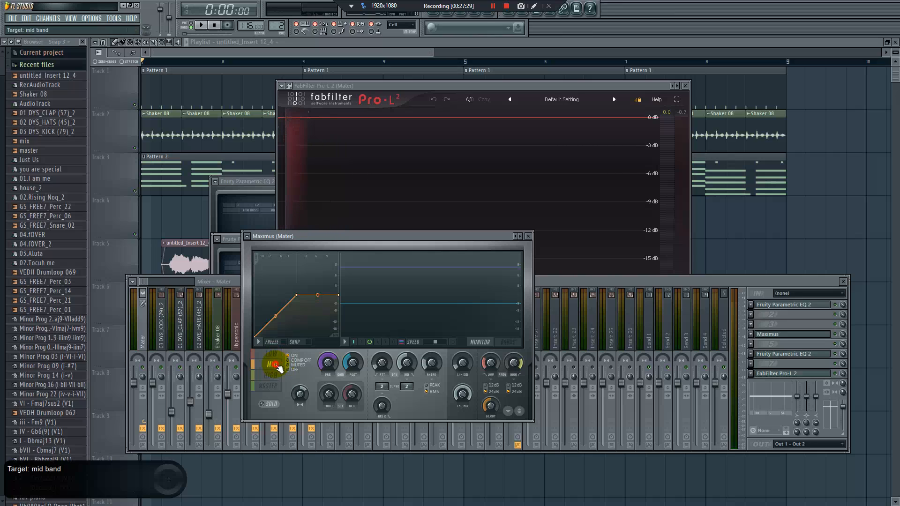
click(276, 387)
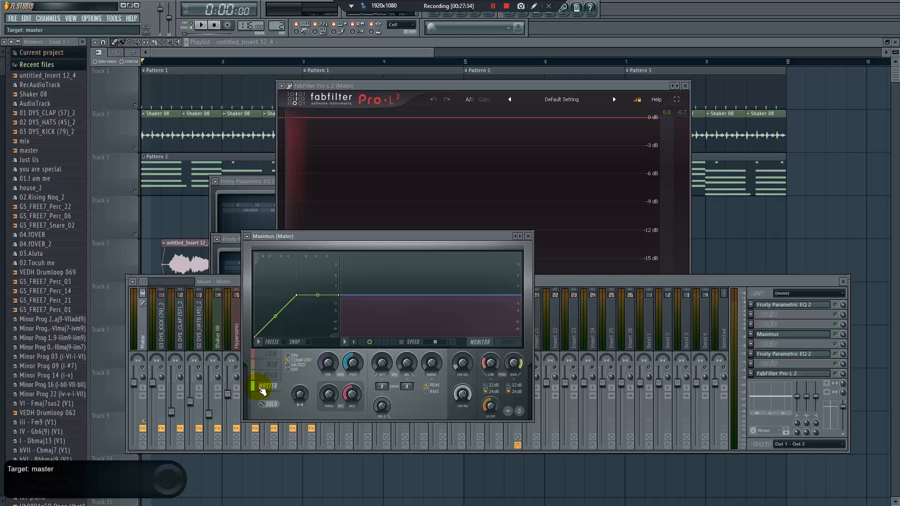
key(space)
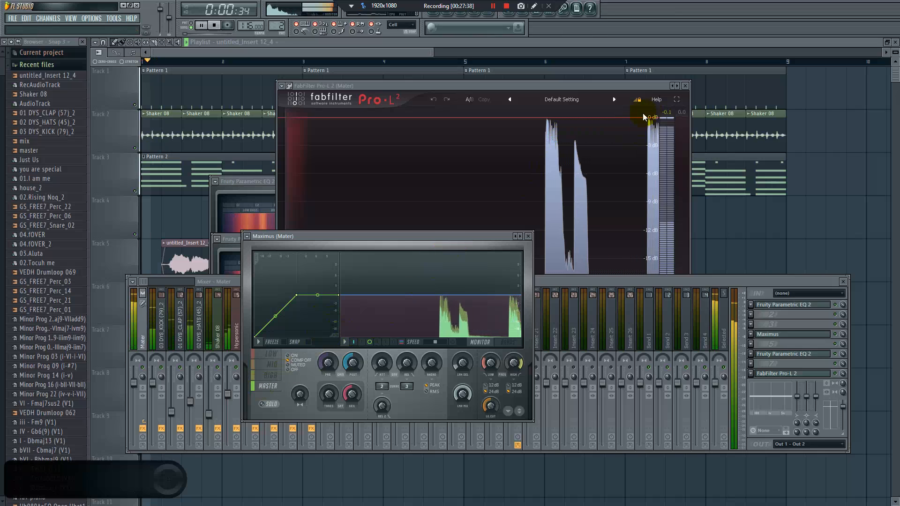
key(space)
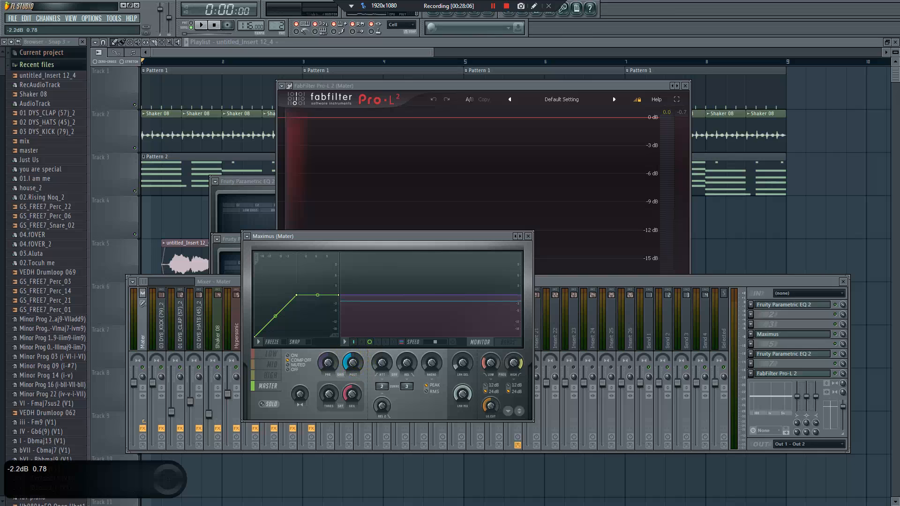
key(space)
scroll(351, 361, up, 3)
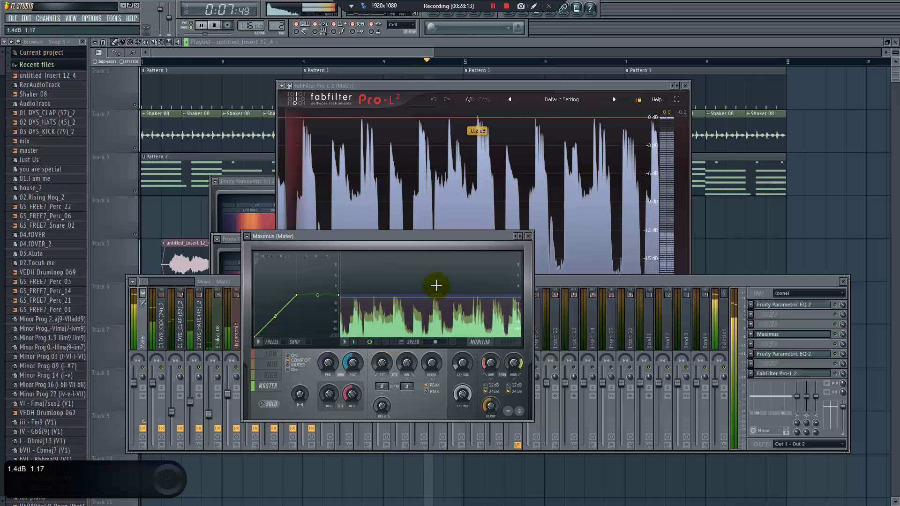
key(space)
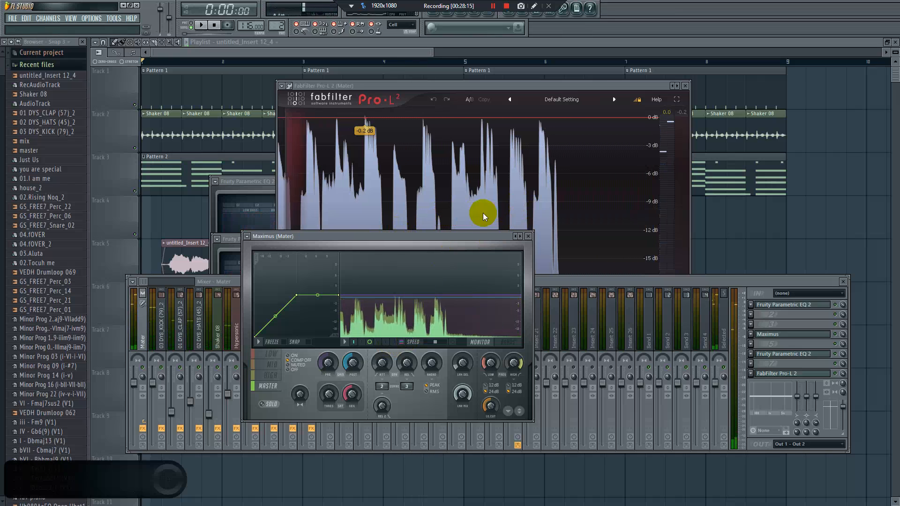
key(space)
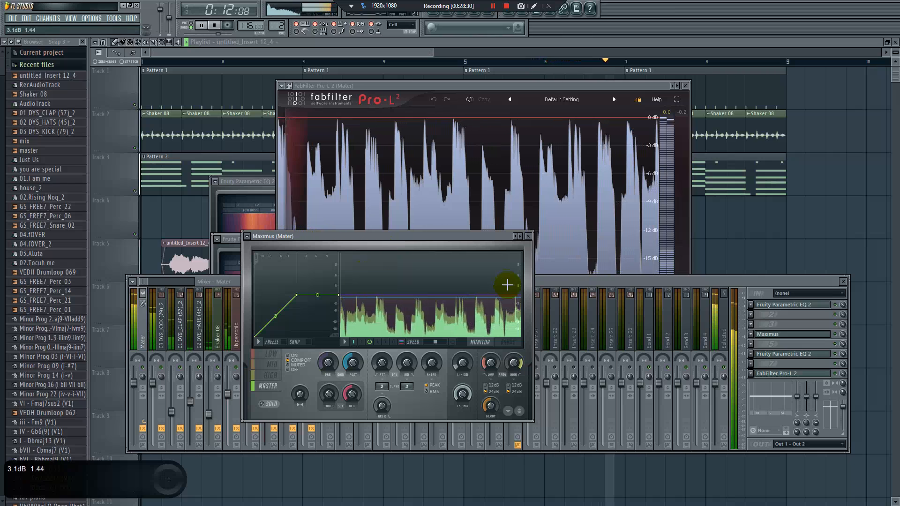
key(space)
Export the song as master.wav to the Downloads folder, replacing the existing file and using the 24Bit int WAV depth
click(12, 18)
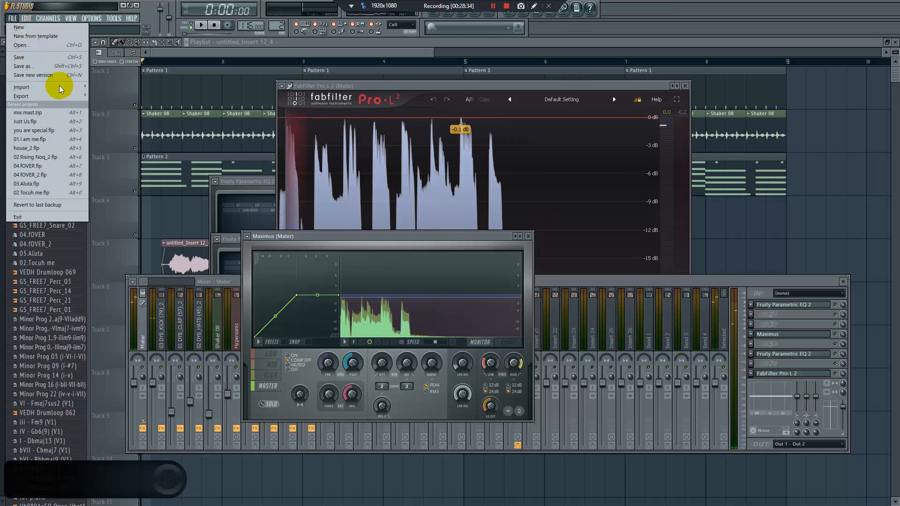
mouse_move(92, 95)
click(118, 108)
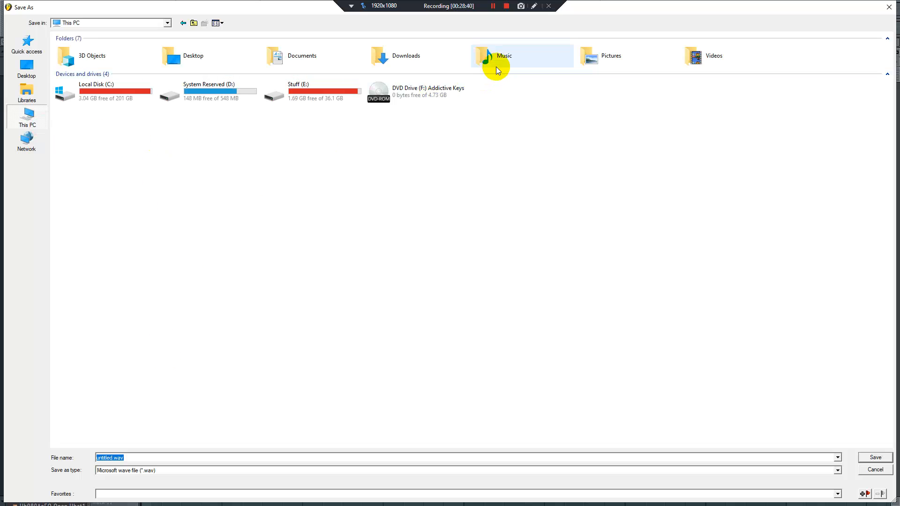
double_click(428, 57)
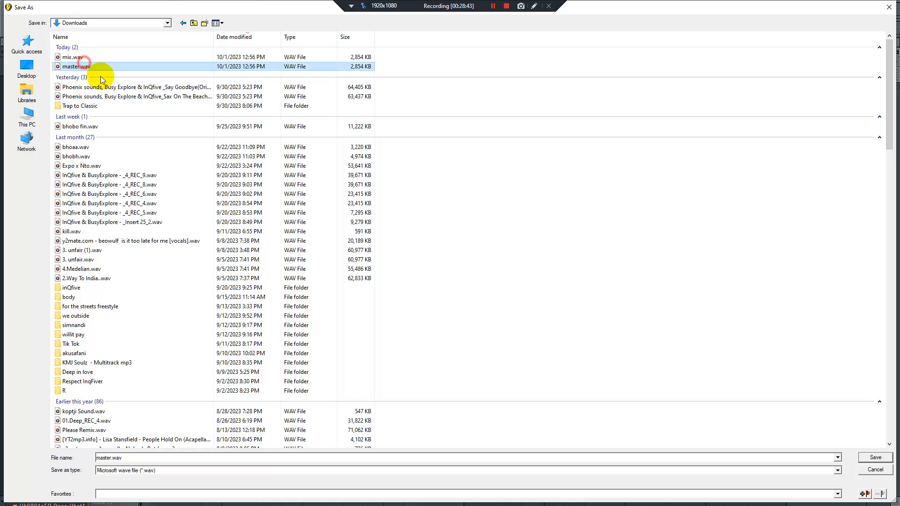
click(872, 461)
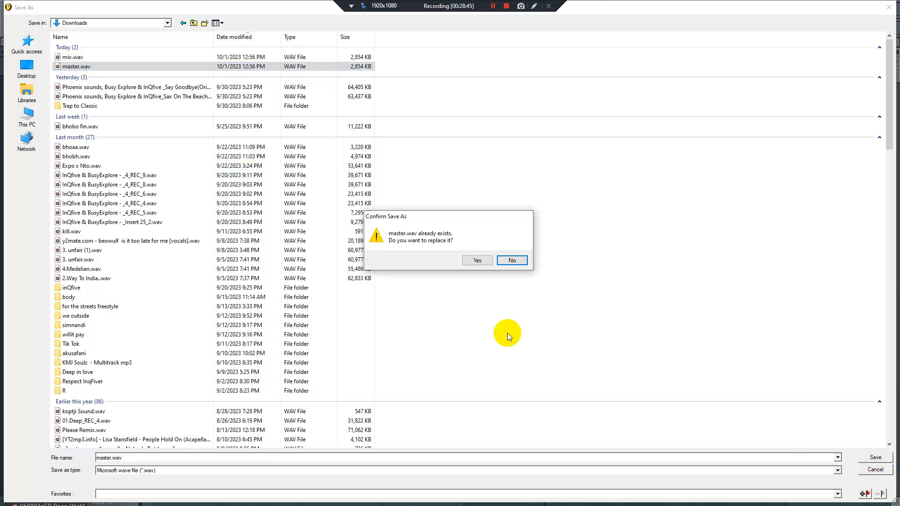
click(477, 261)
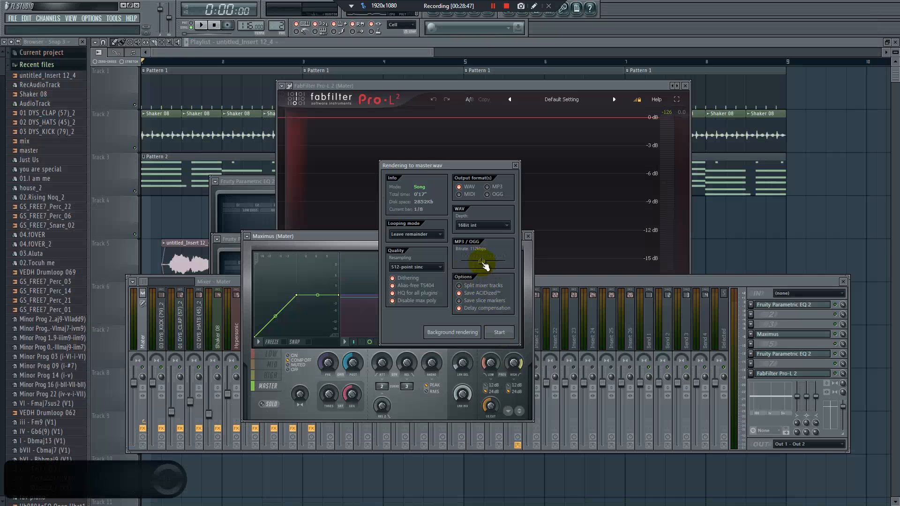
click(477, 253)
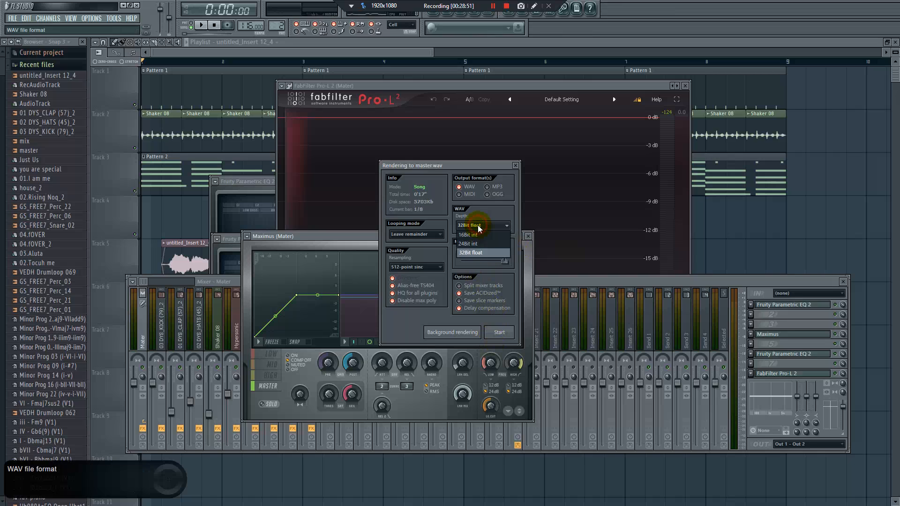
click(477, 244)
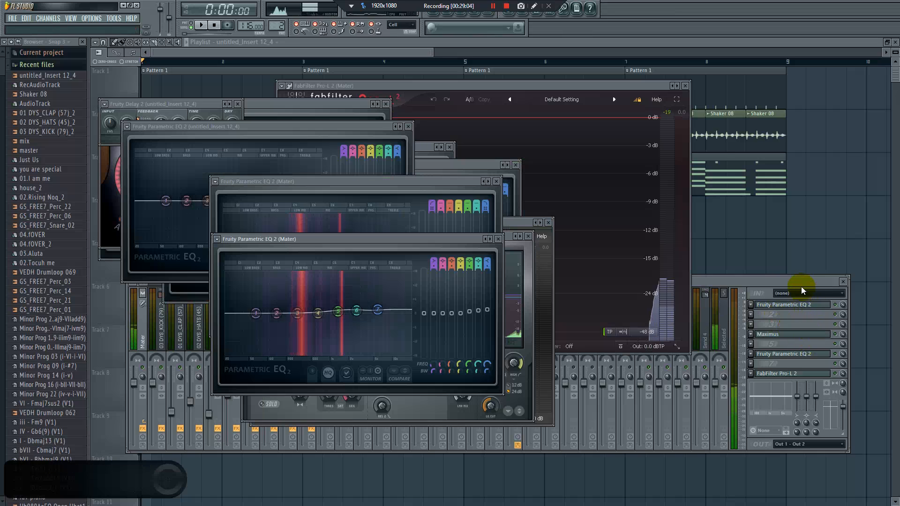
Export the song as mix.wav to the Downloads folder, replacing the existing file
click(800, 282)
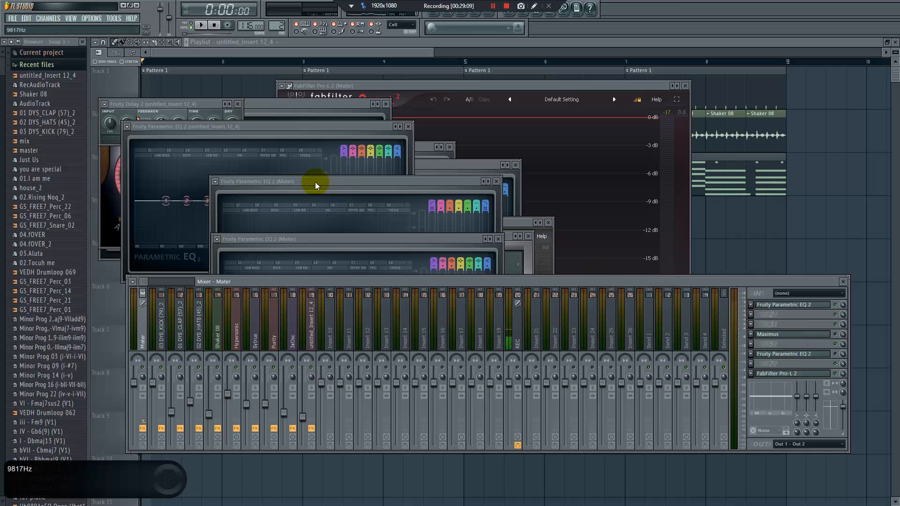
click(12, 19)
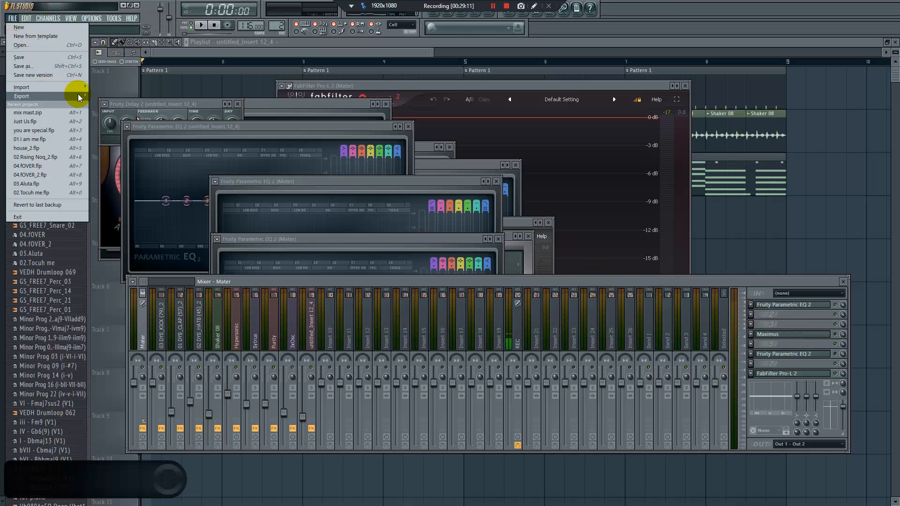
mouse_move(78, 97)
click(147, 107)
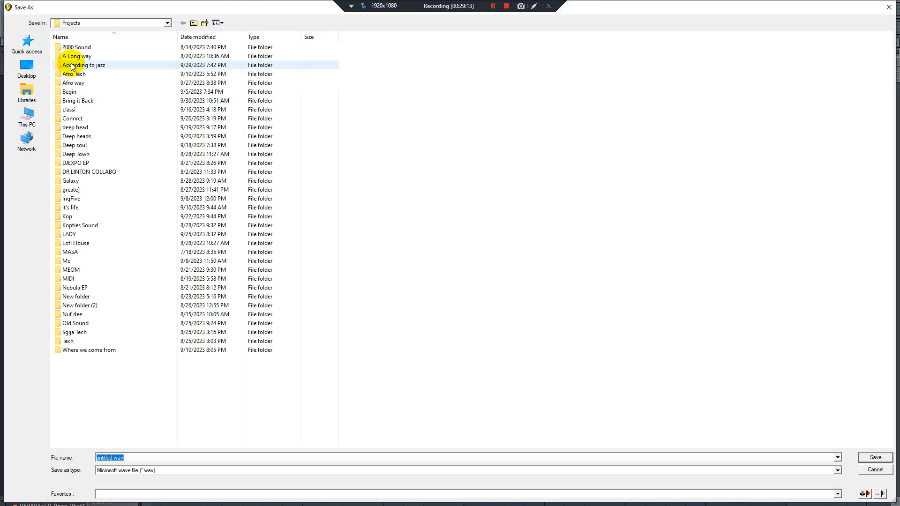
click(37, 112)
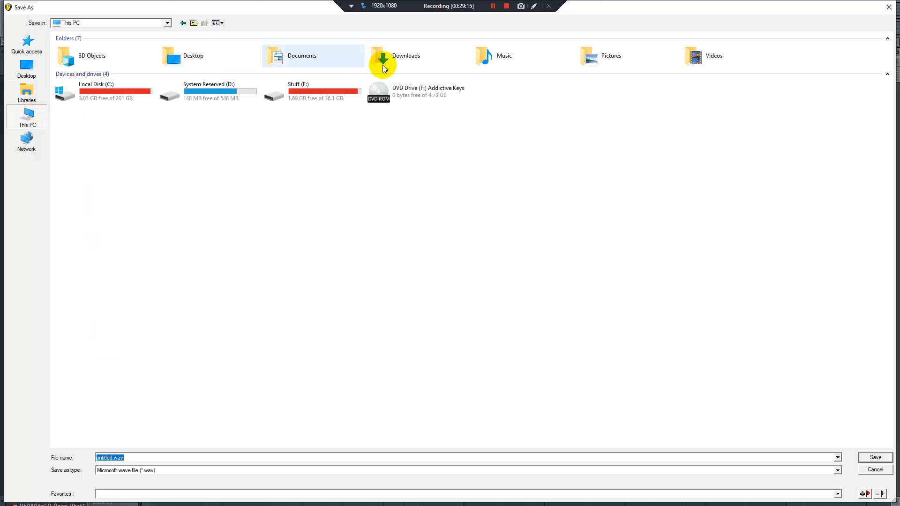
double_click(382, 60)
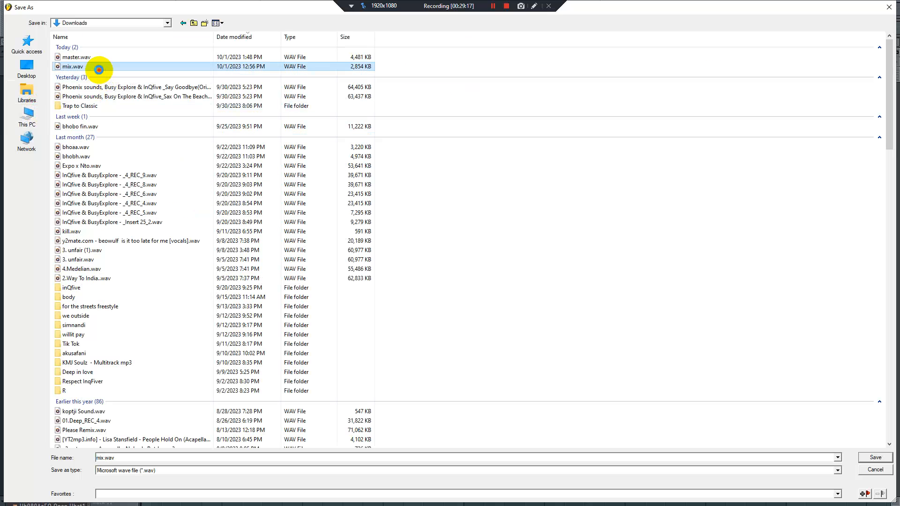
double_click(100, 71)
click(476, 261)
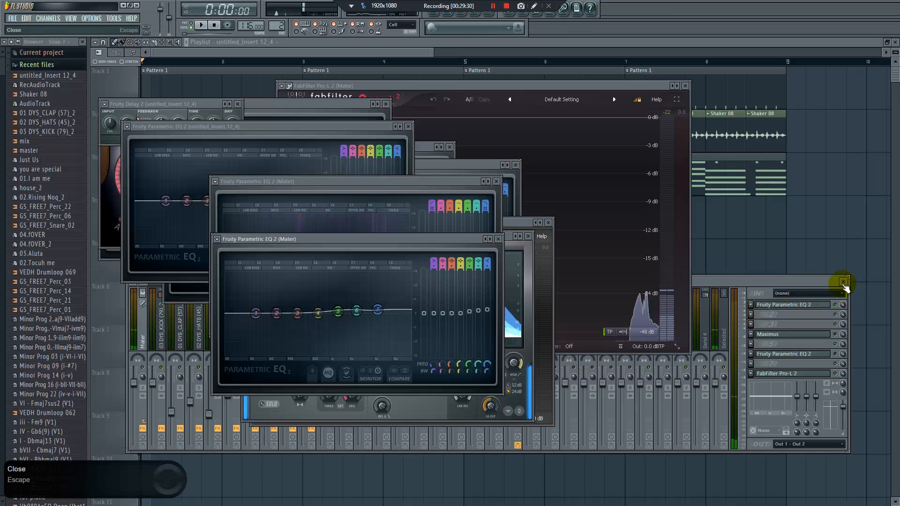
Close the mixer and plugin windows and mute all the playlist tracks
click(843, 282)
click(713, 245)
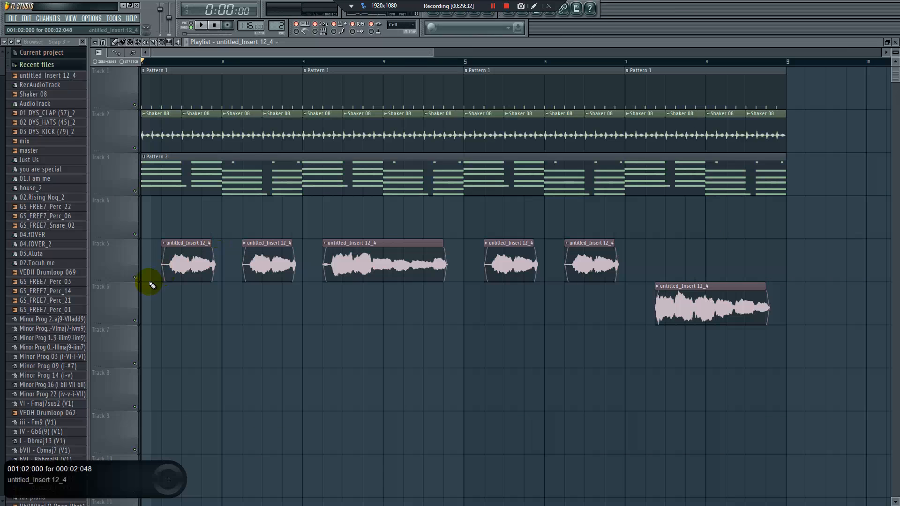
right_click(135, 278)
right_click(135, 279)
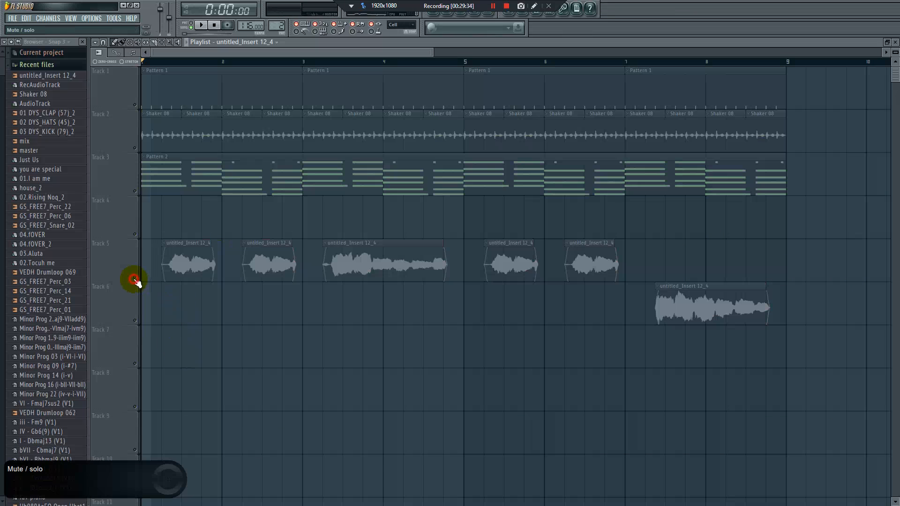
Bring master.wav from the Downloads folder in File Explorer into the playlist on Track 9
key(super)
click(262, 495)
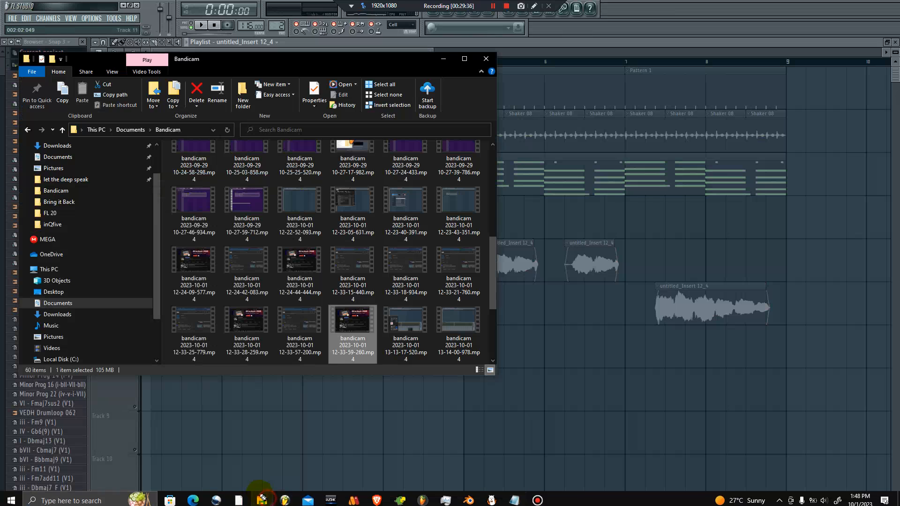
click(95, 312)
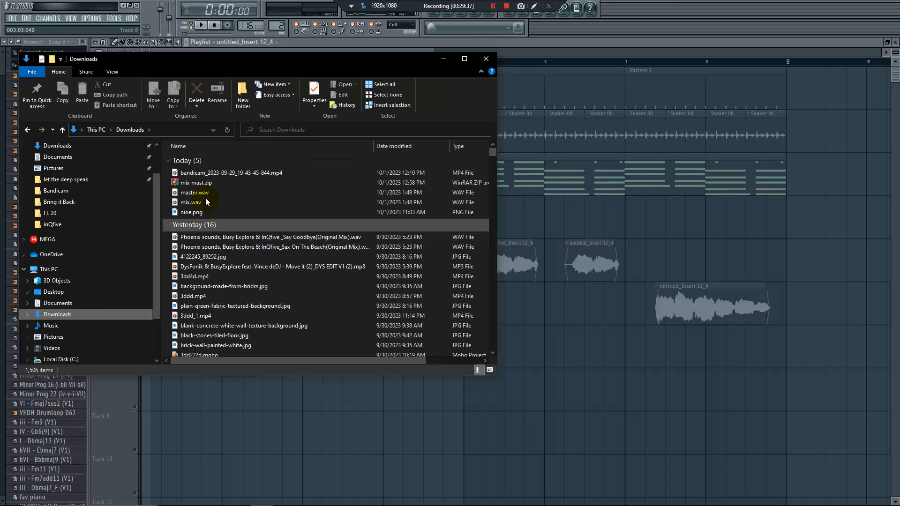
drag(193, 323, 237, 432)
Bring mix.wav from the Downloads folder in File Explorer into the playlist below the master clip
key(super)
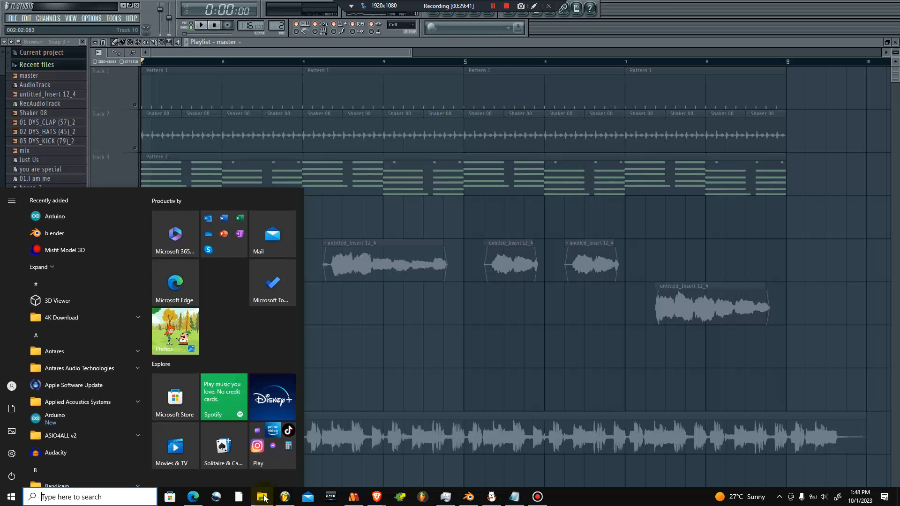
click(264, 498)
click(198, 199)
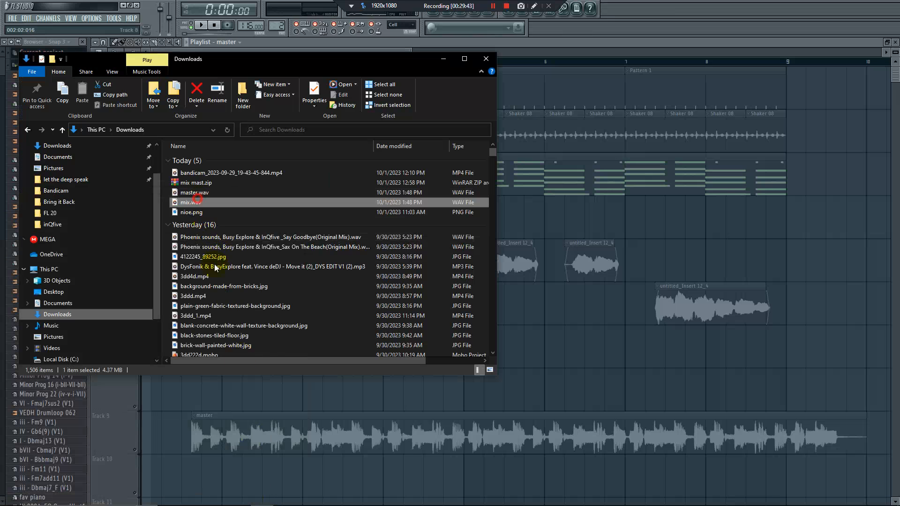
drag(212, 470, 213, 470)
Align the master clip on Track 8 and the mix clip on Track 9 to the song start, and unmute Track 8
drag(239, 428, 111, 360)
drag(259, 469, 161, 392)
click(135, 407)
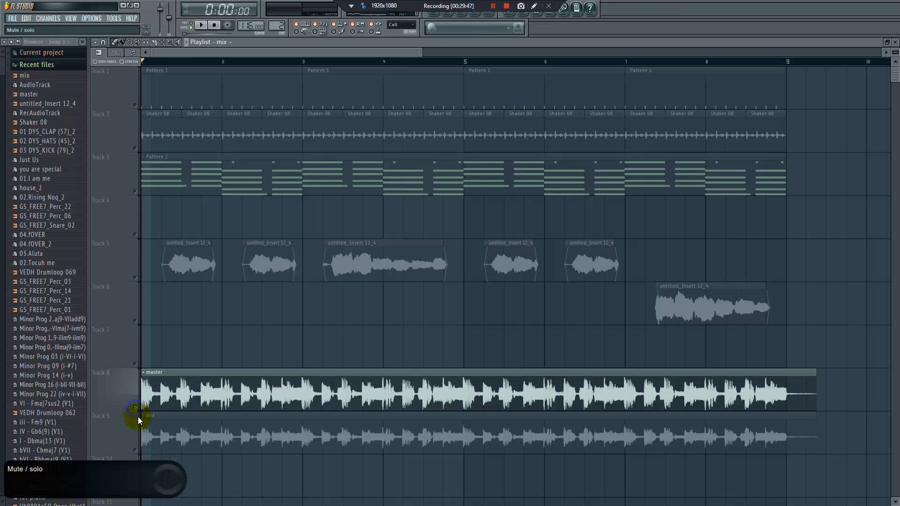
scroll(187, 373, down, 3)
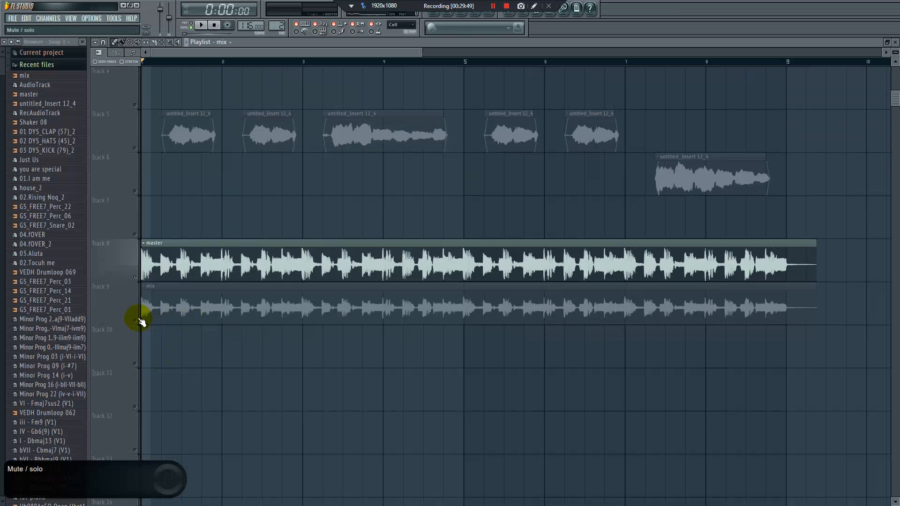
Compare the mix on Track 9 with the master on Track 8 by playing each with the other track muted
click(136, 321)
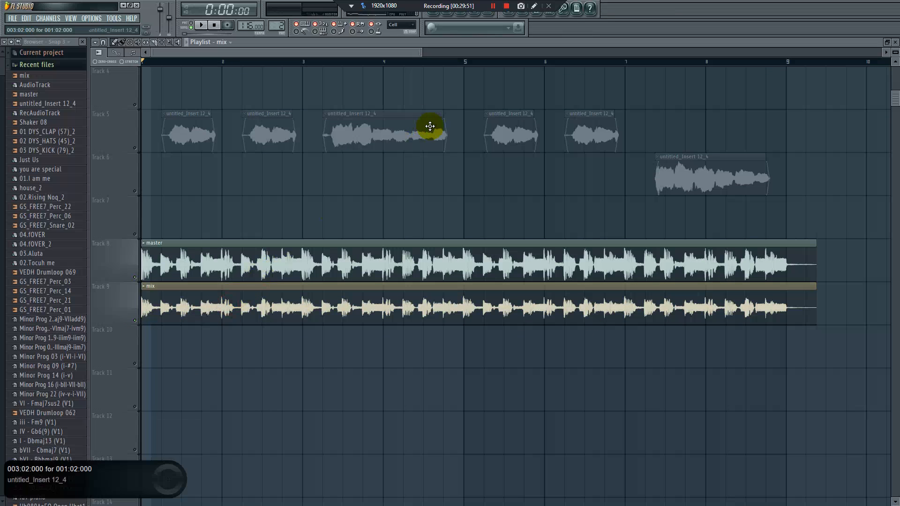
drag(418, 55, 207, 64)
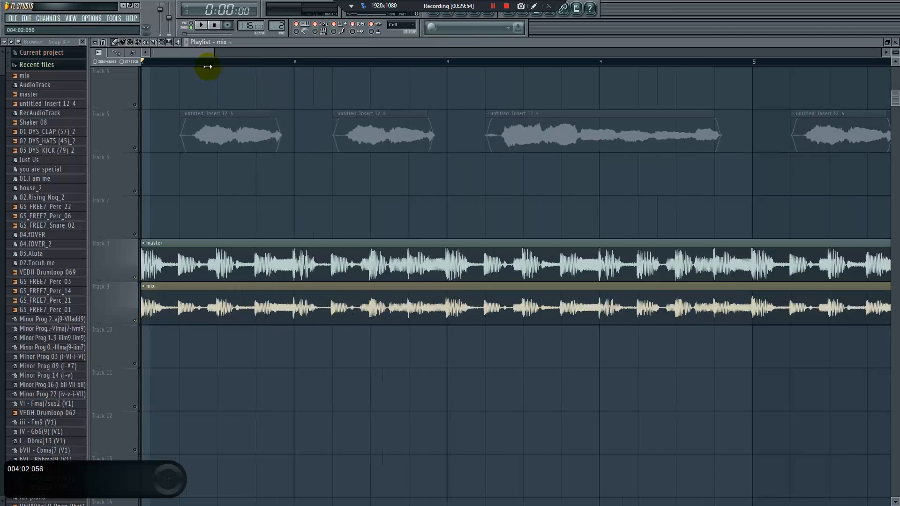
click(135, 278)
key(space)
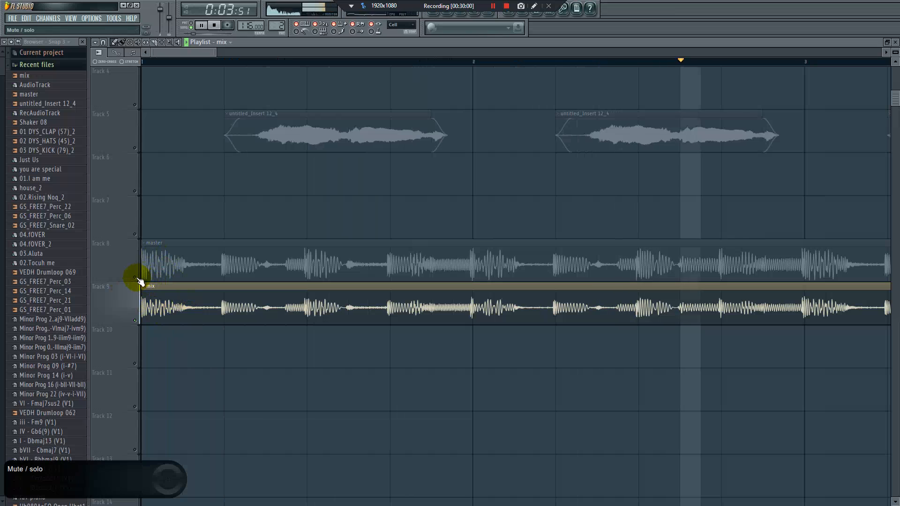
drag(215, 52, 543, 52)
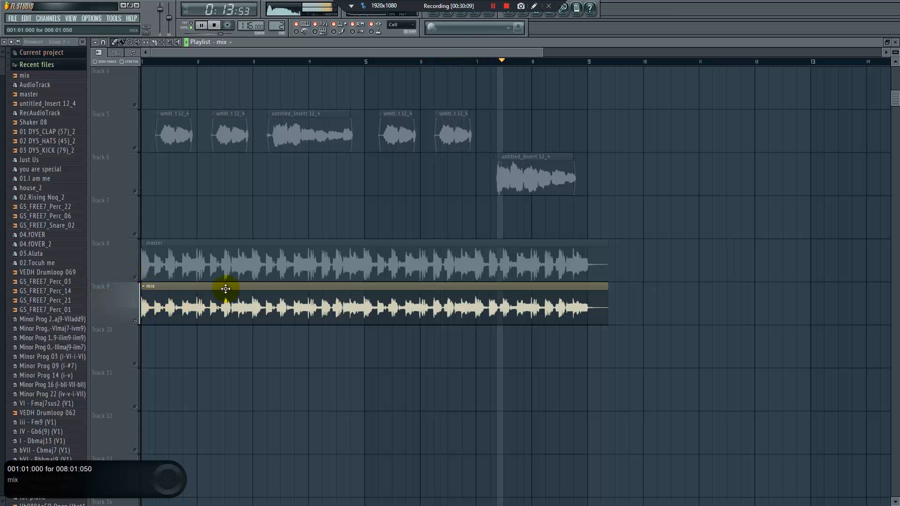
click(135, 278)
click(135, 320)
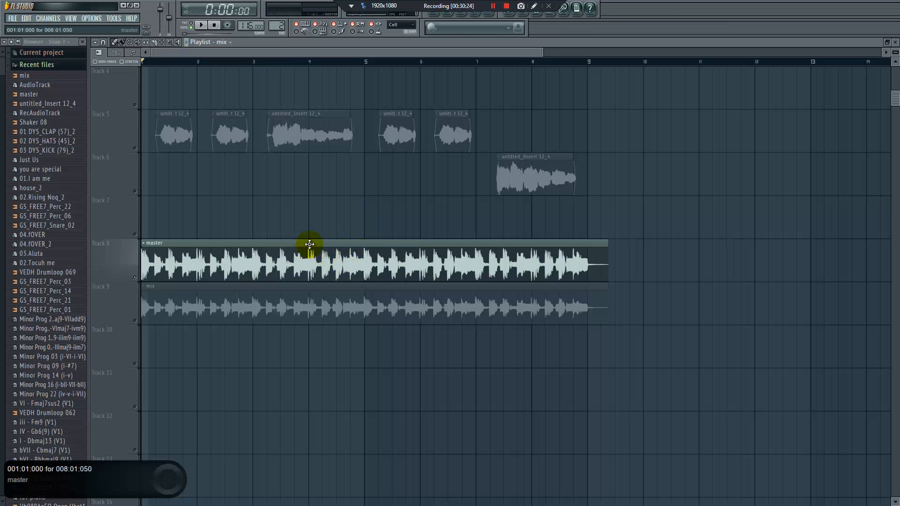
key(super)
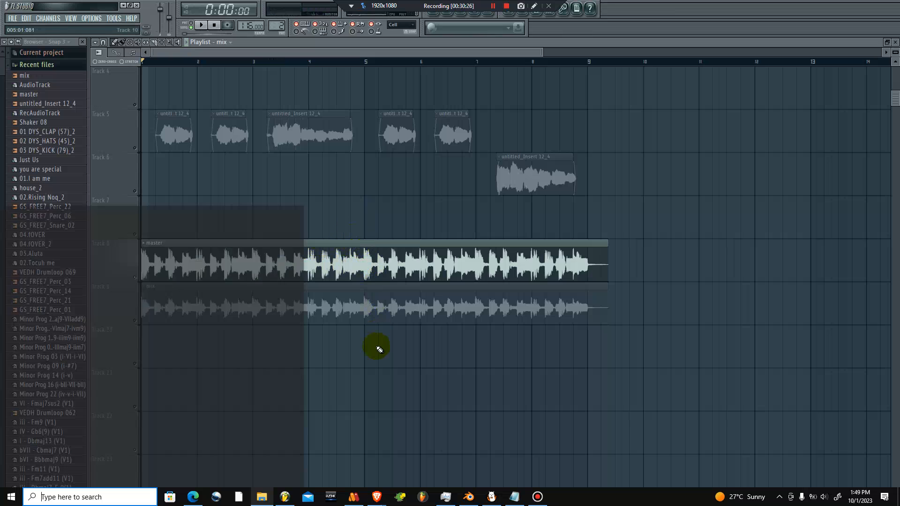
mouse_move(286, 501)
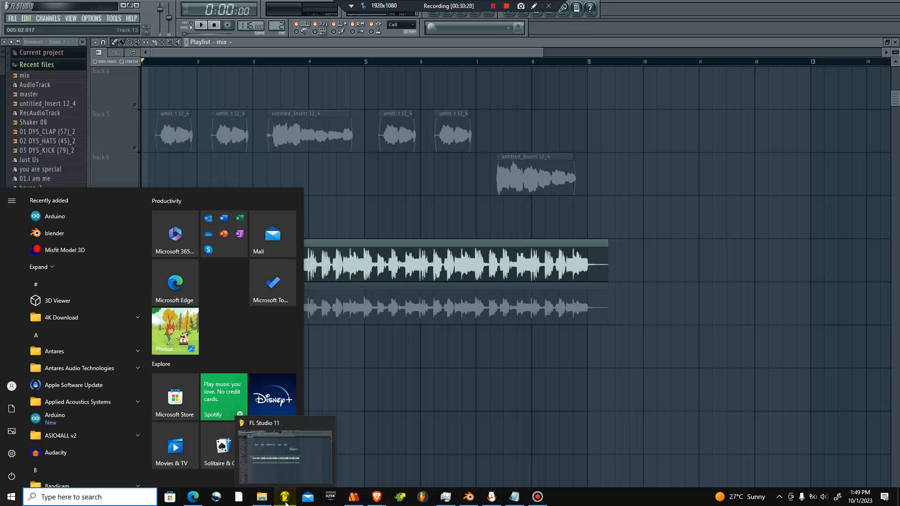
click(289, 481)
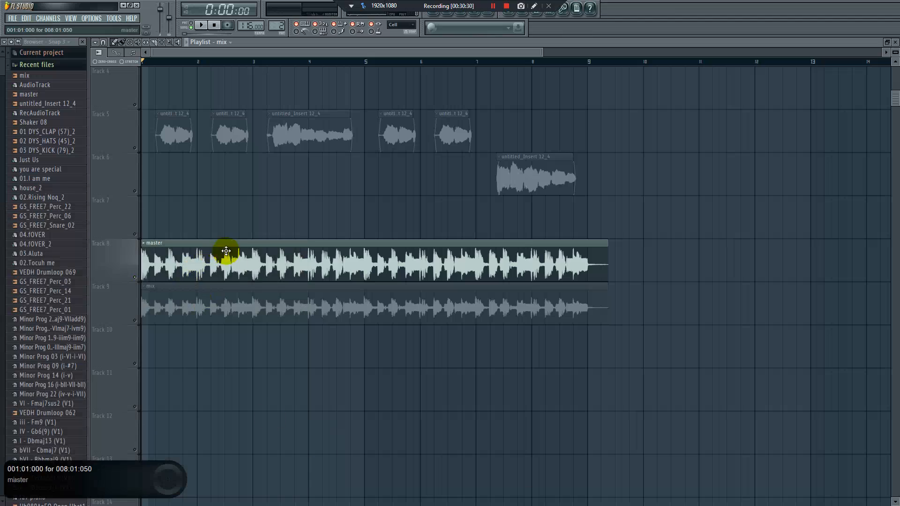
Delete the master and mix clips from Tracks 8 and 9 and unmute all the playlist tracks
right_click(245, 252)
right_click(207, 301)
right_click(136, 321)
click(131, 320)
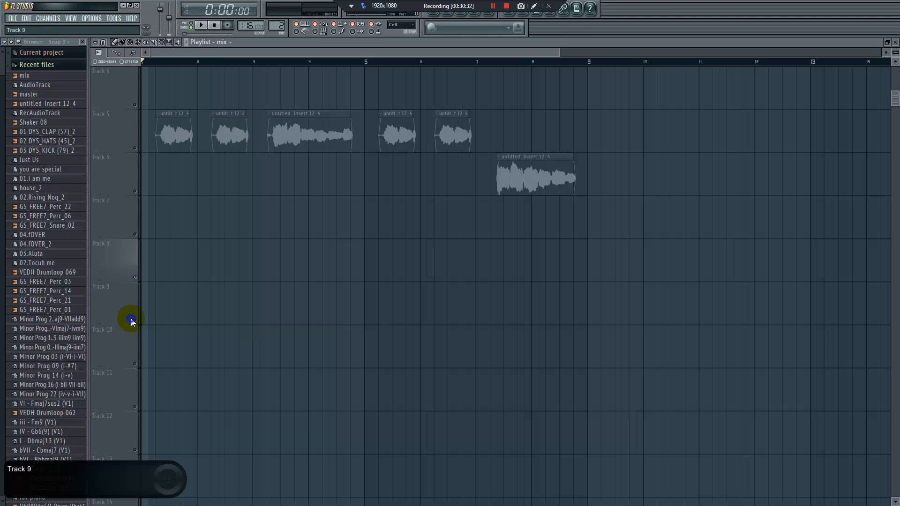
right_click(135, 321)
right_click(134, 321)
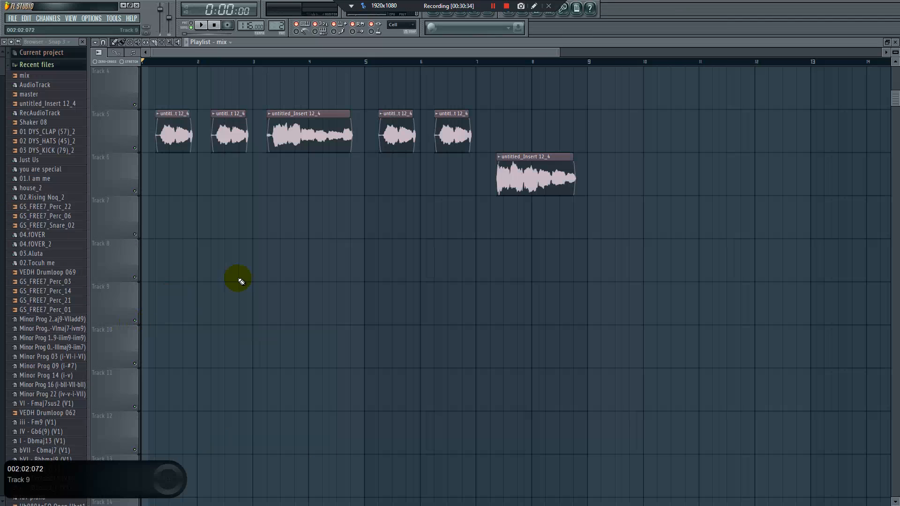
Open FabFilter Pro-L 2 on the master mixer channel and play the song several times to examine its peak levels
scroll(243, 291, up, 3)
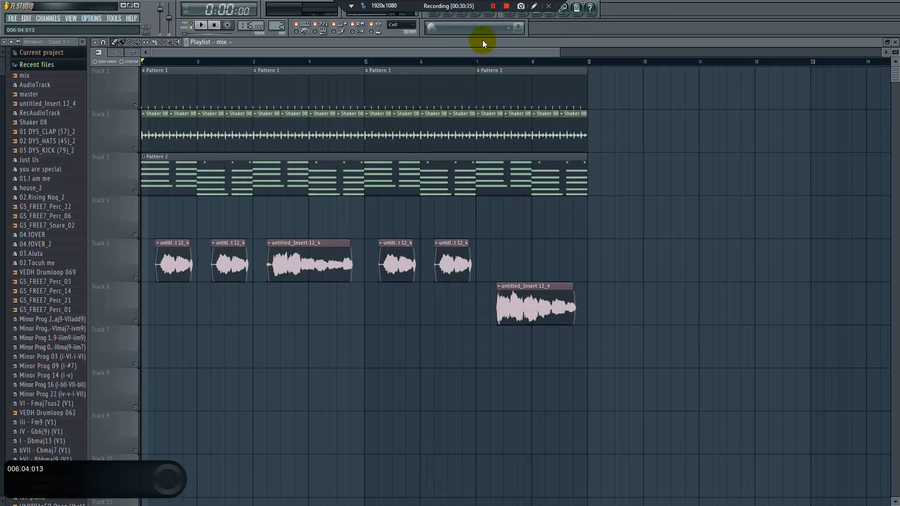
click(488, 15)
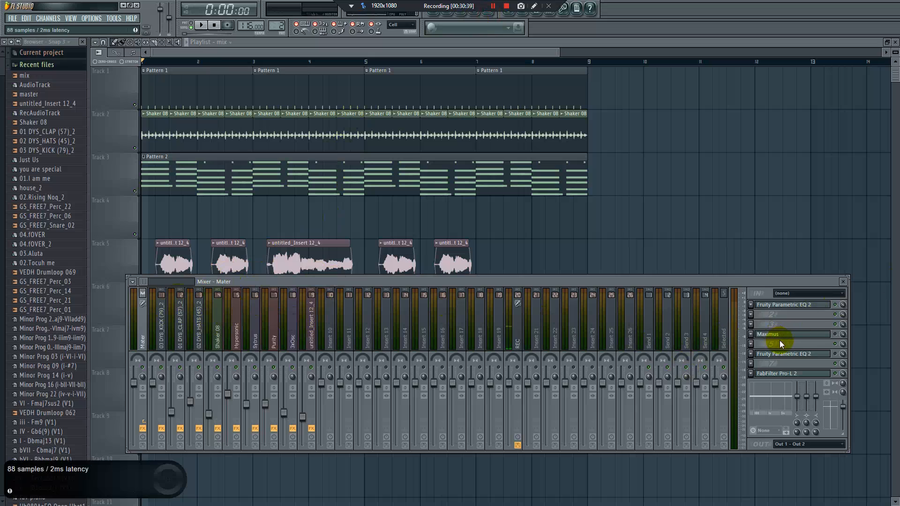
click(791, 374)
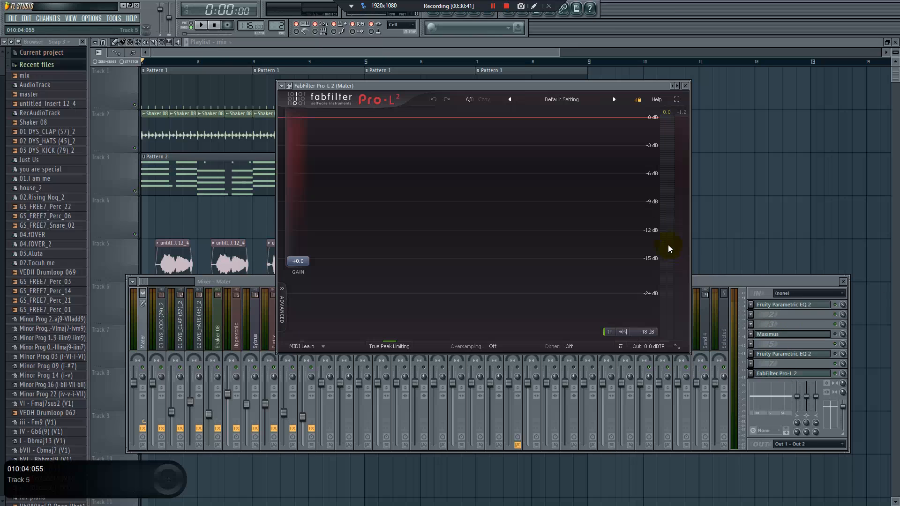
drag(624, 87, 527, 104)
key(space)
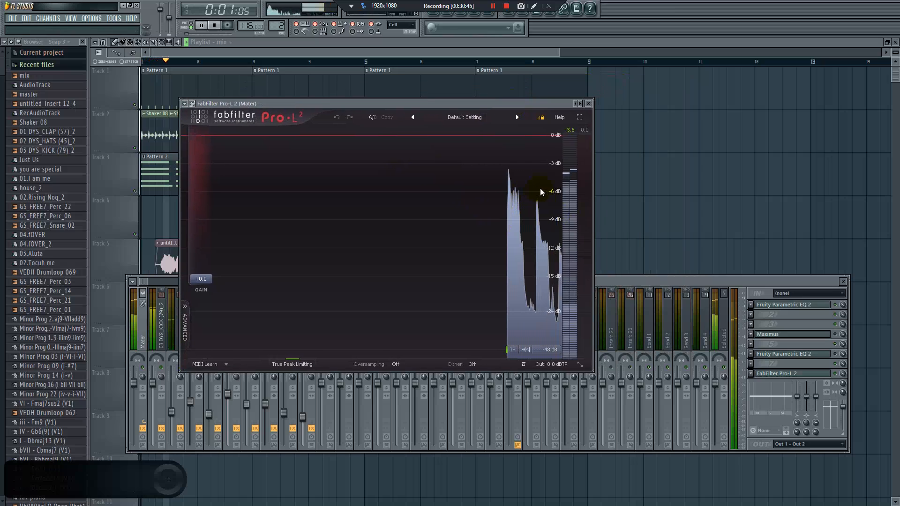
key(space)
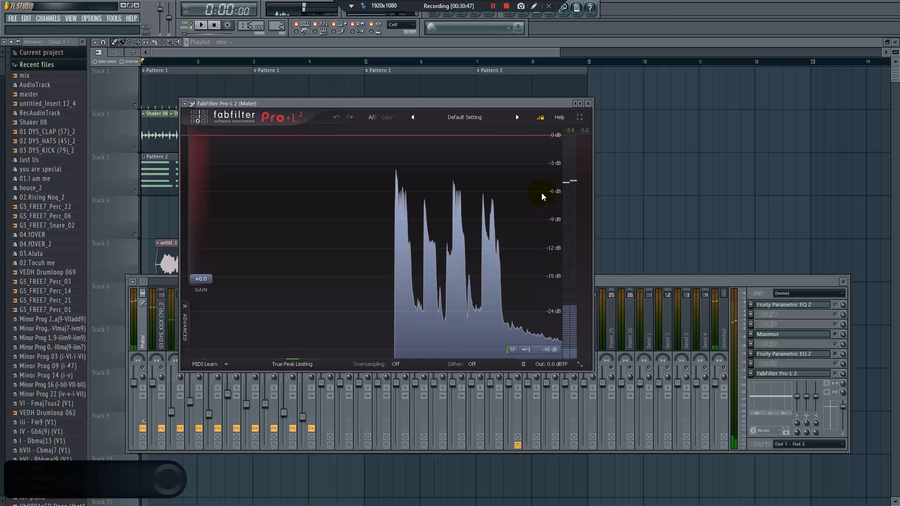
key(space)
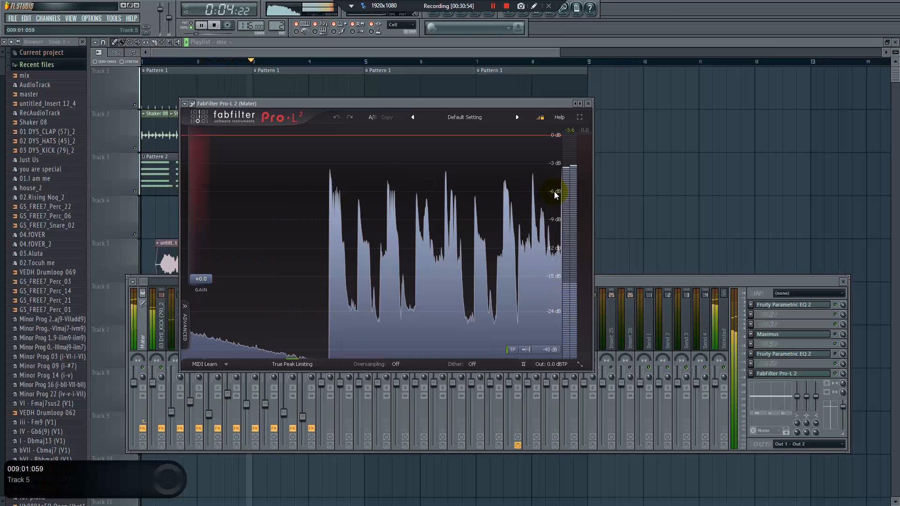
key(space)
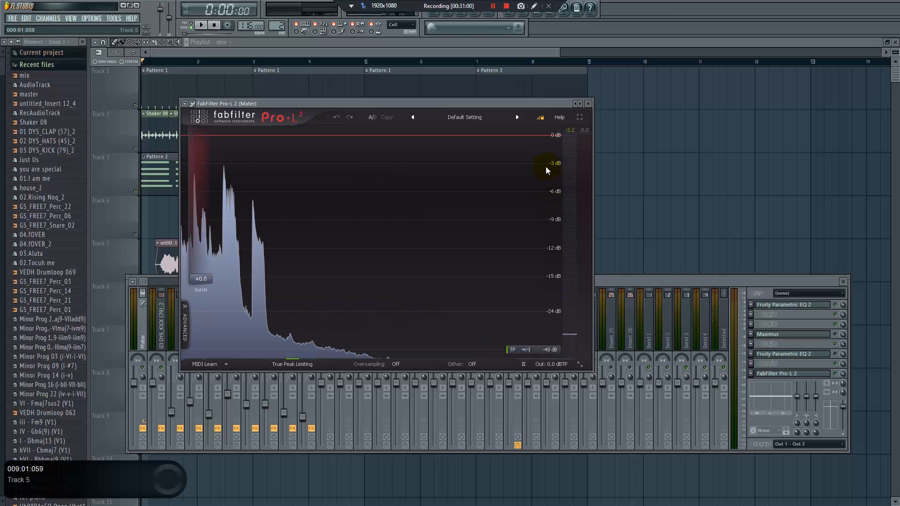
key(space)
key(space)
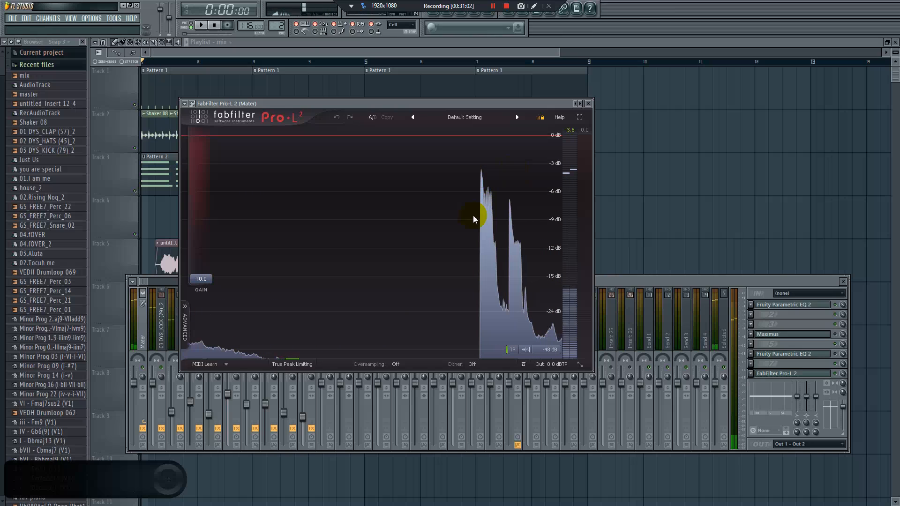
key(space)
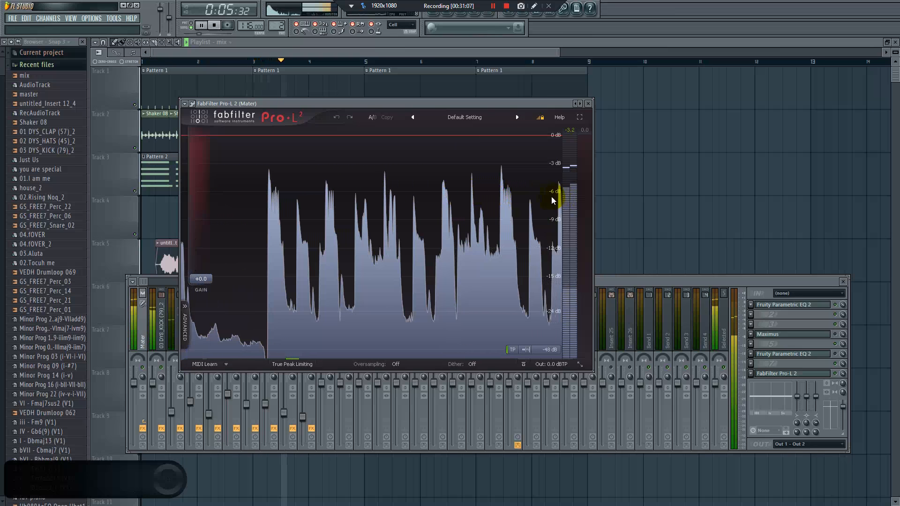
key(space)
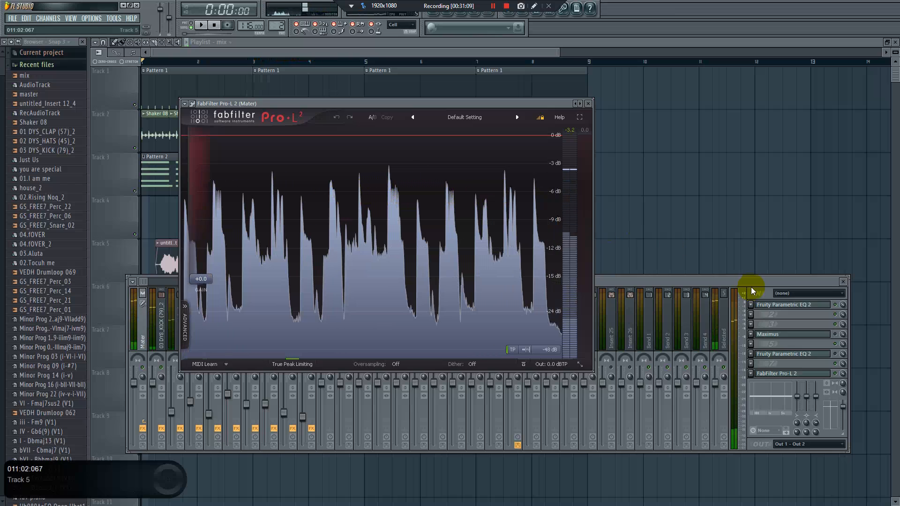
Lower the main level of the master's first Fruity Parametric EQ 2 to -1.3 dB and check the peaks in Pro-L 2
click(790, 307)
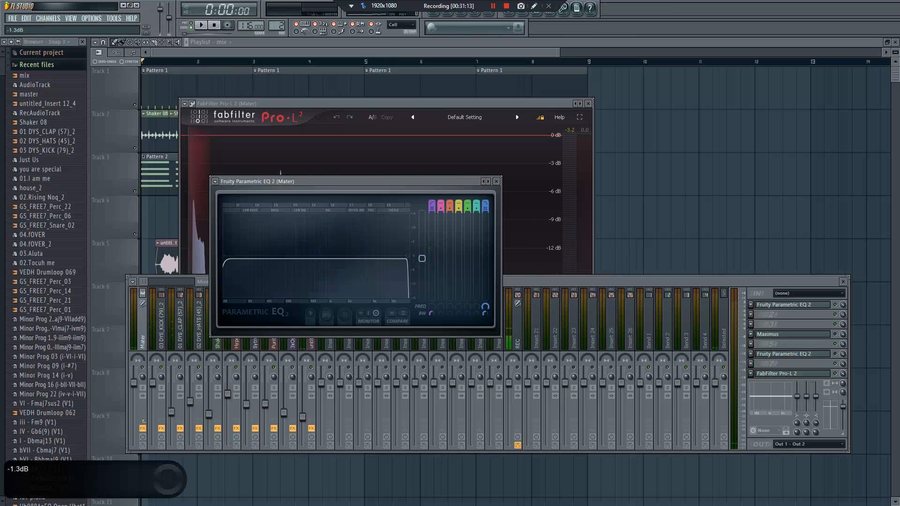
click(475, 112)
key(space)
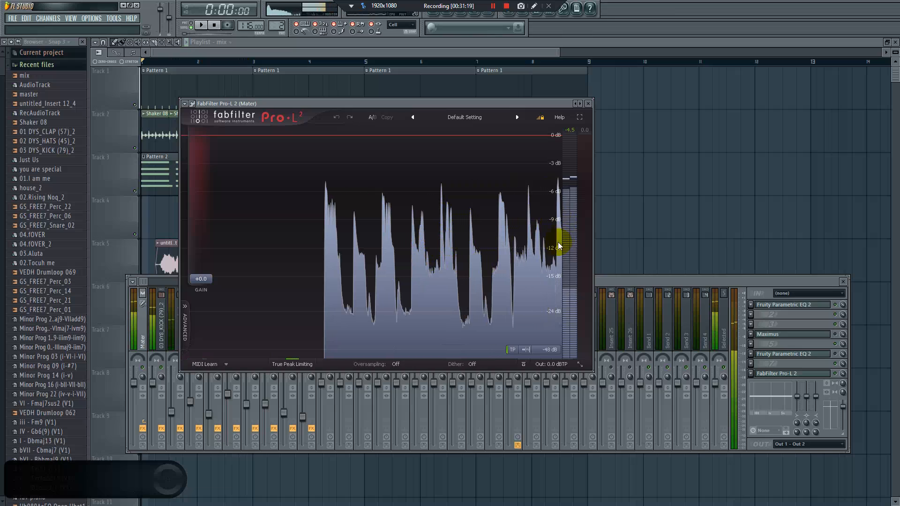
key(space)
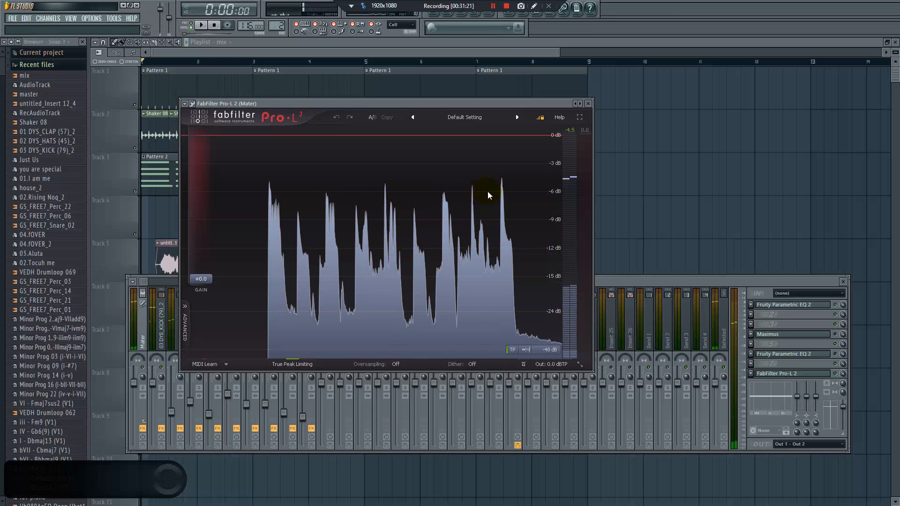
Reopen the master's first Fruity Parametric EQ 2, examine its spectrum during playback, and return to Pro-L 2
click(834, 308)
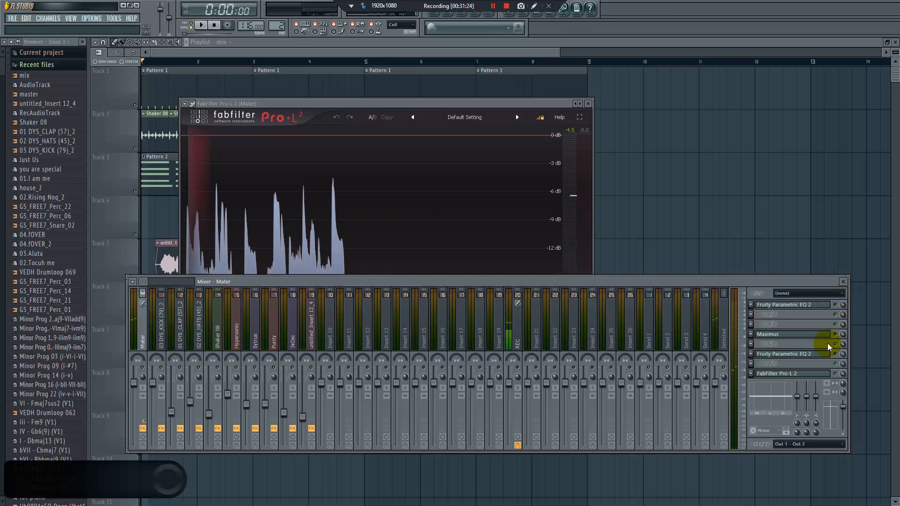
click(830, 306)
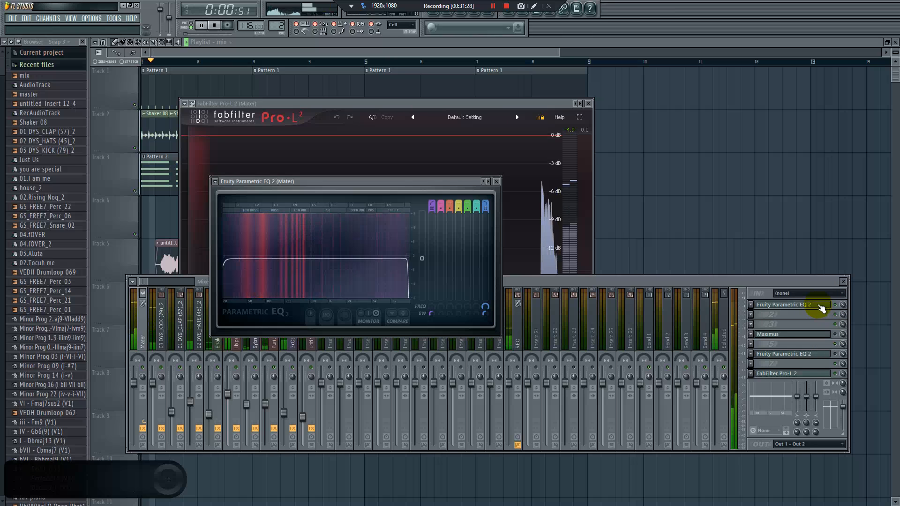
key(space)
click(538, 224)
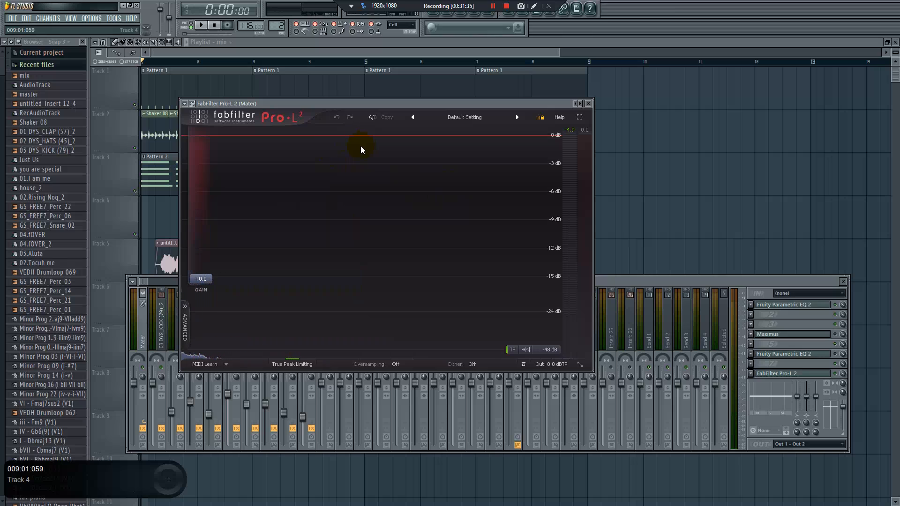
Reposition the Pro-L 2 window to uncover the playlist and play the song's opening to examine the limiter's peaks
drag(394, 103, 378, 227)
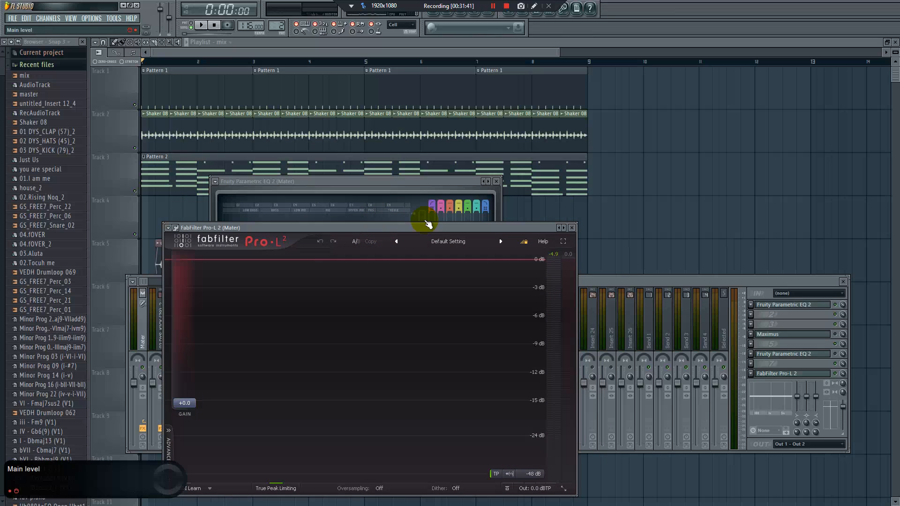
drag(405, 229, 427, 228)
key(space)
key(space)
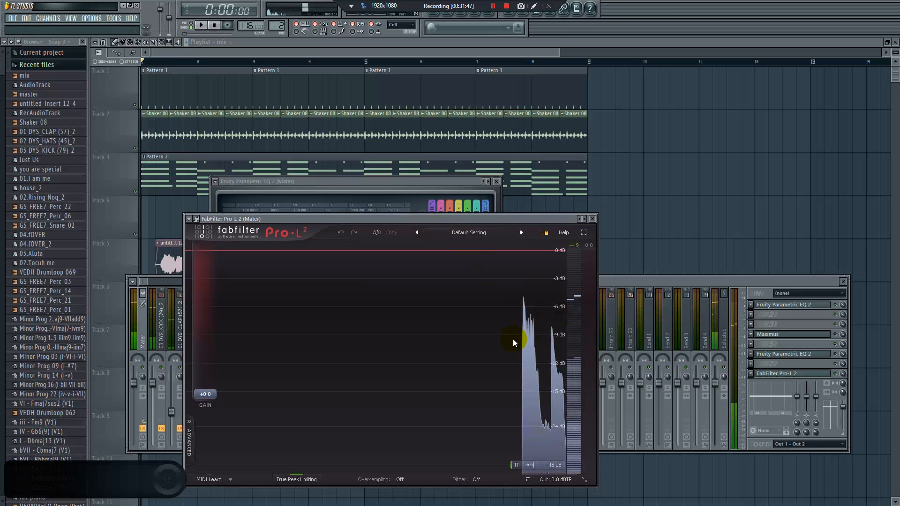